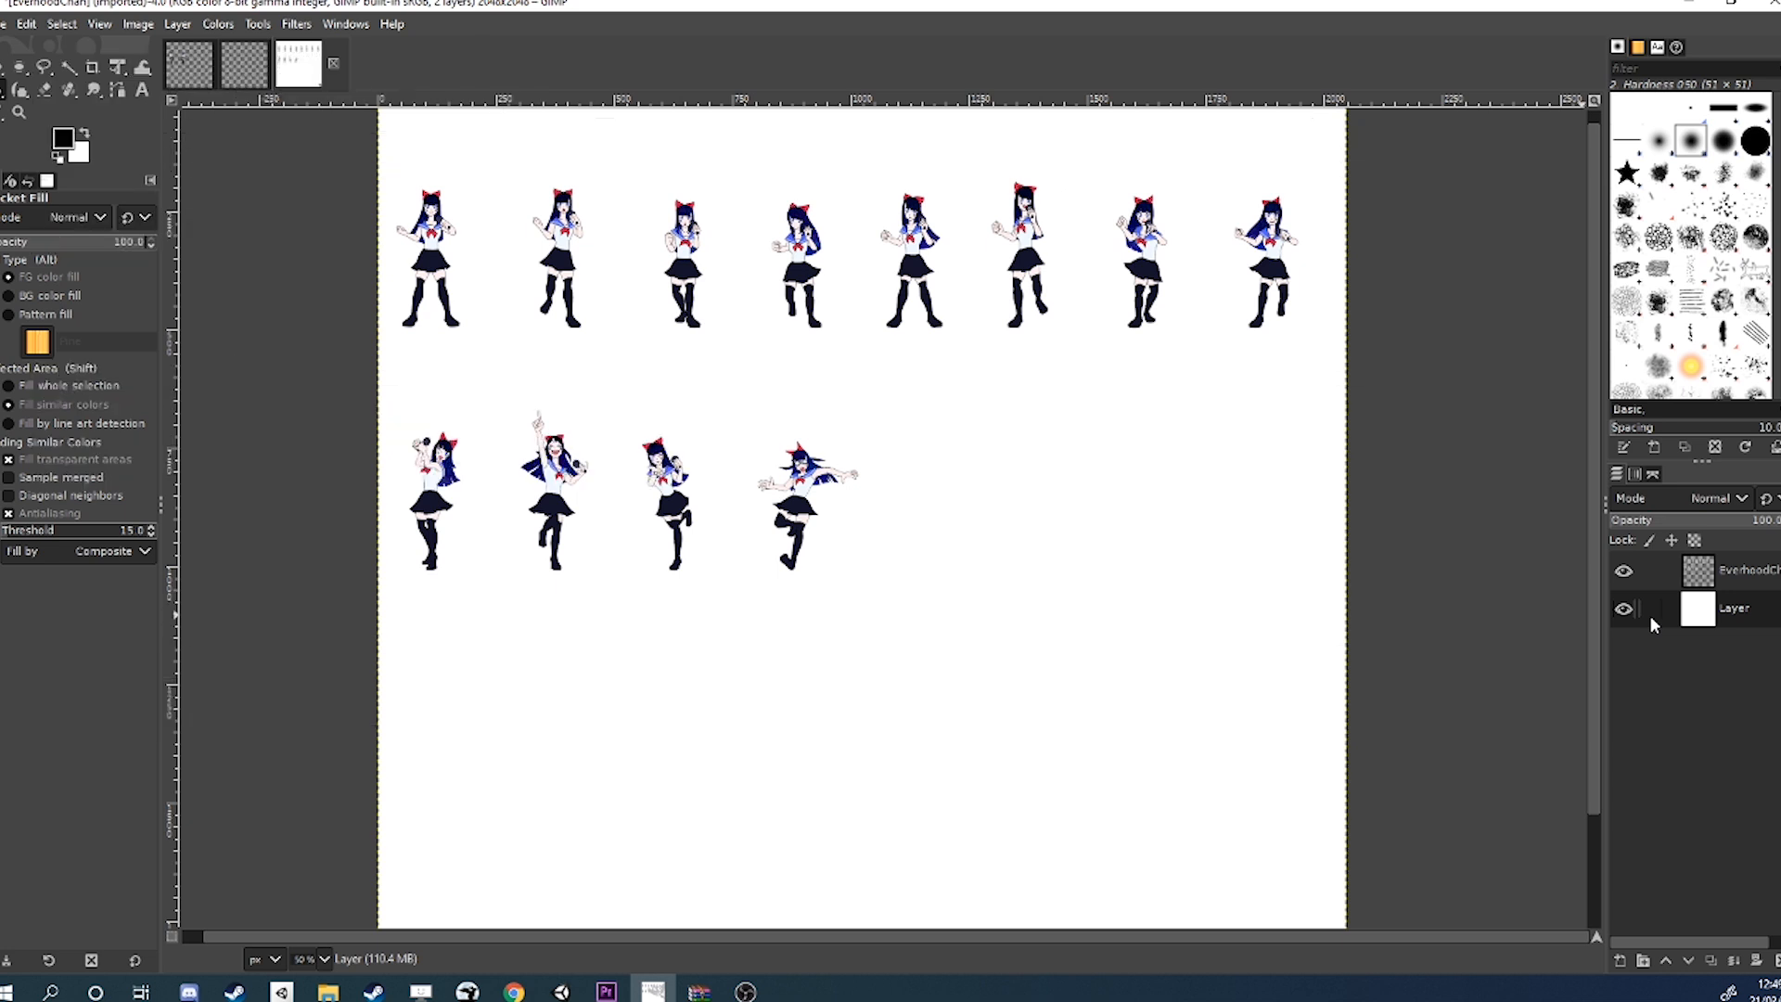
Hide the white background layer beneath the character sprite sheet.
click(1624, 608)
scroll(1232, 604, down, 3)
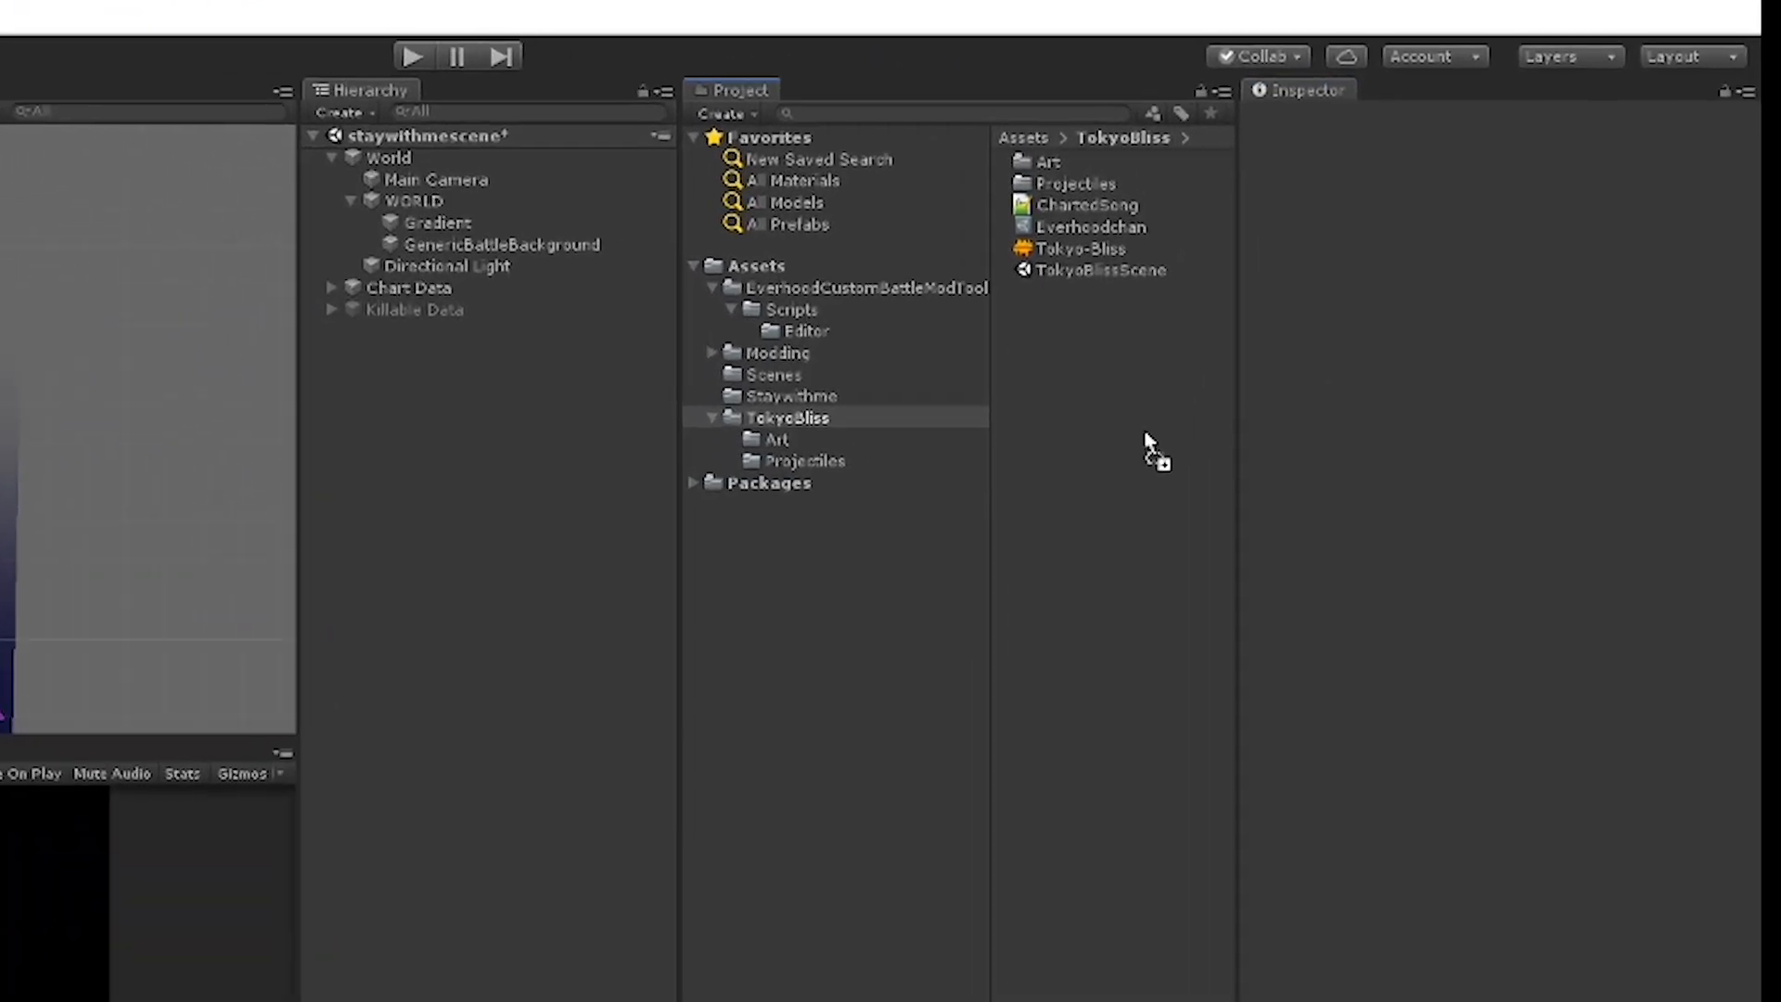
Set the EverhoodChan texture type to Sprite (2D and UI) with the sprite mode Multiple.
click(1092, 248)
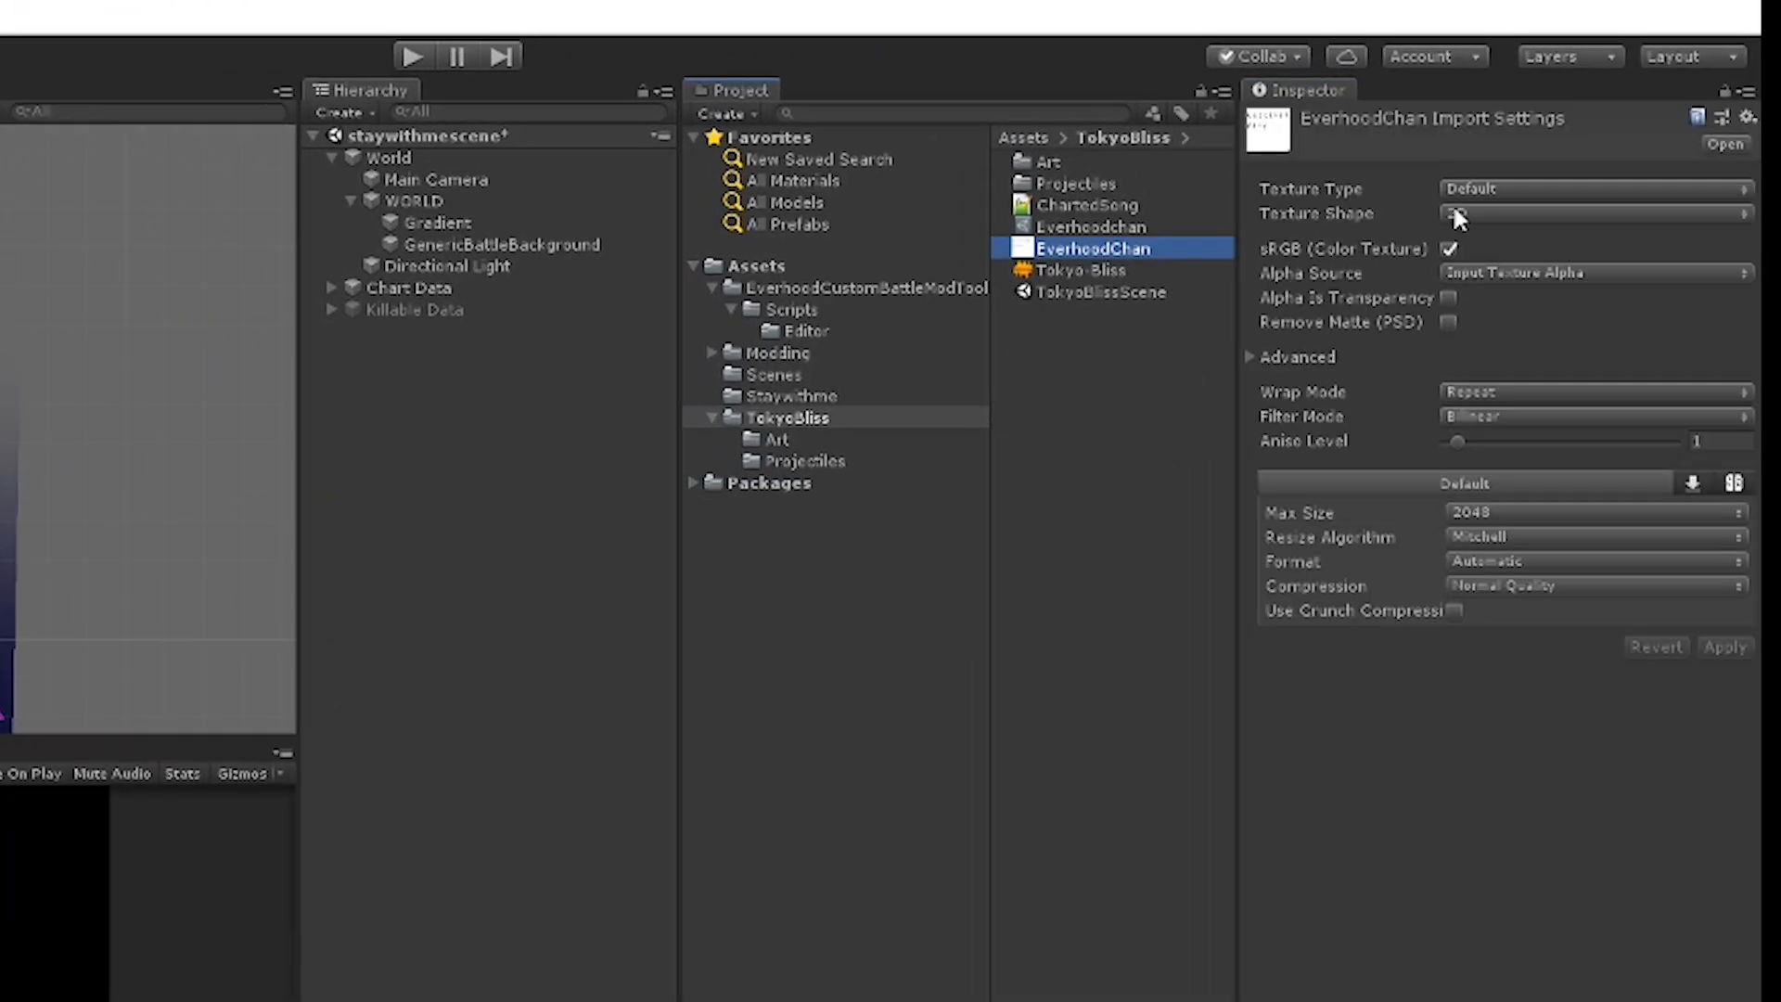
click(1493, 188)
click(1503, 309)
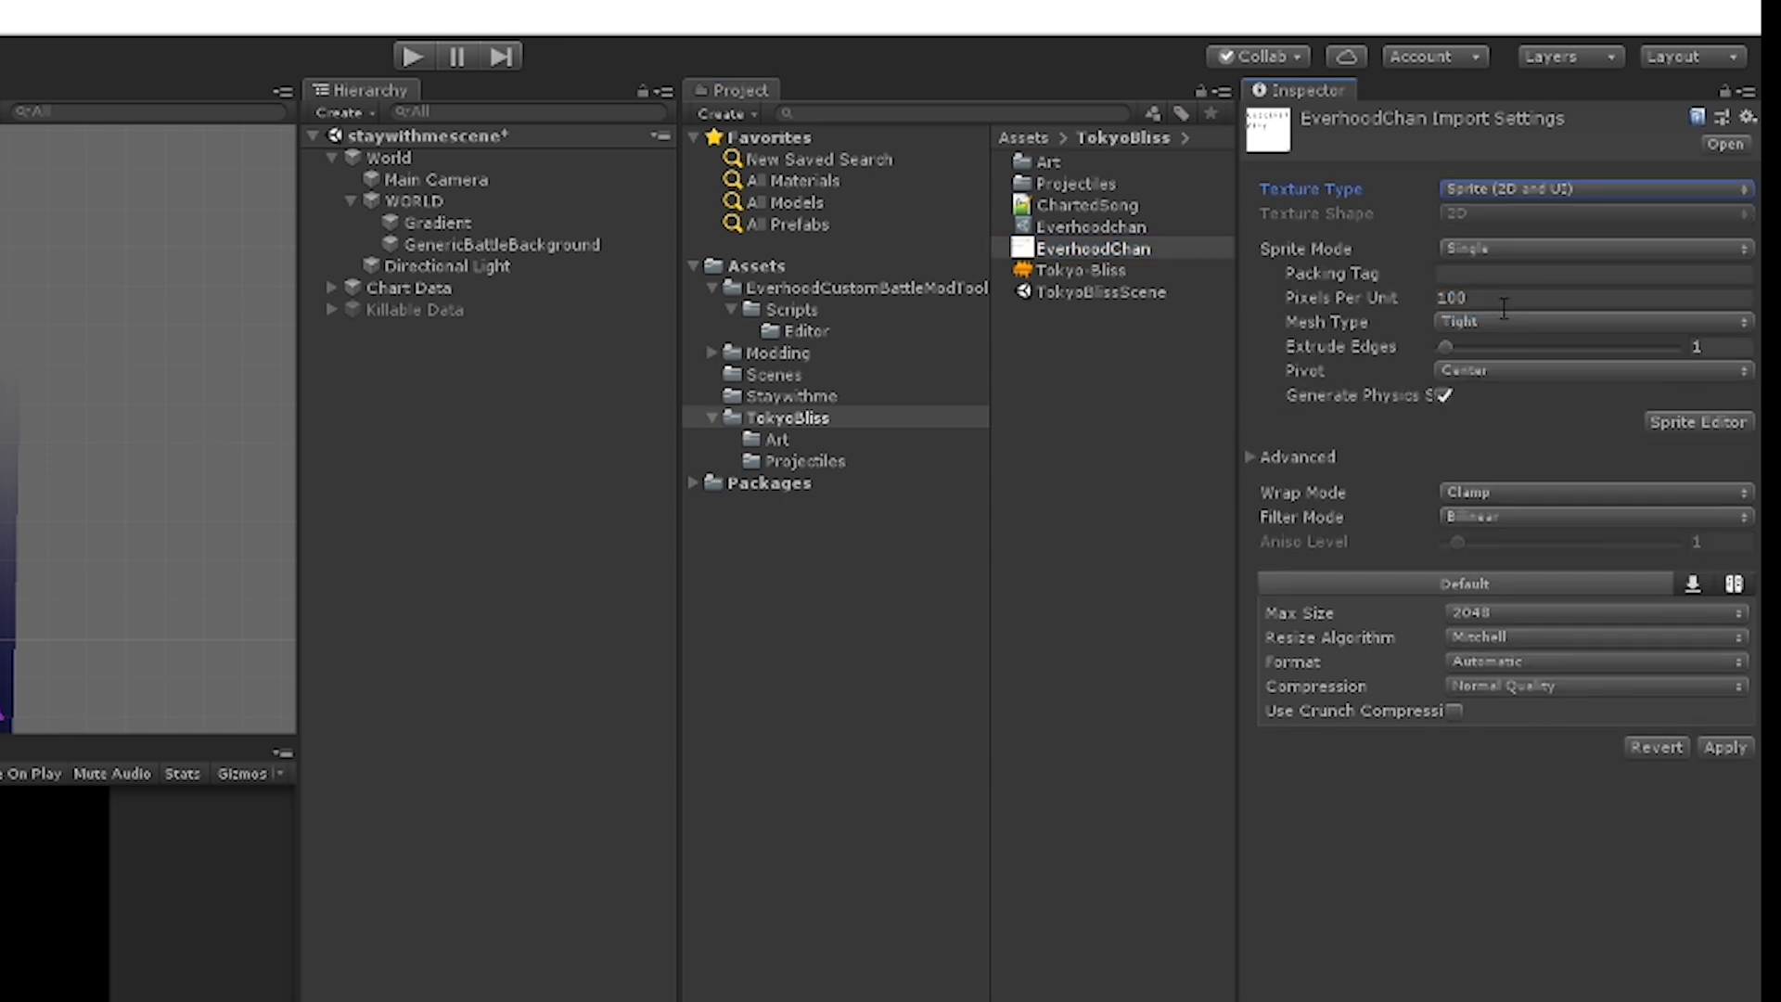
click(1493, 248)
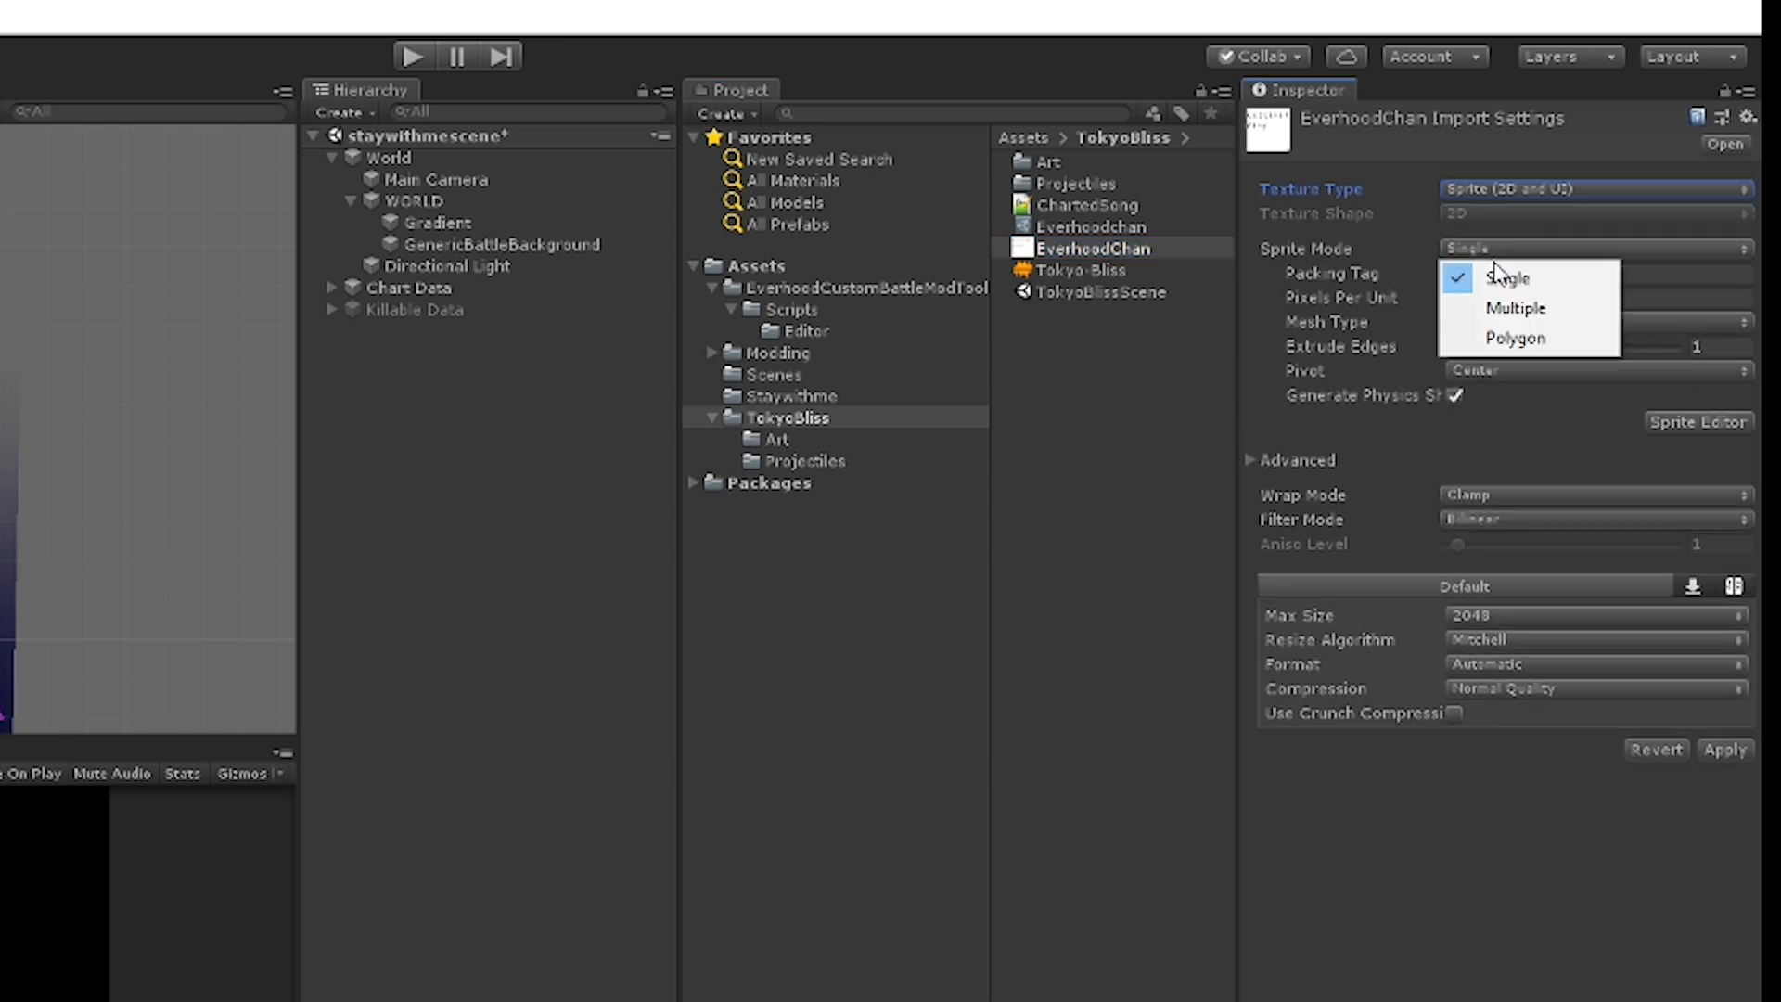
click(1507, 313)
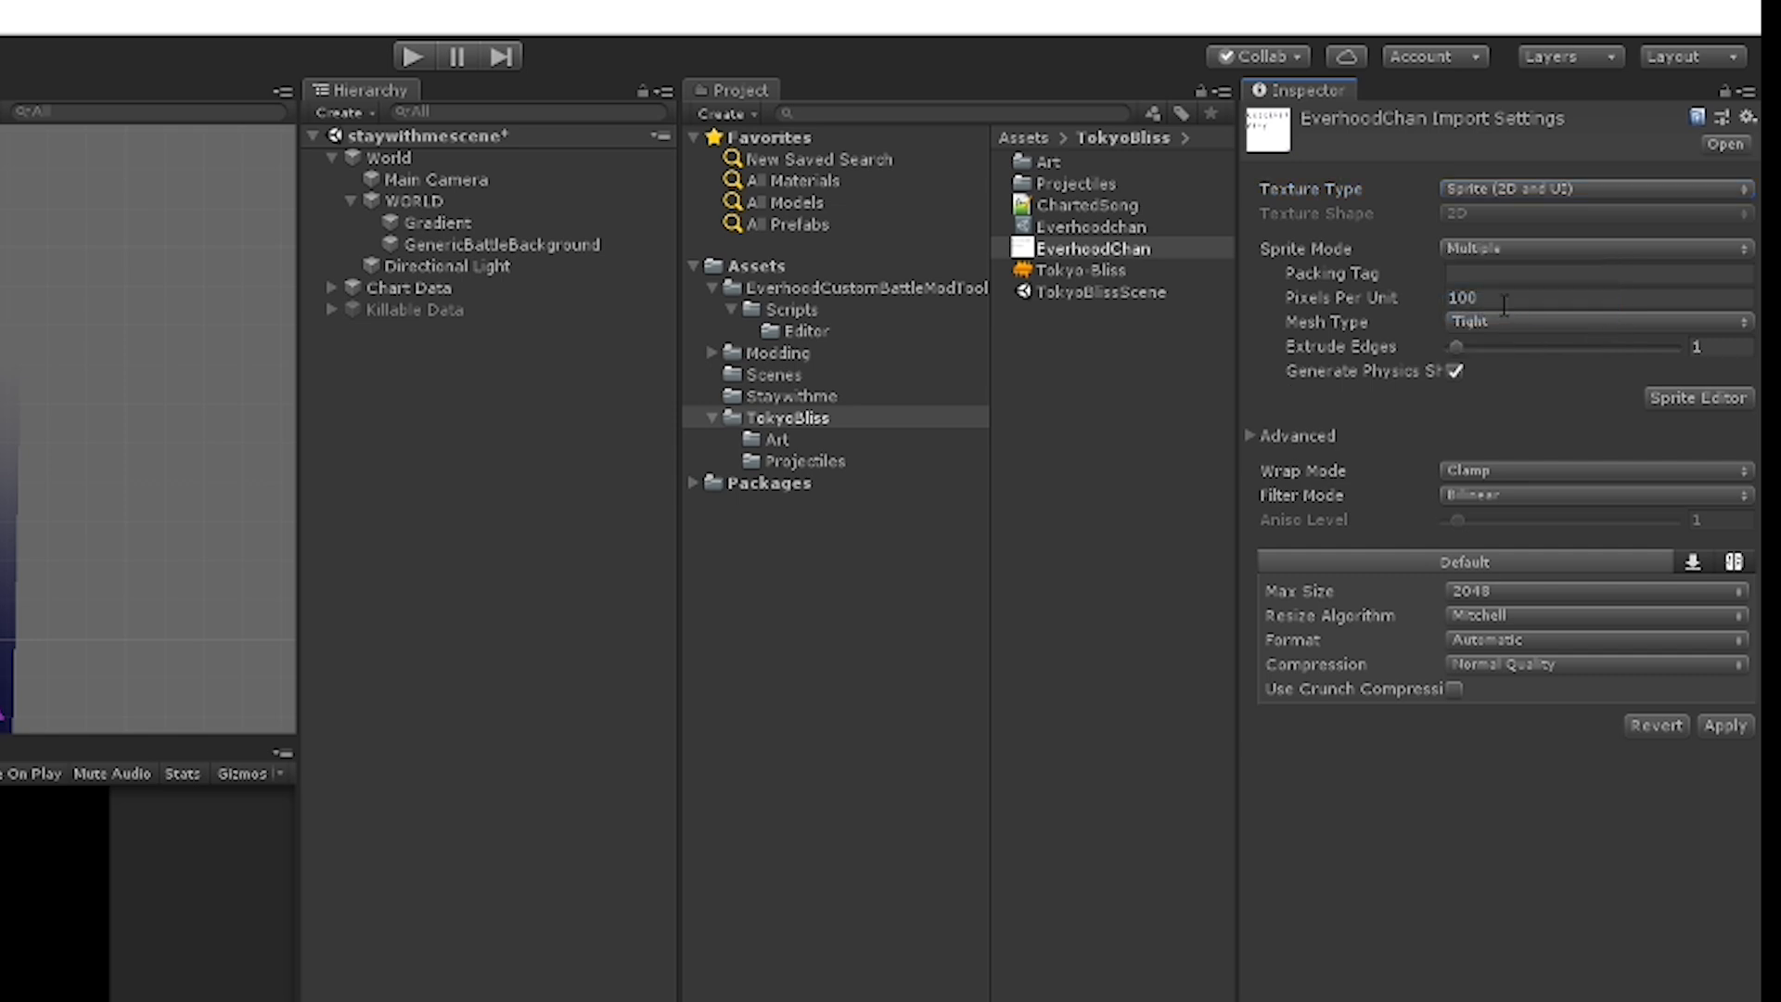
Set the texture's compression to None, apply the import settings and open the sheet in the Sprite Editor.
click(1541, 669)
click(1527, 686)
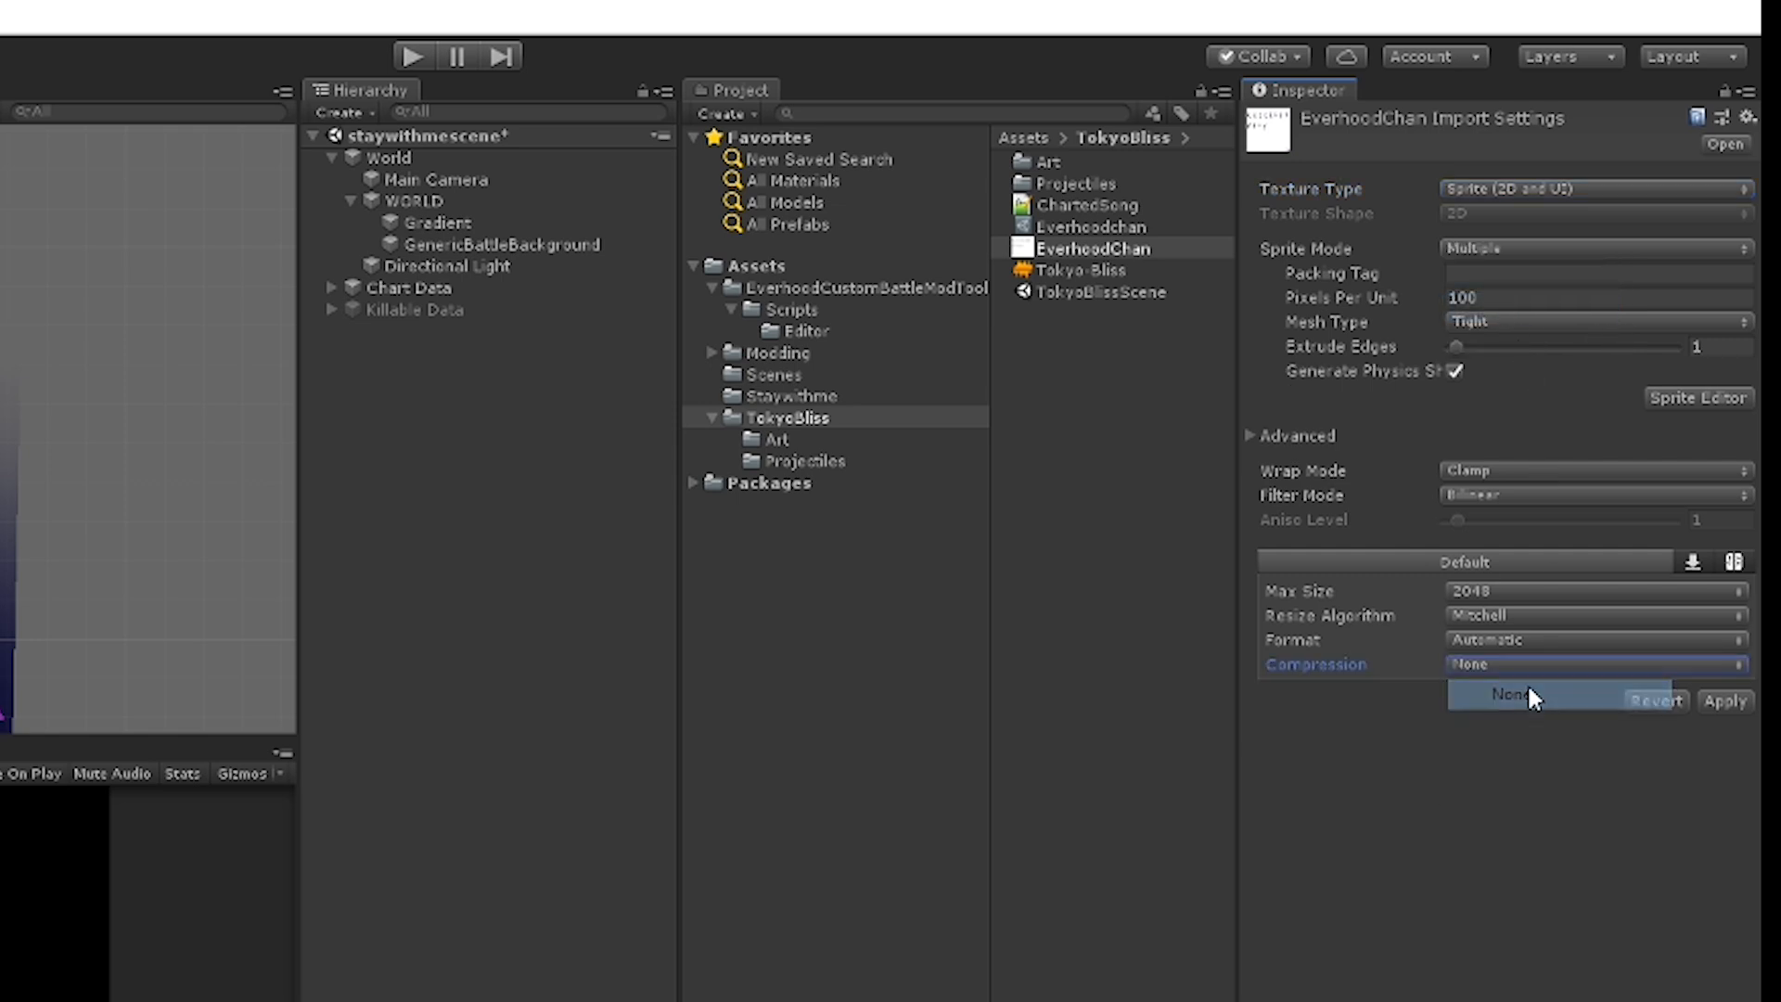
click(1727, 701)
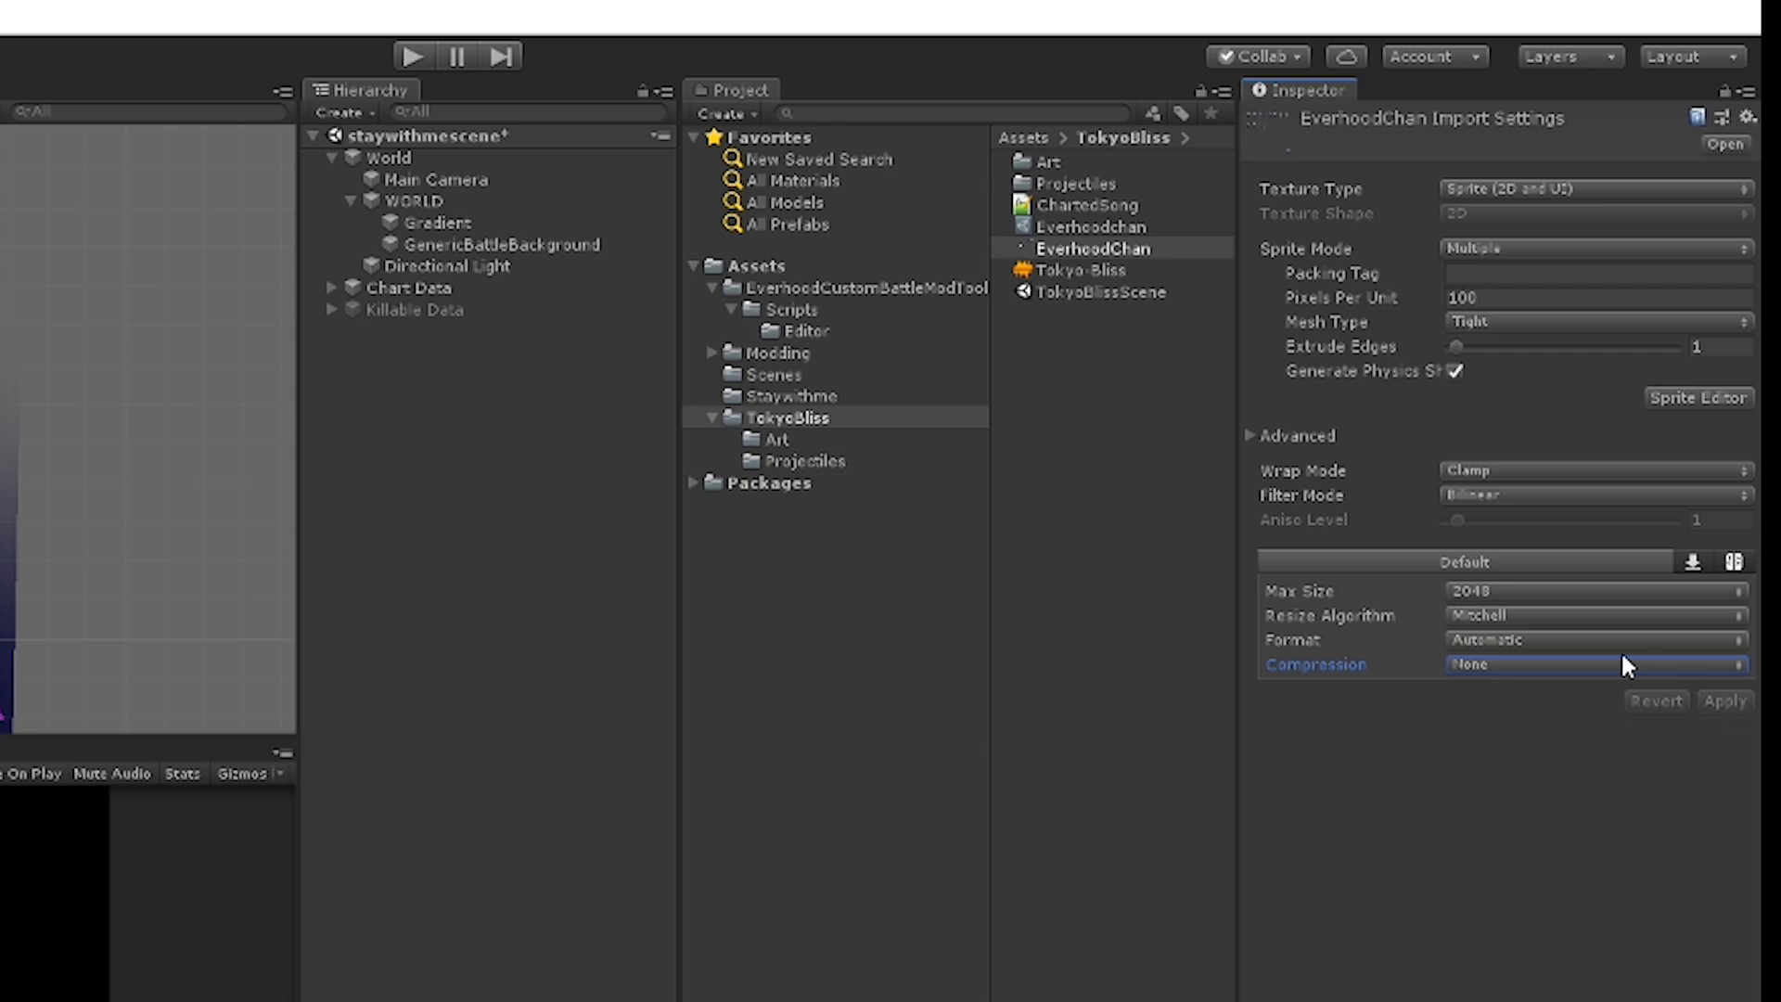
click(1675, 401)
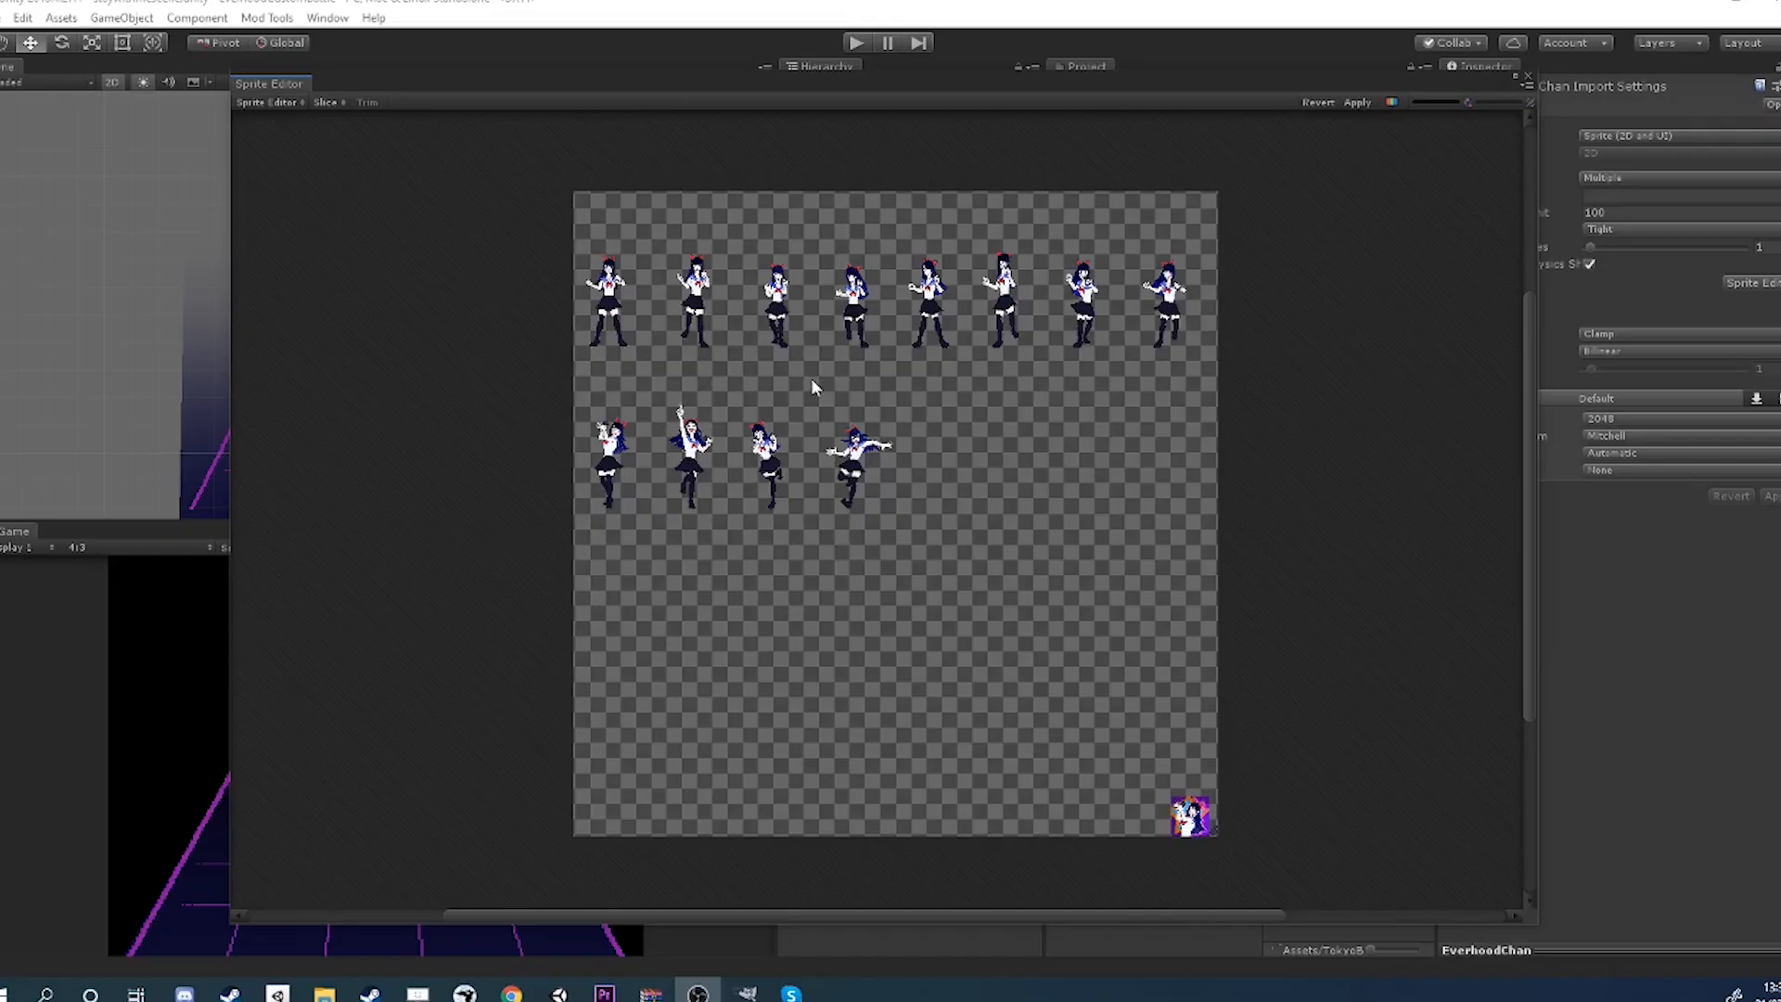
Try outlining the first two characters as separate sprites by hand, and undo the rectangles.
click(640, 283)
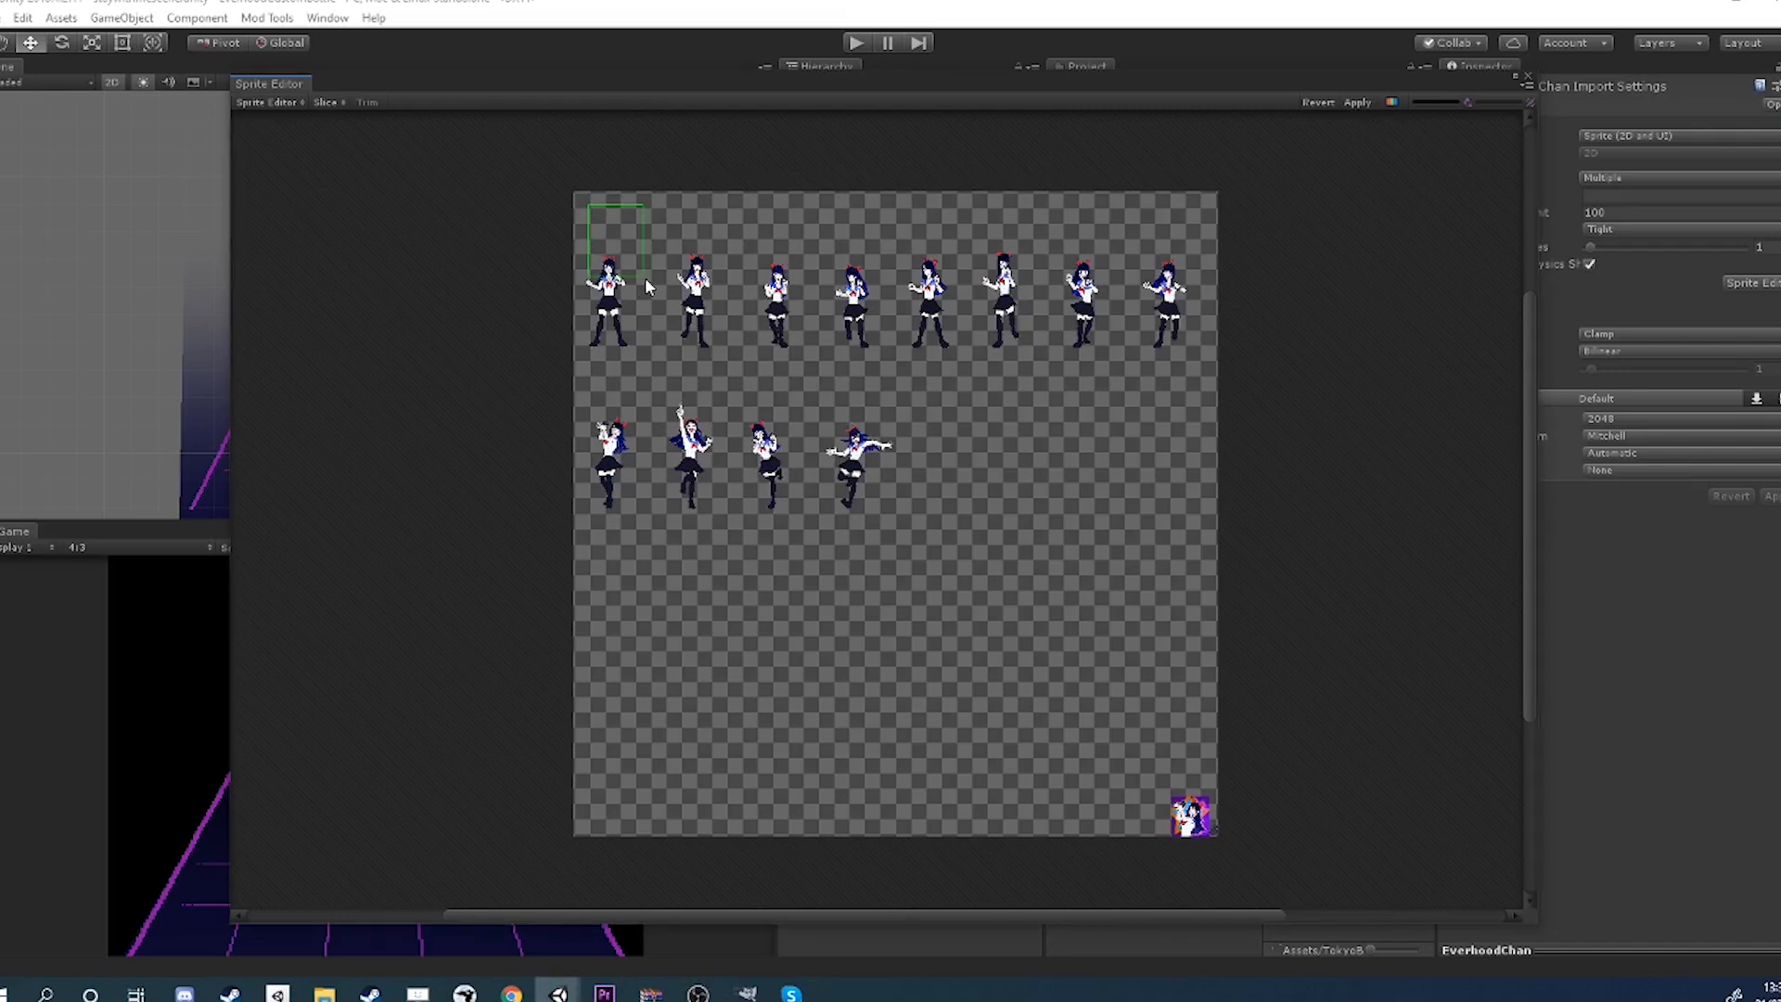
scroll(622, 323, up, 2)
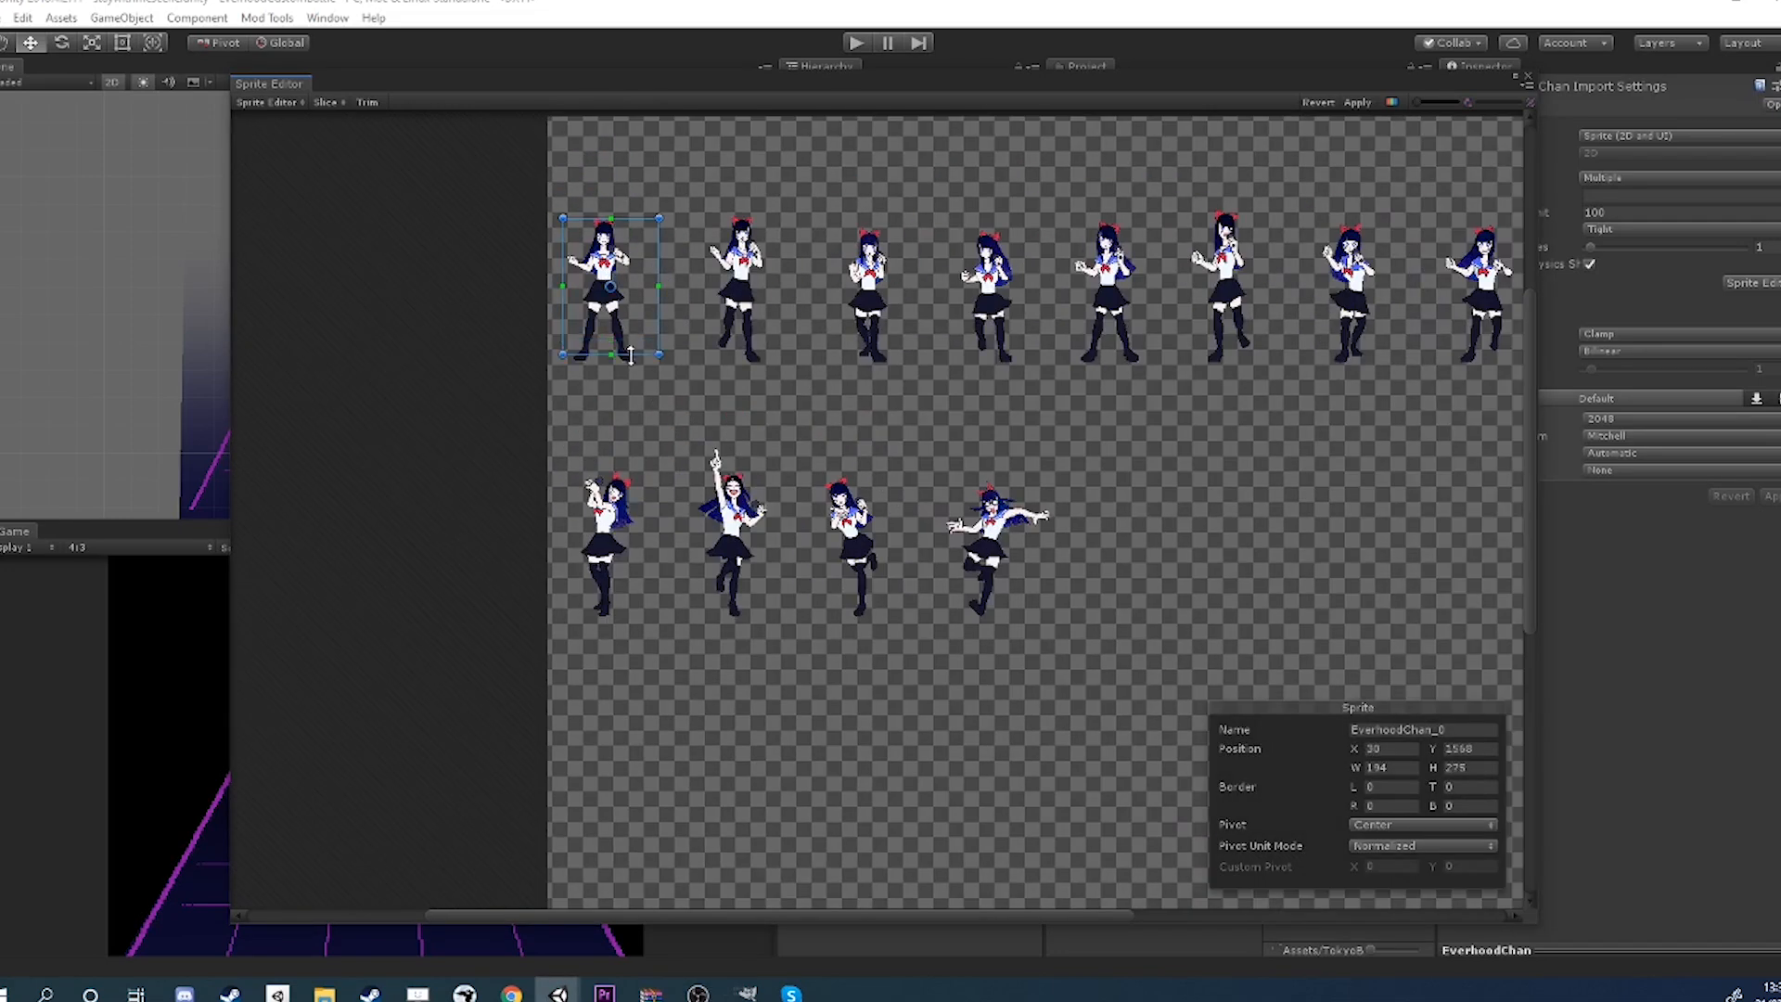
scroll(698, 252, up, 2)
drag(698, 245, 785, 415)
key(ctrl+z)
key(ctrl+z)
Slice the sprite sheet using the Automatic slice type.
click(330, 101)
click(481, 138)
click(461, 122)
click(468, 139)
click(508, 227)
scroll(997, 352, down, 2)
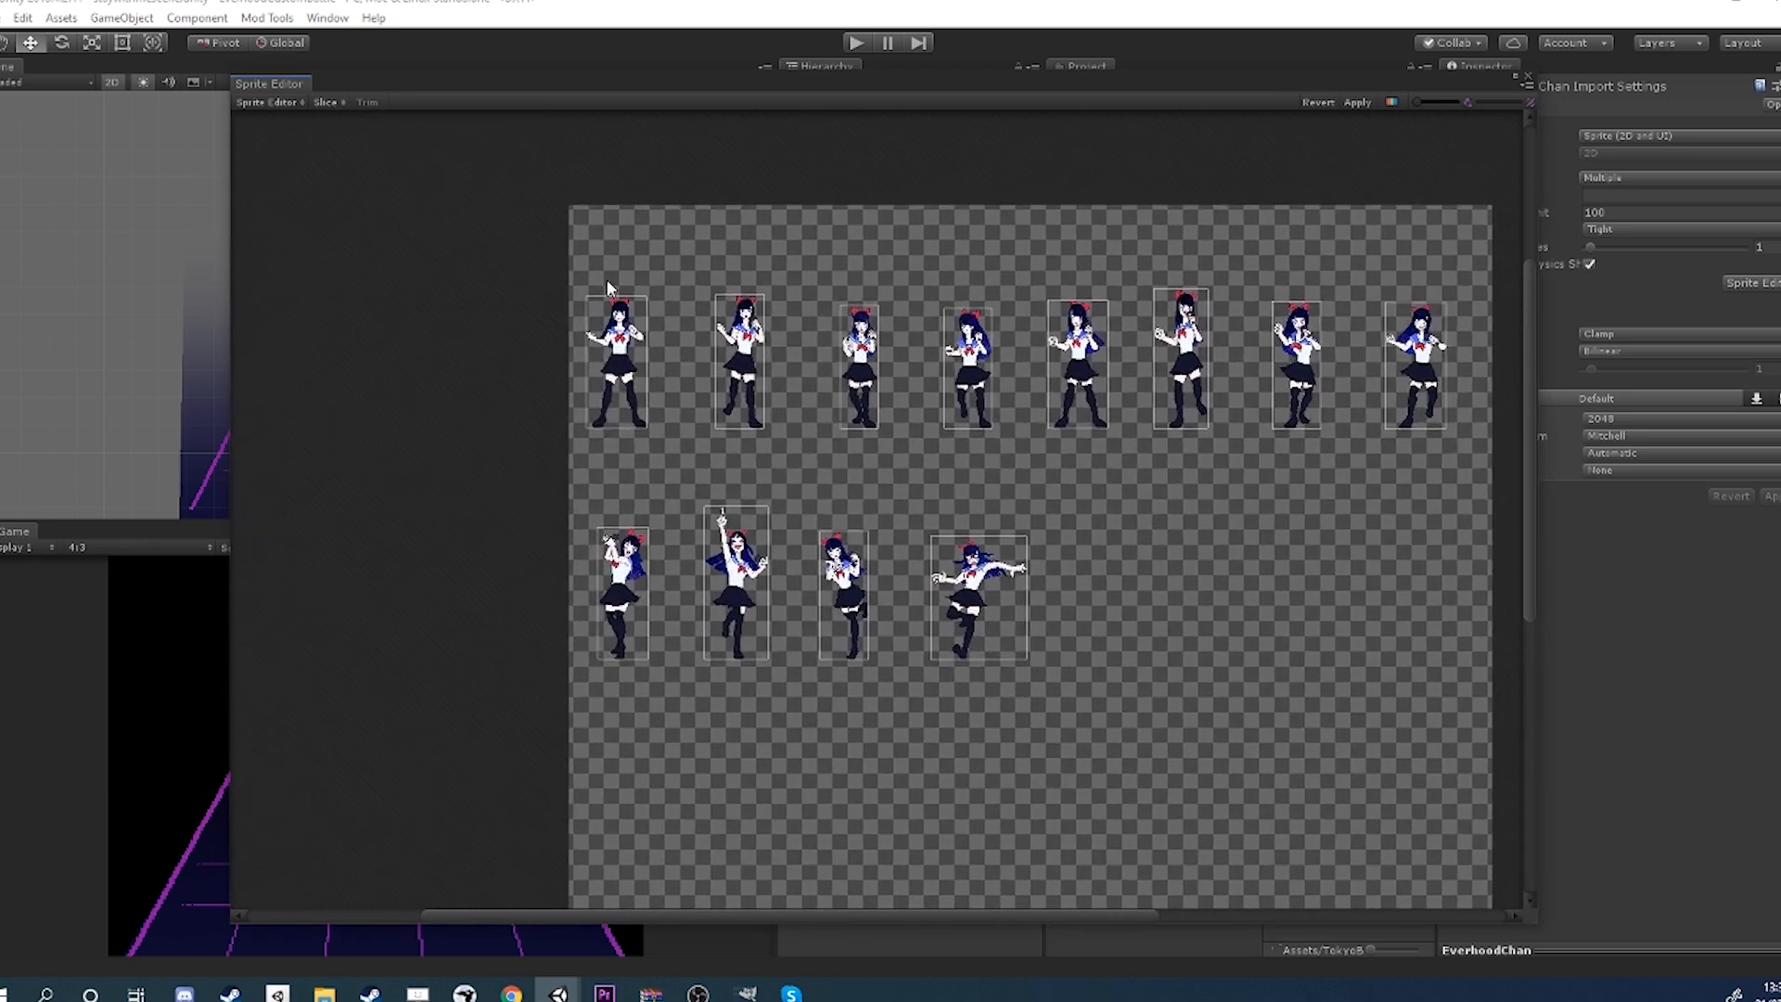
Slice the sprite sheet again using the Grid By Cell Size type.
click(459, 121)
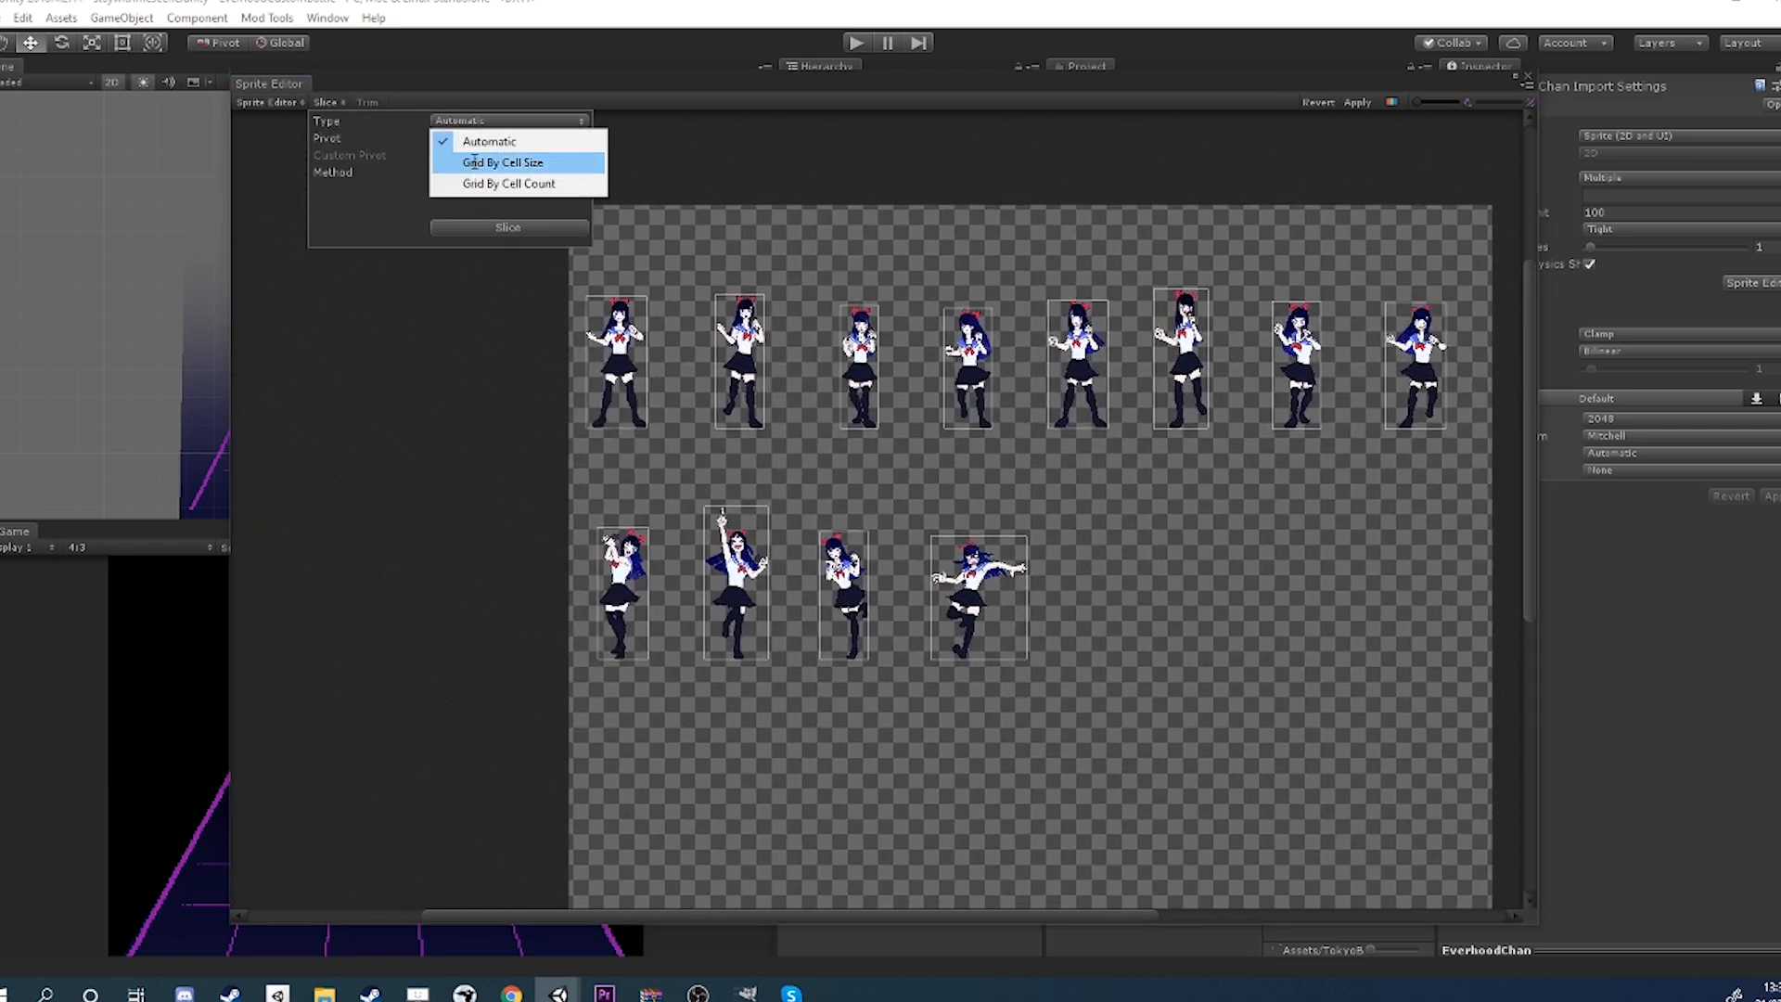
click(474, 163)
click(501, 229)
middle_drag(1111, 514, 1100, 479)
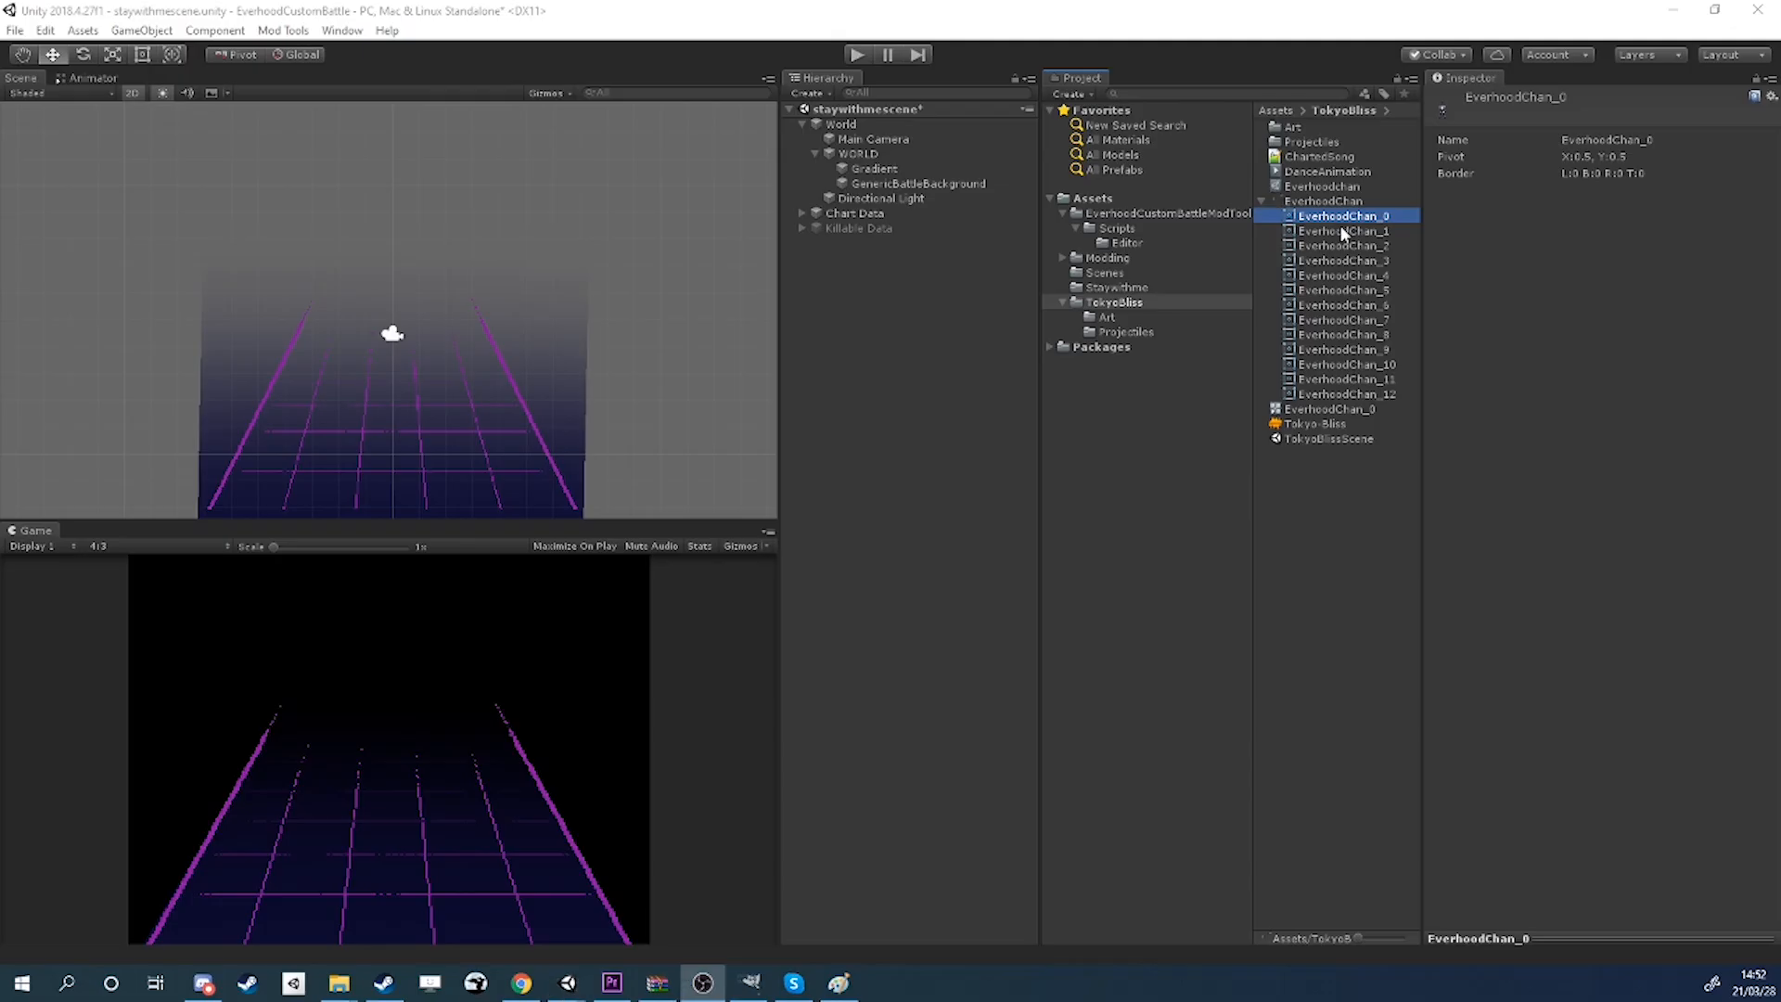
Add the EverhoodChan_1 sprite to the scene and raise it to about Y 6.17.
drag(1341, 232, 854, 358)
drag(393, 388, 391, 222)
key(r)
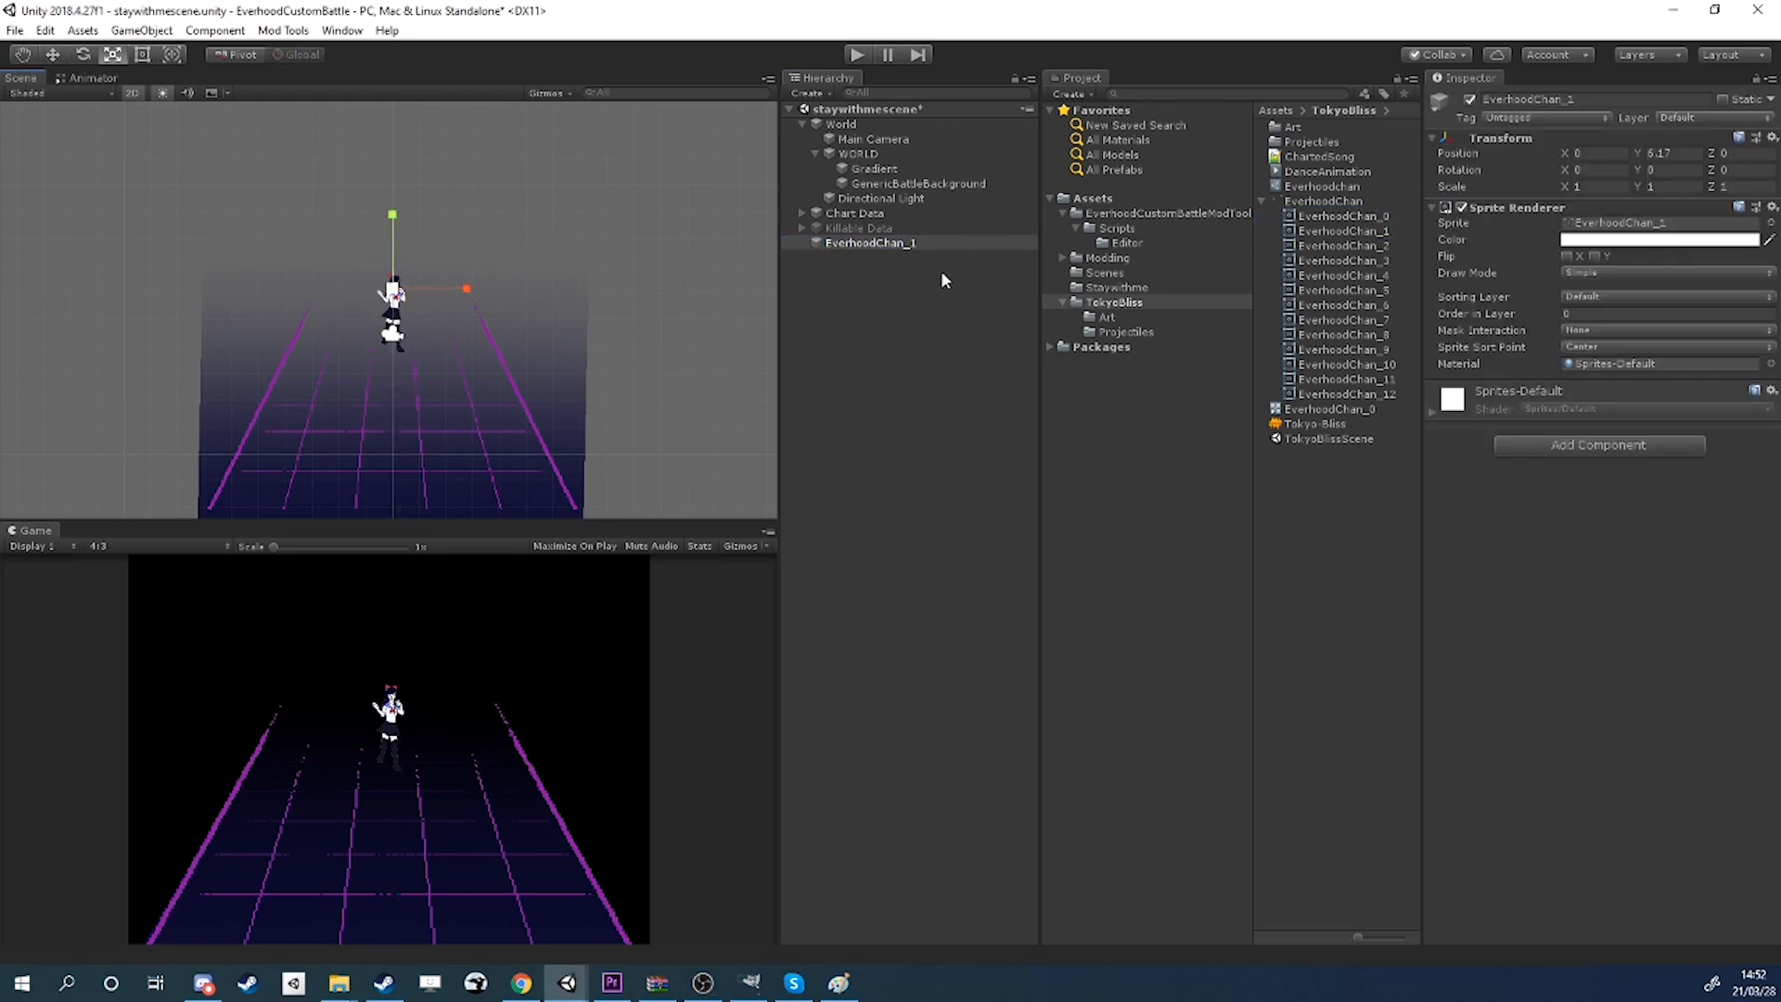
Create an empty object named EverhoodChanPos and make EverhoodChan_1 its child.
click(831, 272)
right_click(831, 273)
click(918, 406)
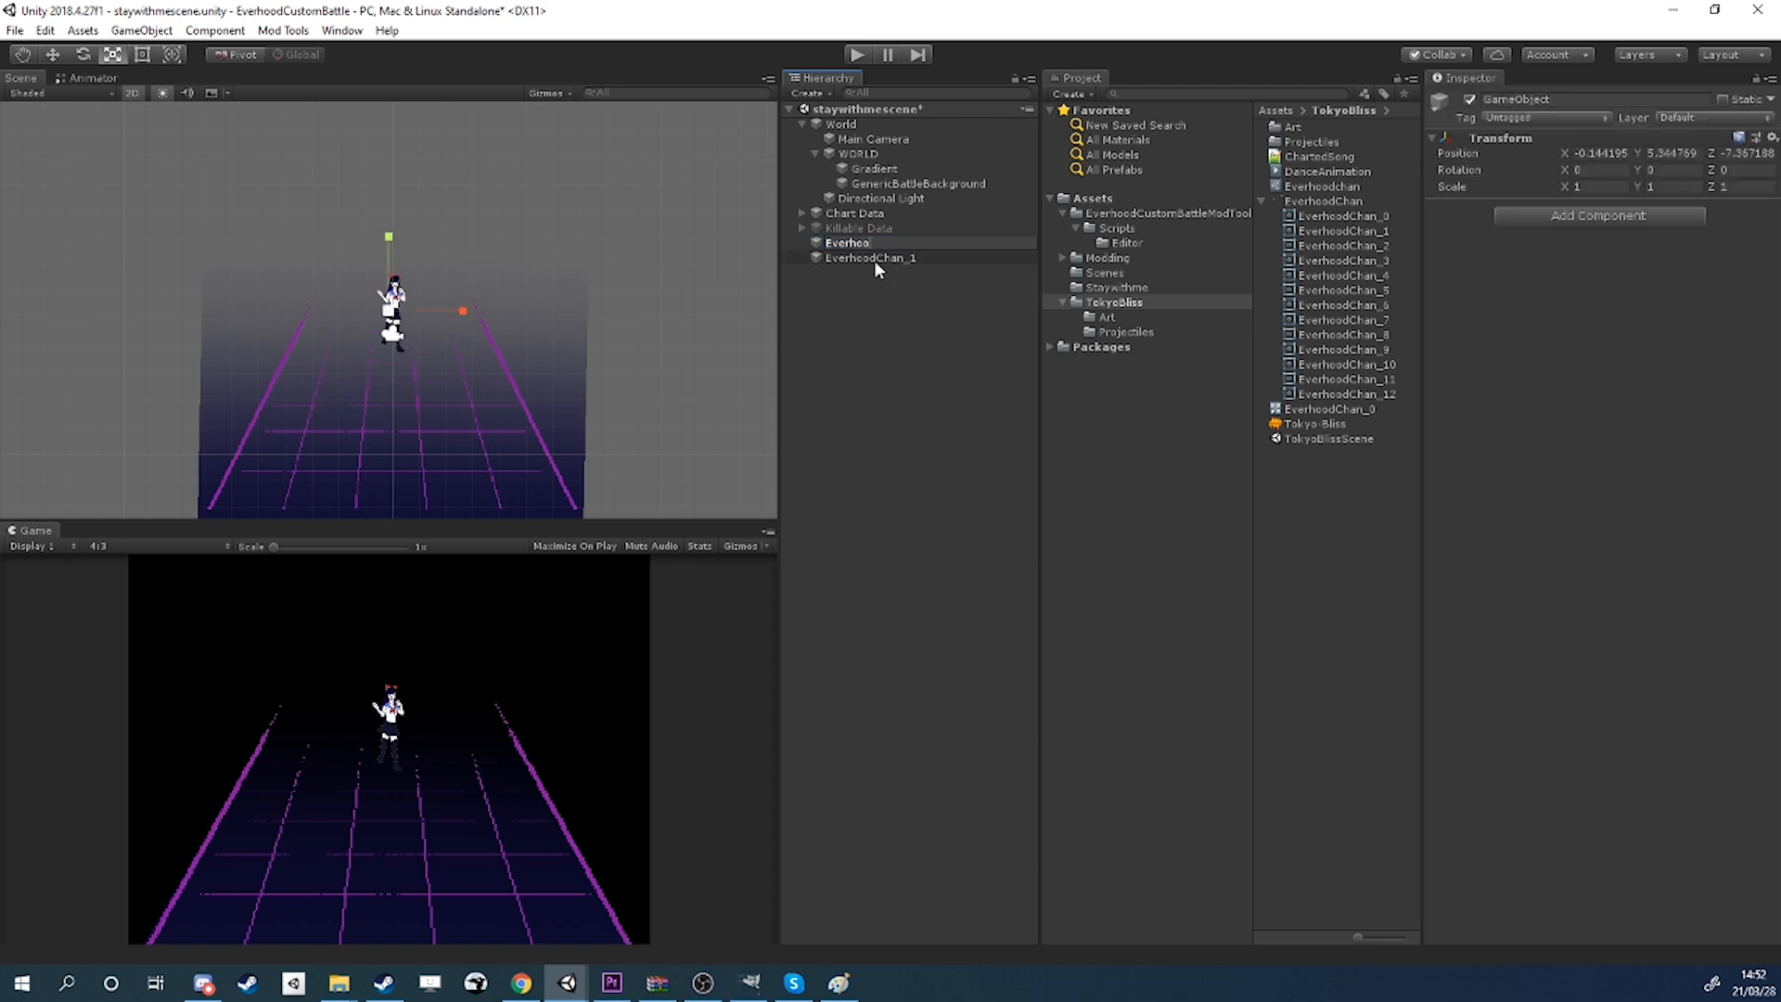
click(874, 260)
mouse_move(895, 266)
mouse_down()
mouse_move(905, 251)
mouse_move(874, 243)
mouse_up()
Raise EverhoodChanPos to about Y 6.76 and scale it up uniformly to about 2.08.
click(874, 243)
key(w)
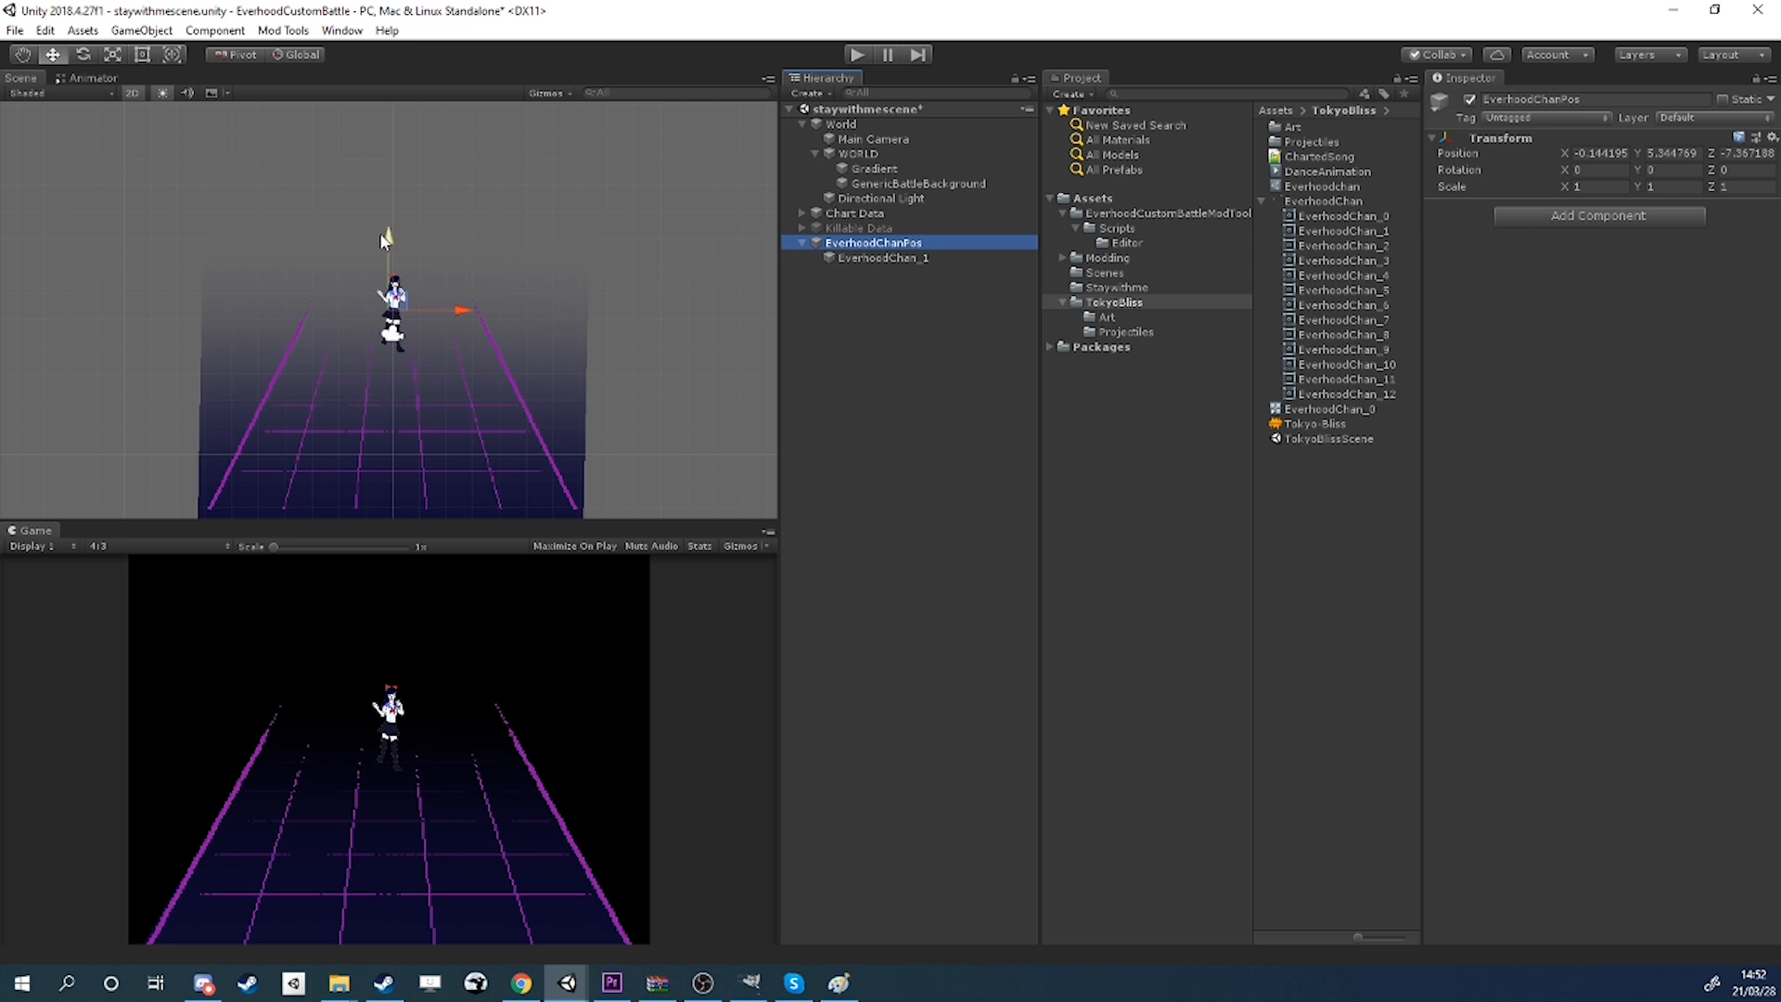
drag(390, 243, 403, 195)
key(r)
drag(389, 274, 487, 243)
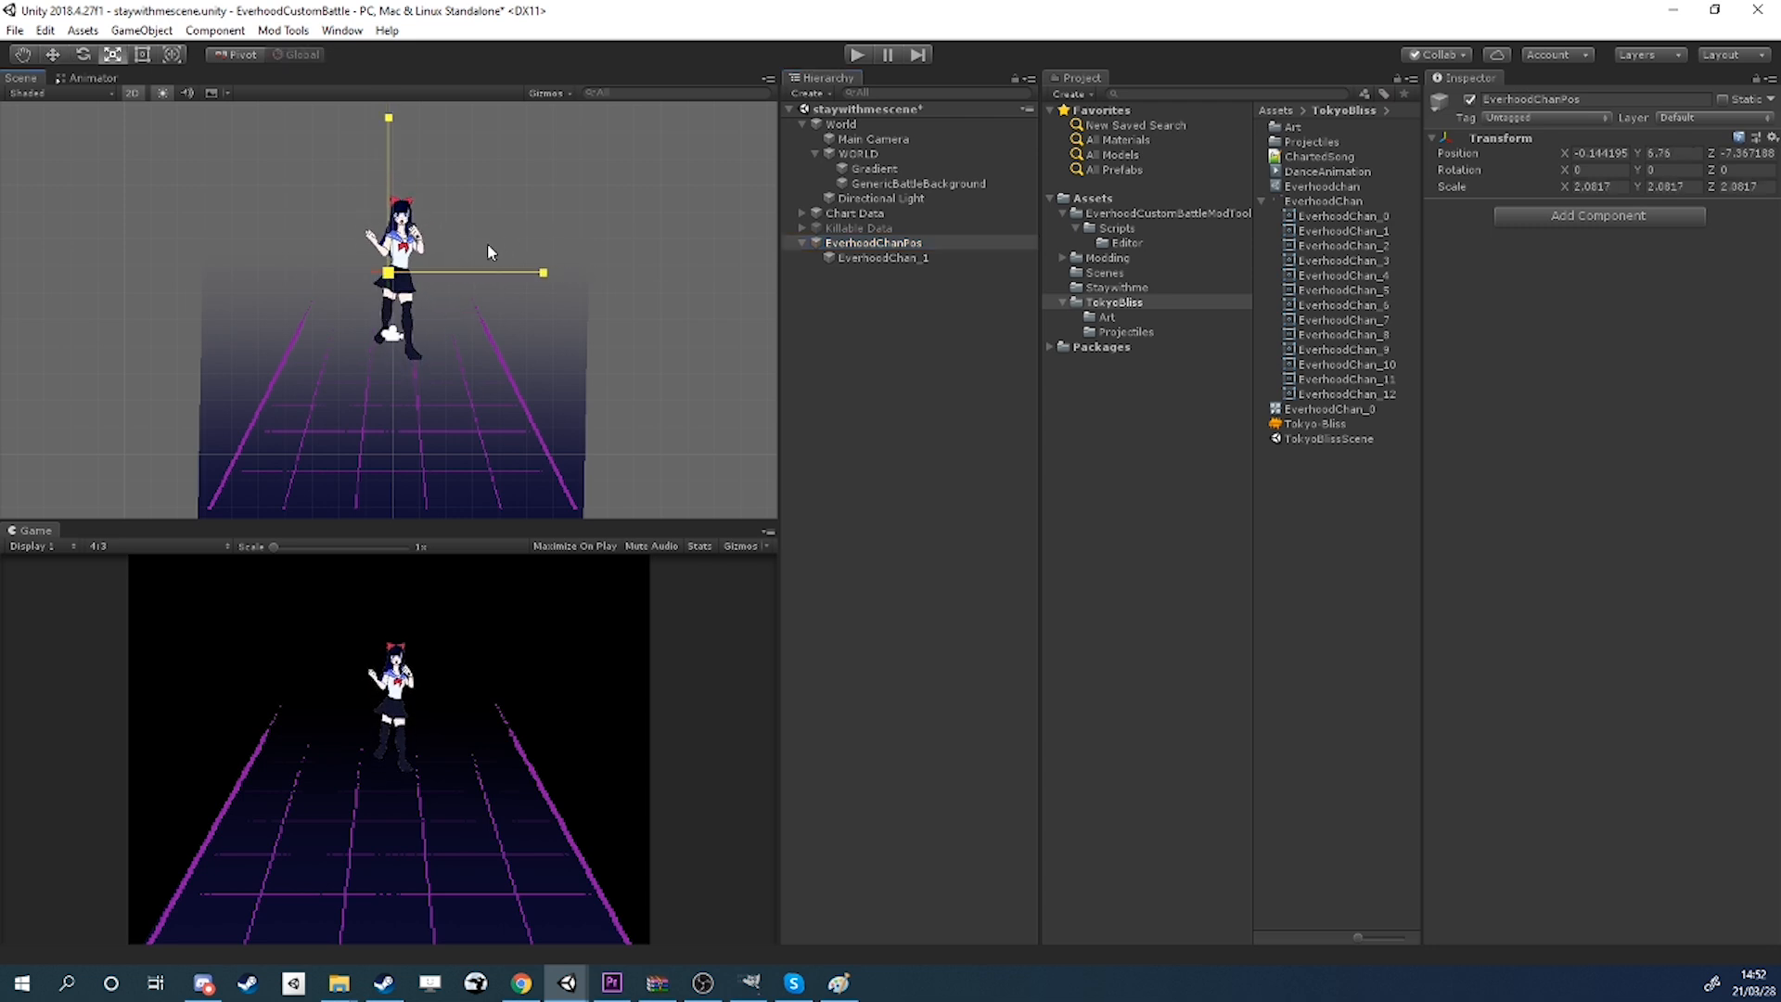
key(w)
Set the position of EverhoodChan_1 to X 0, Y 0, Z 0 within its parent.
click(888, 260)
click(1618, 154)
text(0)
key(Tab)
text(0)
key(Tab)
text(0)
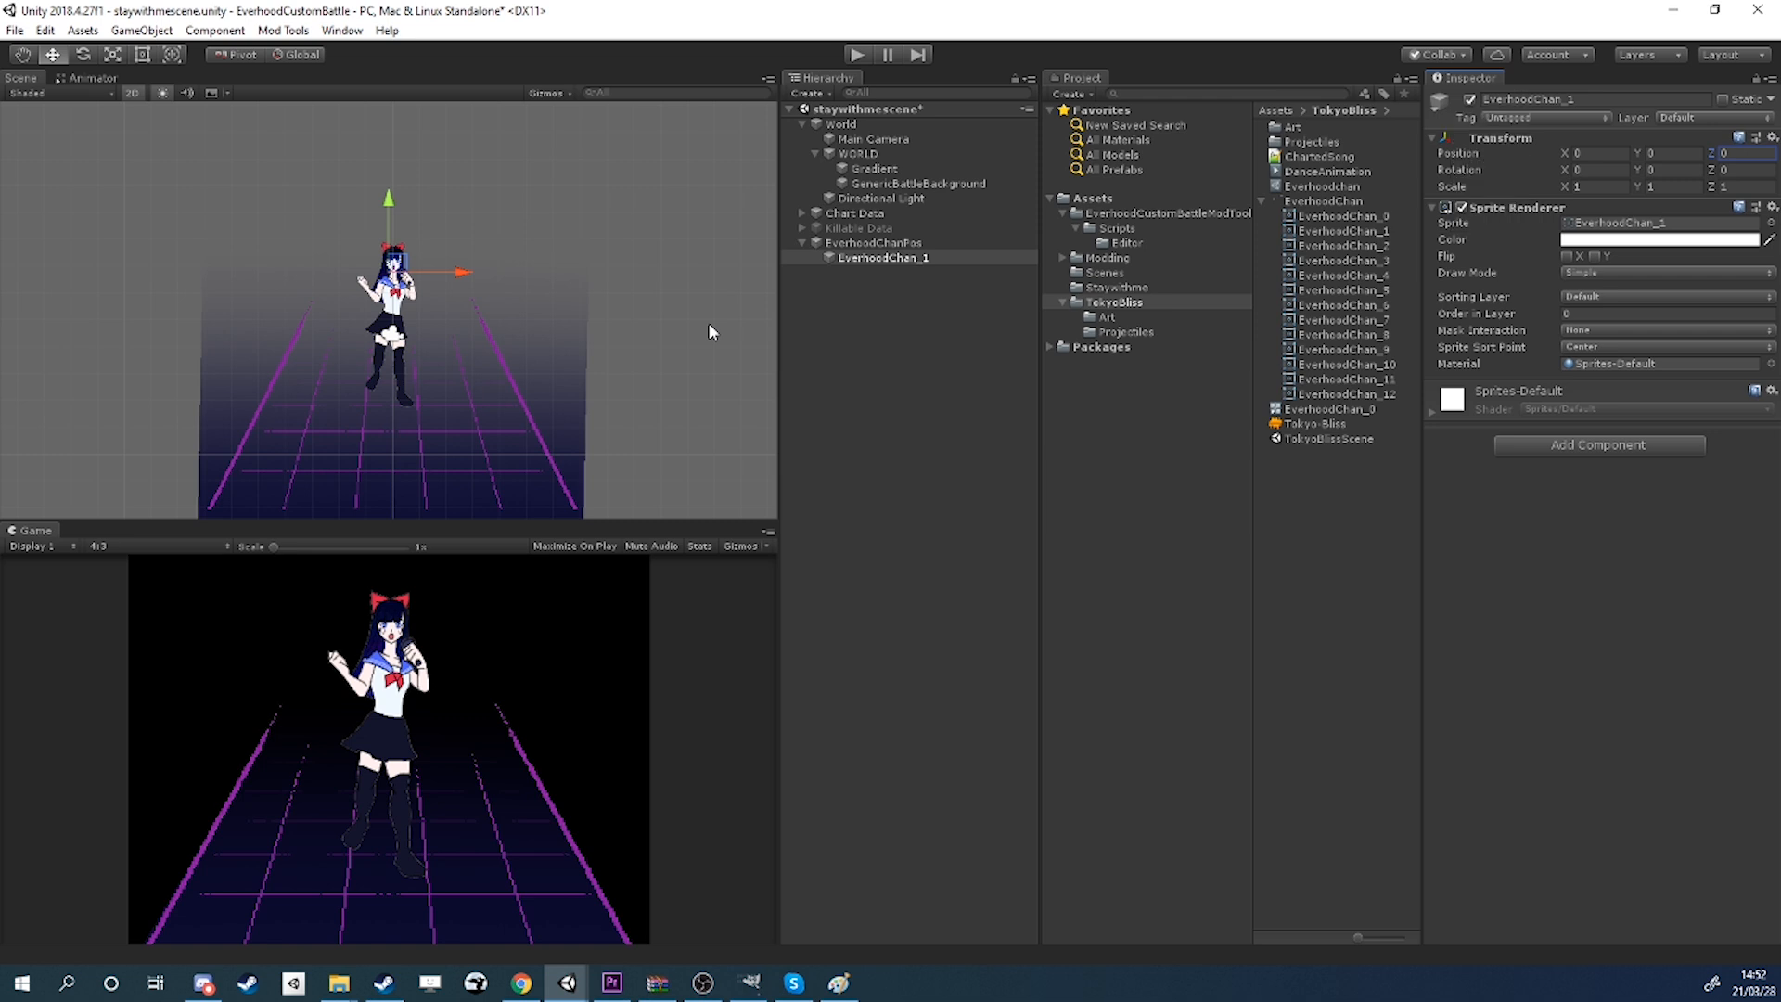
Move EverhoodChanPos away from the camera to about Z -1.82 and up to about Y 8.96.
click(891, 243)
click(132, 93)
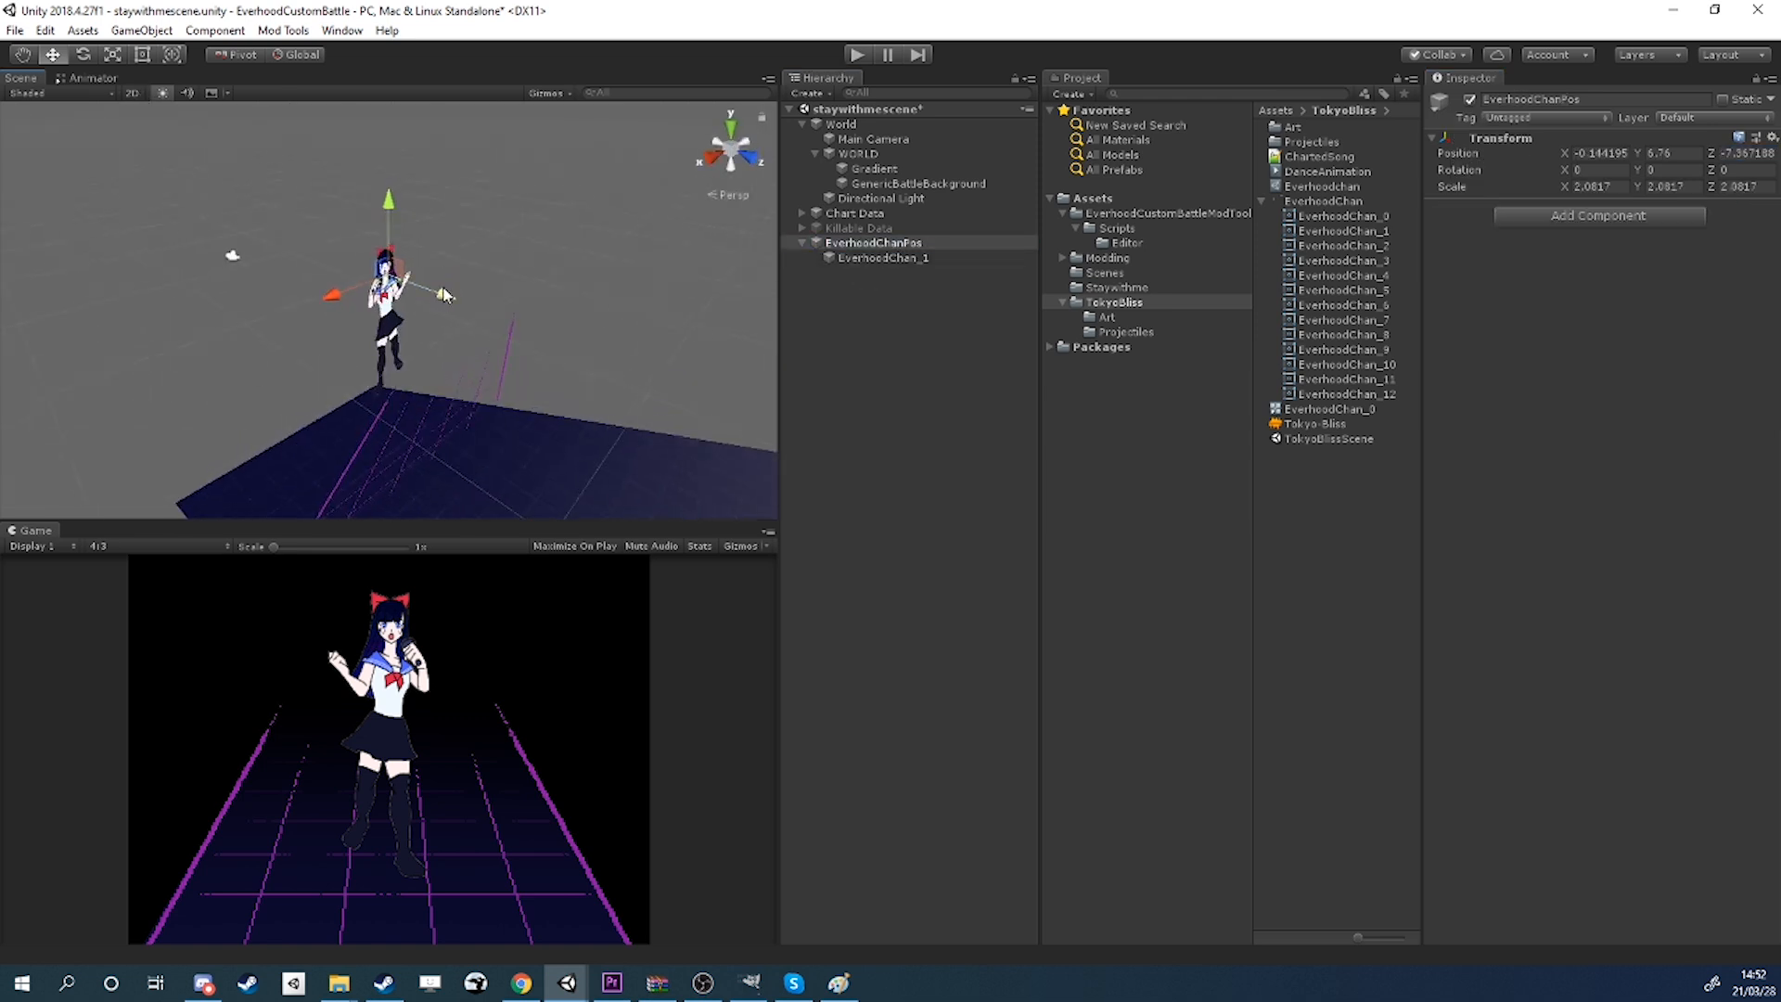
drag(447, 295, 601, 358)
drag(551, 290, 554, 177)
right_drag(417, 317, 840, 279)
key(a)
click(131, 93)
key(t)
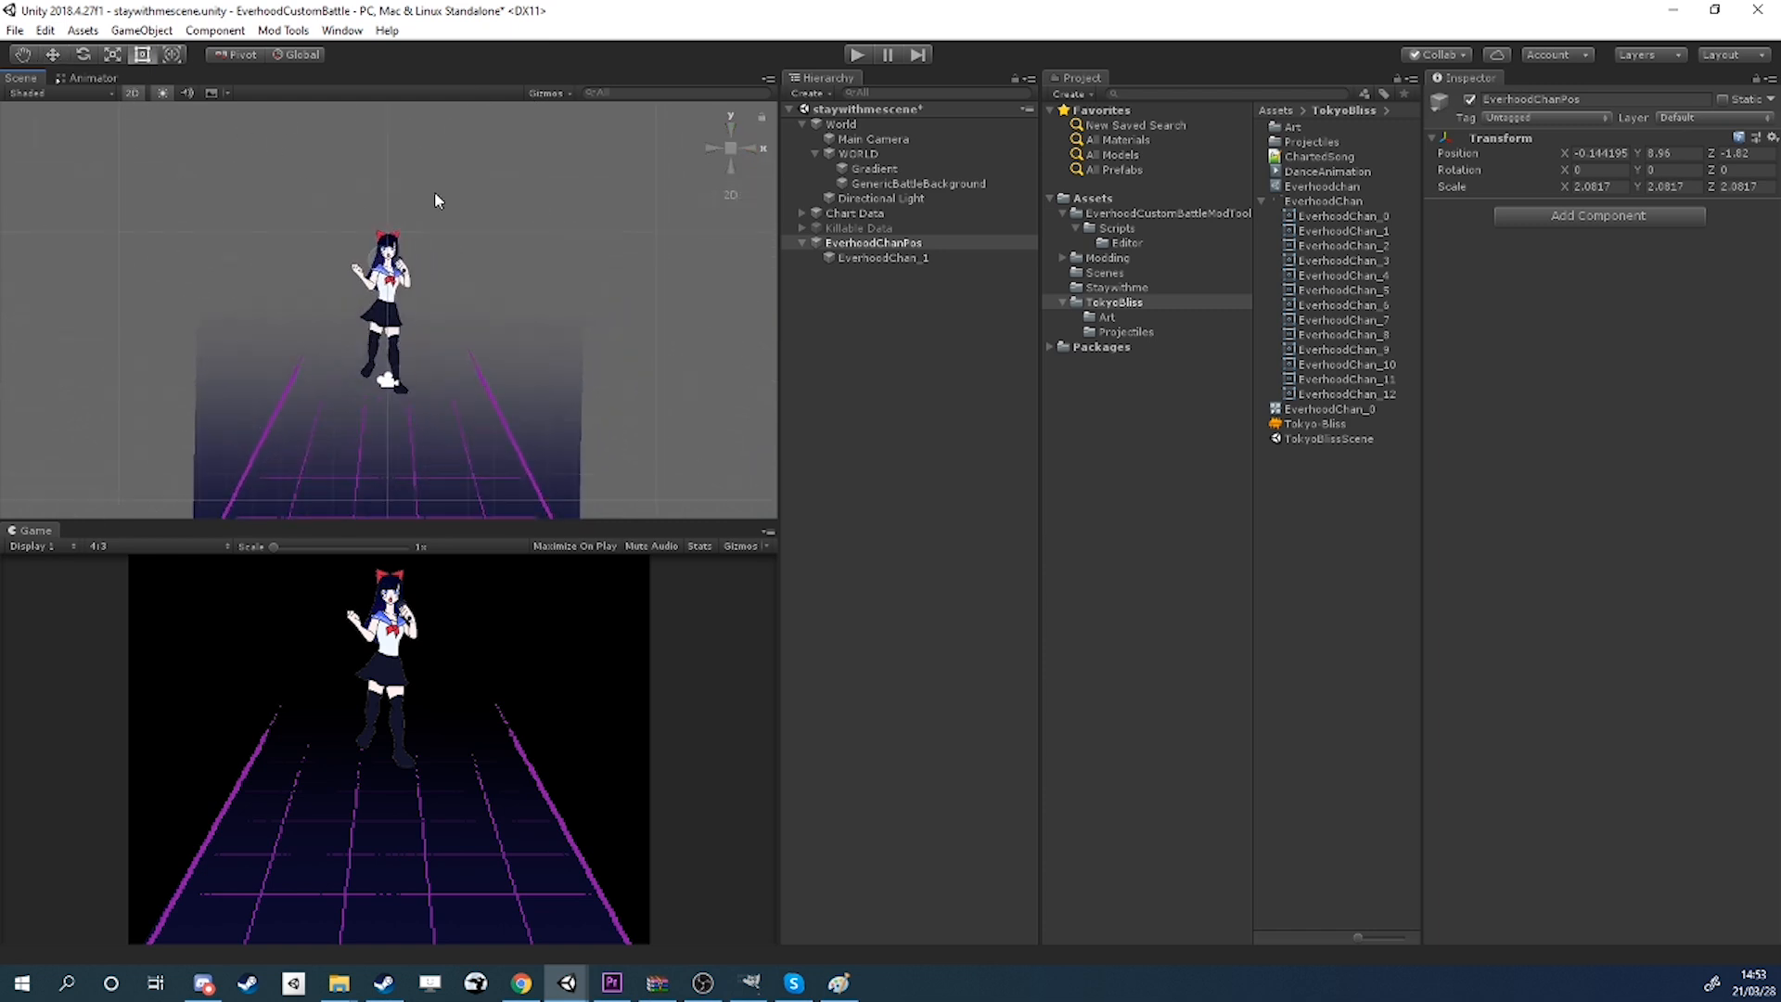
Open the Animation window for EverhoodChan_1 and create a clip named DanceAnimation_2.
click(881, 258)
click(341, 31)
mouse_move(454, 241)
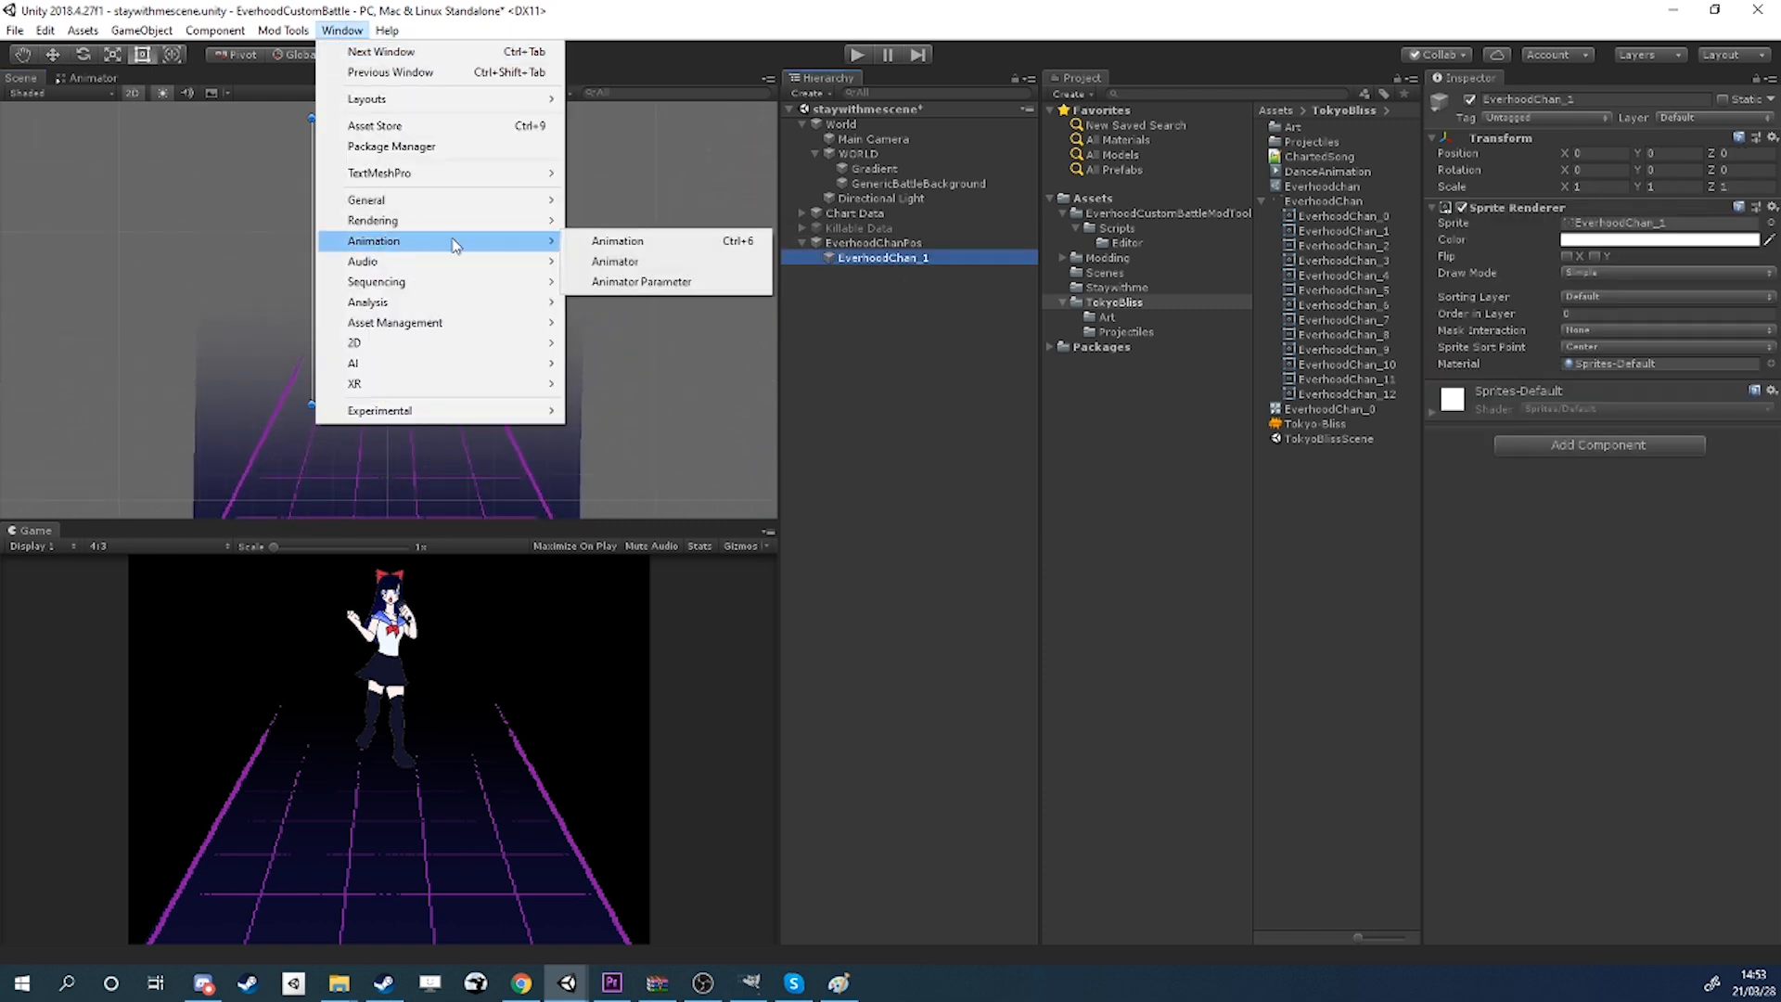
click(612, 243)
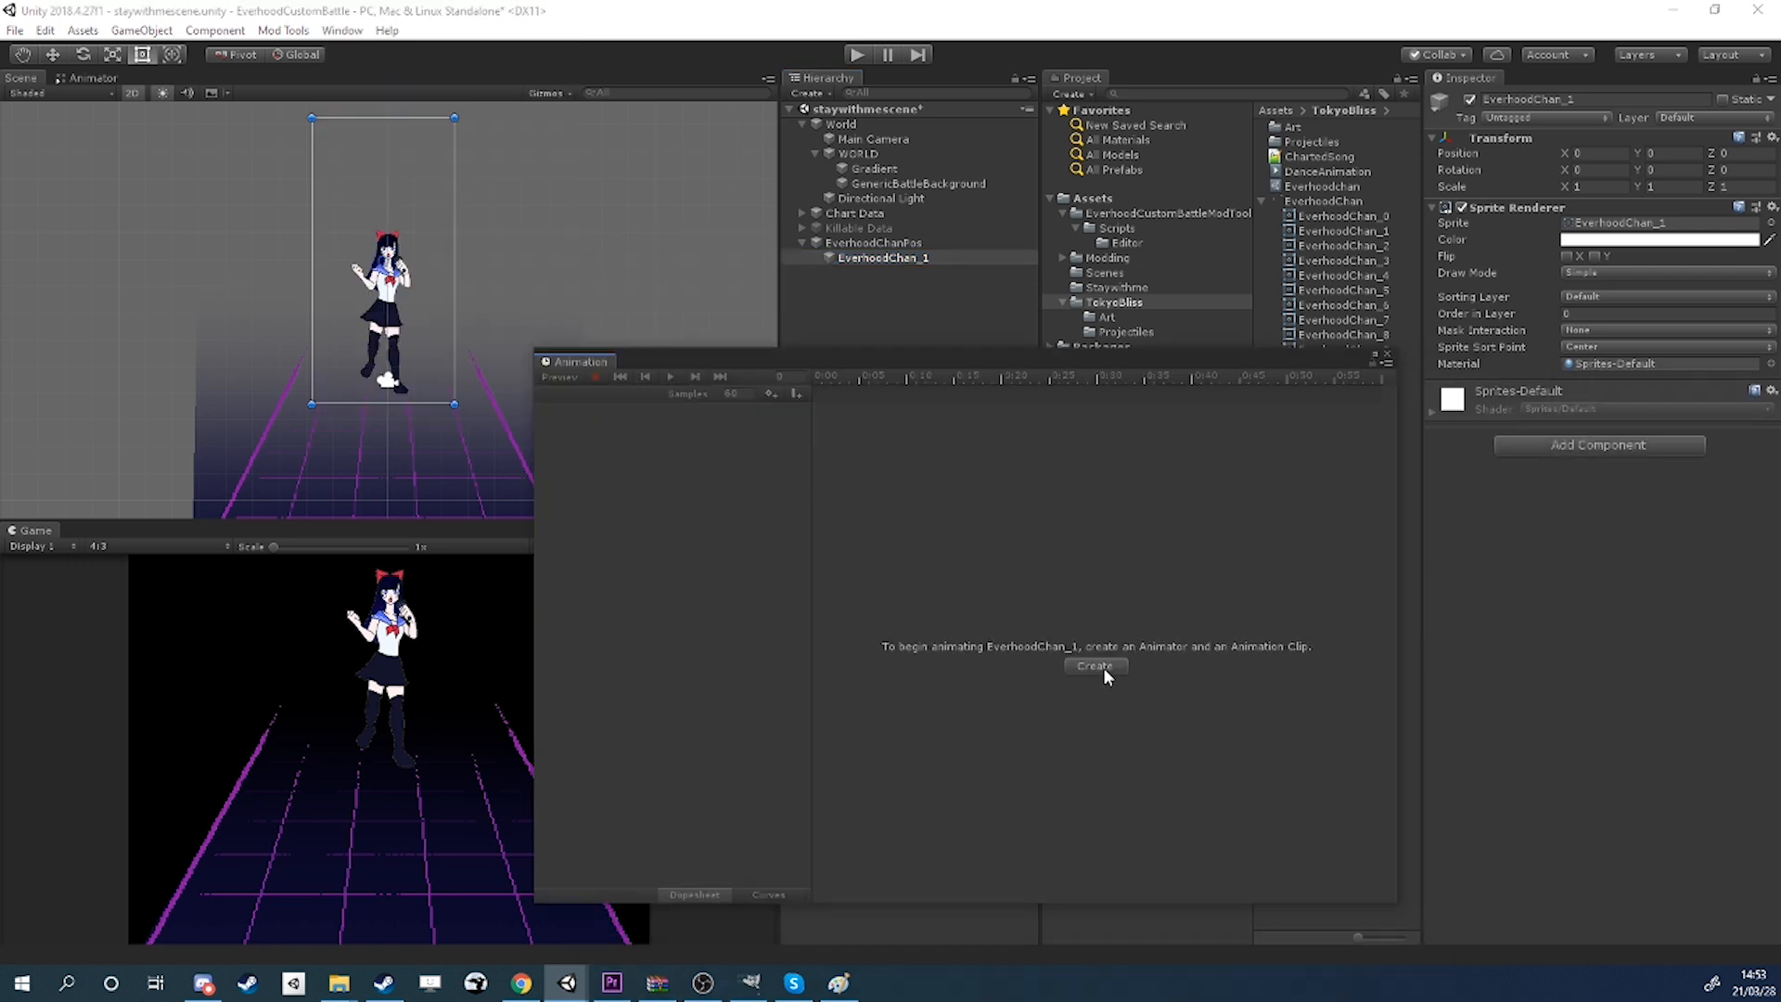
click(1103, 666)
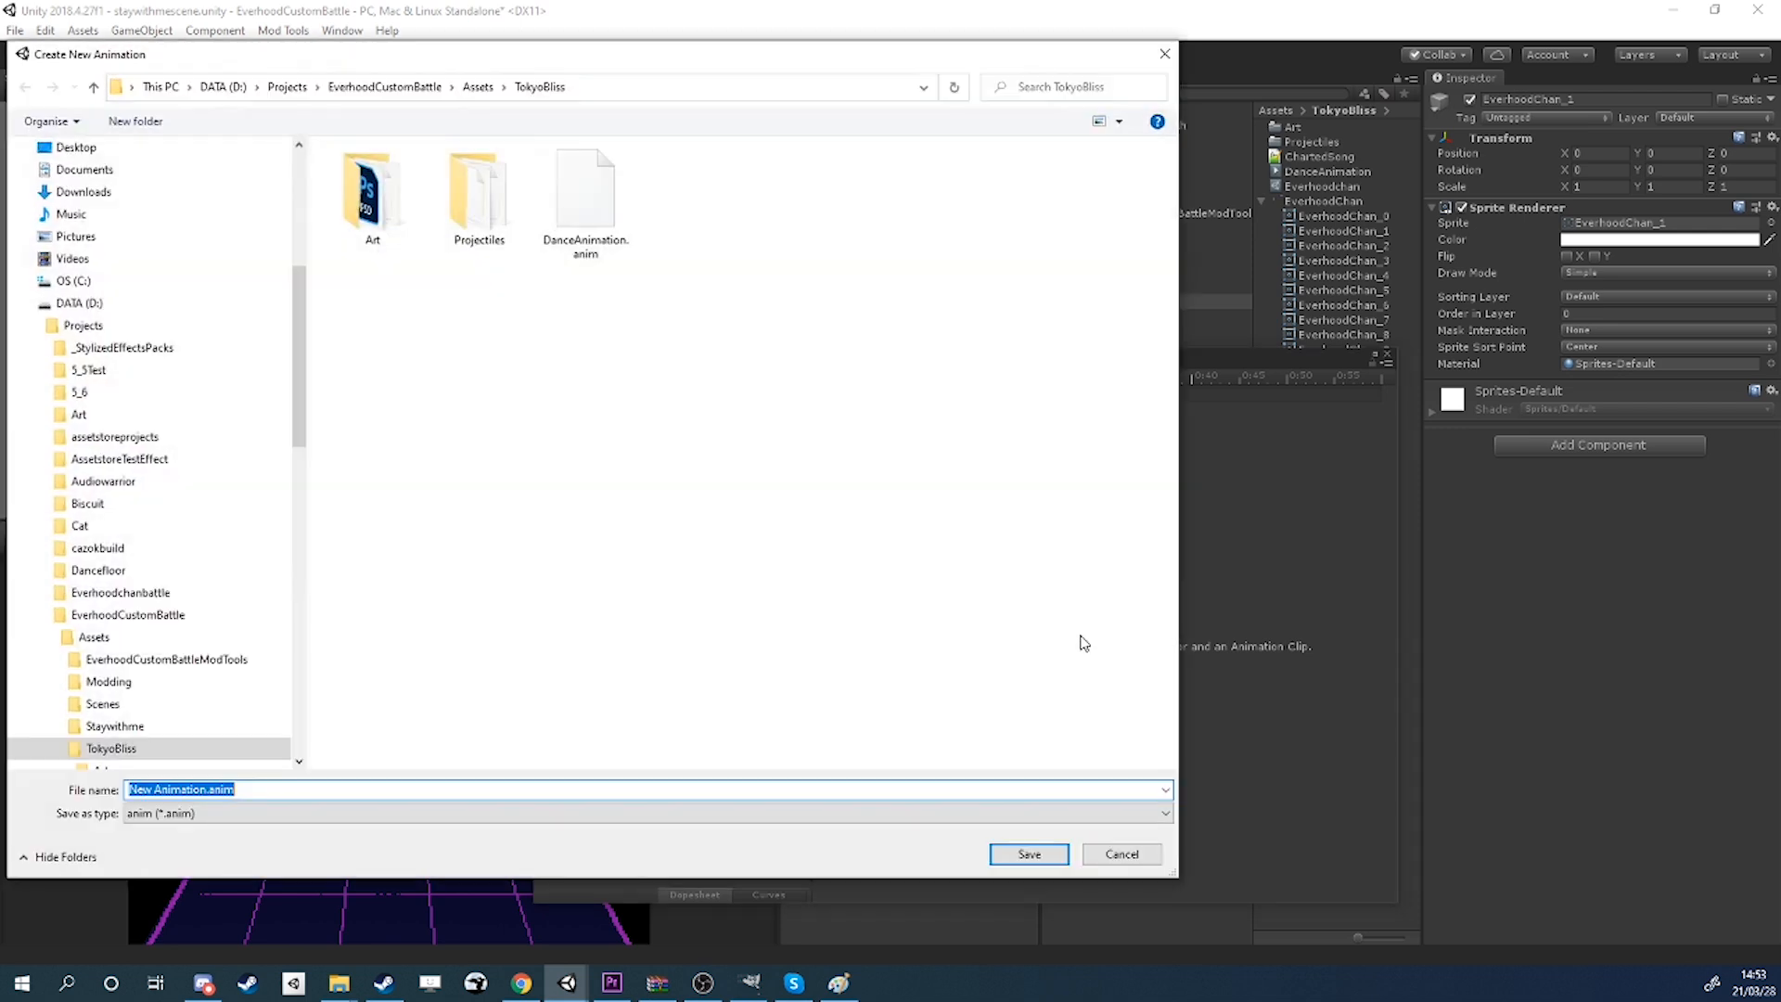
text(DanceAnim)
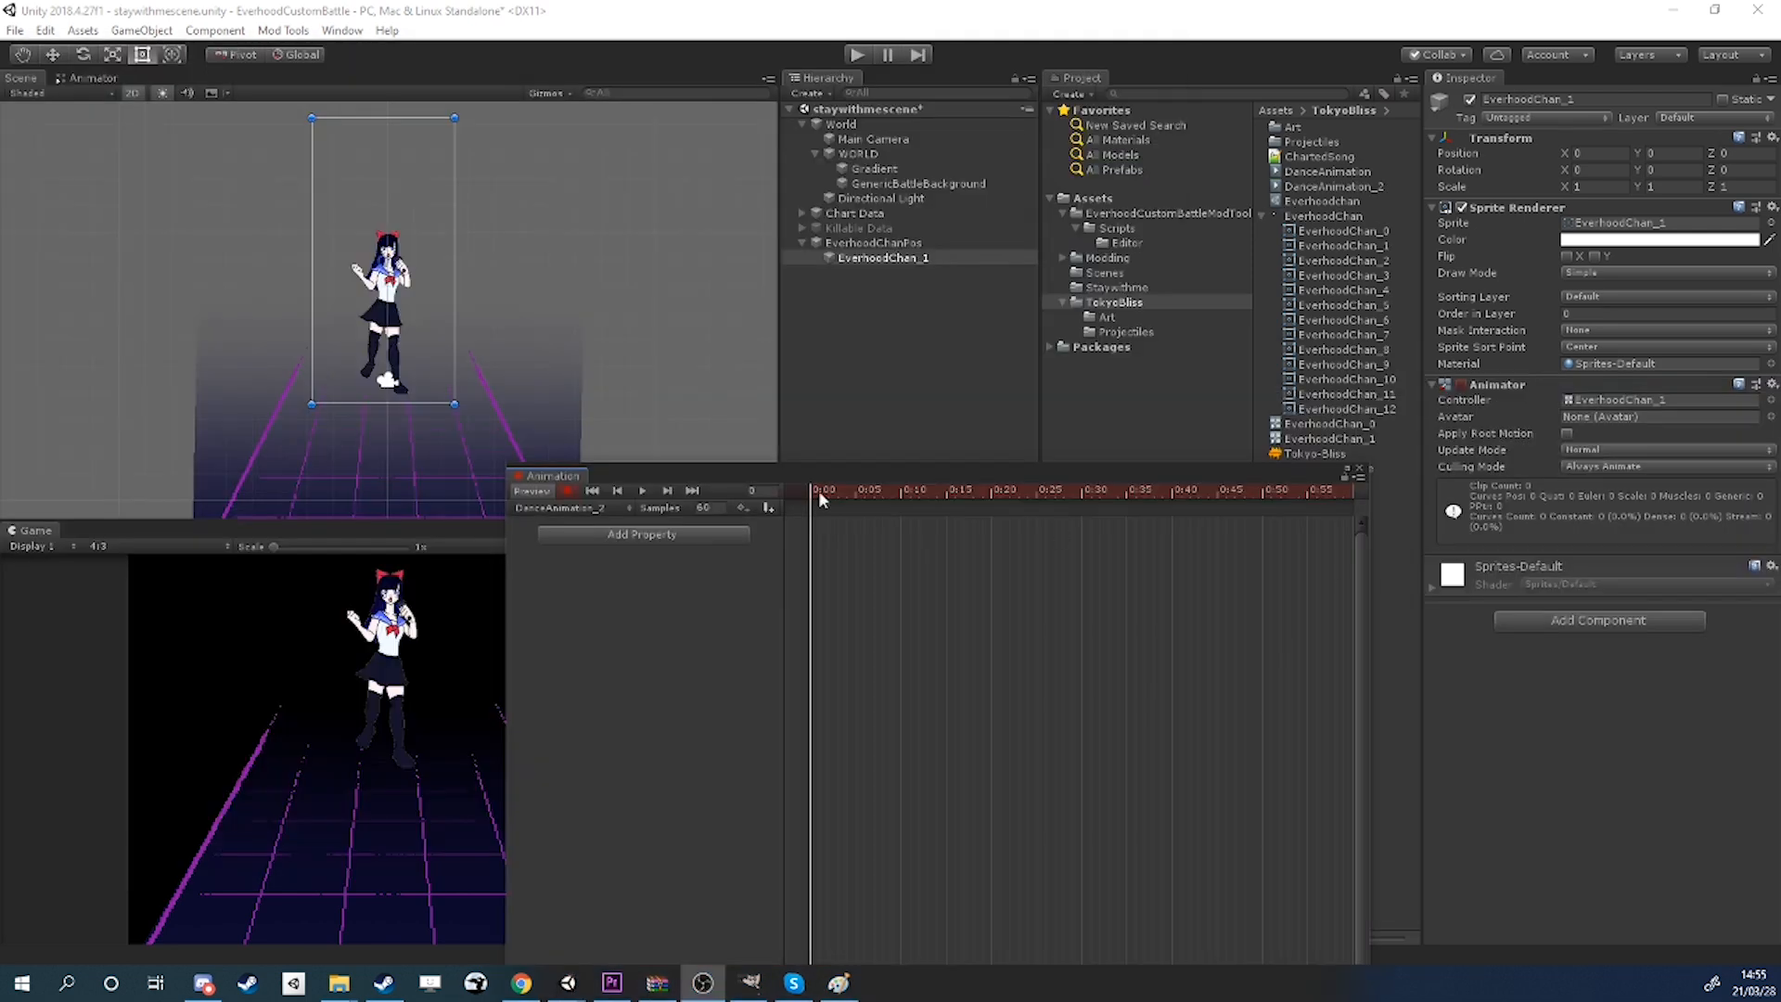
Key the sprites EverhoodChan_0 to EverhoodChan_7 every five frames from 0:00 to 0:35, and preview the clip.
drag(1333, 231, 863, 530)
click(855, 488)
drag(1372, 248, 902, 537)
click(641, 491)
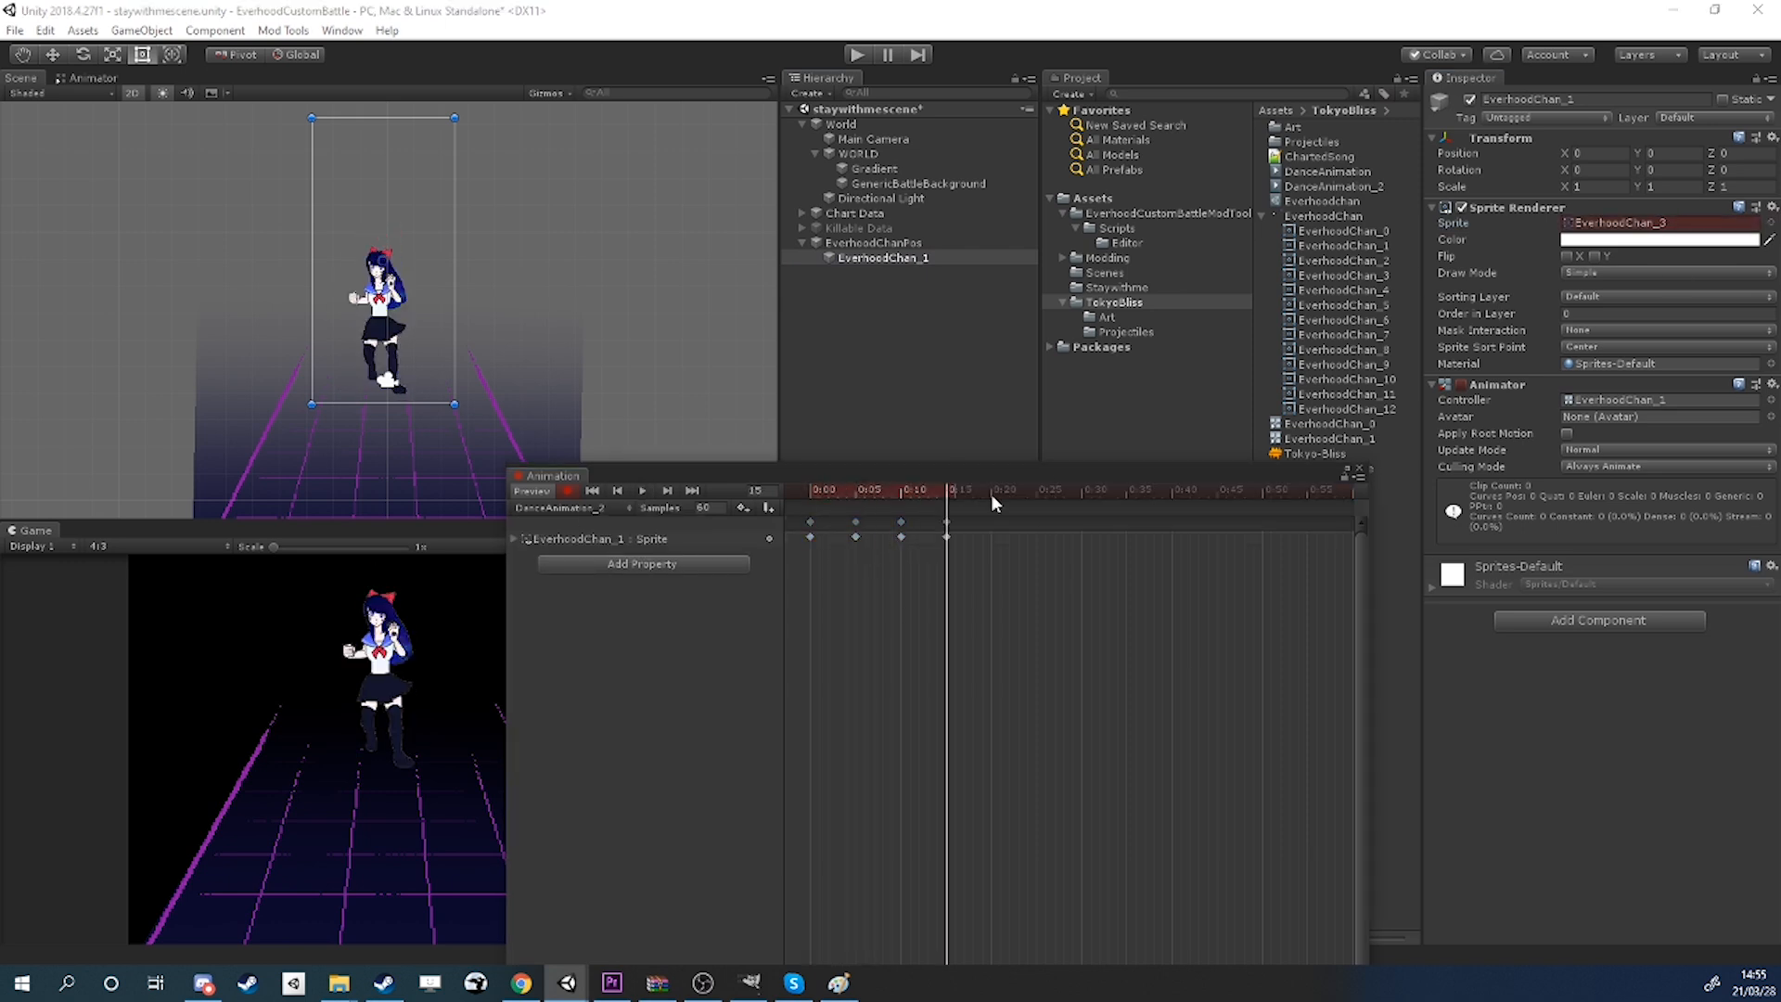
click(640, 489)
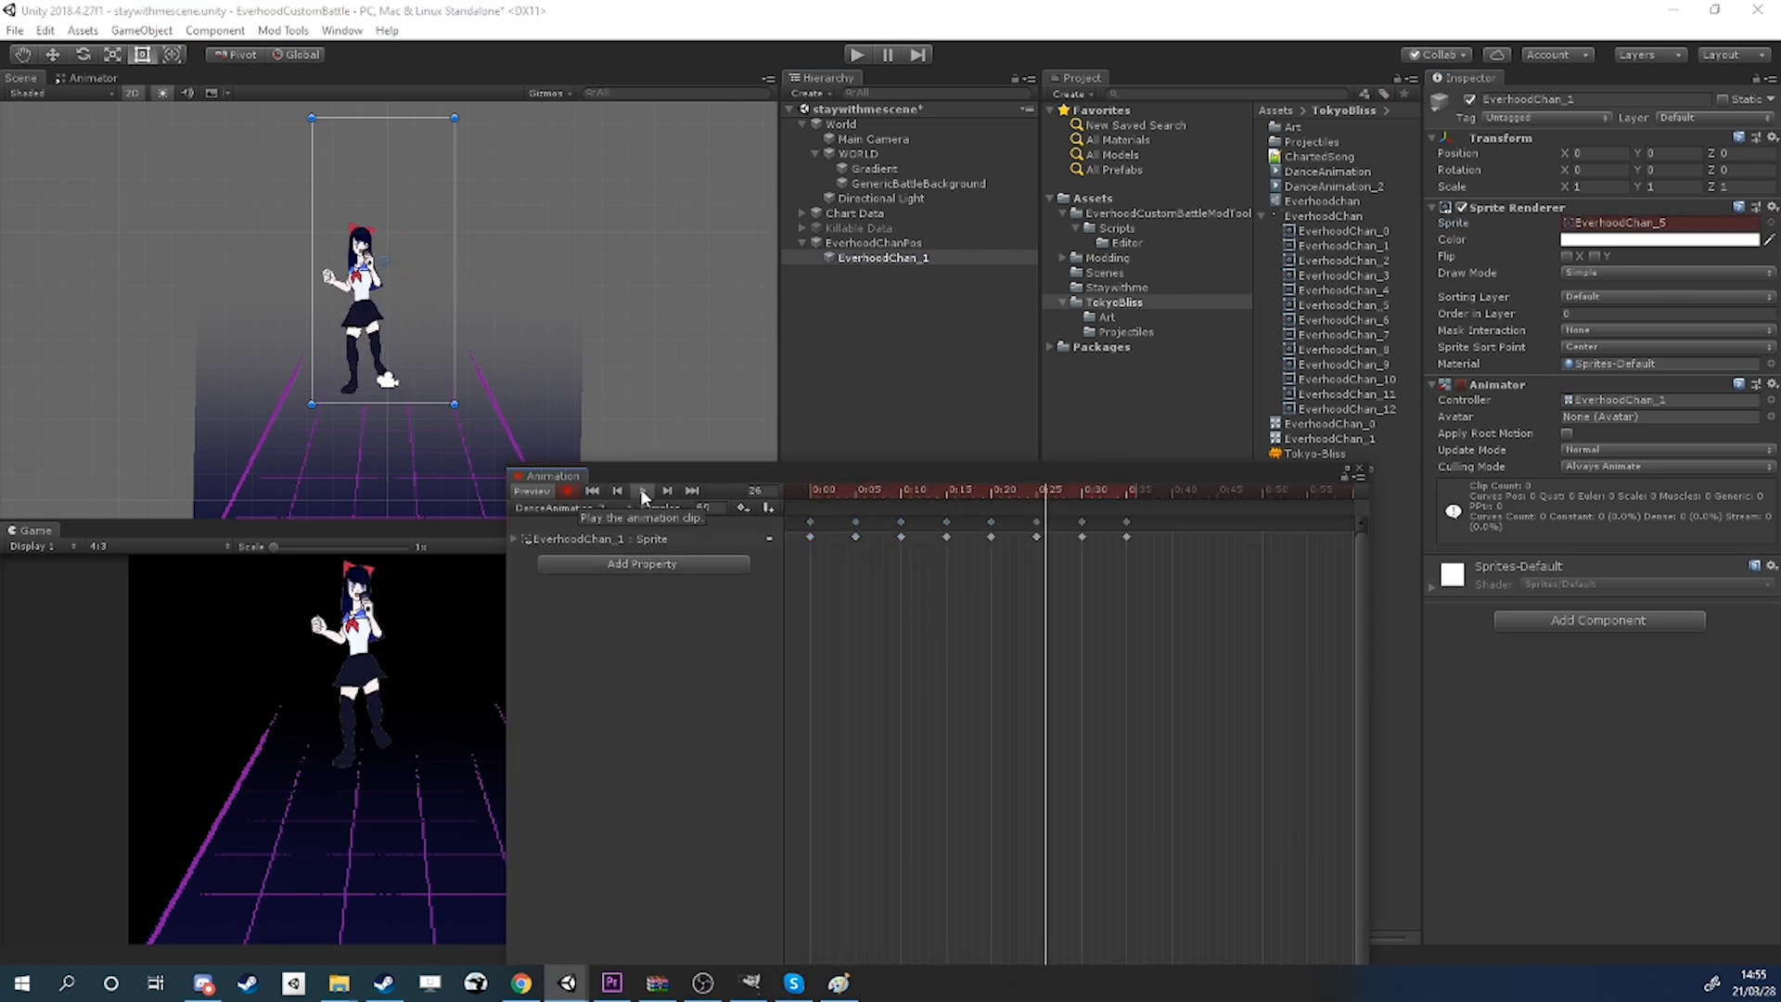
Copy the opening sprite keyframe to 0:40 to close the dance loop, and preview the clip.
key(ctrl+c)
drag(1121, 504, 704, 489)
click(1170, 491)
key(ctrl+v)
click(645, 490)
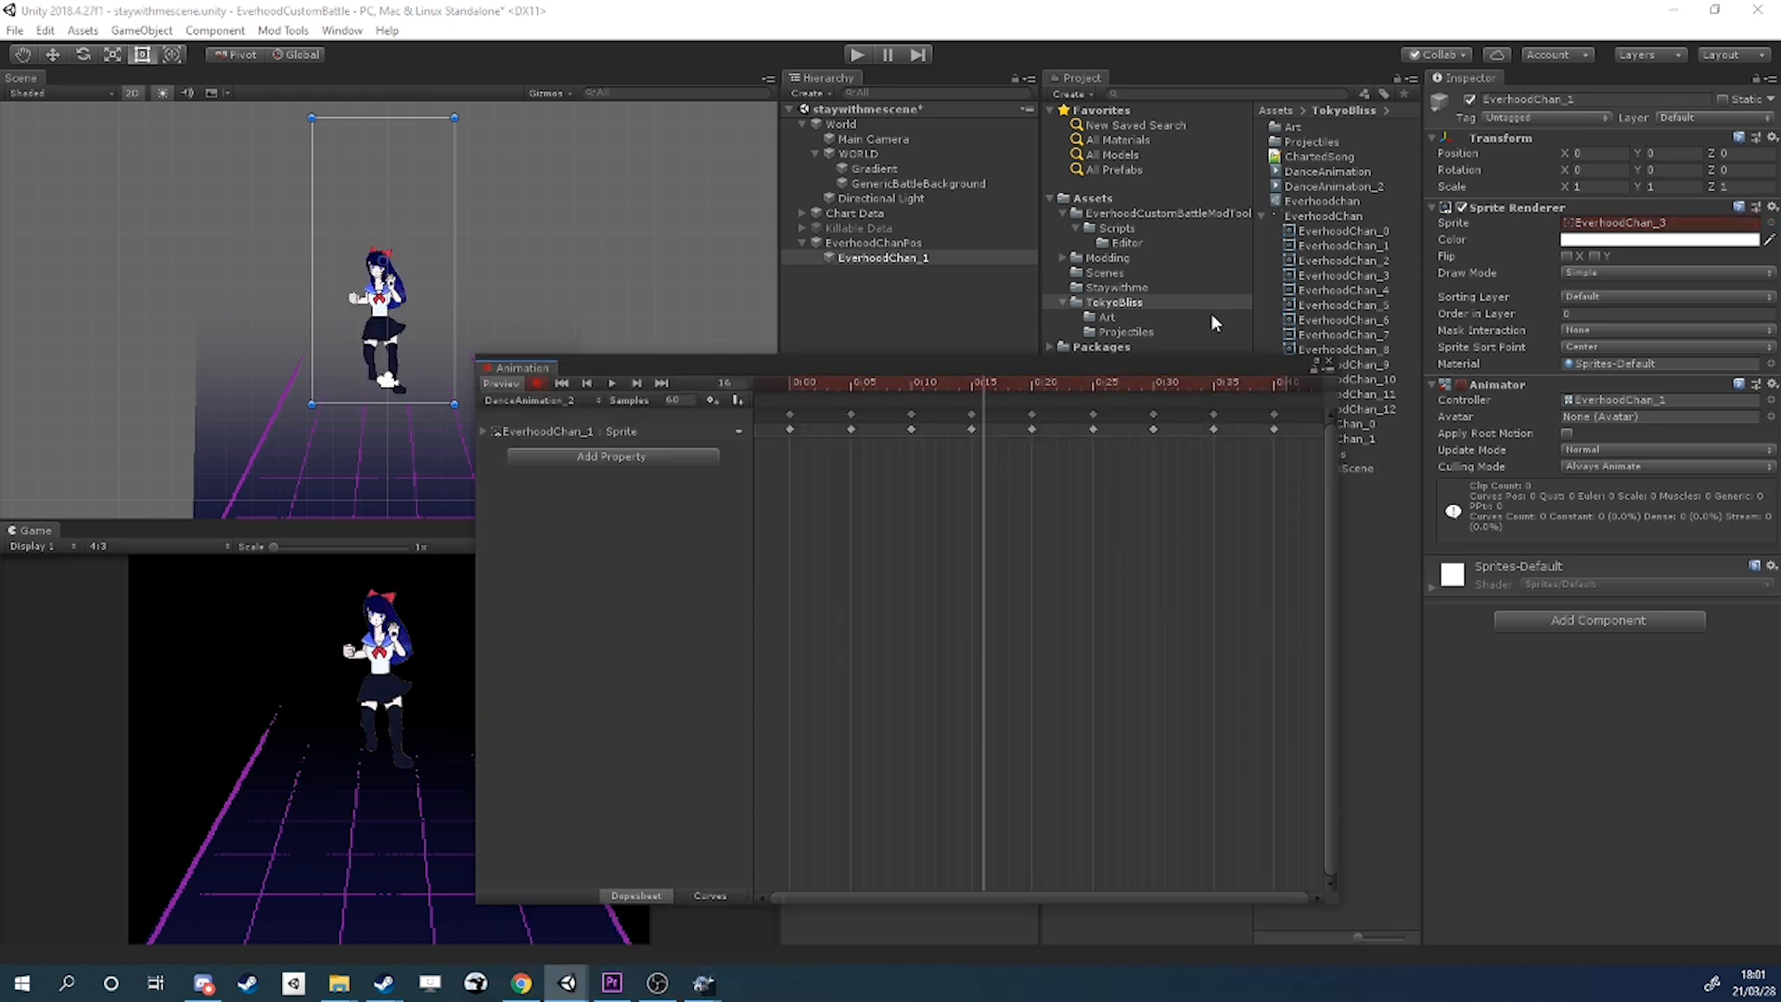
Key the sprite's color to red at frame 16 of the dance clip and preview it.
click(1658, 240)
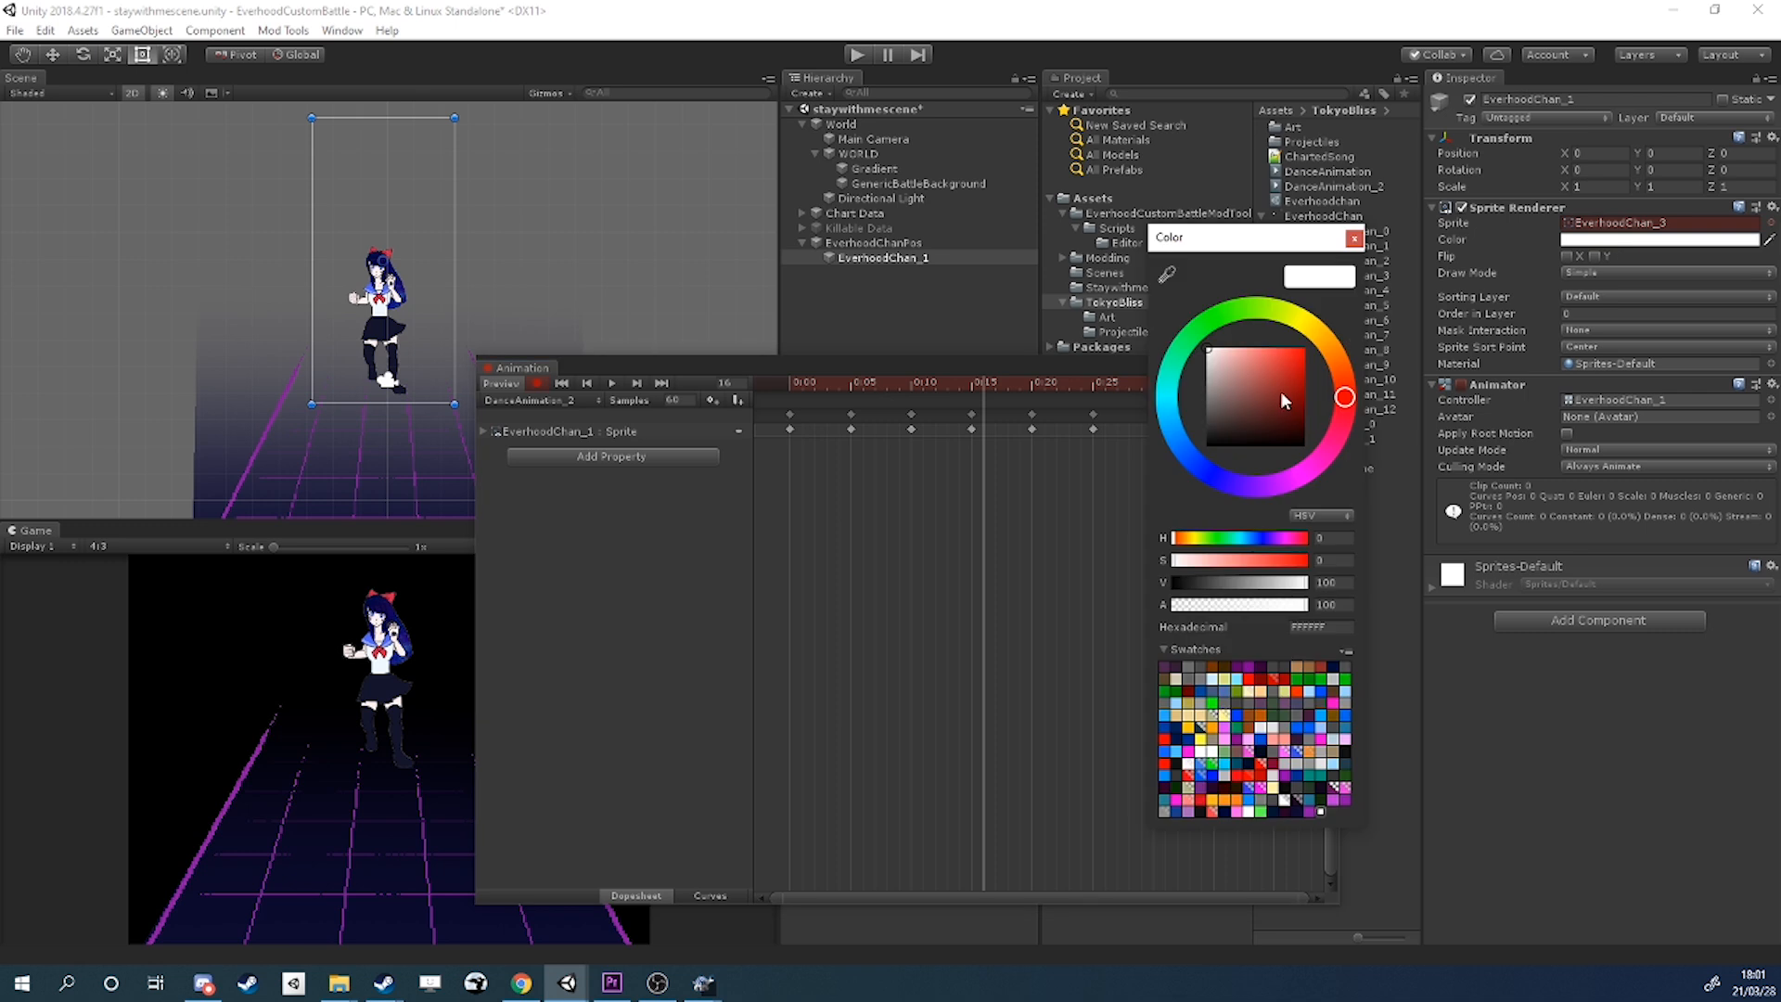
drag(1282, 397, 1308, 351)
click(792, 429)
click(785, 382)
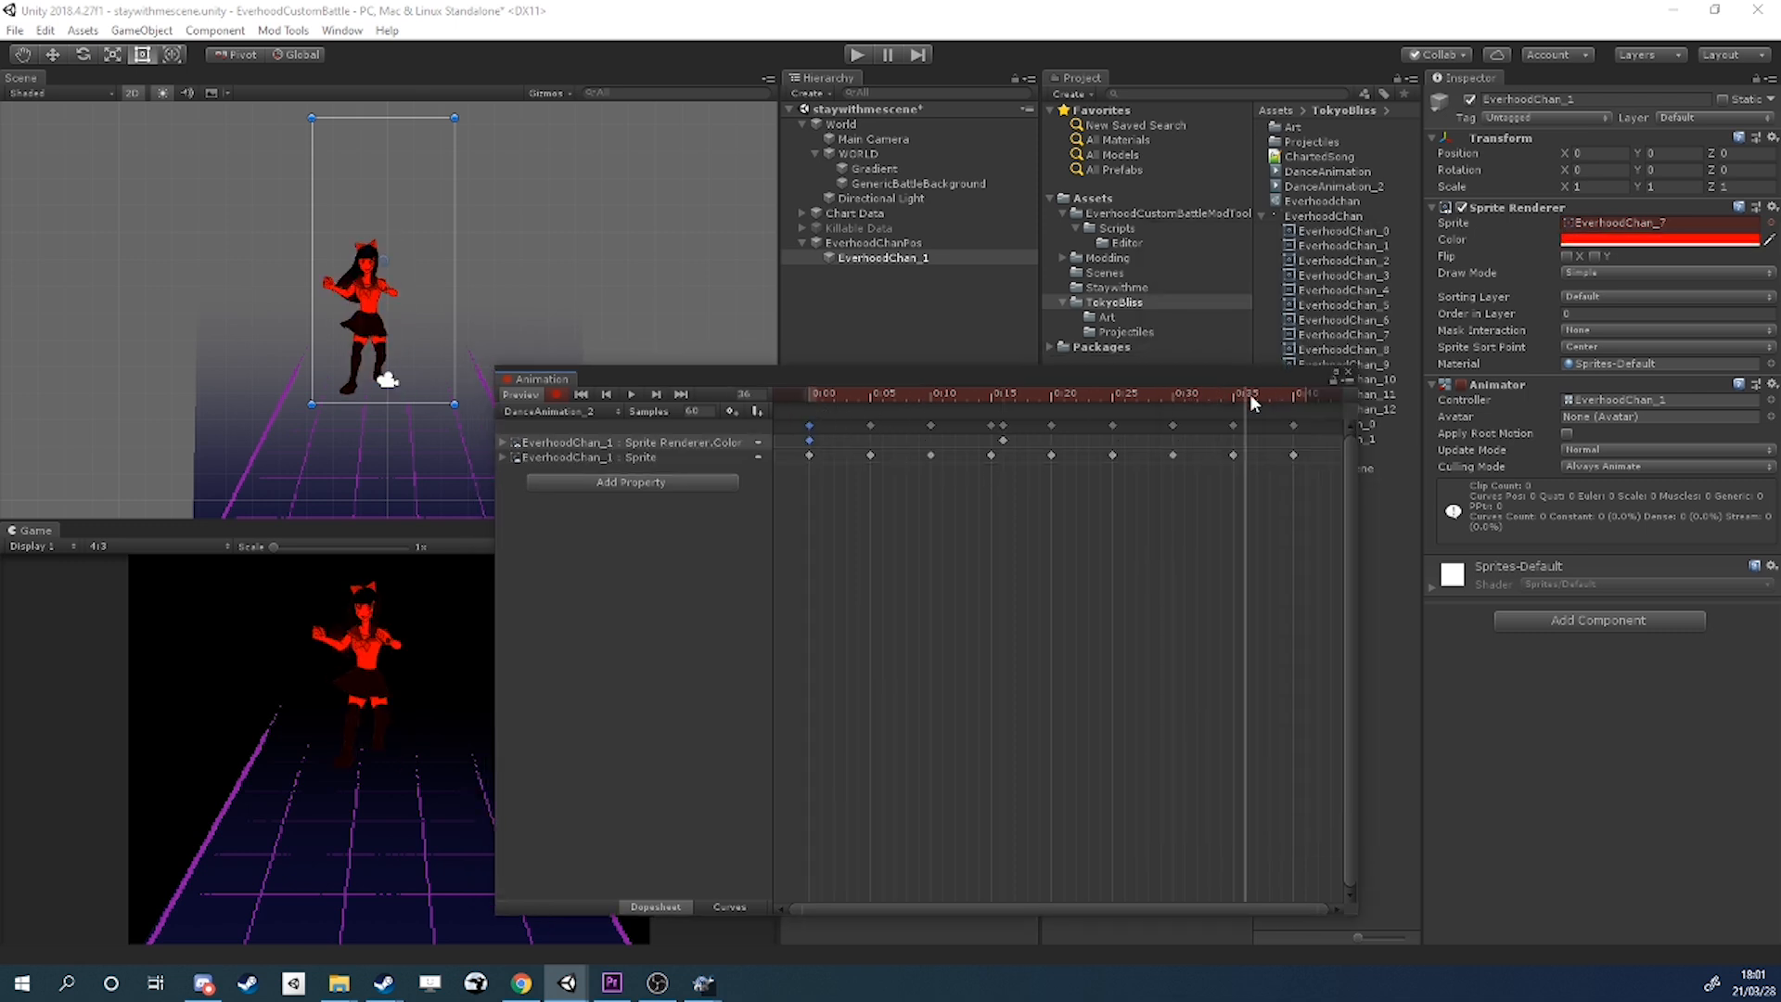
click(631, 397)
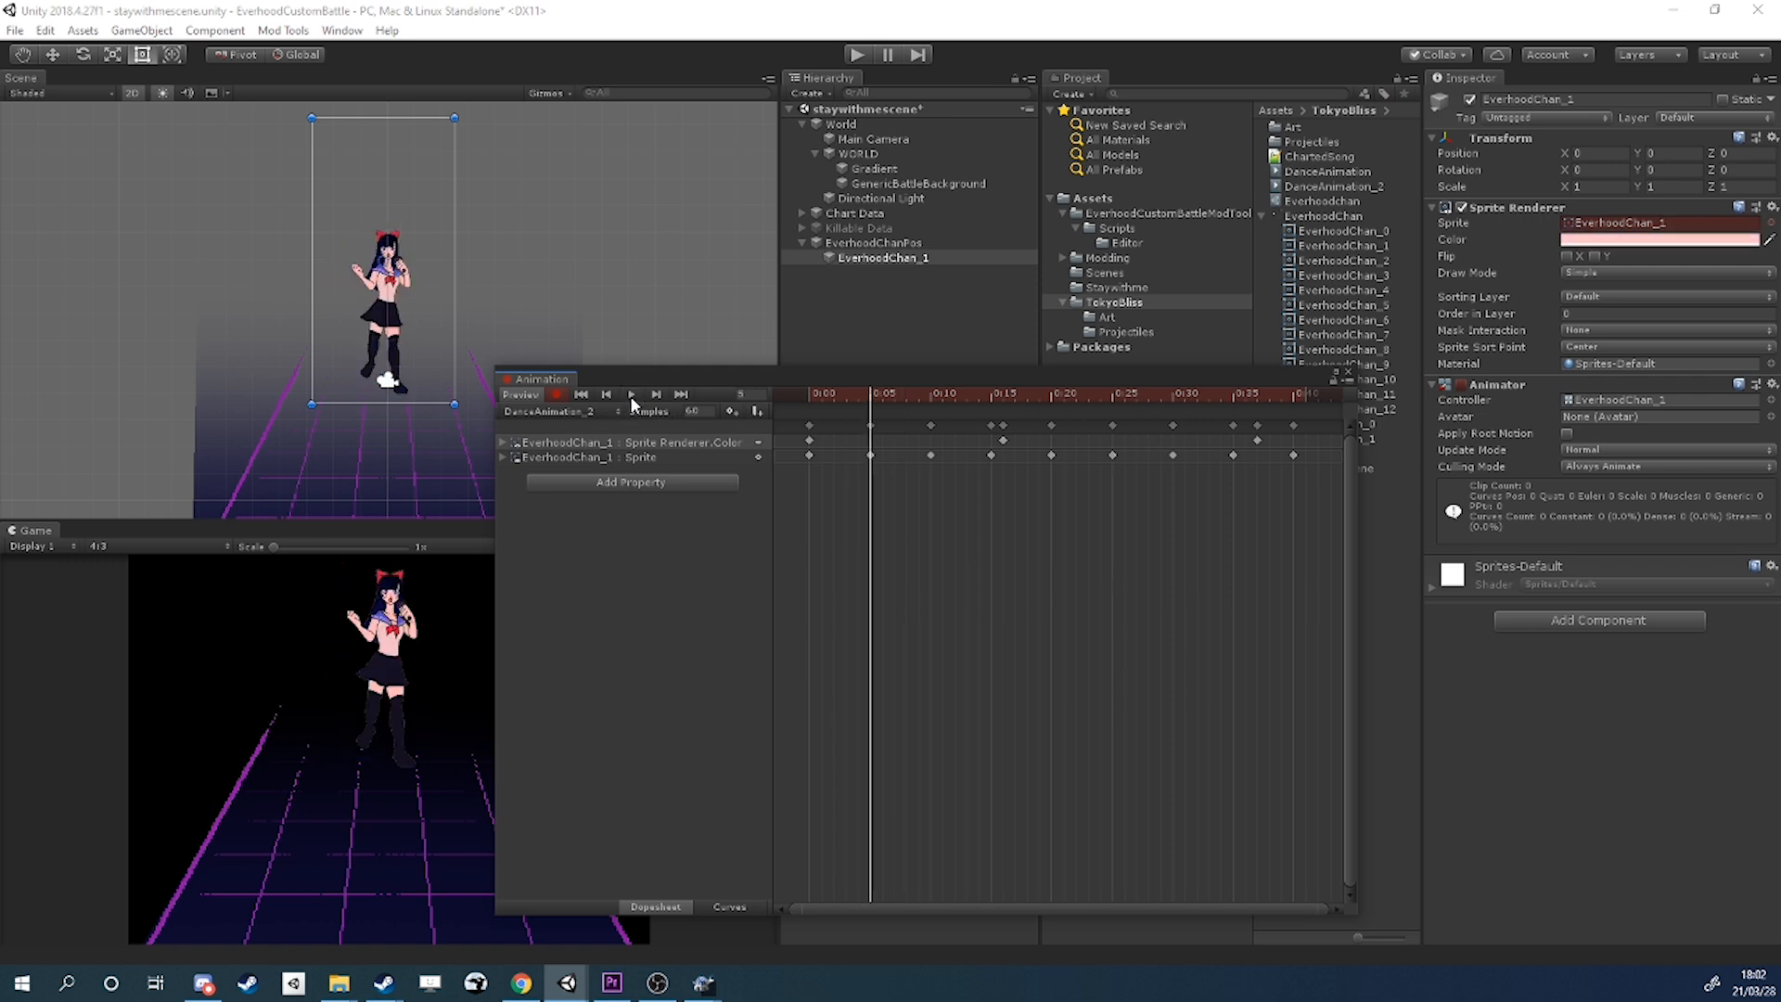
Copy the color keyframe at 0:00 to frame 37 and preview the color fade.
key(r)
click(810, 441)
key(ctrl+c)
mouse_move(825, 397)
mouse_down()
mouse_move(1053, 394)
mouse_move(805, 395)
mouse_up()
key(ctrl+v)
click(633, 395)
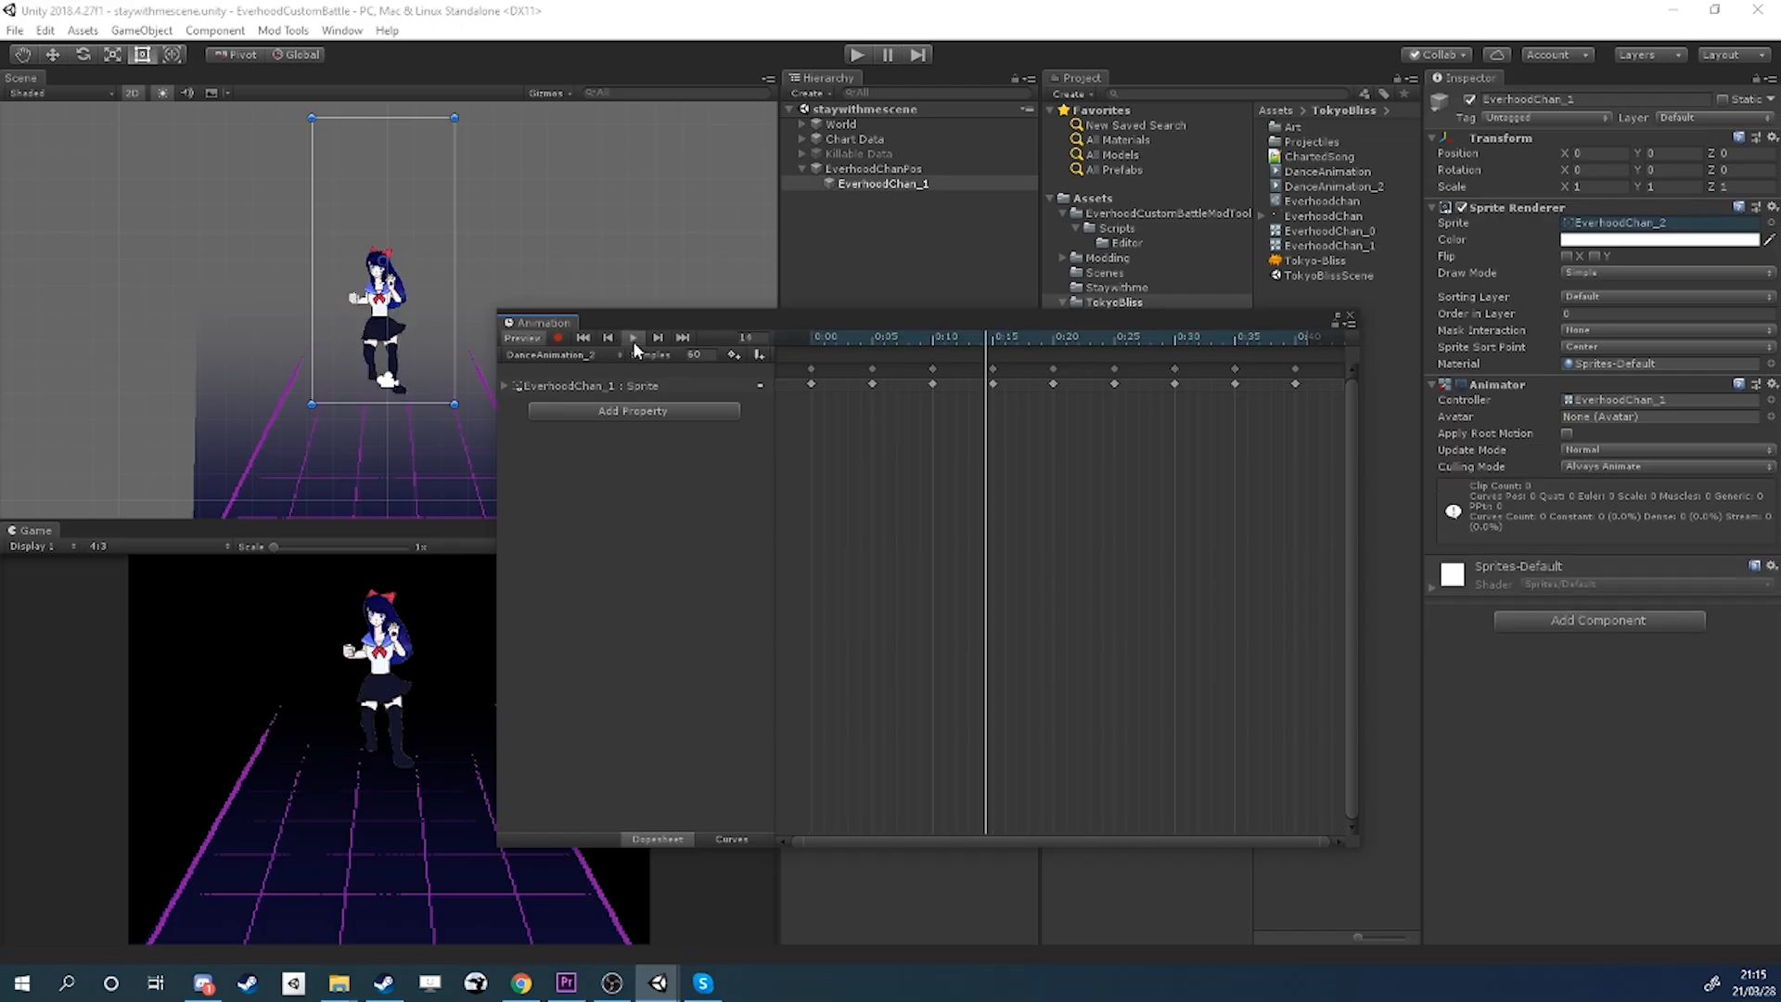
Create a new animation clip named Pose1 for EverhoodChan_1.
click(632, 337)
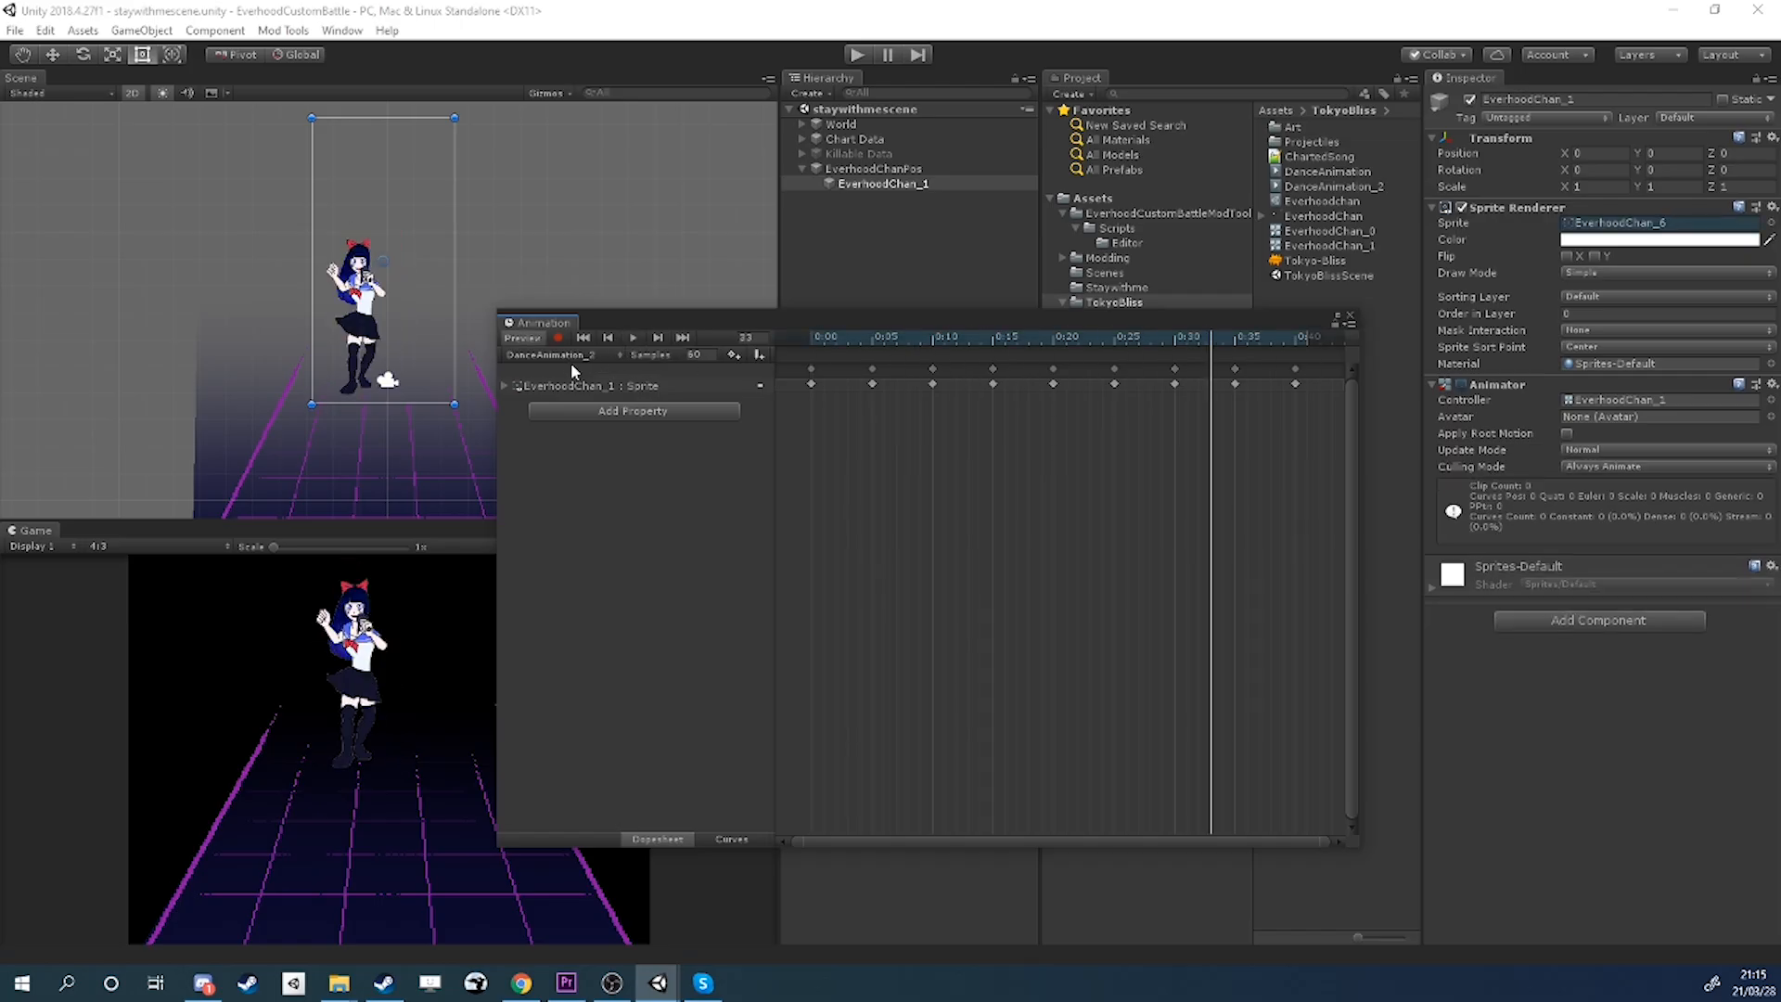
click(561, 356)
click(590, 404)
text(Pose1)
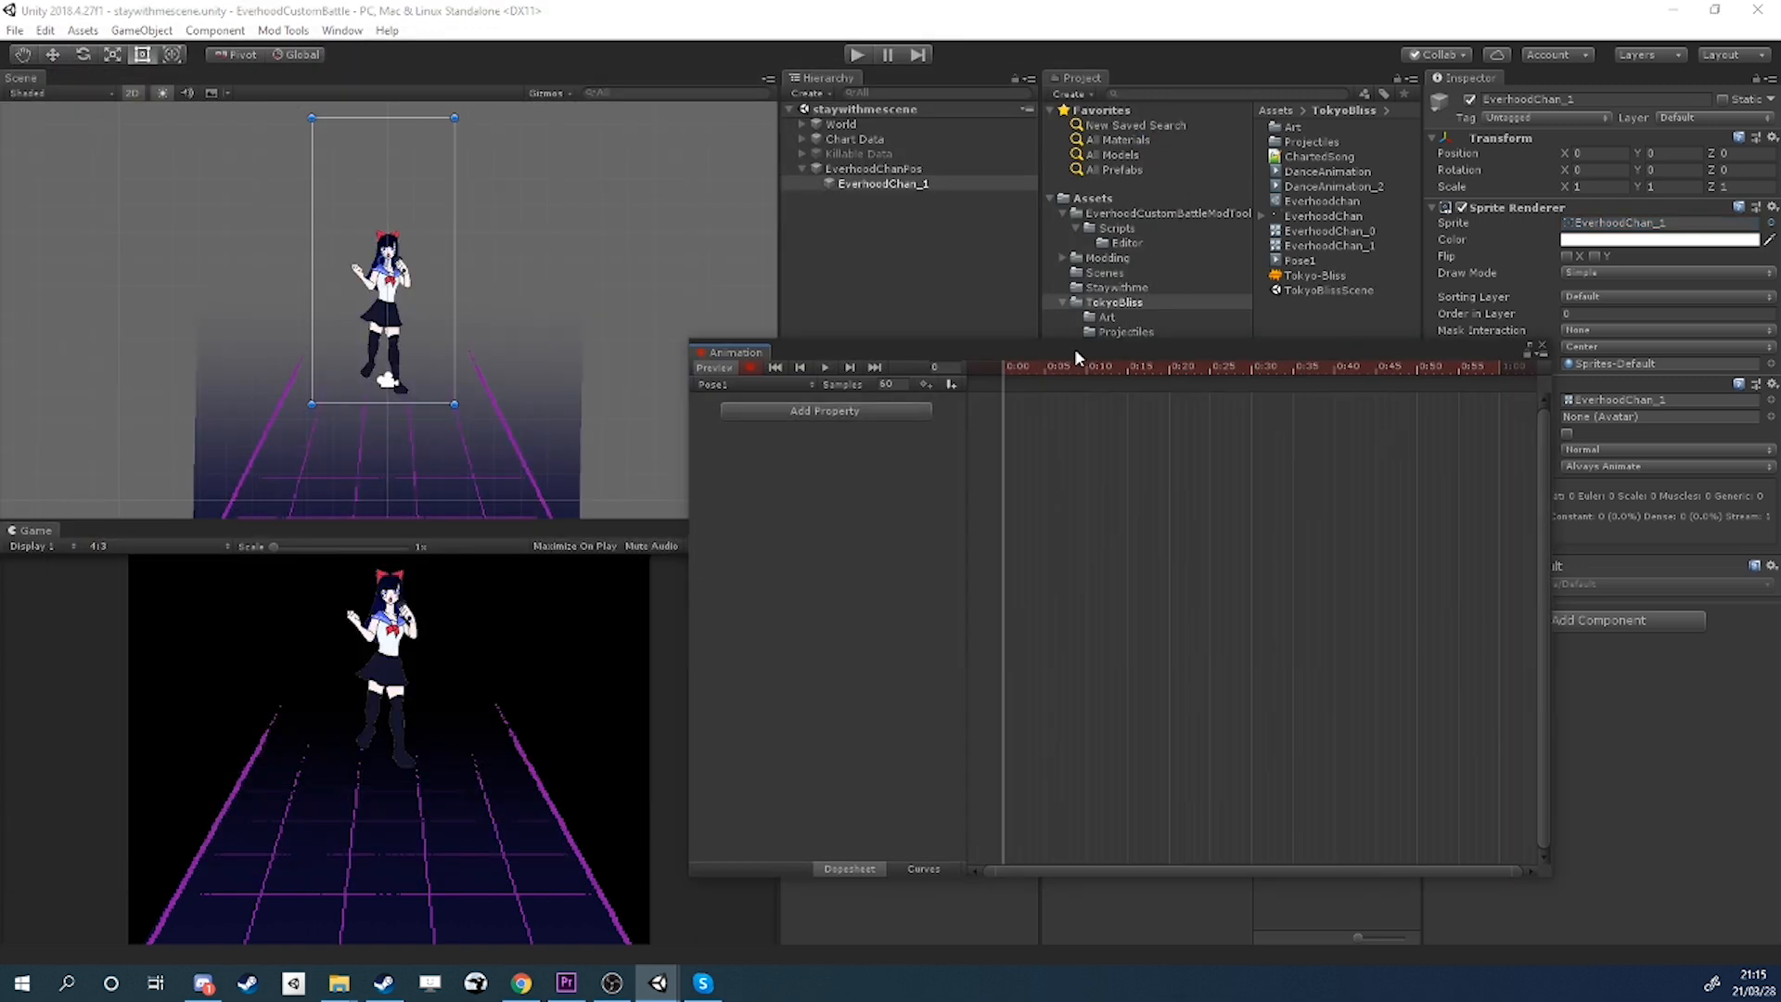
Key the sprite EverhoodChan_9 at the start of the Pose1 clip.
drag(1075, 350, 958, 357)
click(1771, 224)
drag(562, 196, 1241, 299)
click(1144, 544)
click(1145, 553)
double_click(1141, 543)
Copy the EverhoodChan_9 sprite keyframe to 0:20 in the Pose1 clip.
drag(904, 444, 848, 377)
key(ctrl+c)
mouse_move(896, 375)
mouse_down()
mouse_move(1051, 383)
mouse_move(866, 363)
mouse_up()
key(ctrl+v)
Key a slightly enlarged character scale at frame 4 of the Pose1 clip.
key(r)
click(920, 374)
drag(384, 260, 402, 249)
Copy the starting scale keyframe to 0:20 and preview the Pose1 clip.
click(885, 421)
key(ctrl+c)
click(1051, 378)
key(ctrl+v)
drag(1052, 379, 872, 382)
click(710, 374)
click(705, 375)
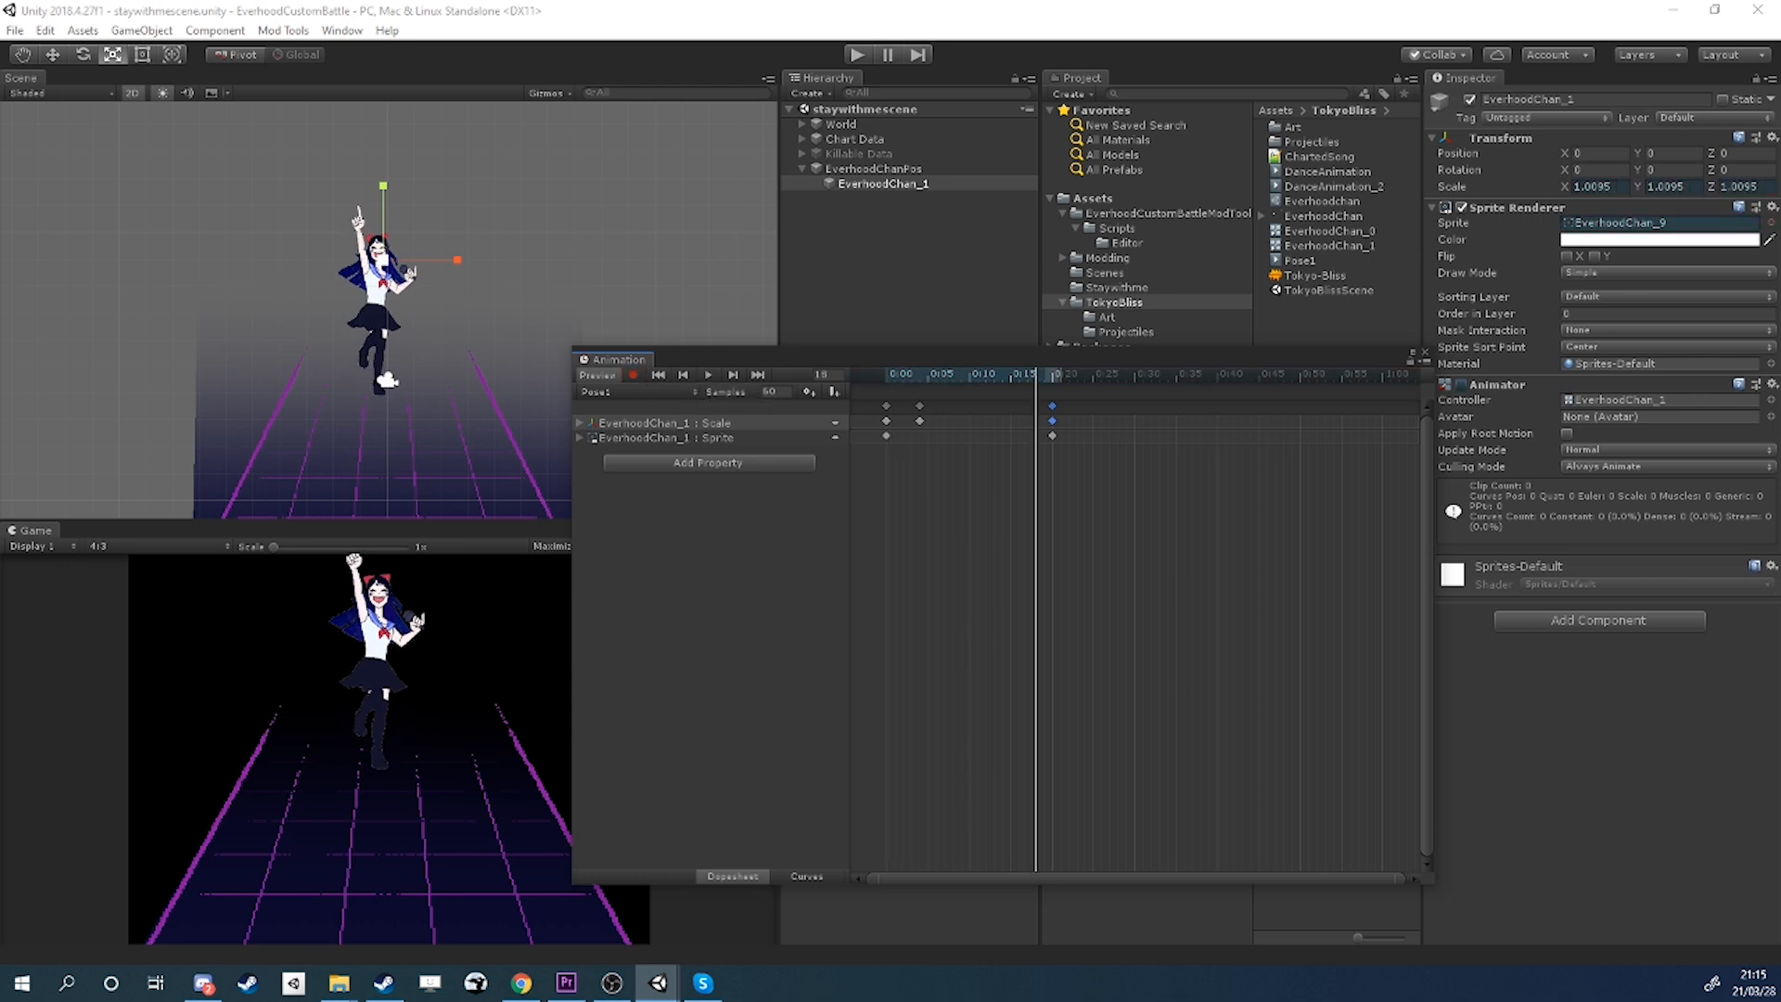
Open the Animator for EverhoodChan_1 and arrange its DanceAnimation_2 and Pose1 states clearly in the state graph.
click(343, 30)
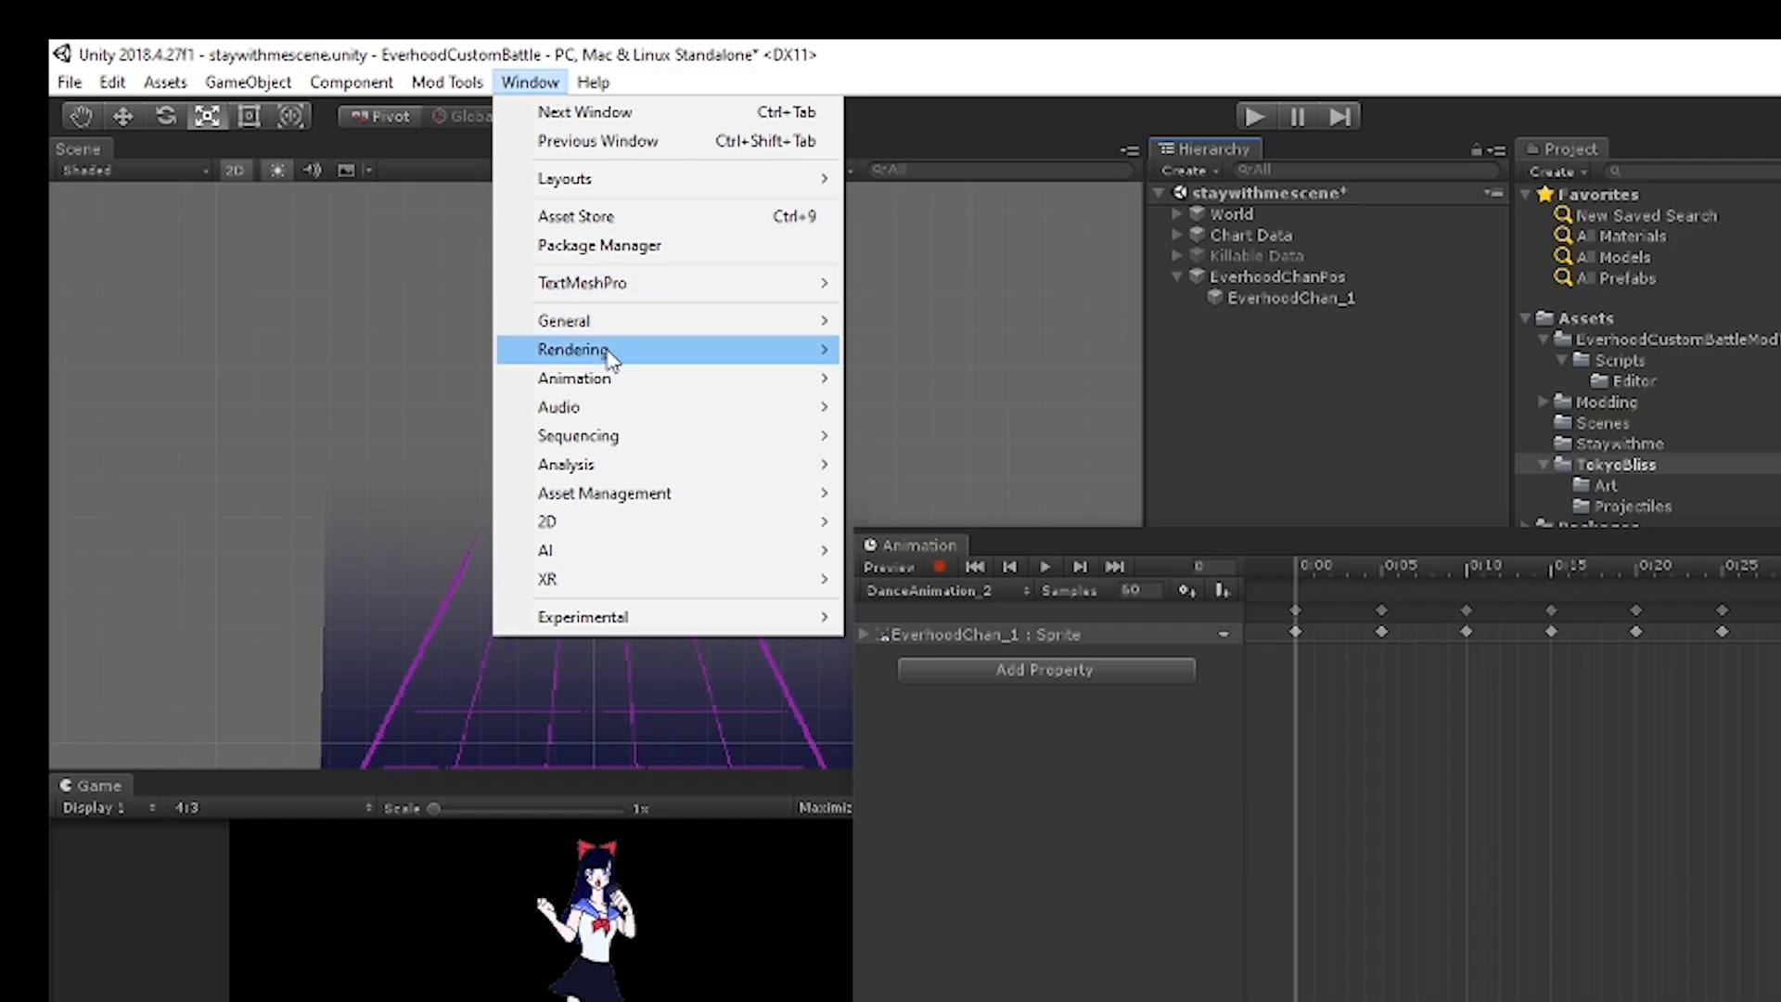
mouse_move(433, 245)
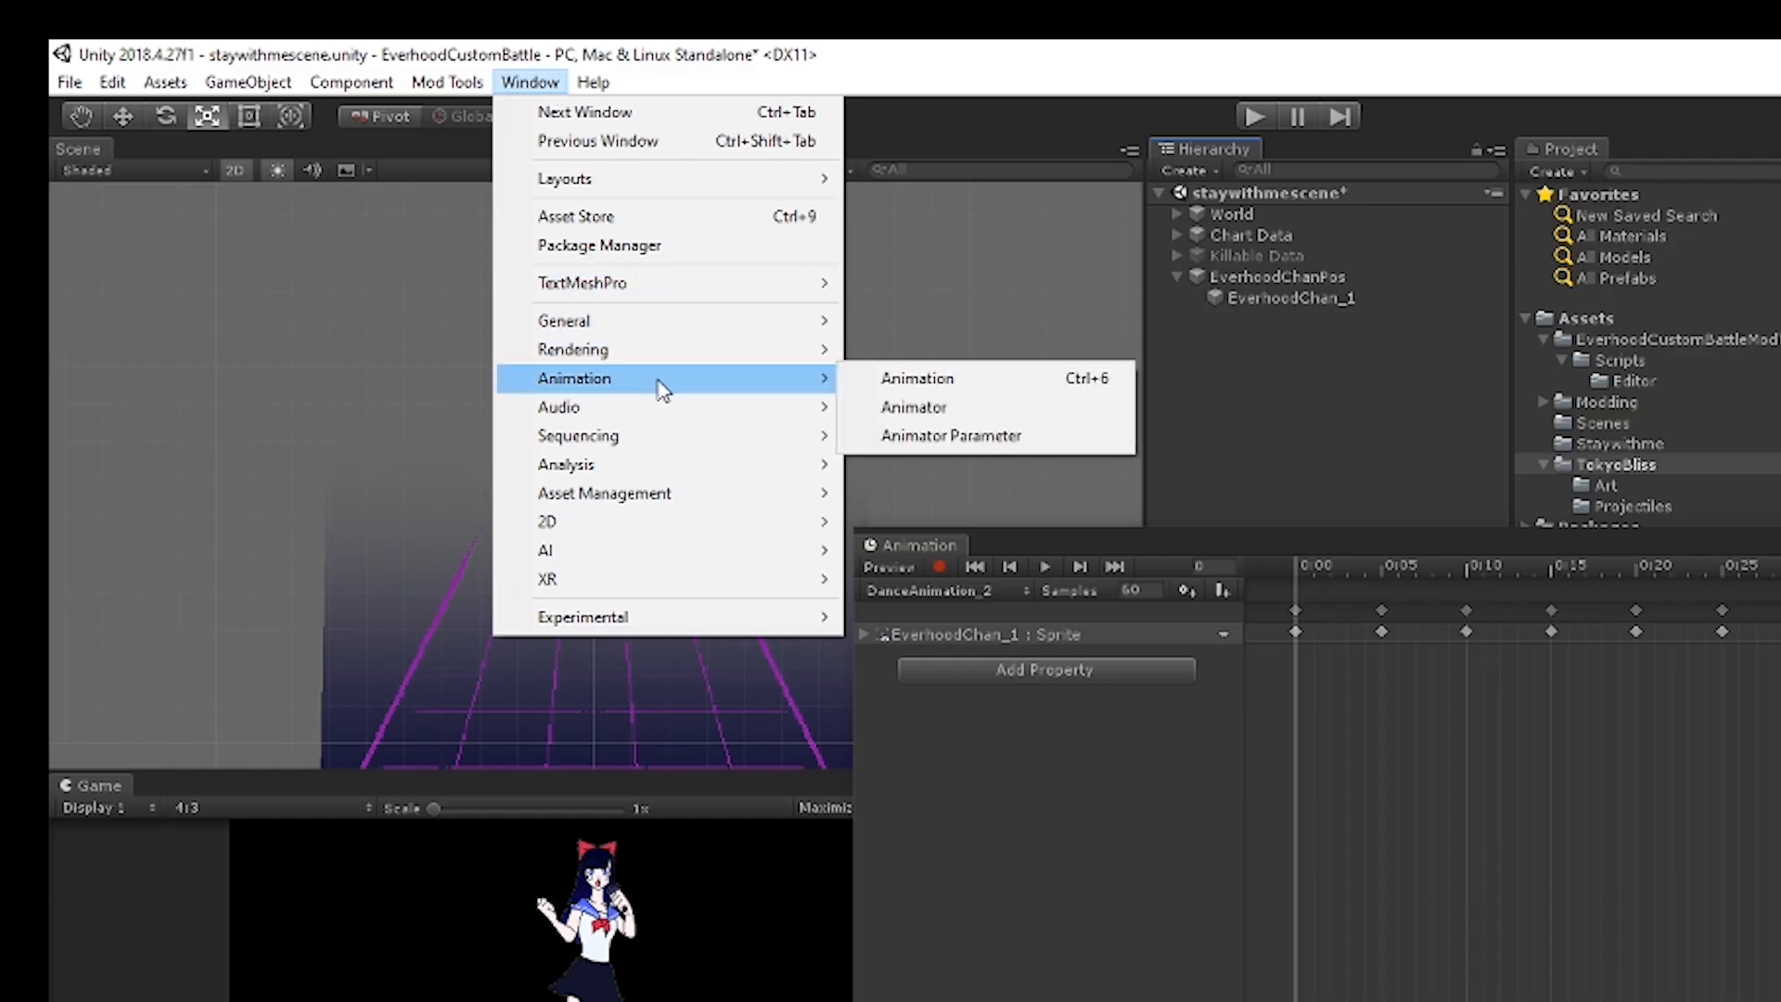
click(956, 415)
click(1182, 298)
middle_drag(670, 454, 786, 440)
scroll(786, 440, up, 3)
drag(893, 426, 894, 349)
drag(900, 509, 861, 422)
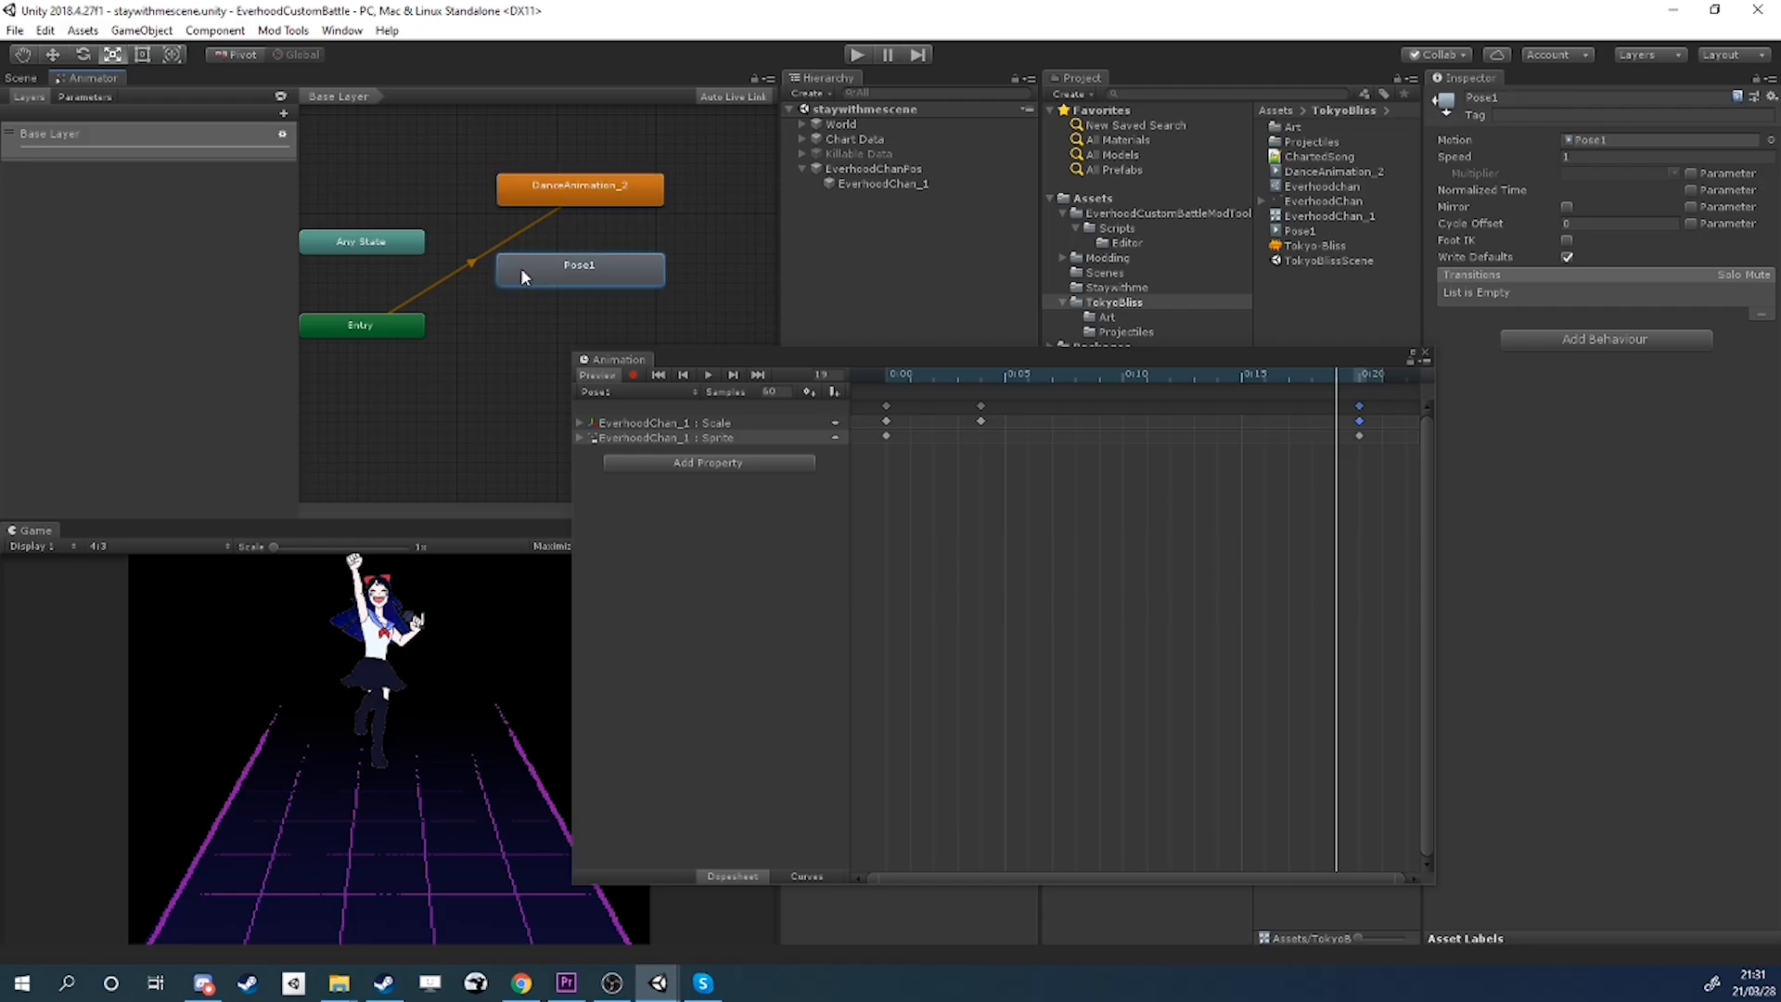
Set Pose1 as the layer default state and test it by running the scene.
right_click(781, 416)
click(594, 300)
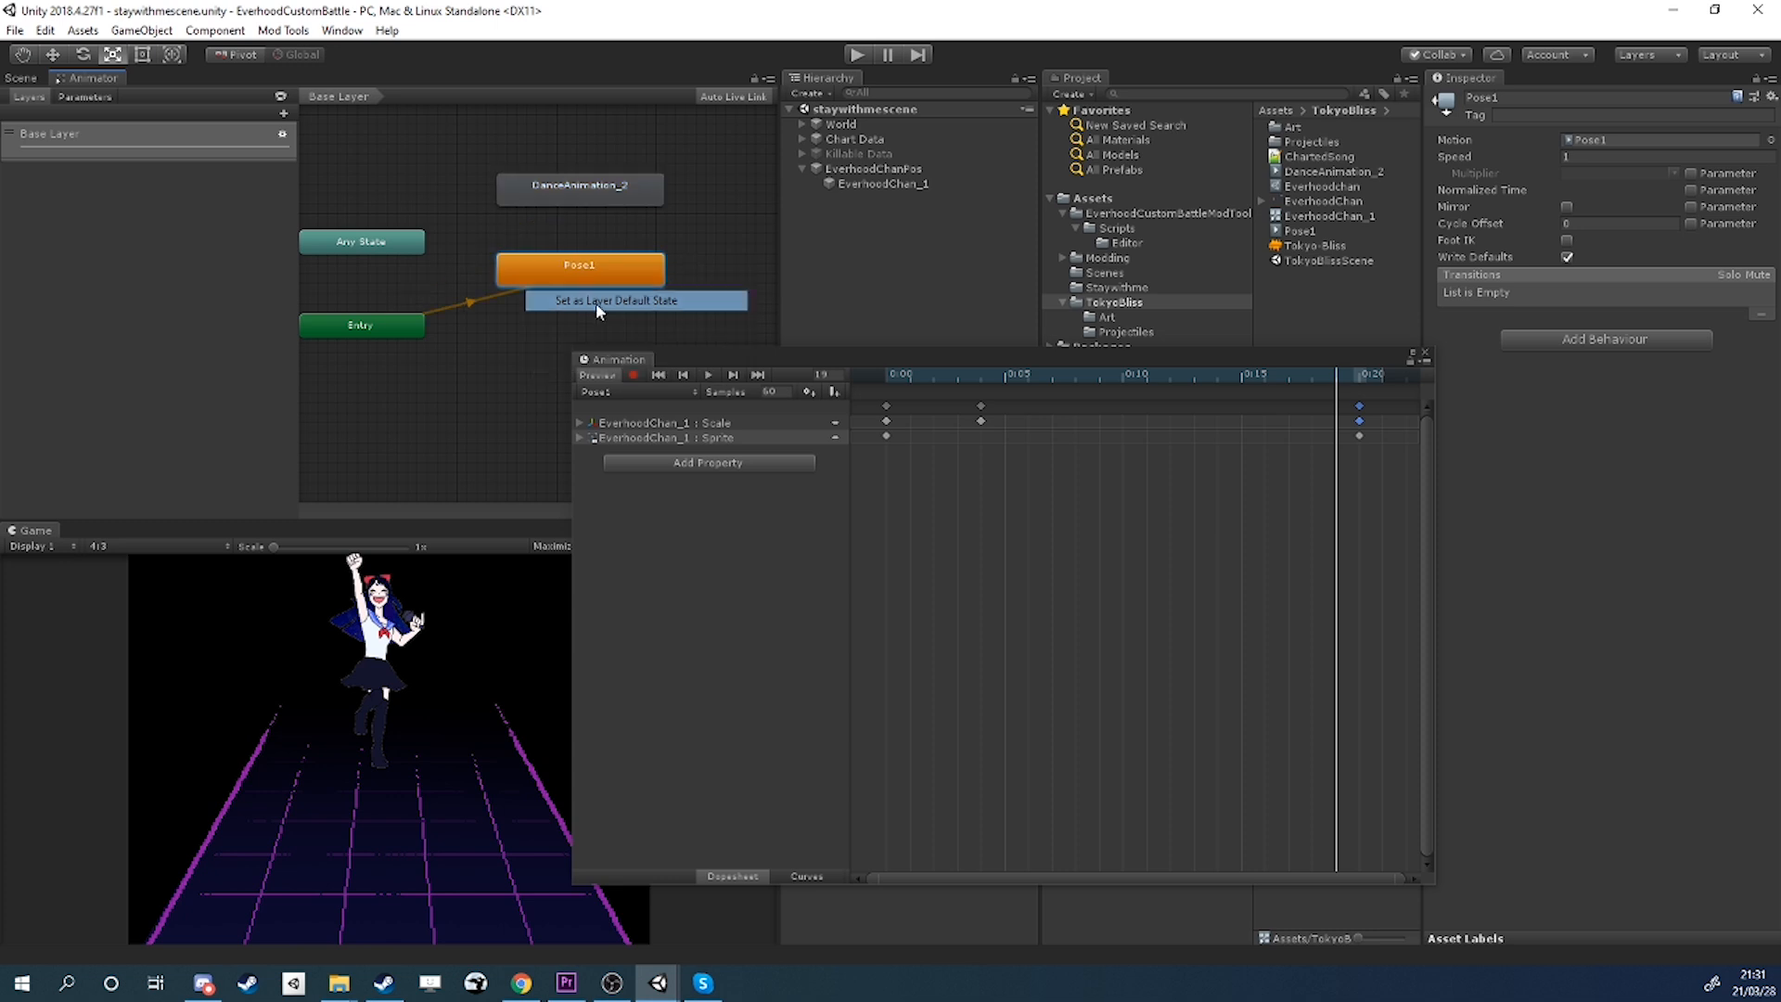
click(852, 59)
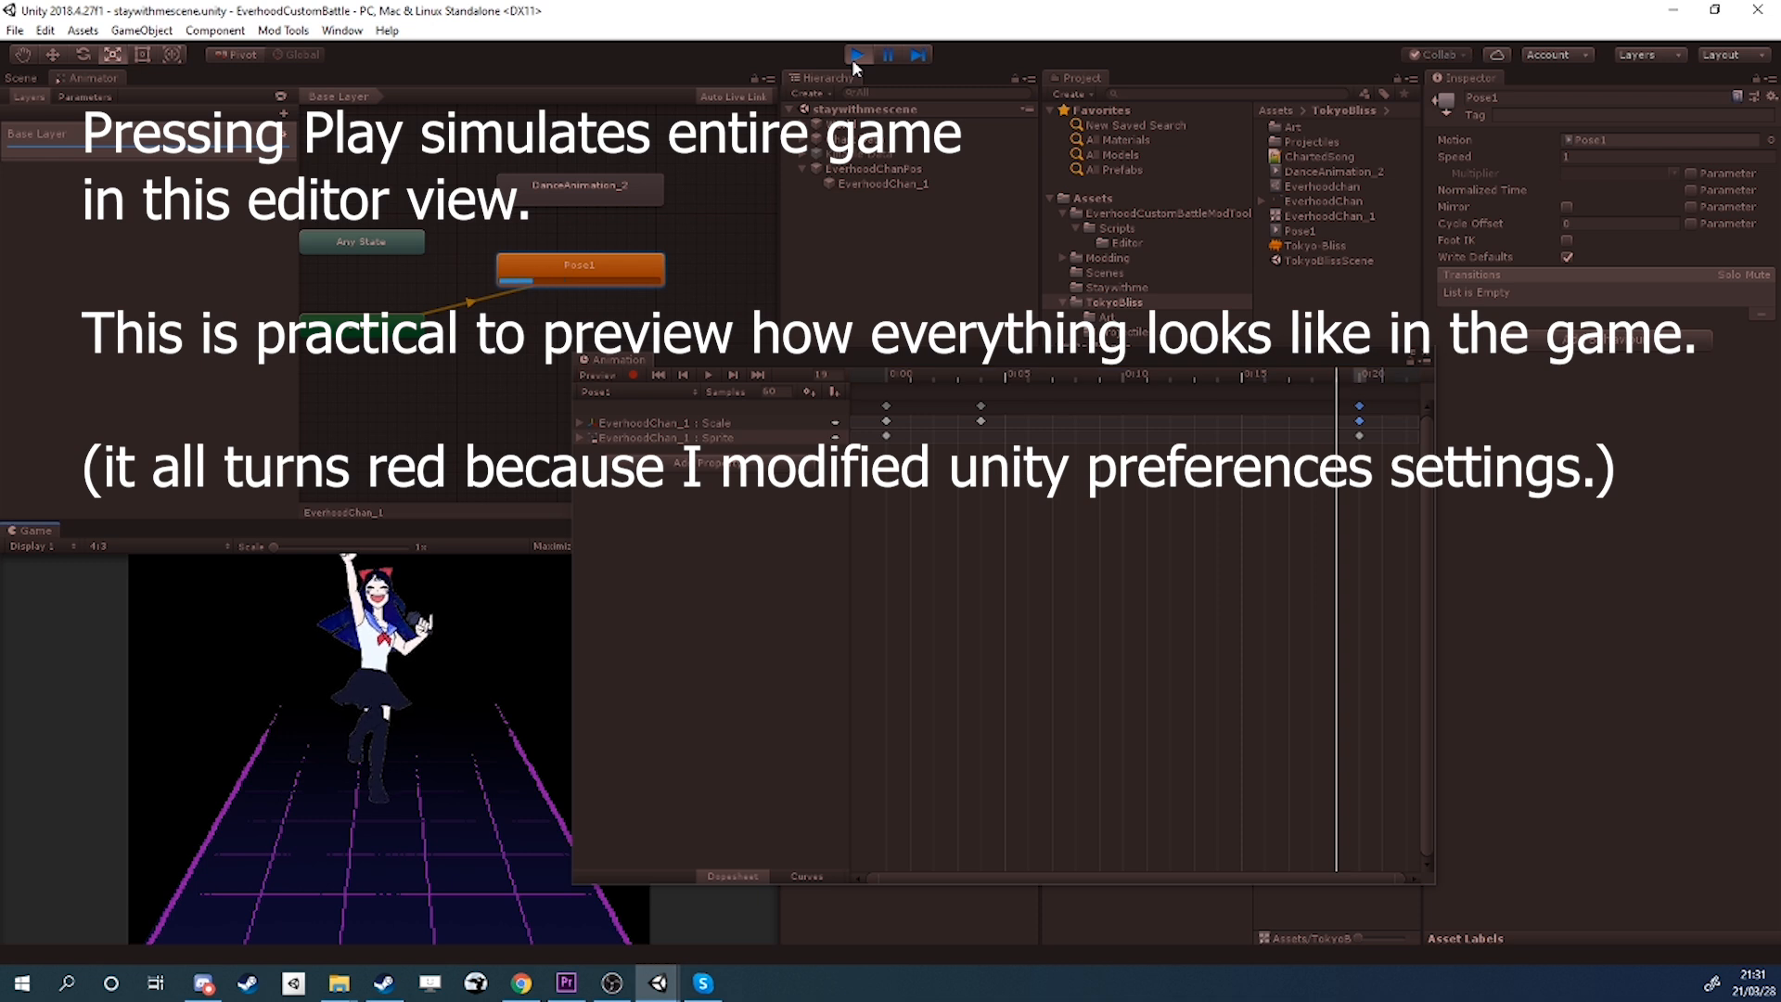
click(852, 59)
Make DanceAnimation_2 the layer default state again and test it by running the scene.
right_click(581, 186)
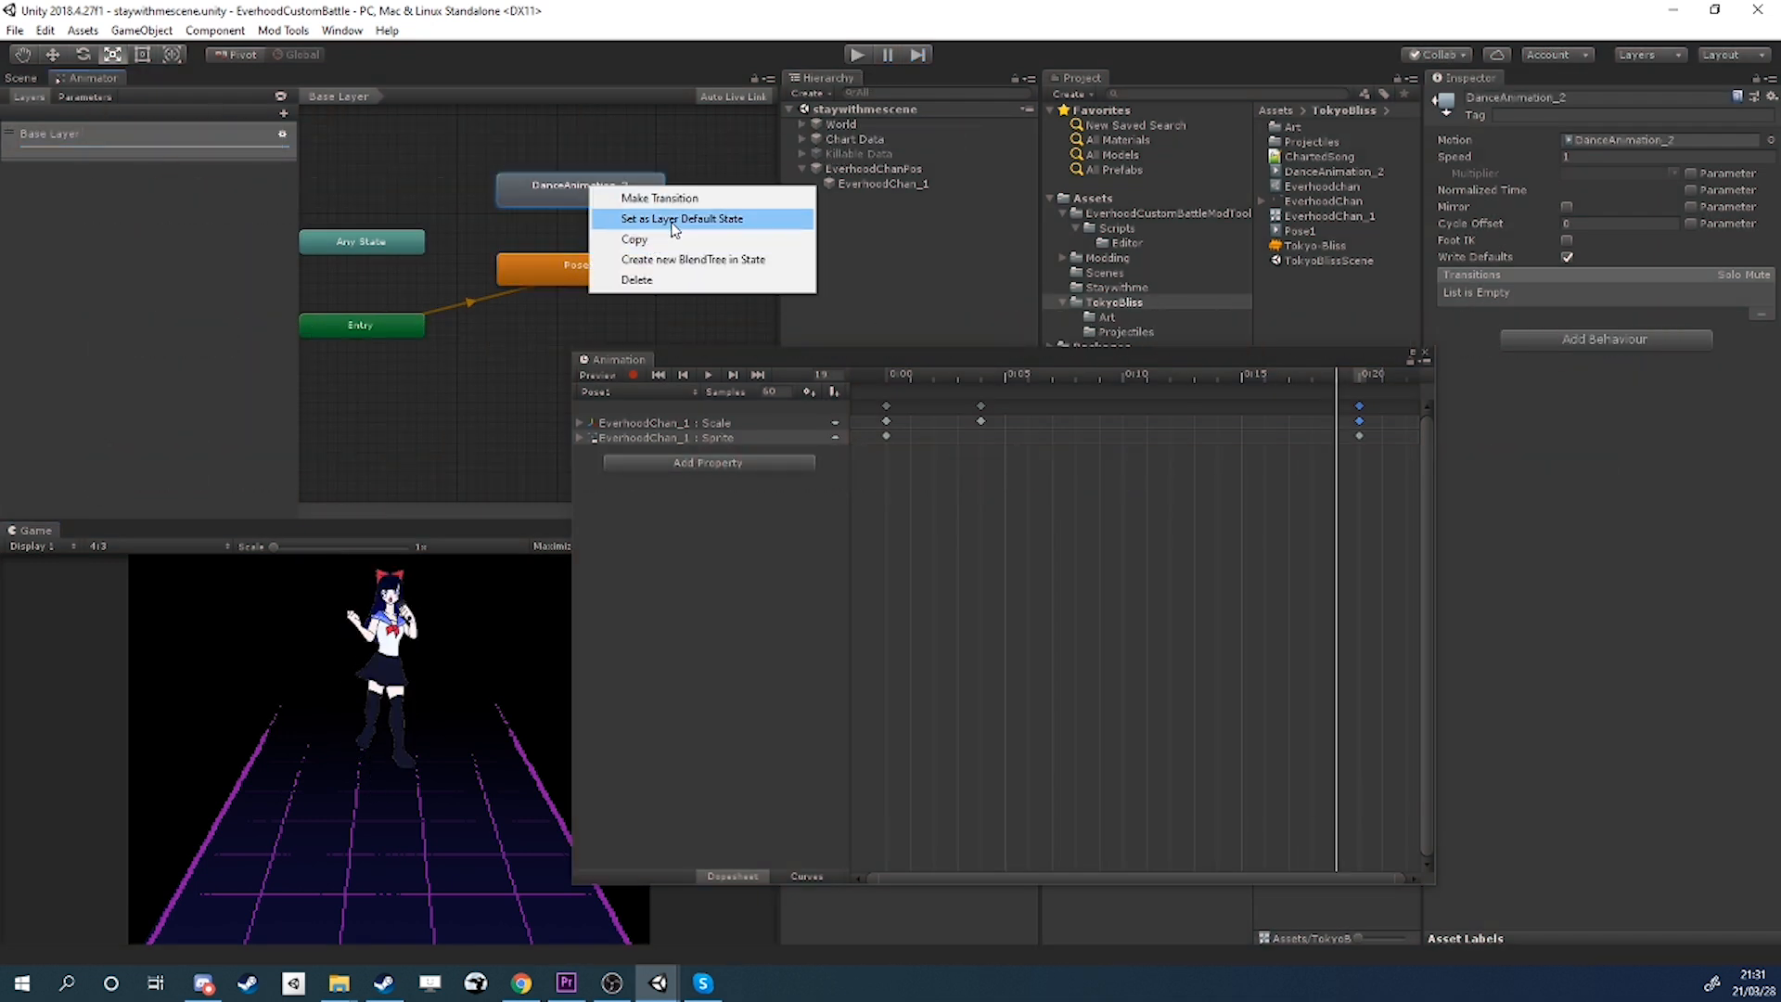
click(674, 220)
click(855, 56)
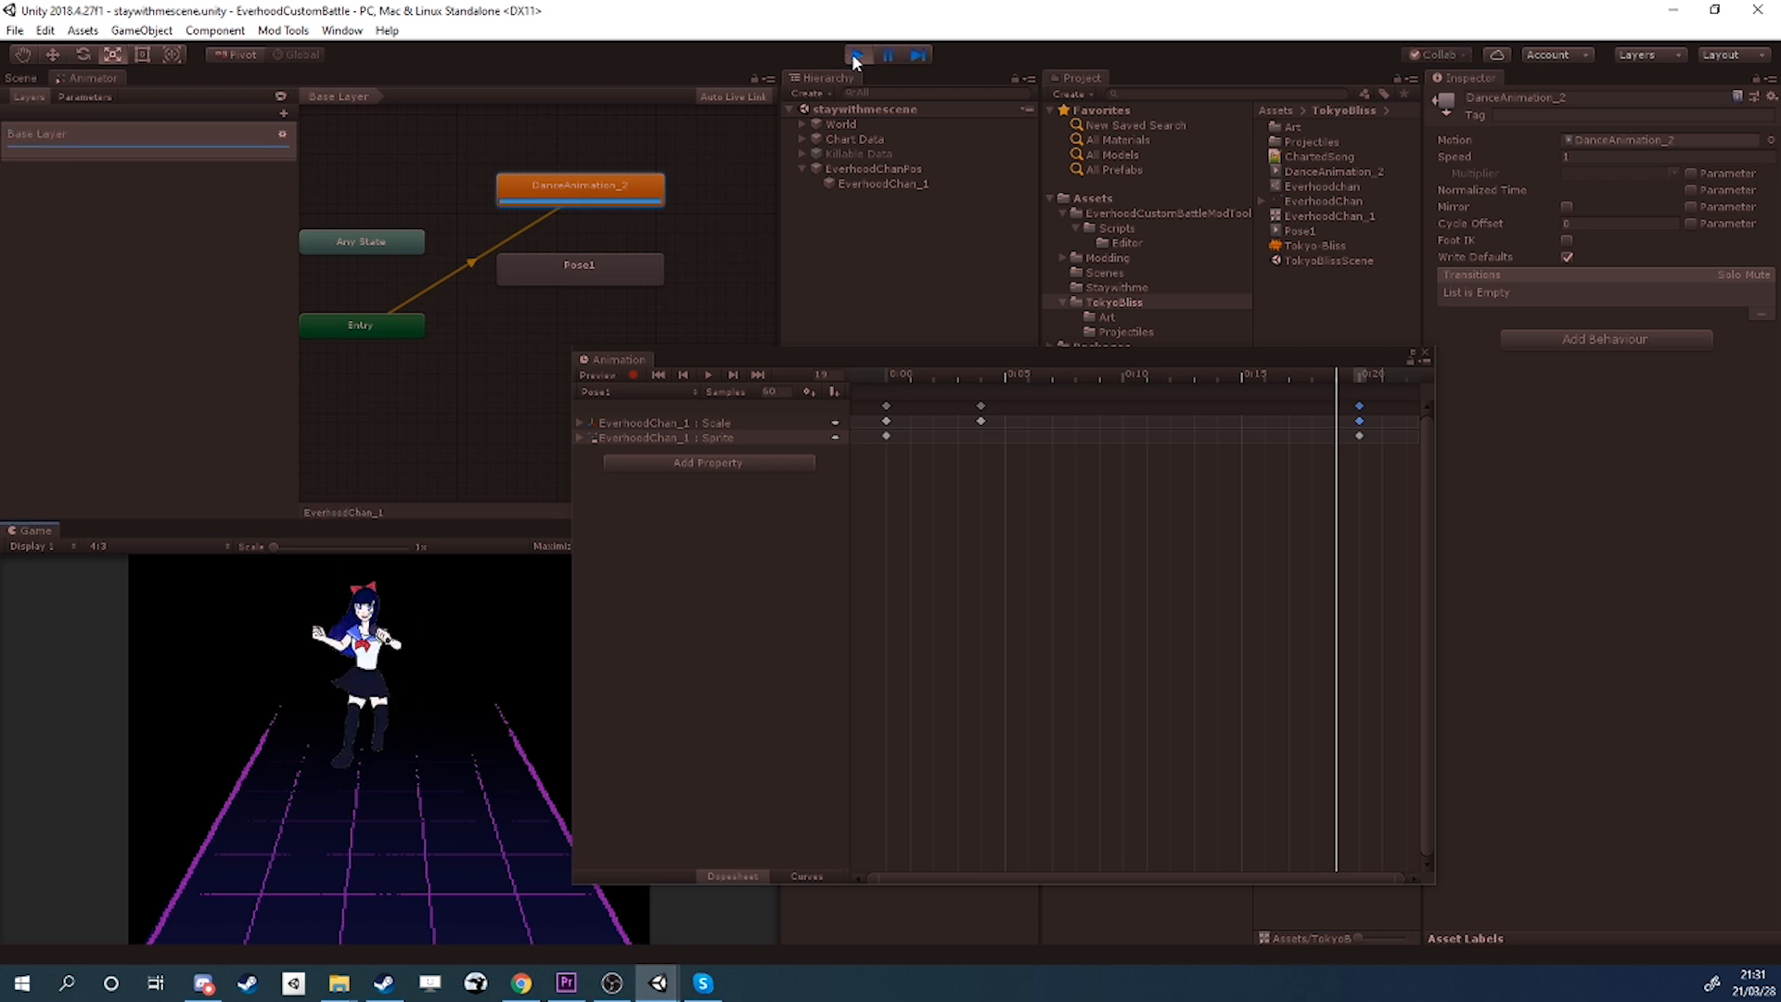
click(852, 53)
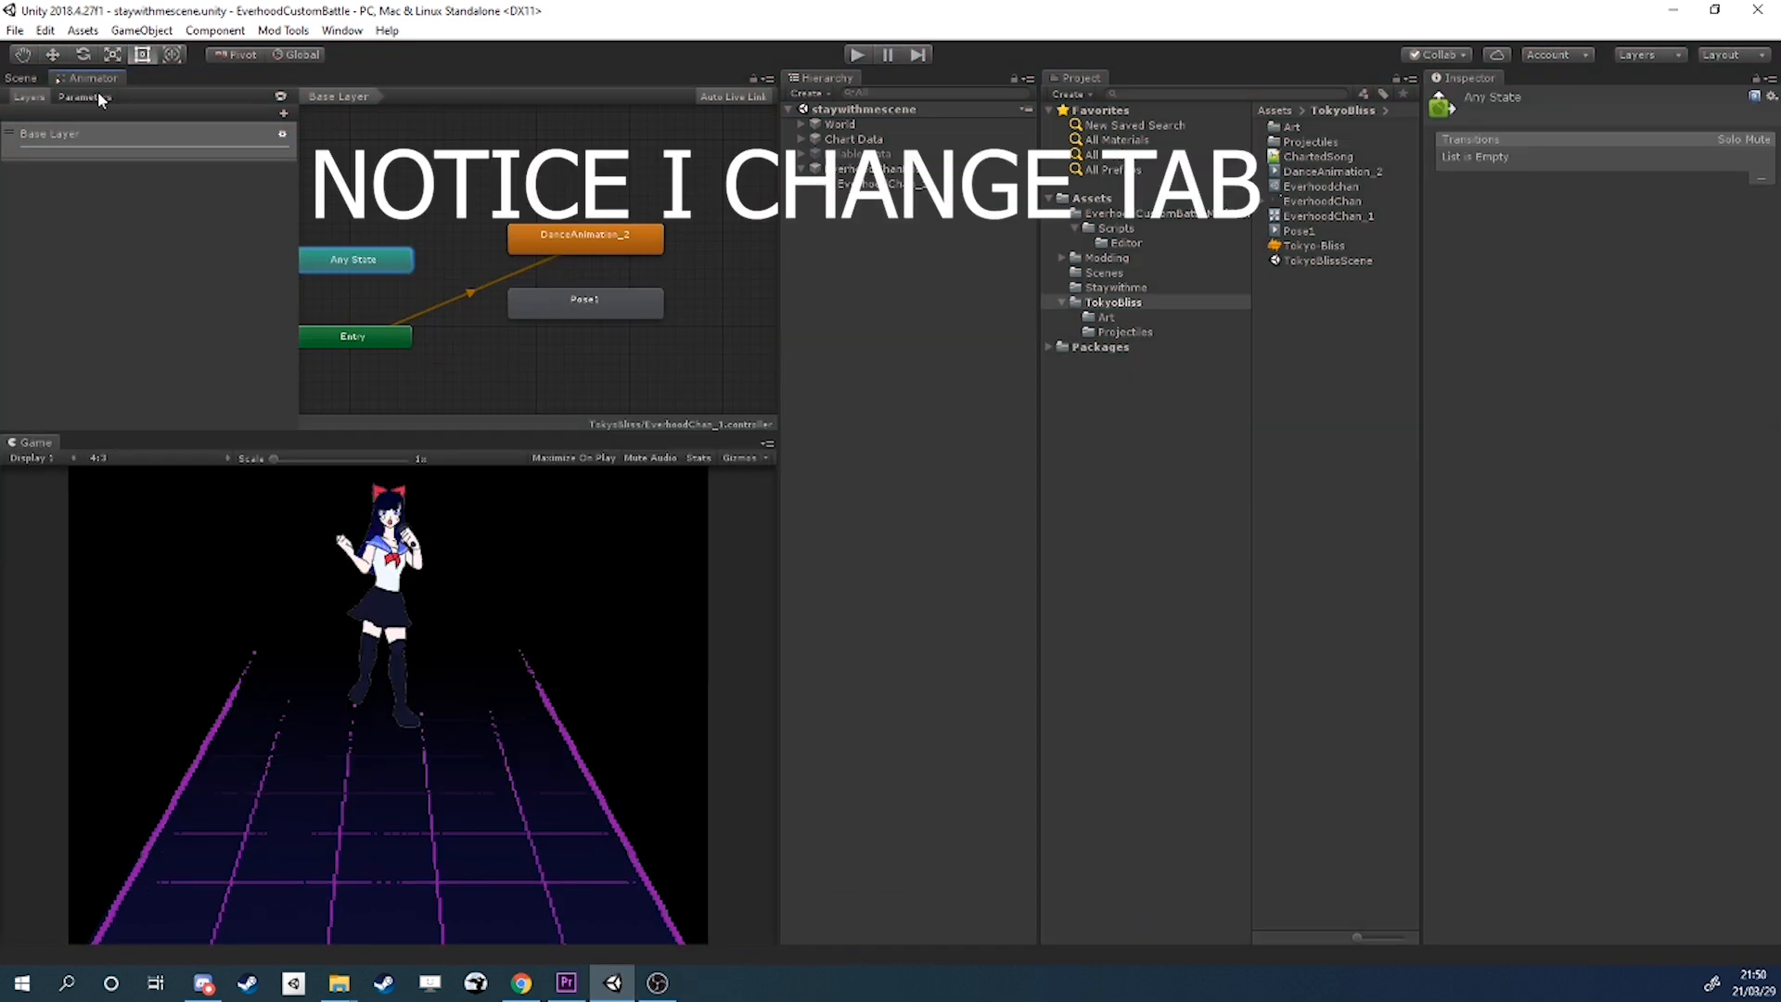
Show the animator parameters and create a transition from Any State to Pose1.
click(98, 96)
right_click(390, 265)
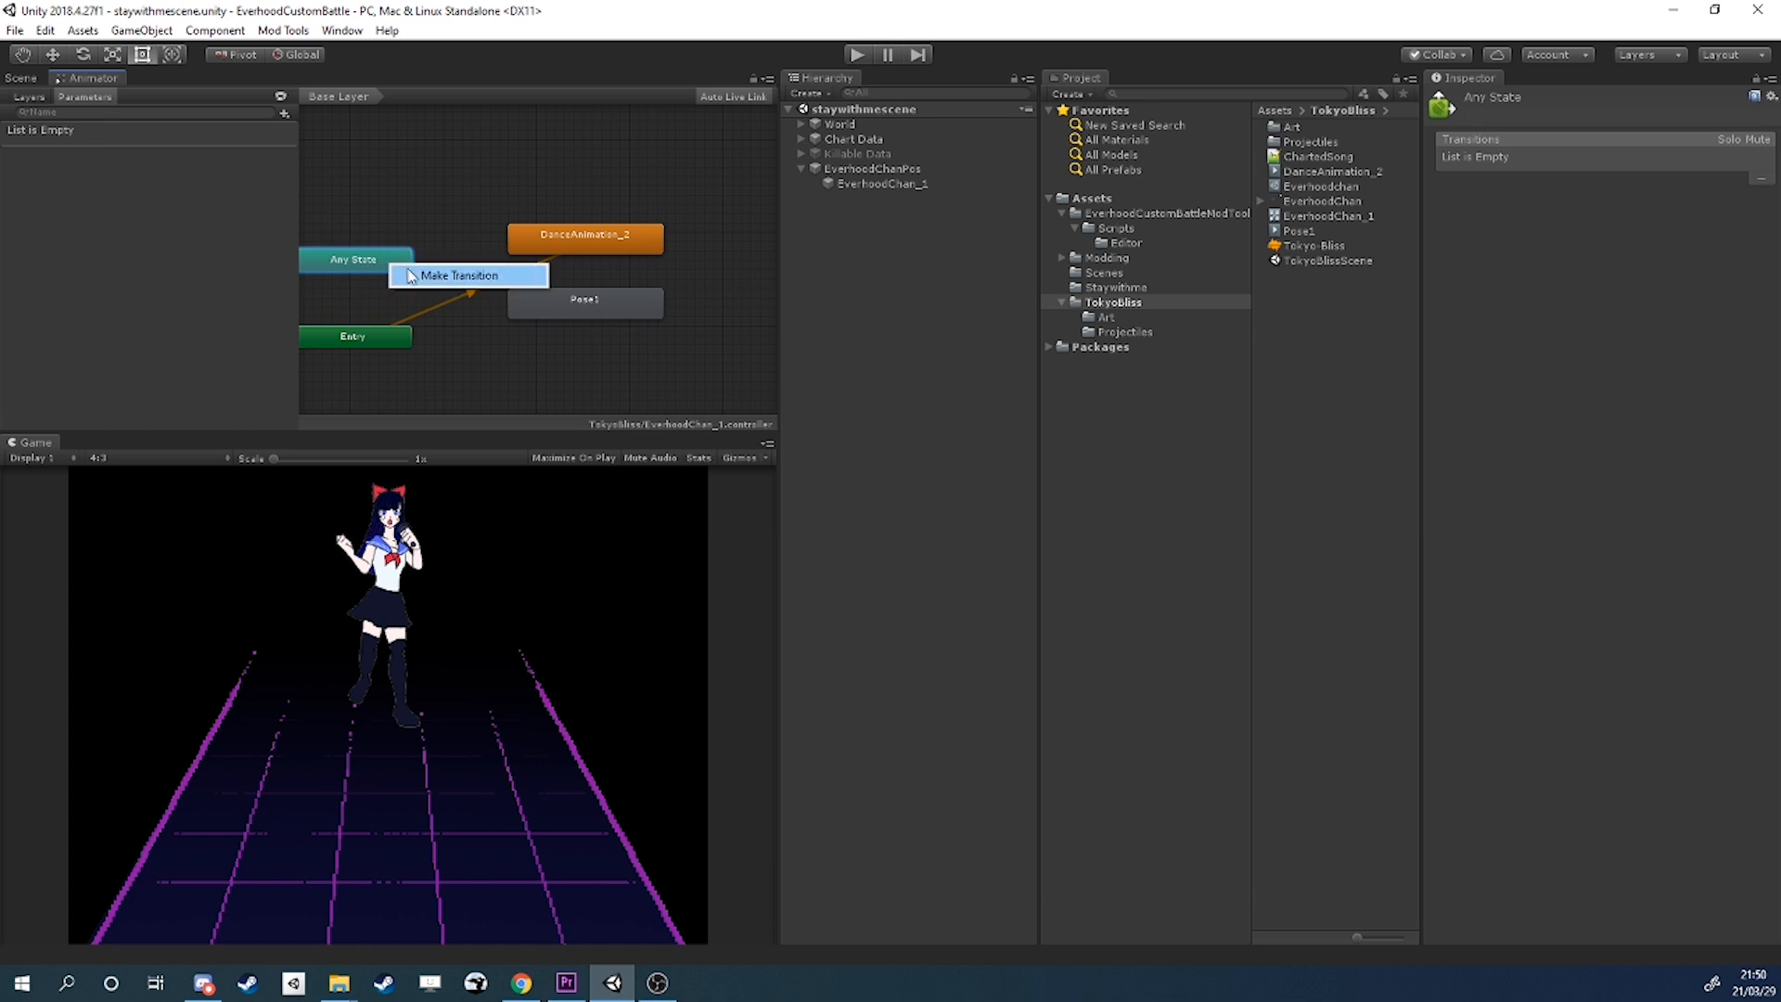
click(415, 277)
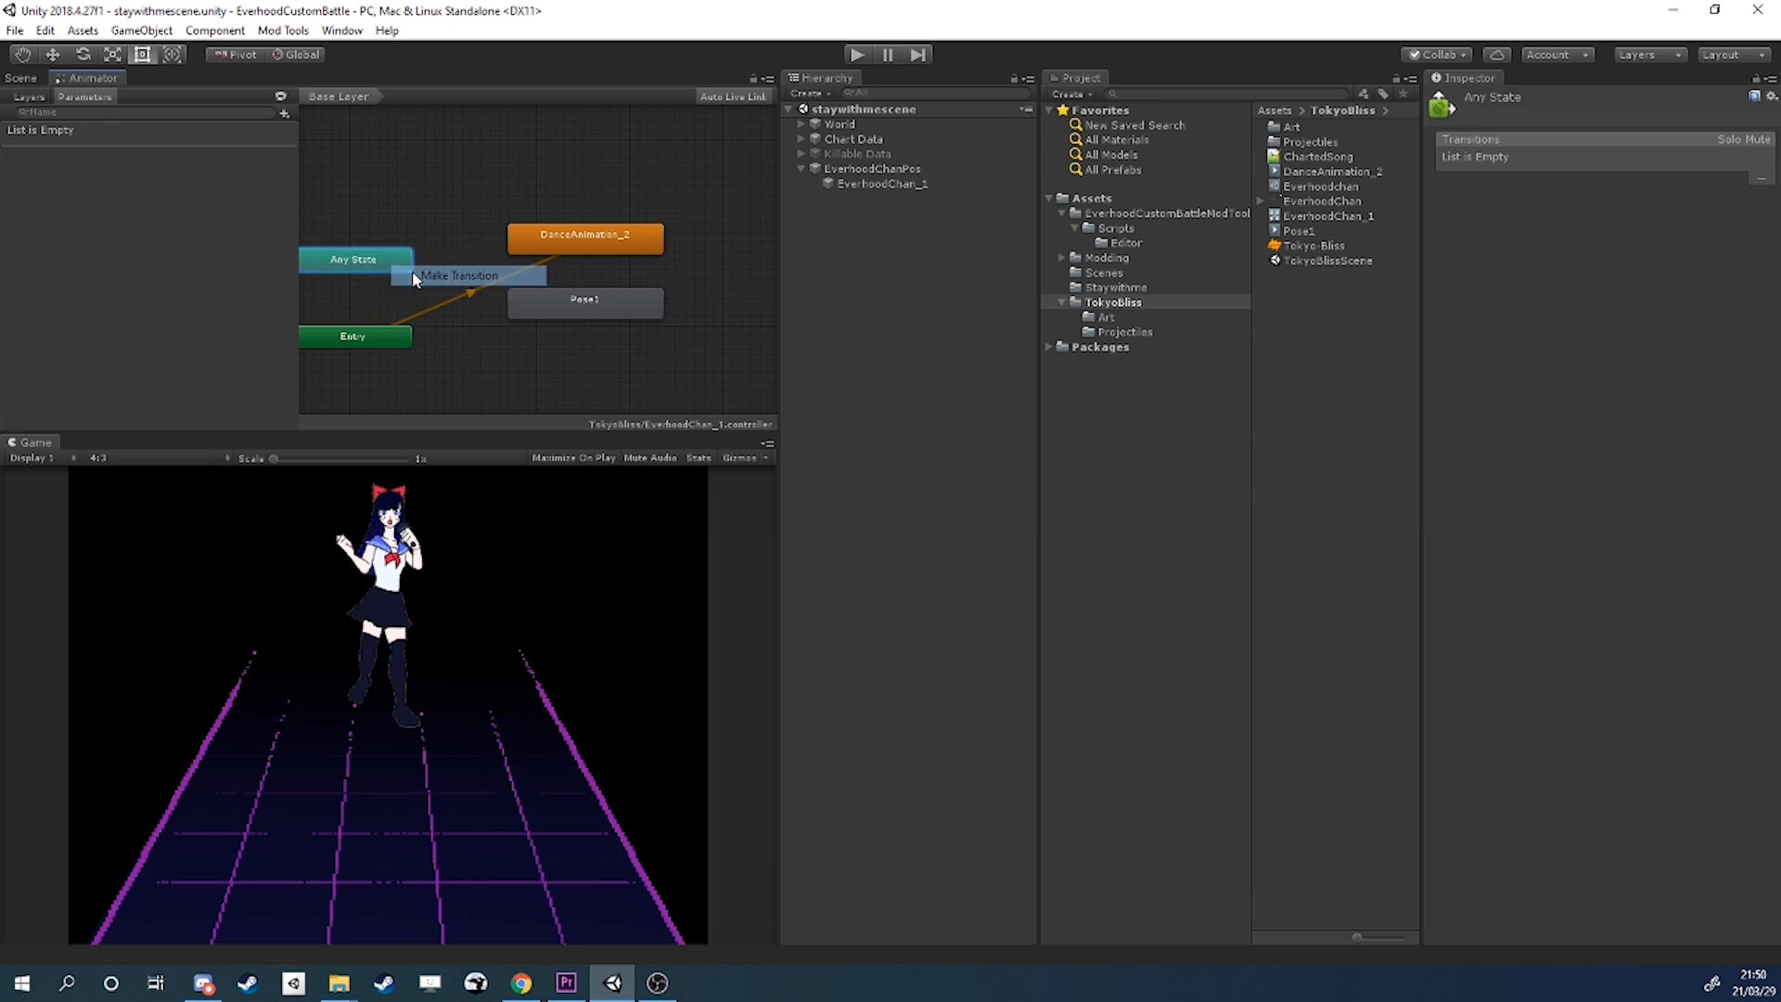
click(539, 305)
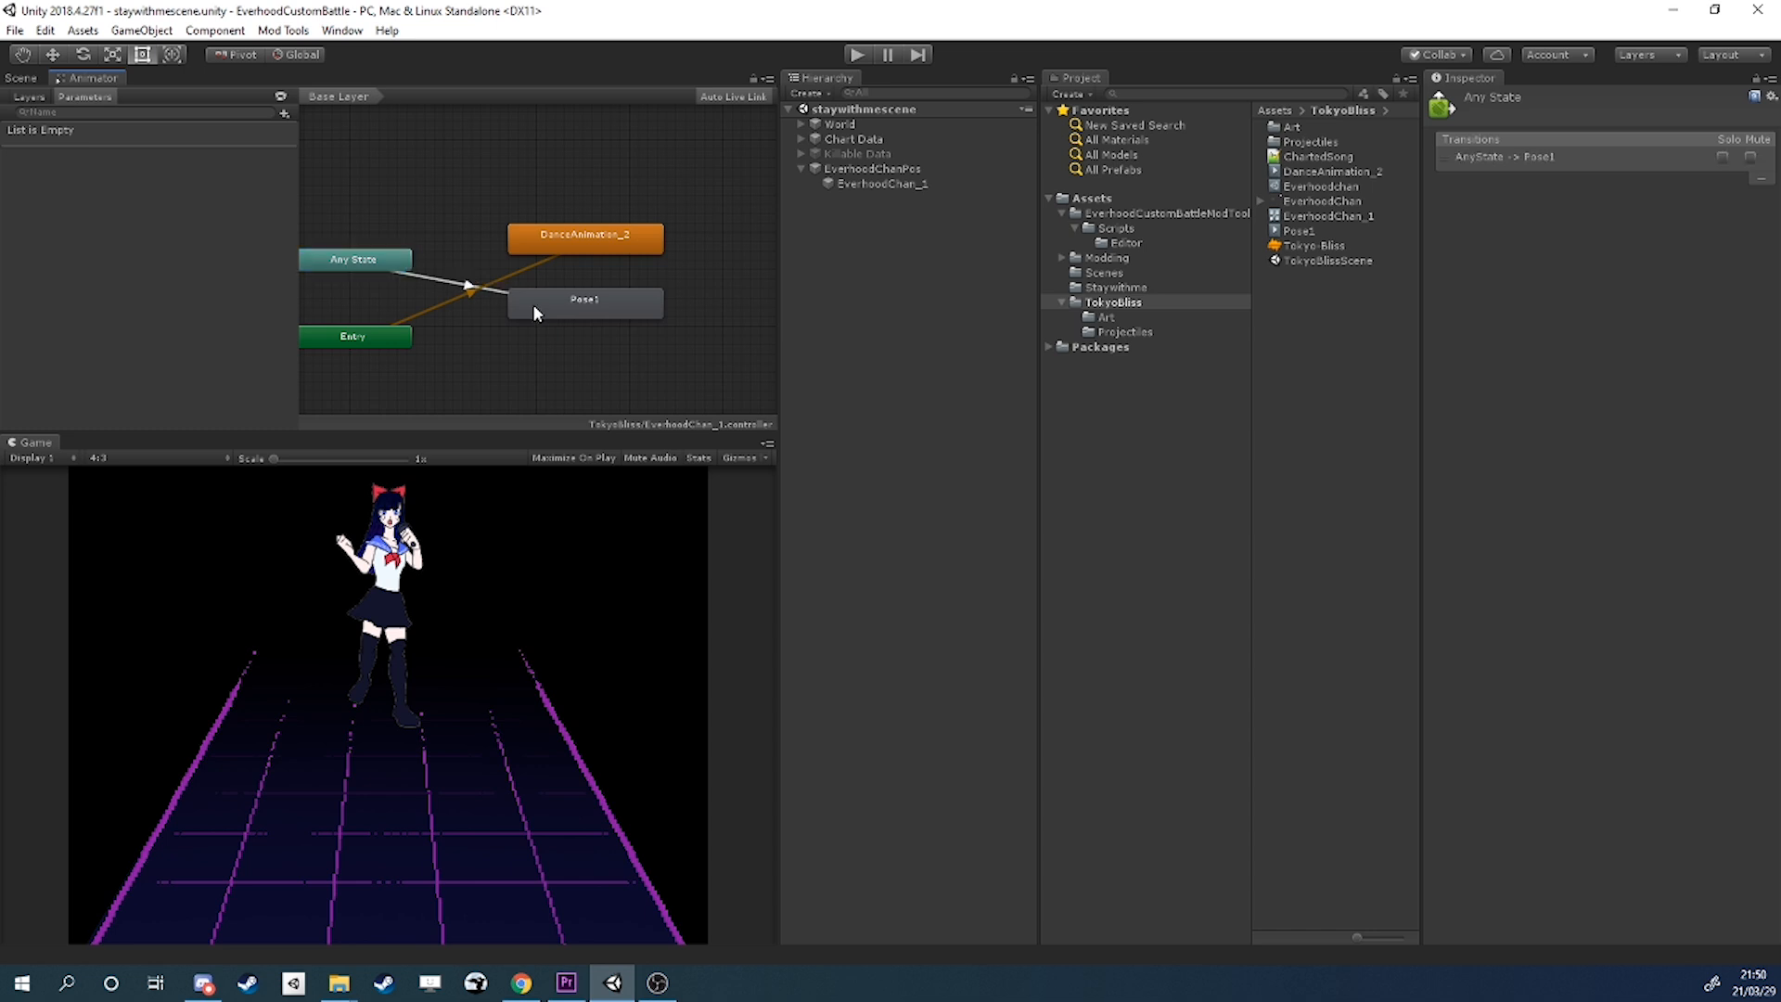
Add a trigger parameter named Pose_Trigger to the animator controller.
click(285, 114)
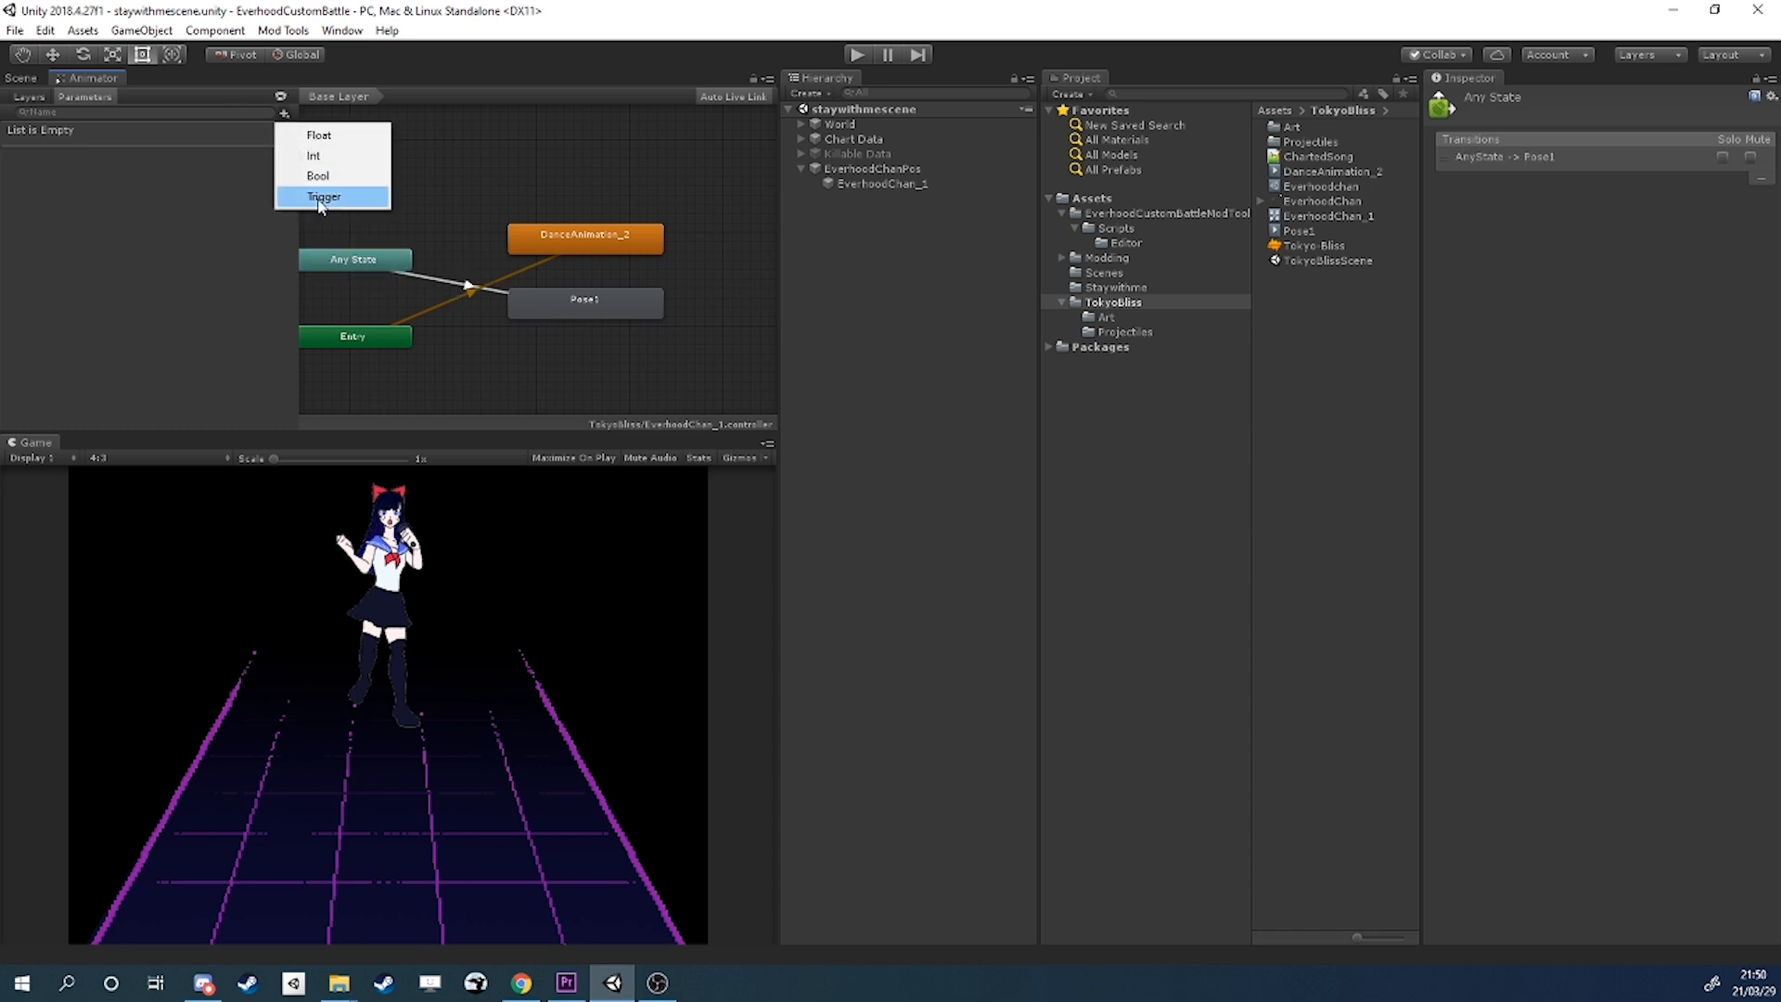
click(315, 211)
text(Pose_Trigger)
key(Return)
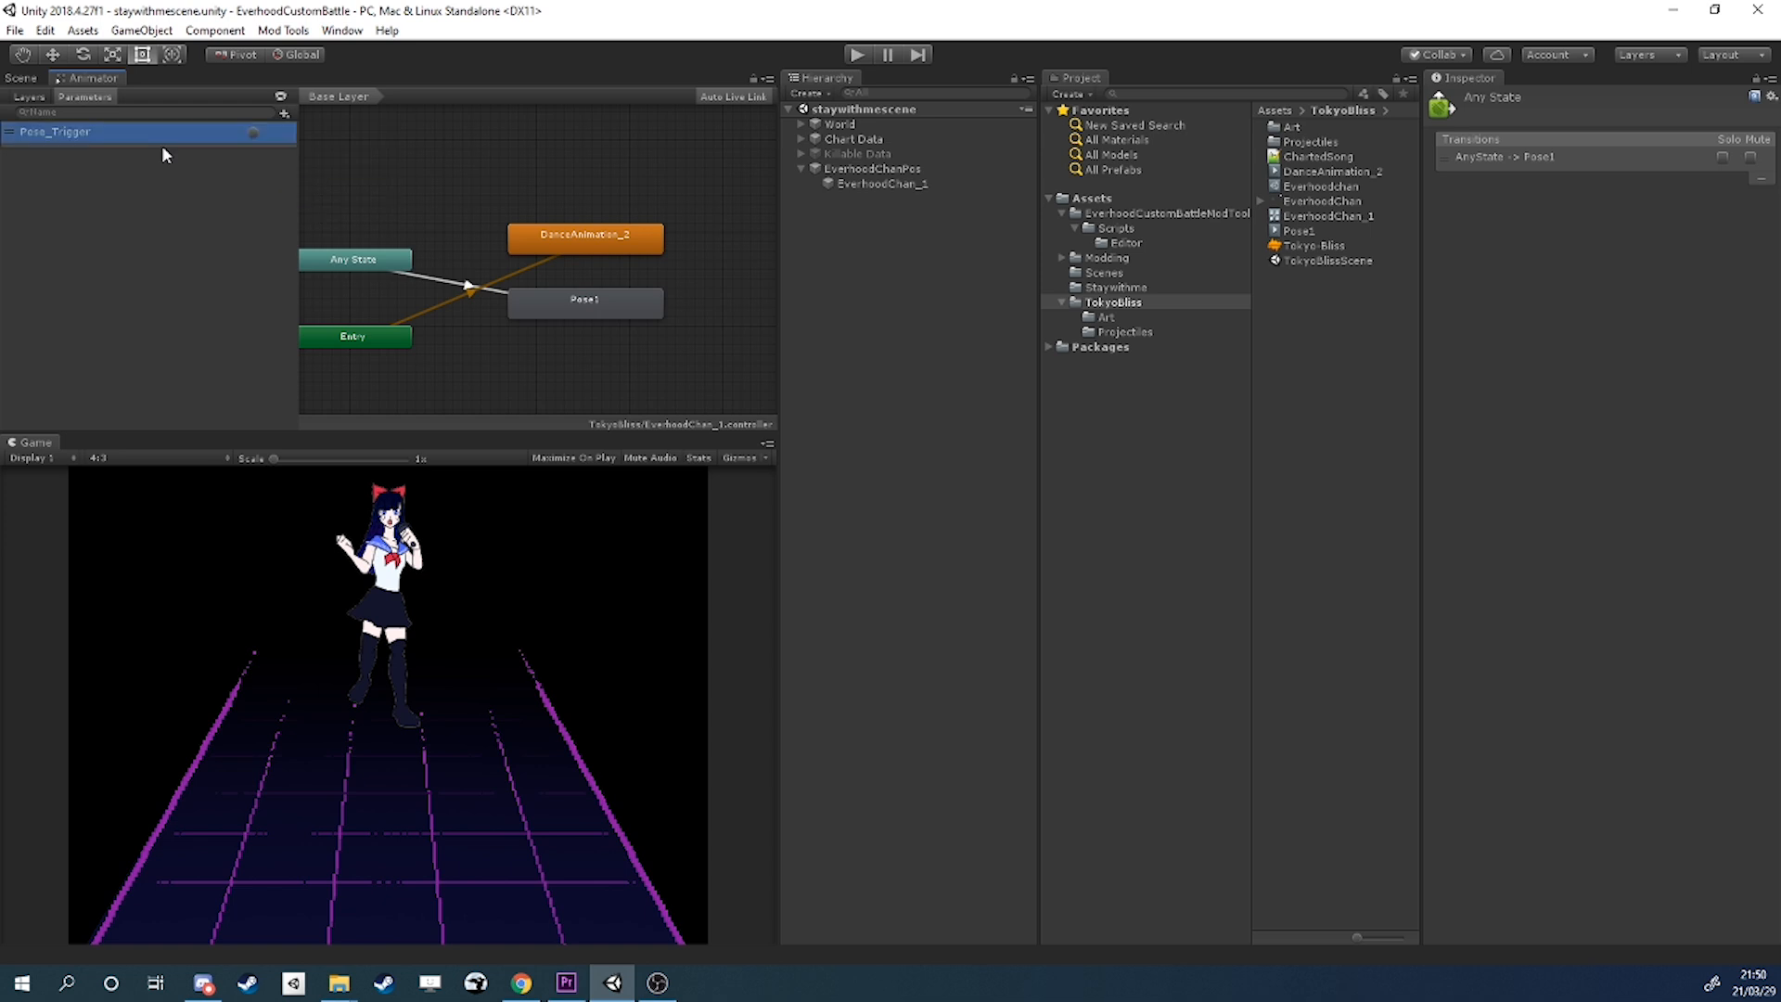
Give the Any State to Pose1 transition a Pose_Trigger condition, turn off Fixed Duration and set its Transition Duration to 0.
click(466, 283)
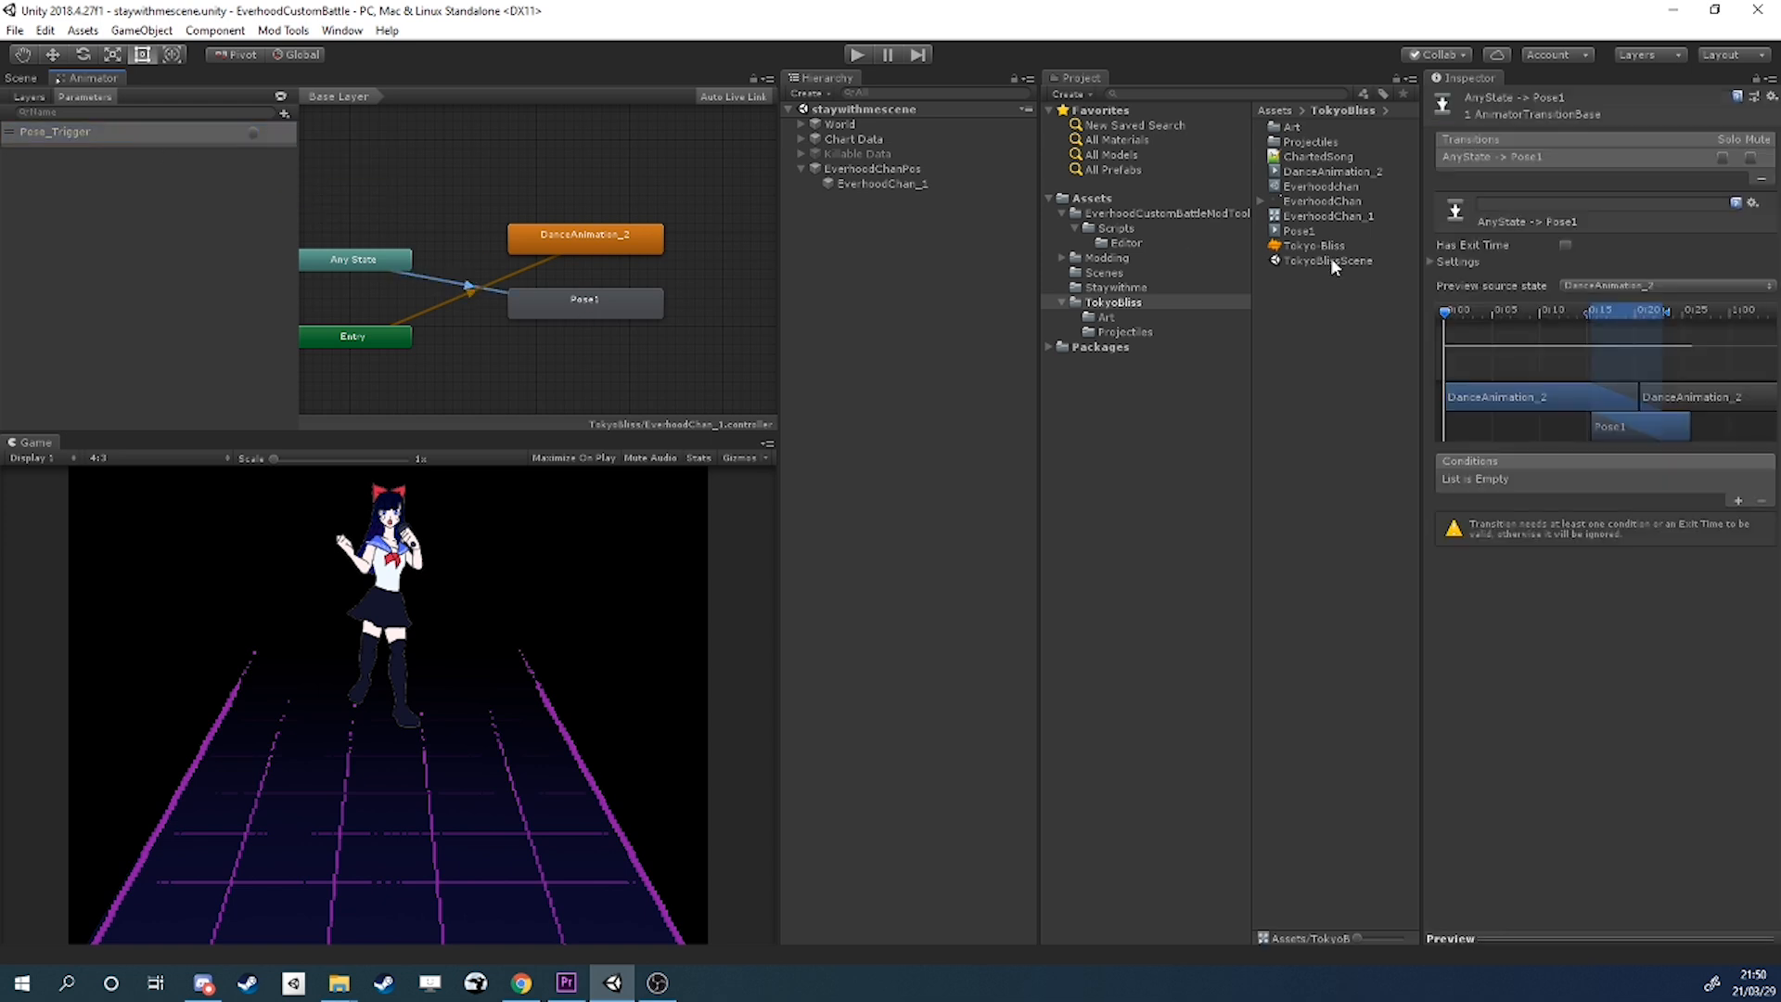
click(1433, 262)
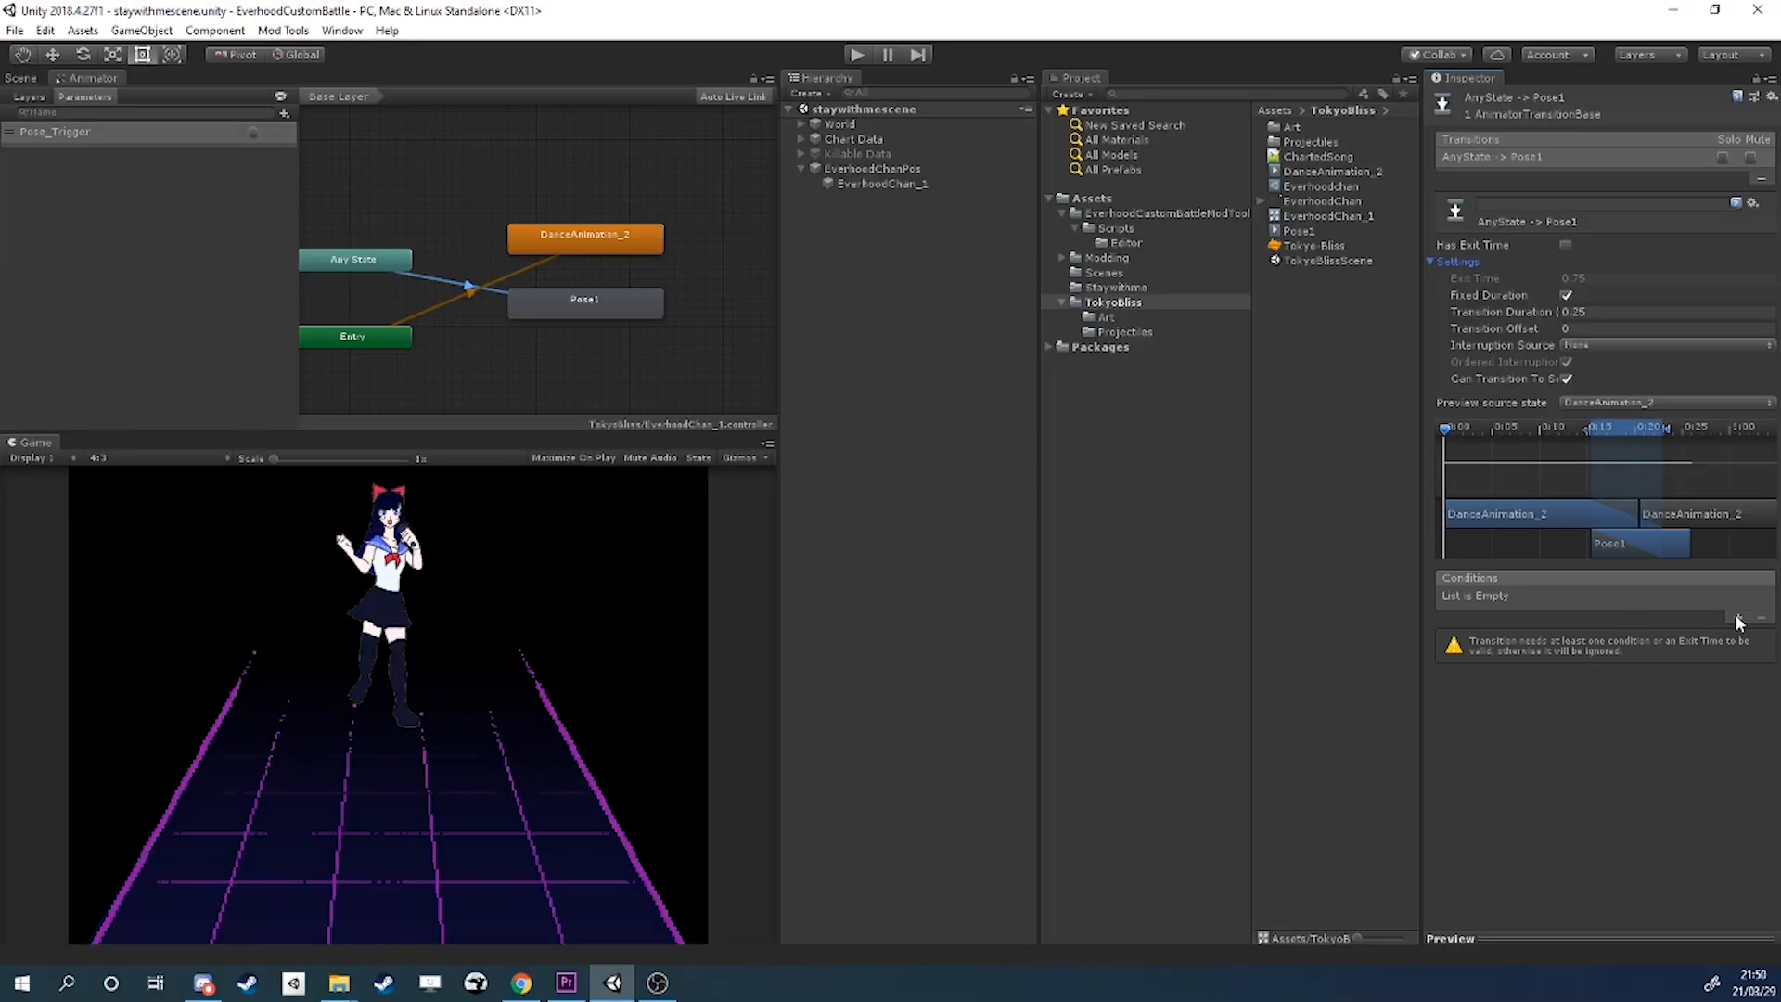
click(1737, 617)
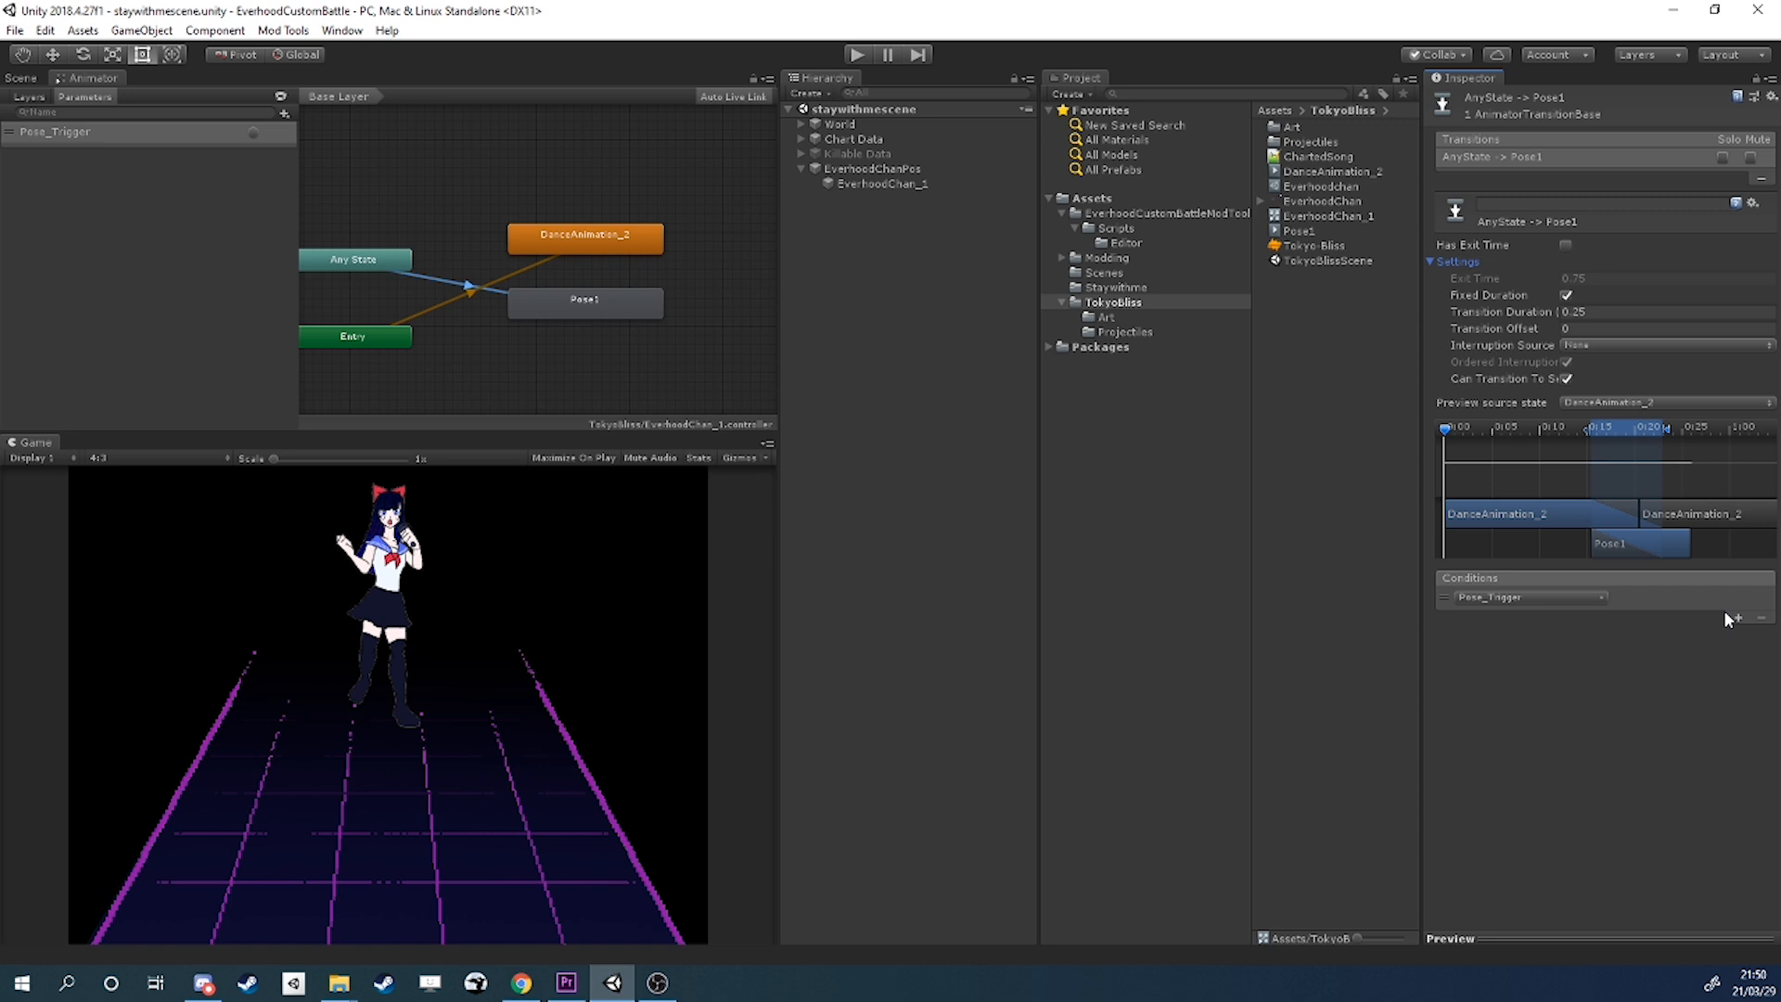
click(1565, 295)
click(1575, 312)
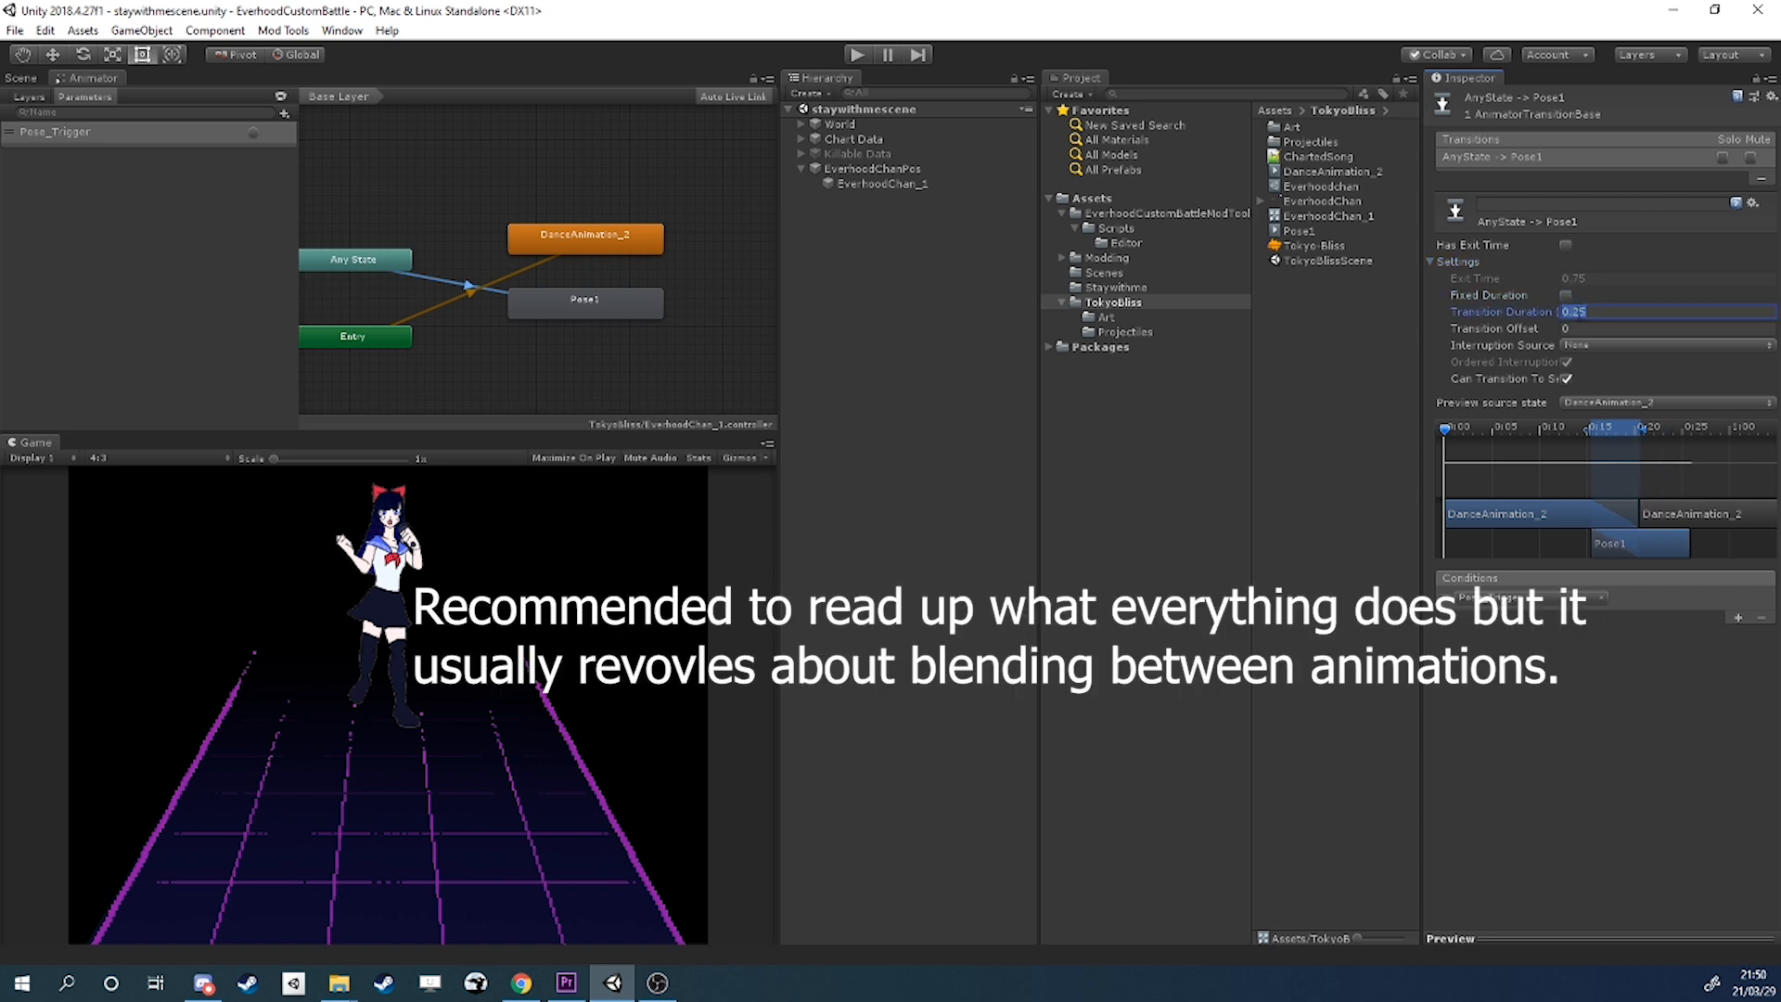
text(0)
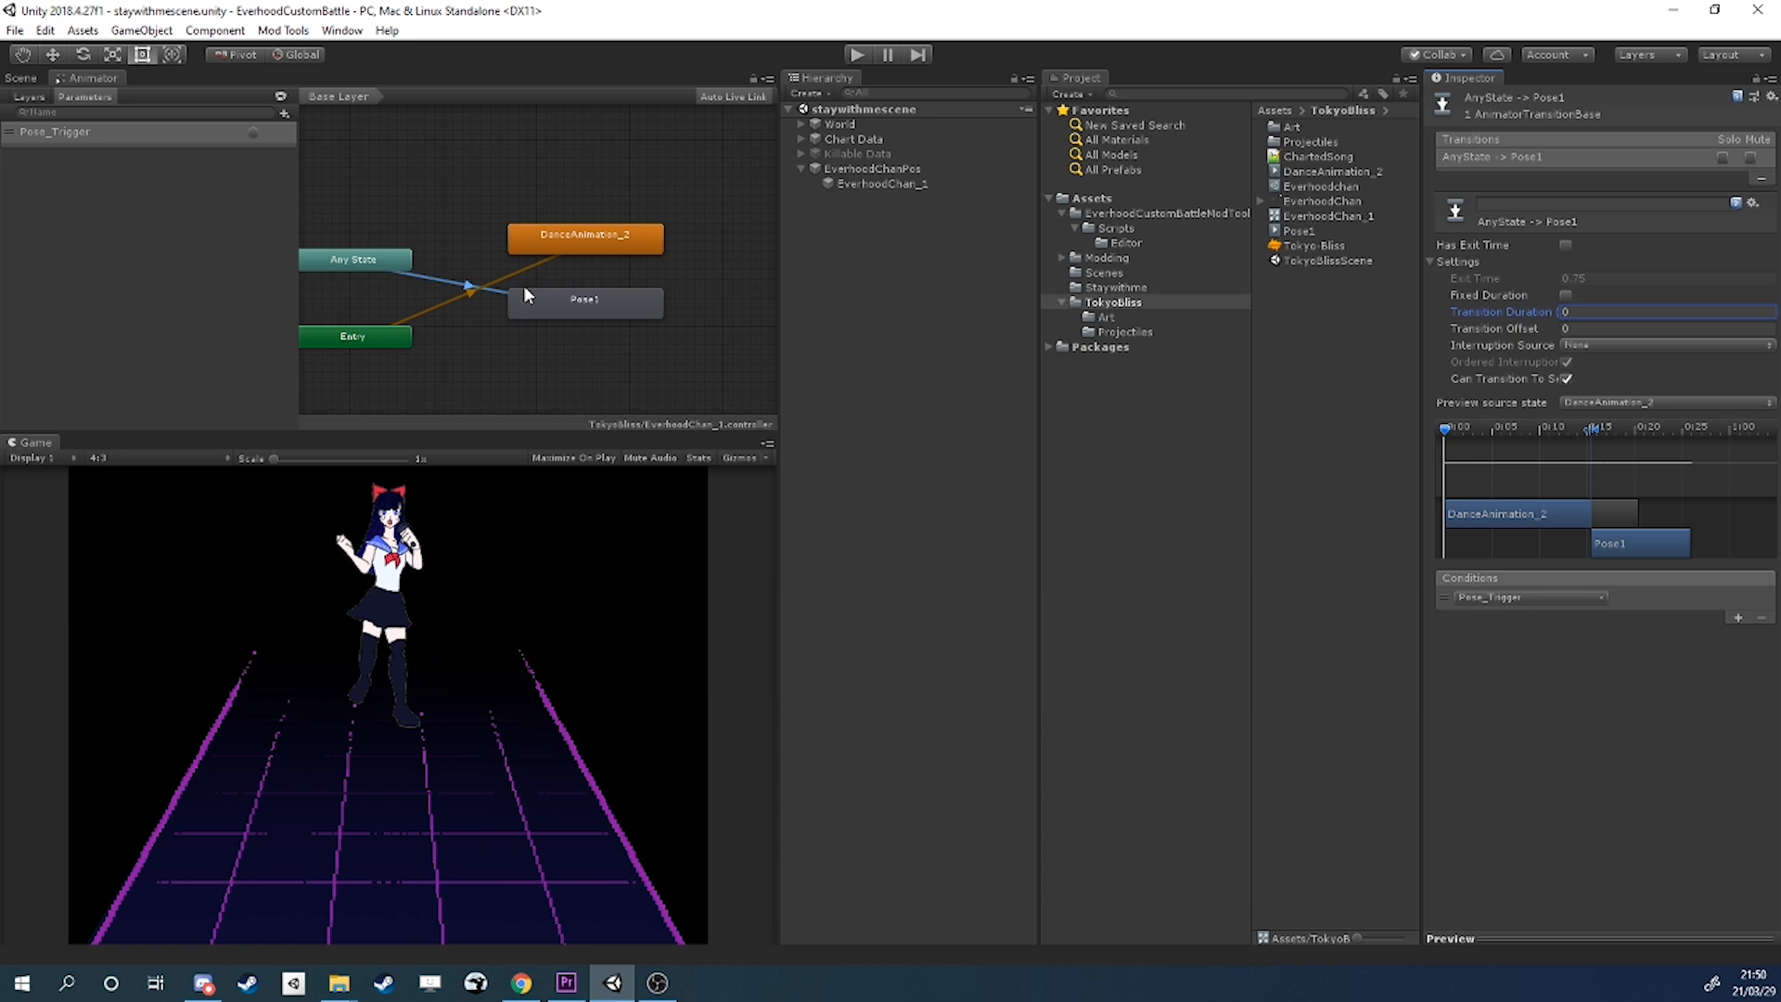
Create a transition from the Pose1 state back to DanceAnimation_2.
click(579, 291)
right_click(625, 298)
click(650, 313)
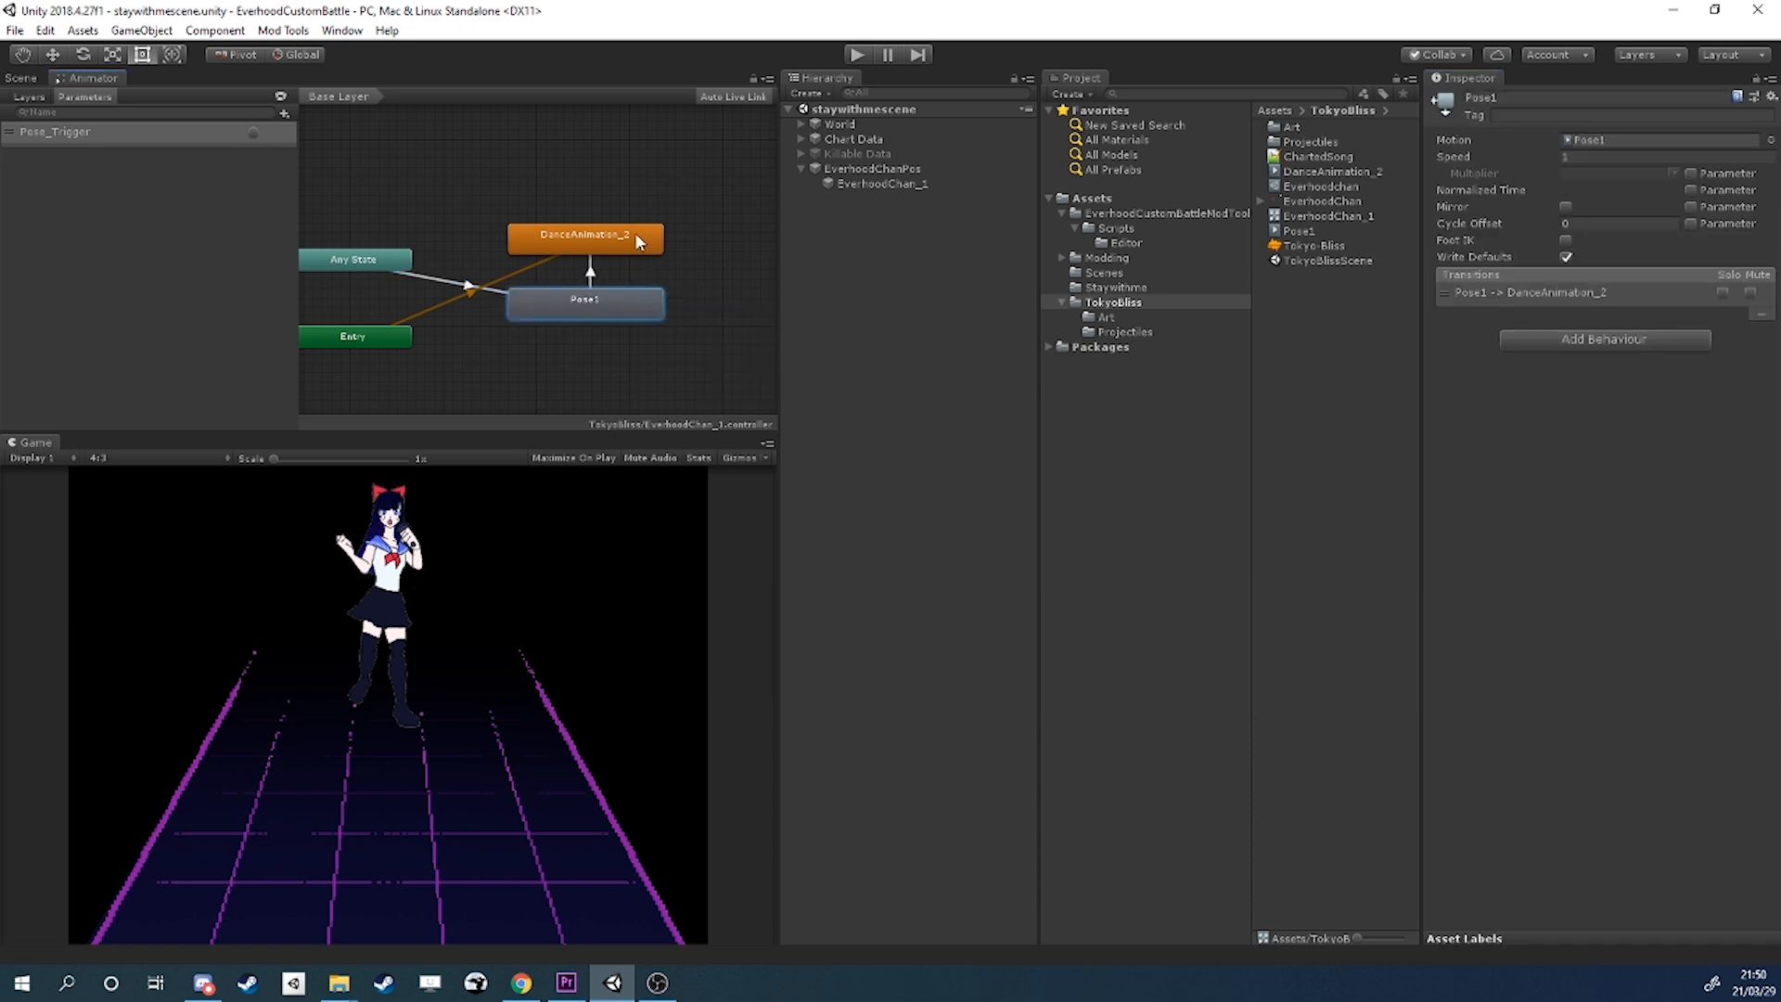
click(636, 239)
Set the Pose1 to DanceAnimation_2 transition to Exit Time 0.99, Fixed Duration off and Transition Duration 0.
click(590, 270)
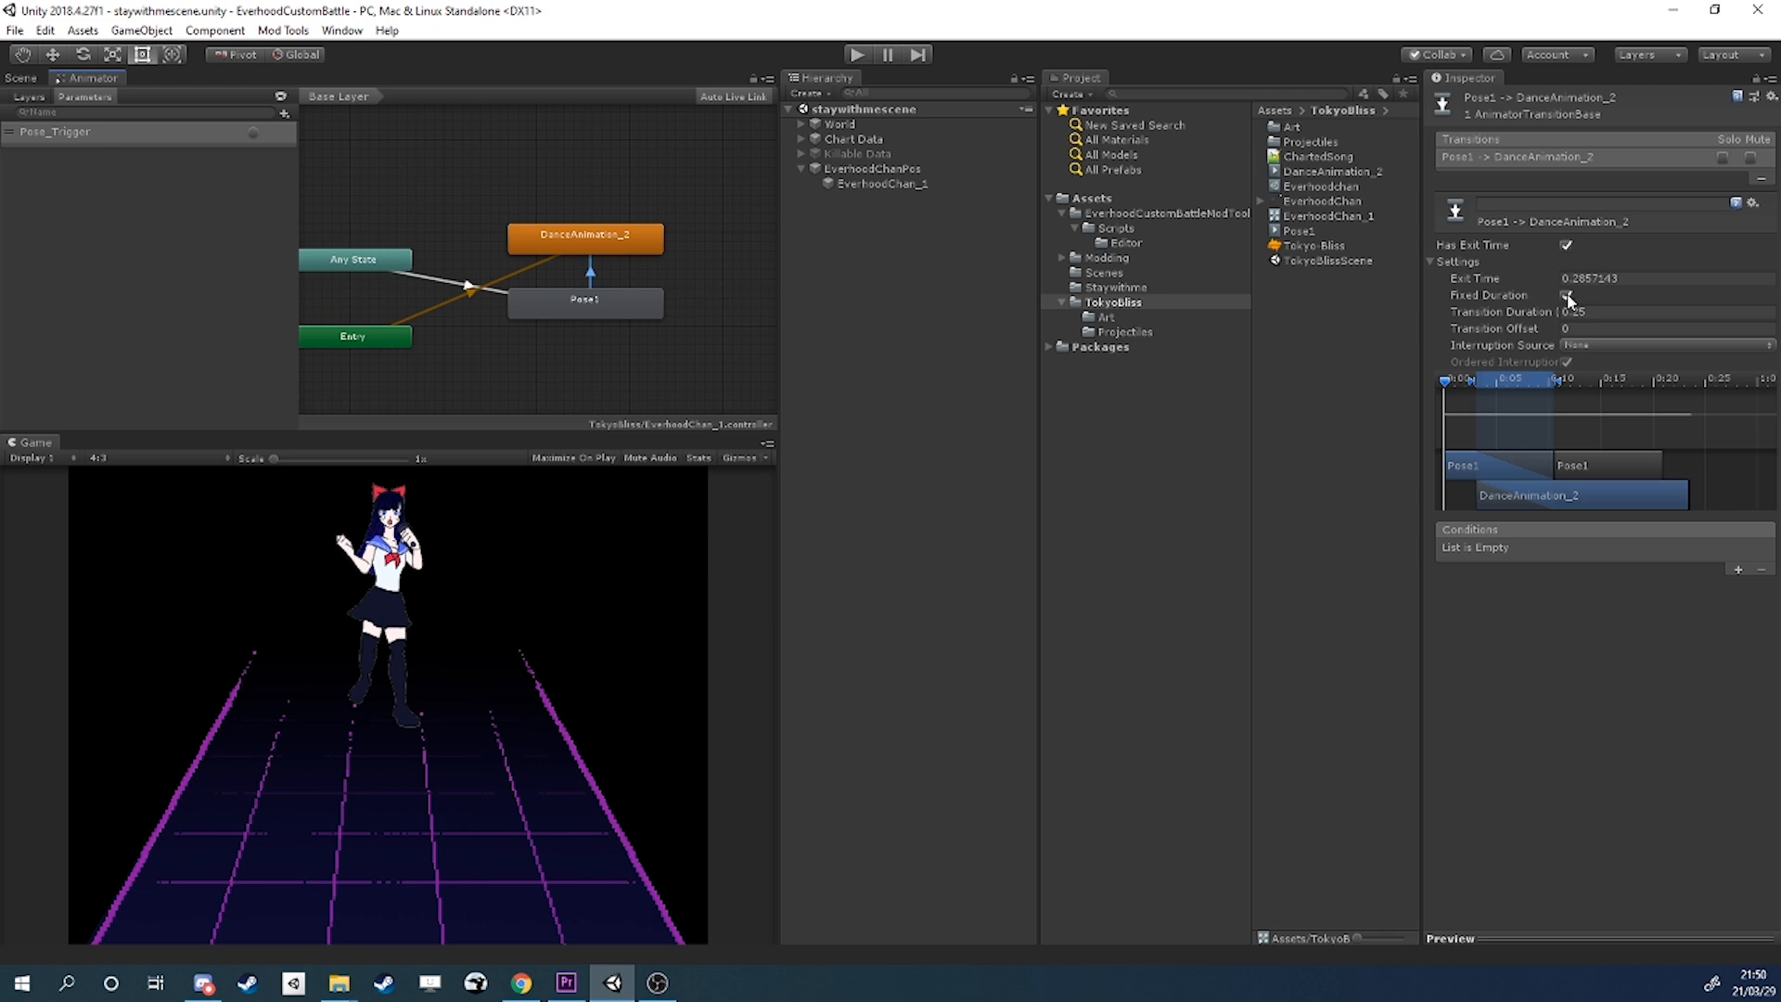
click(1591, 279)
text(0.99)
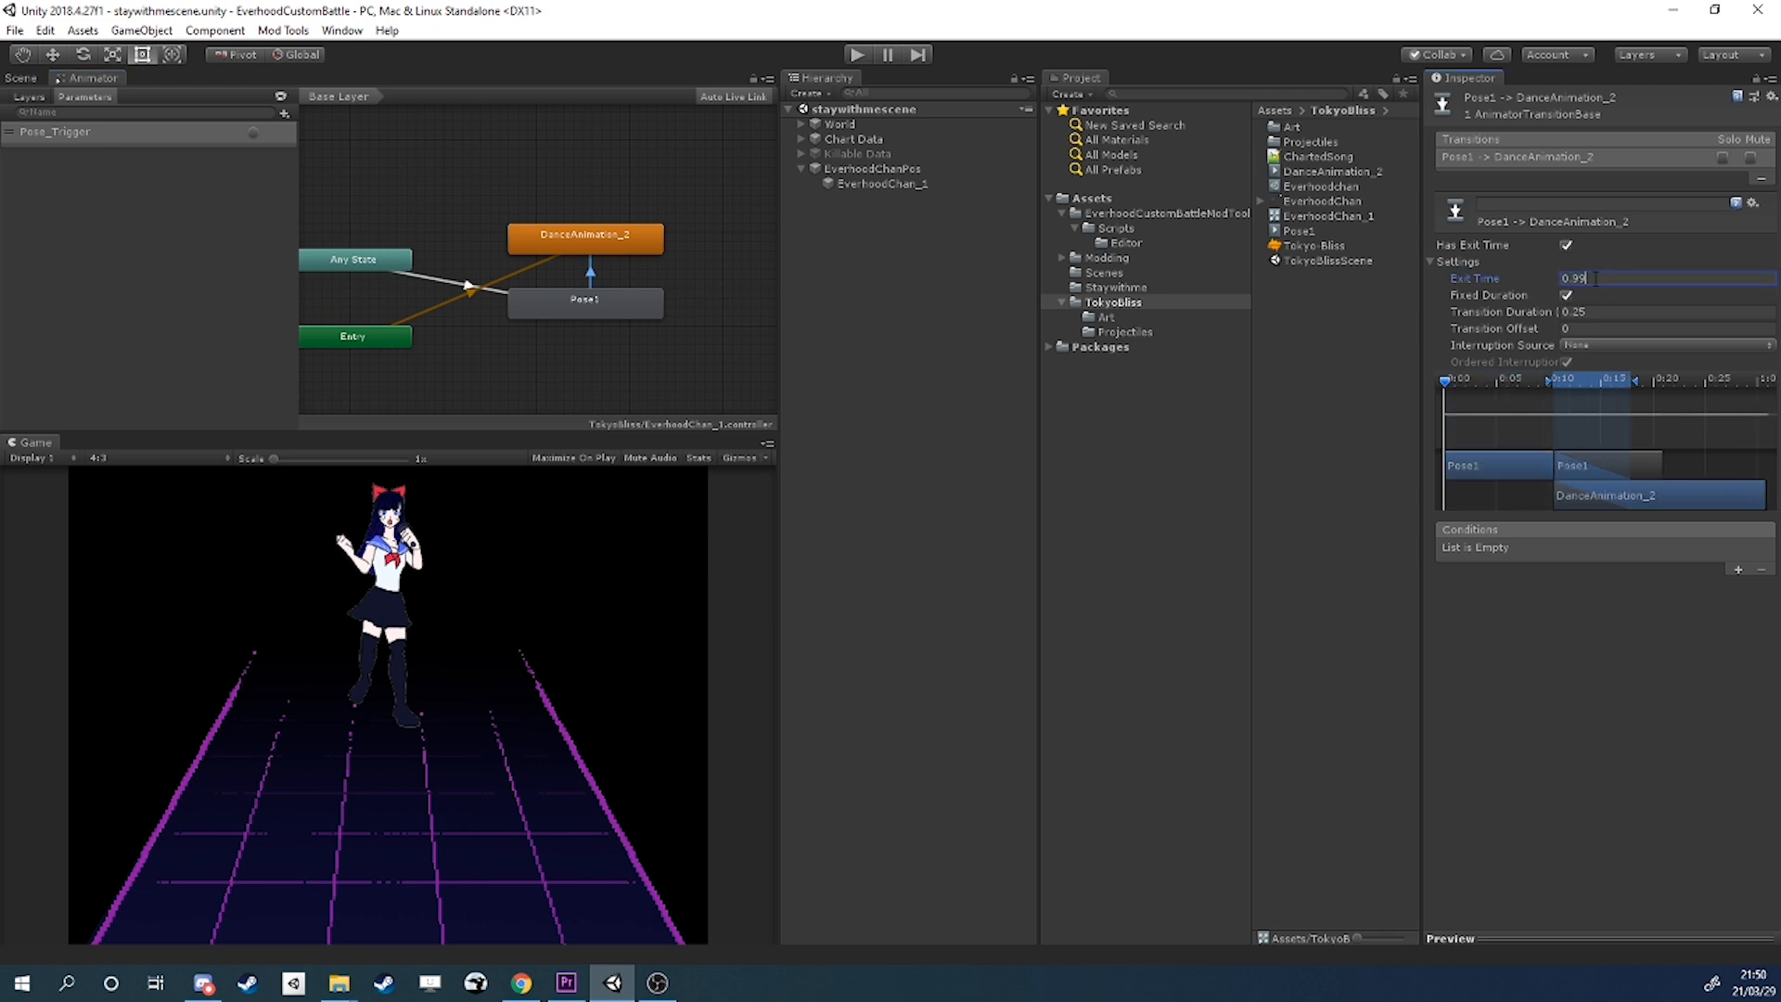
click(1566, 295)
click(1581, 312)
text(0)
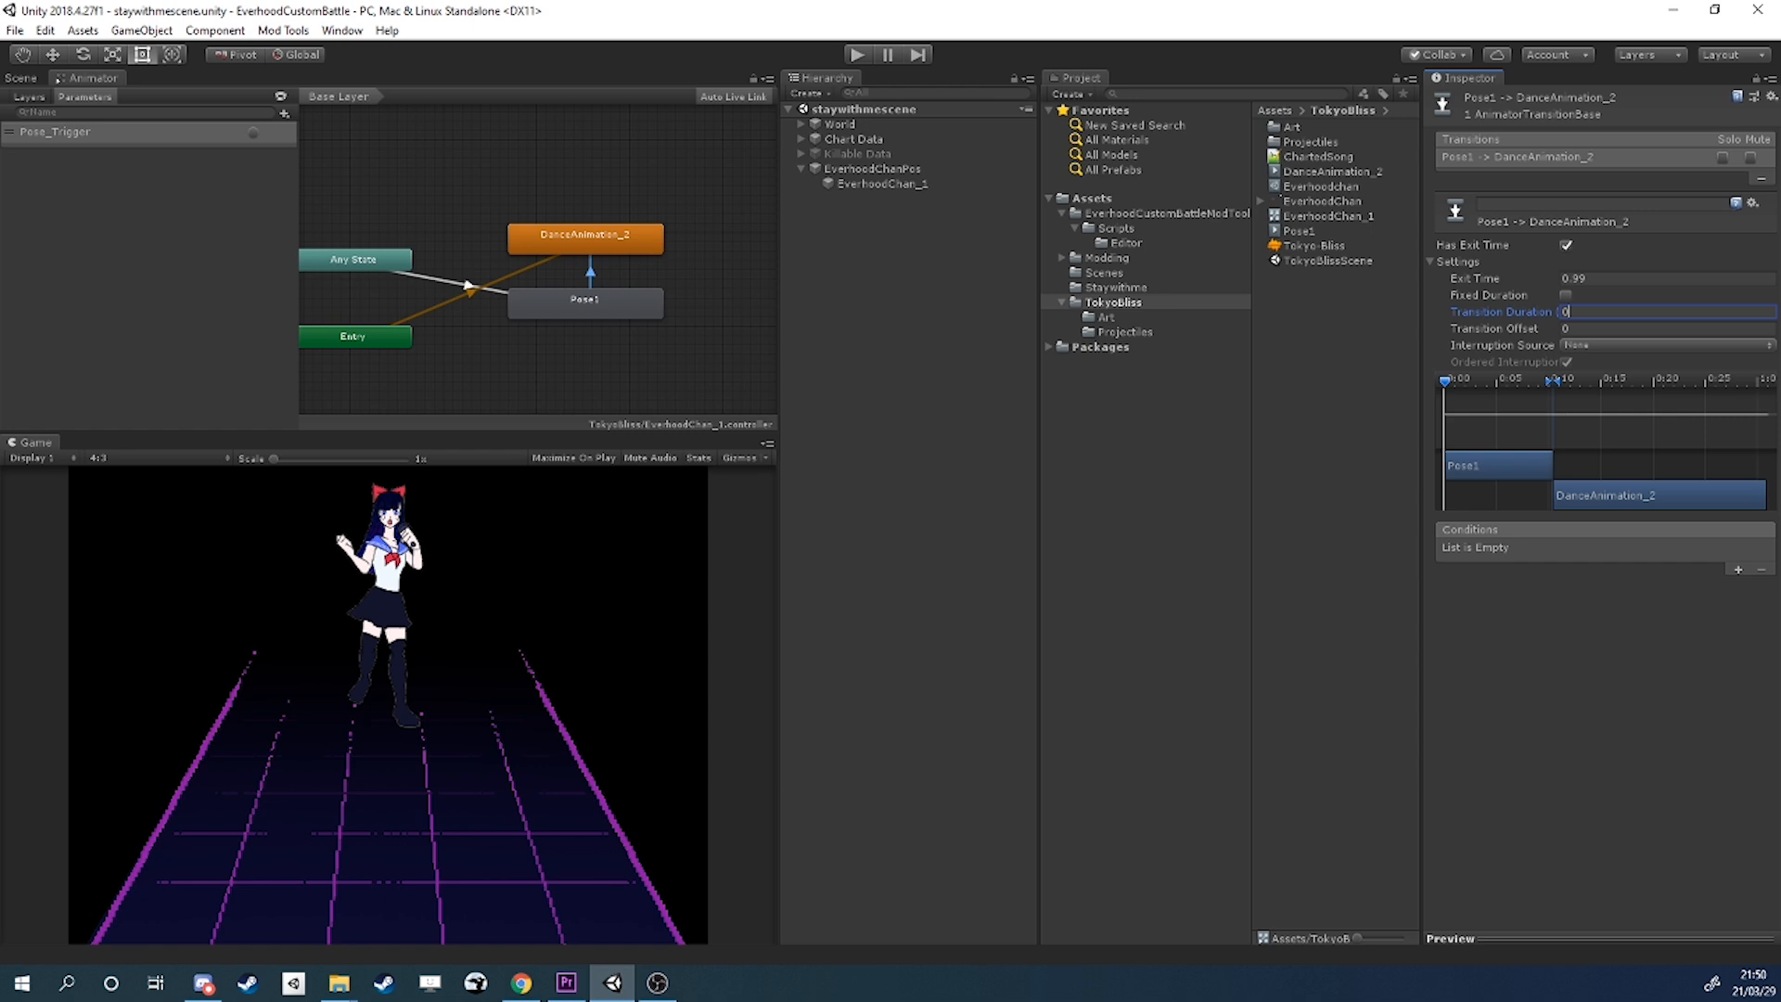
Run the scene, fire Pose_Trigger repeatedly to test the pose transitions, and stop playback.
click(26, 78)
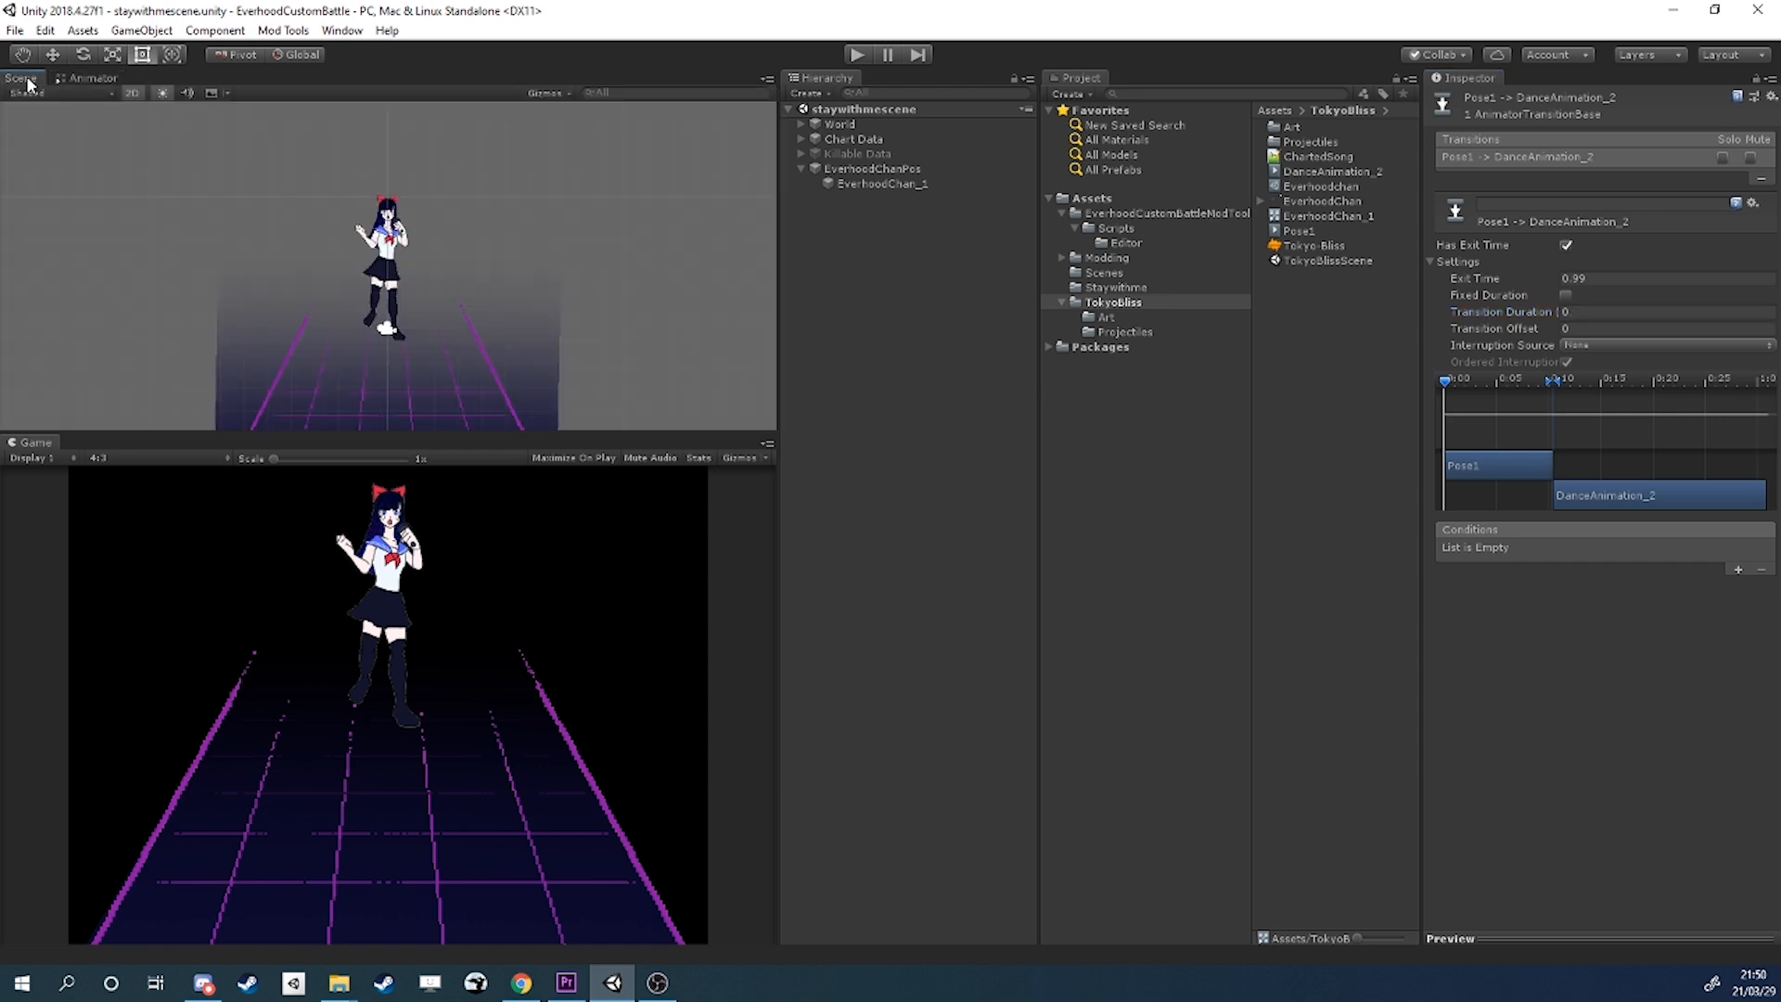
click(107, 80)
click(860, 54)
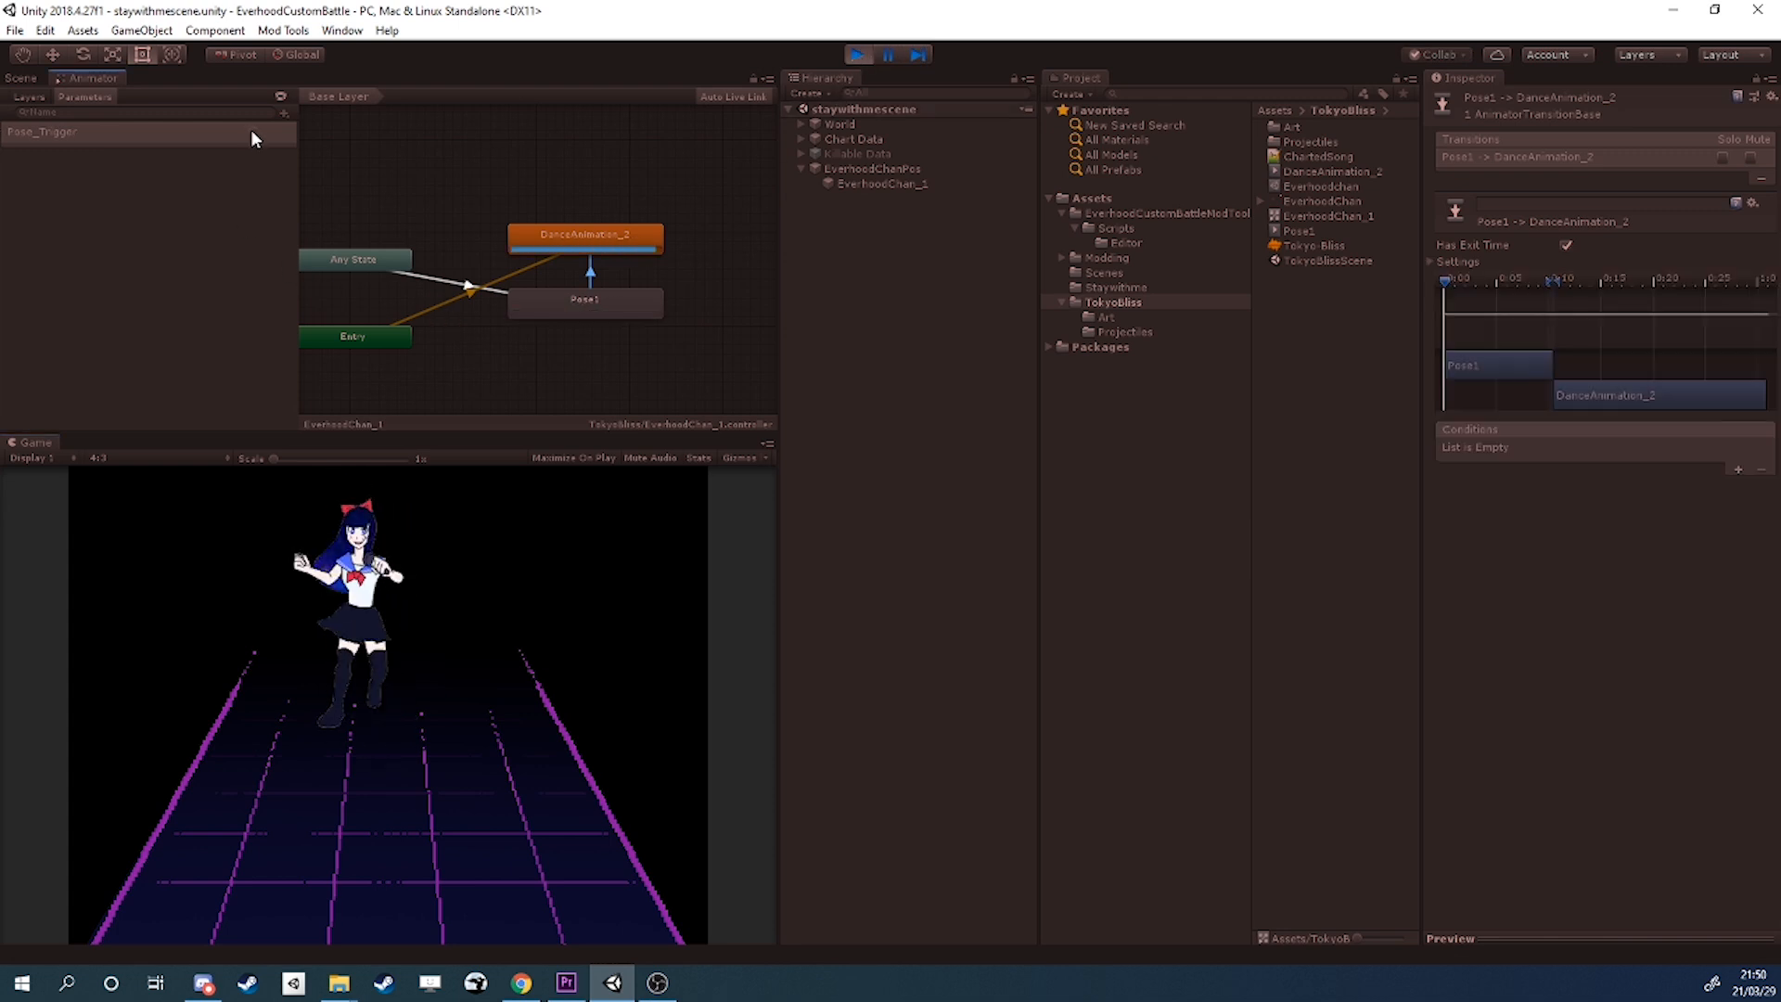
click(251, 133)
click(252, 132)
click(252, 132)
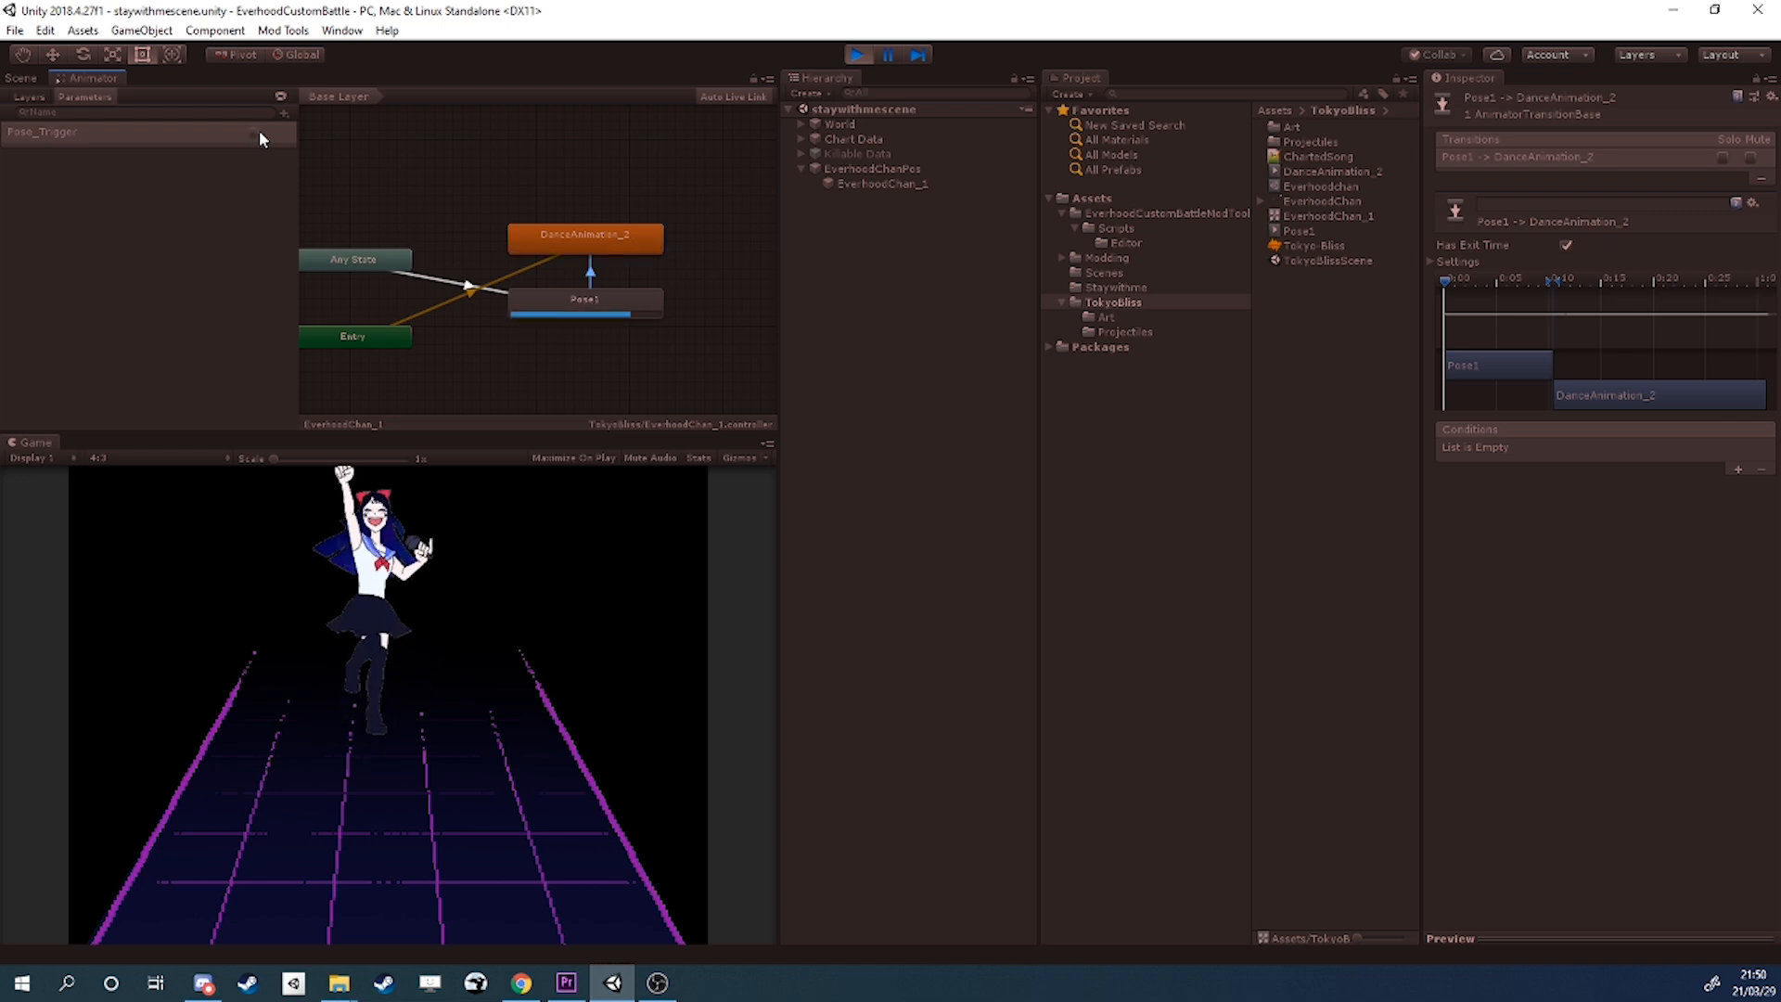
key(ctrl+p)
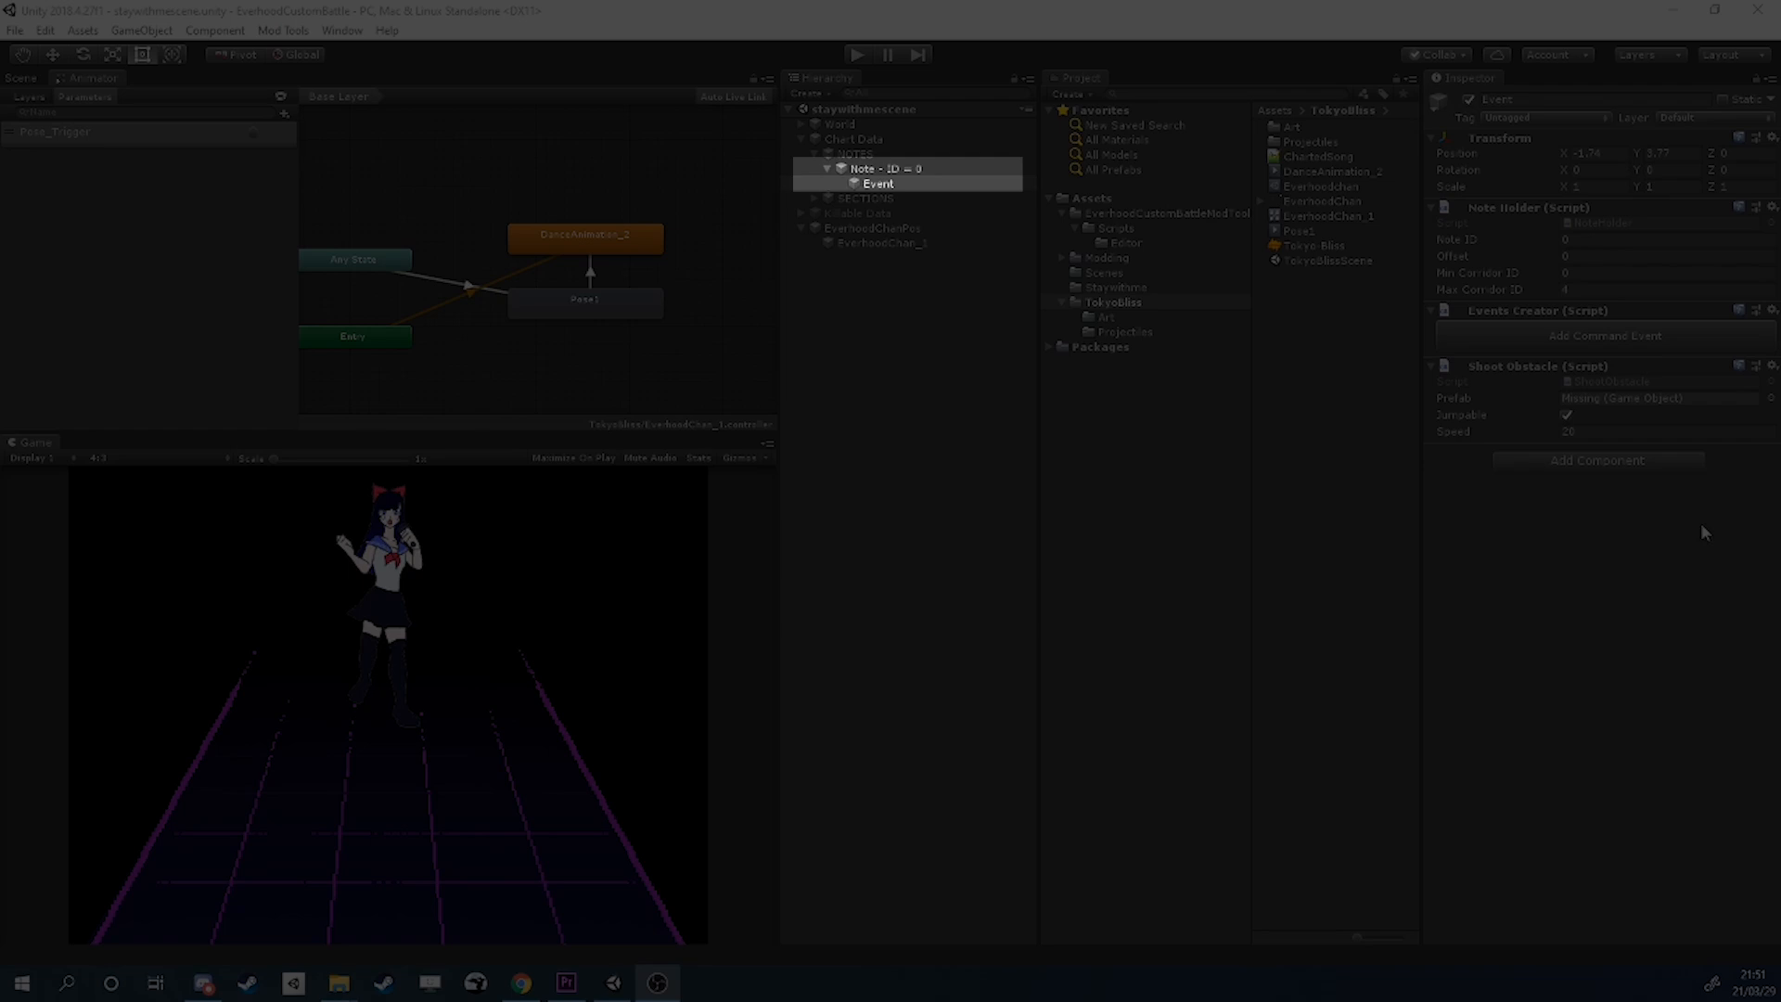
Add an animator Set trigger command to the note's Event object and assign EverhoodChan_1 as its Animator.
click(1590, 342)
mouse_move(1622, 404)
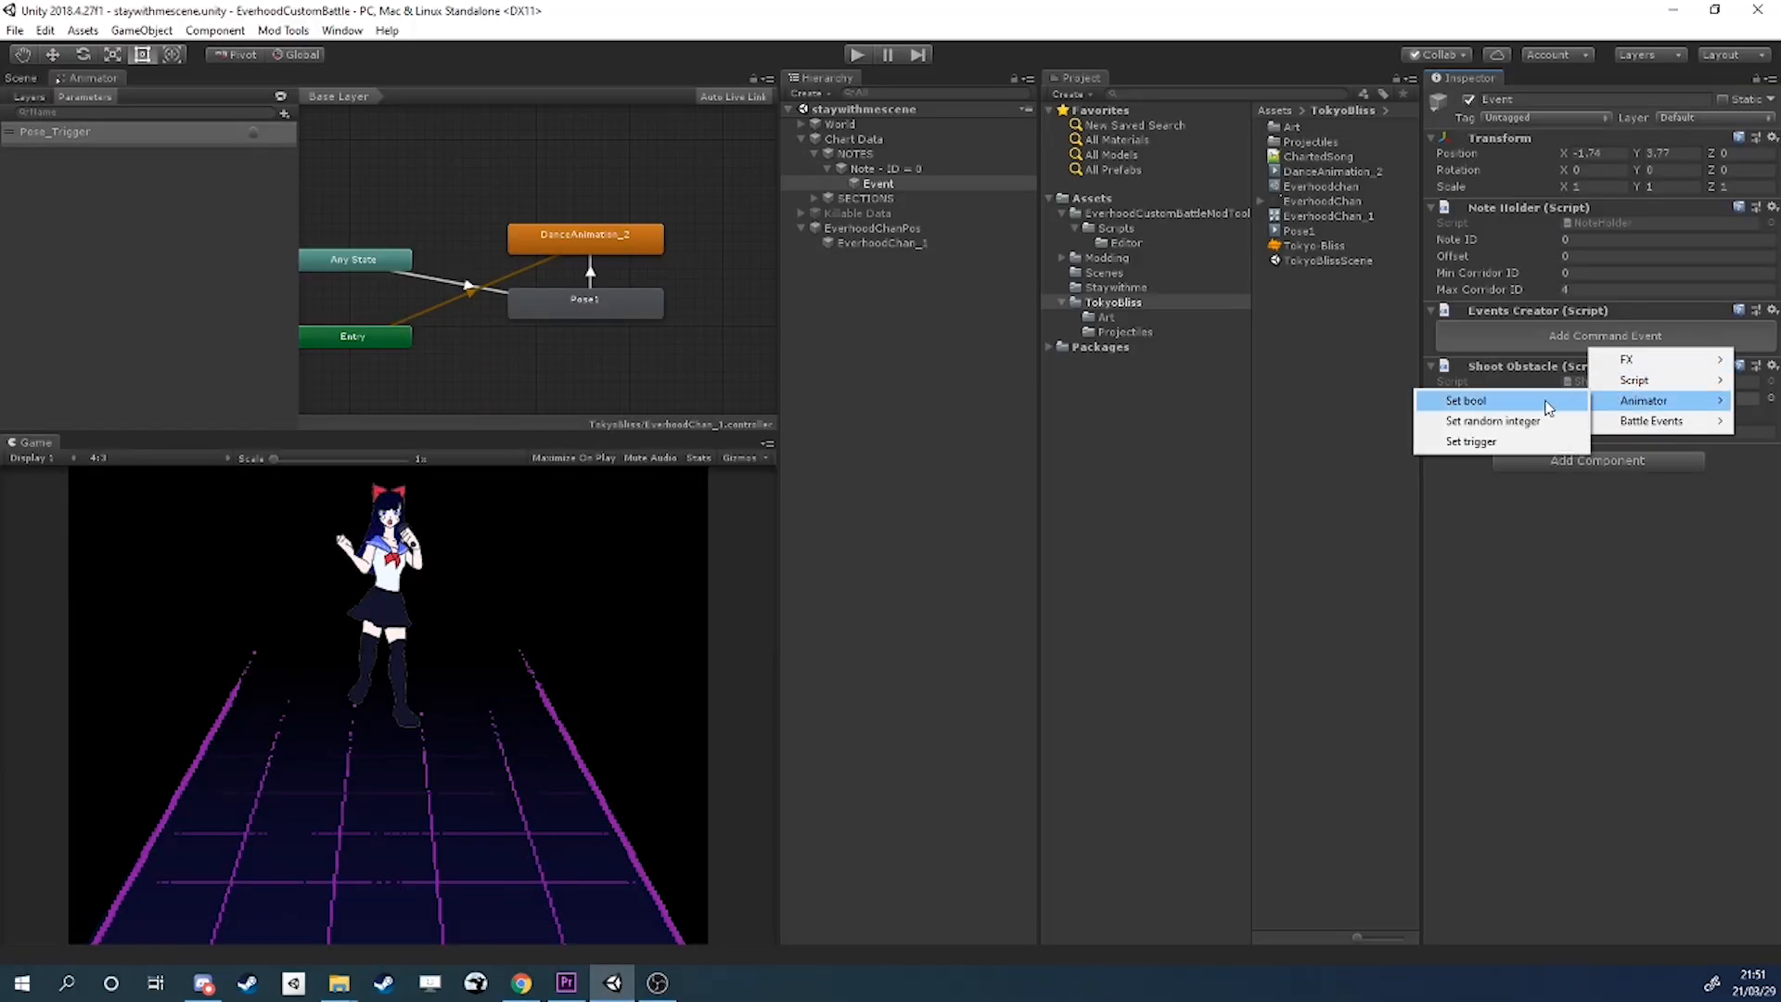
click(1510, 443)
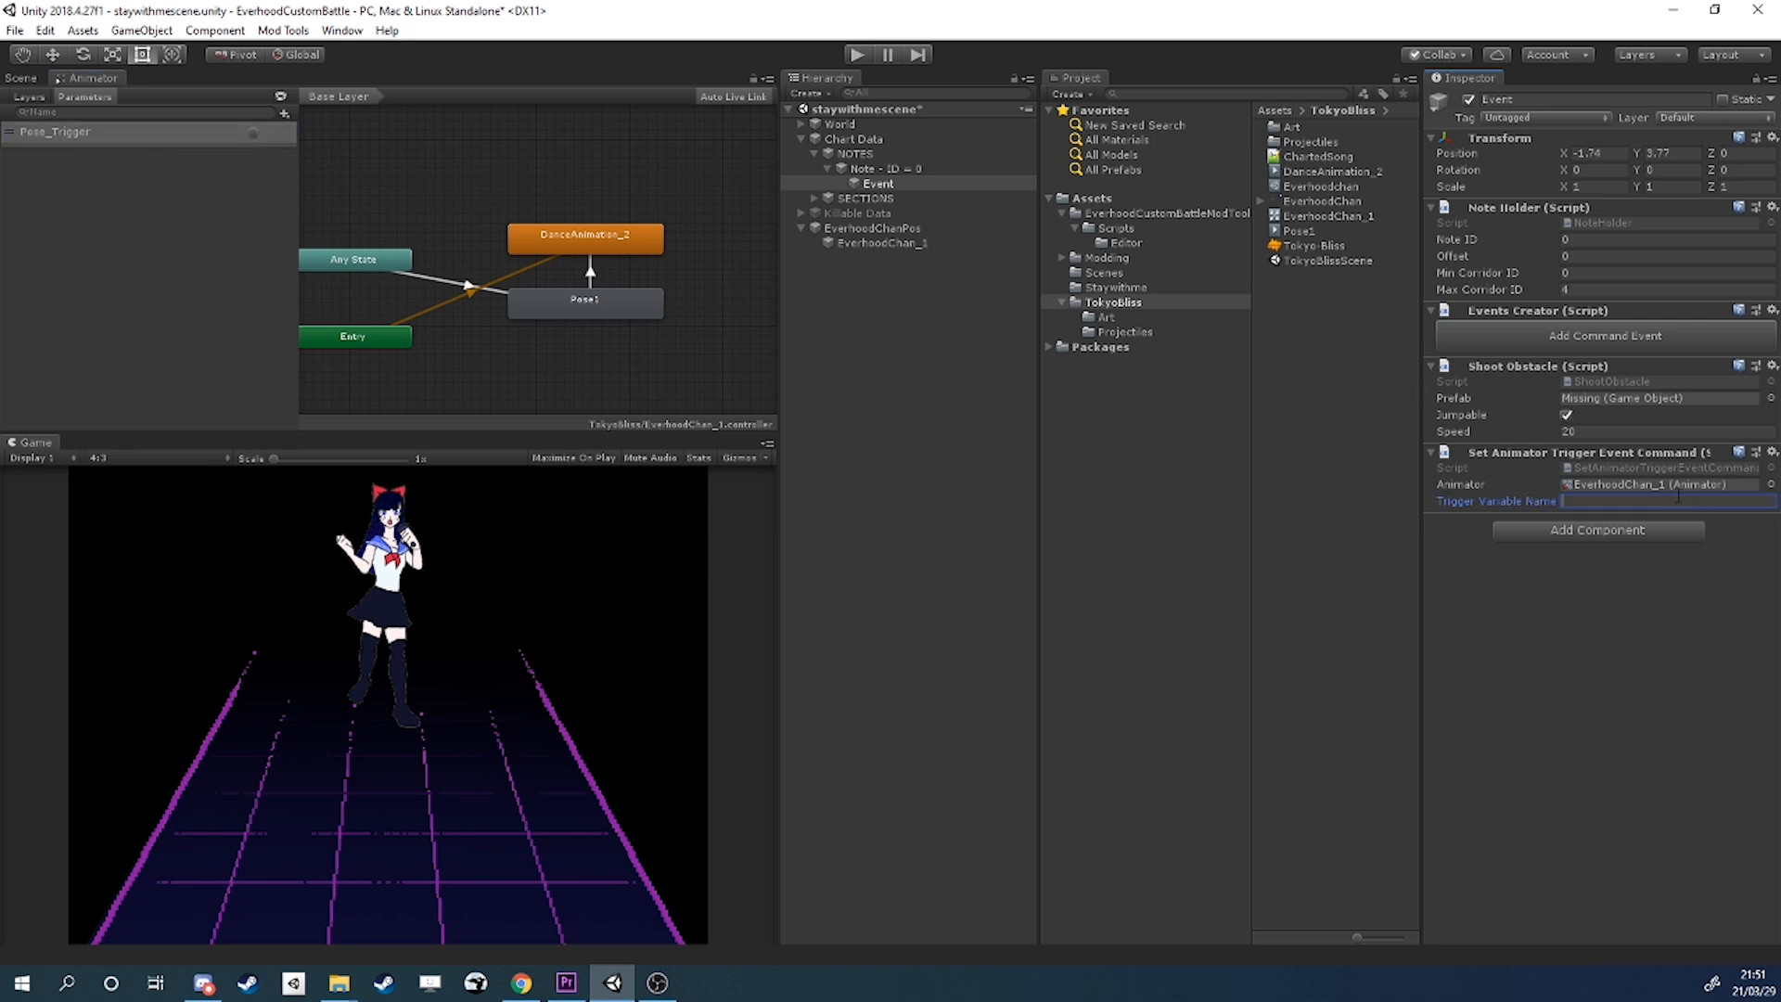
Show the particle system's Size over Lifetime curve and replay the star burst several times.
click(1626, 603)
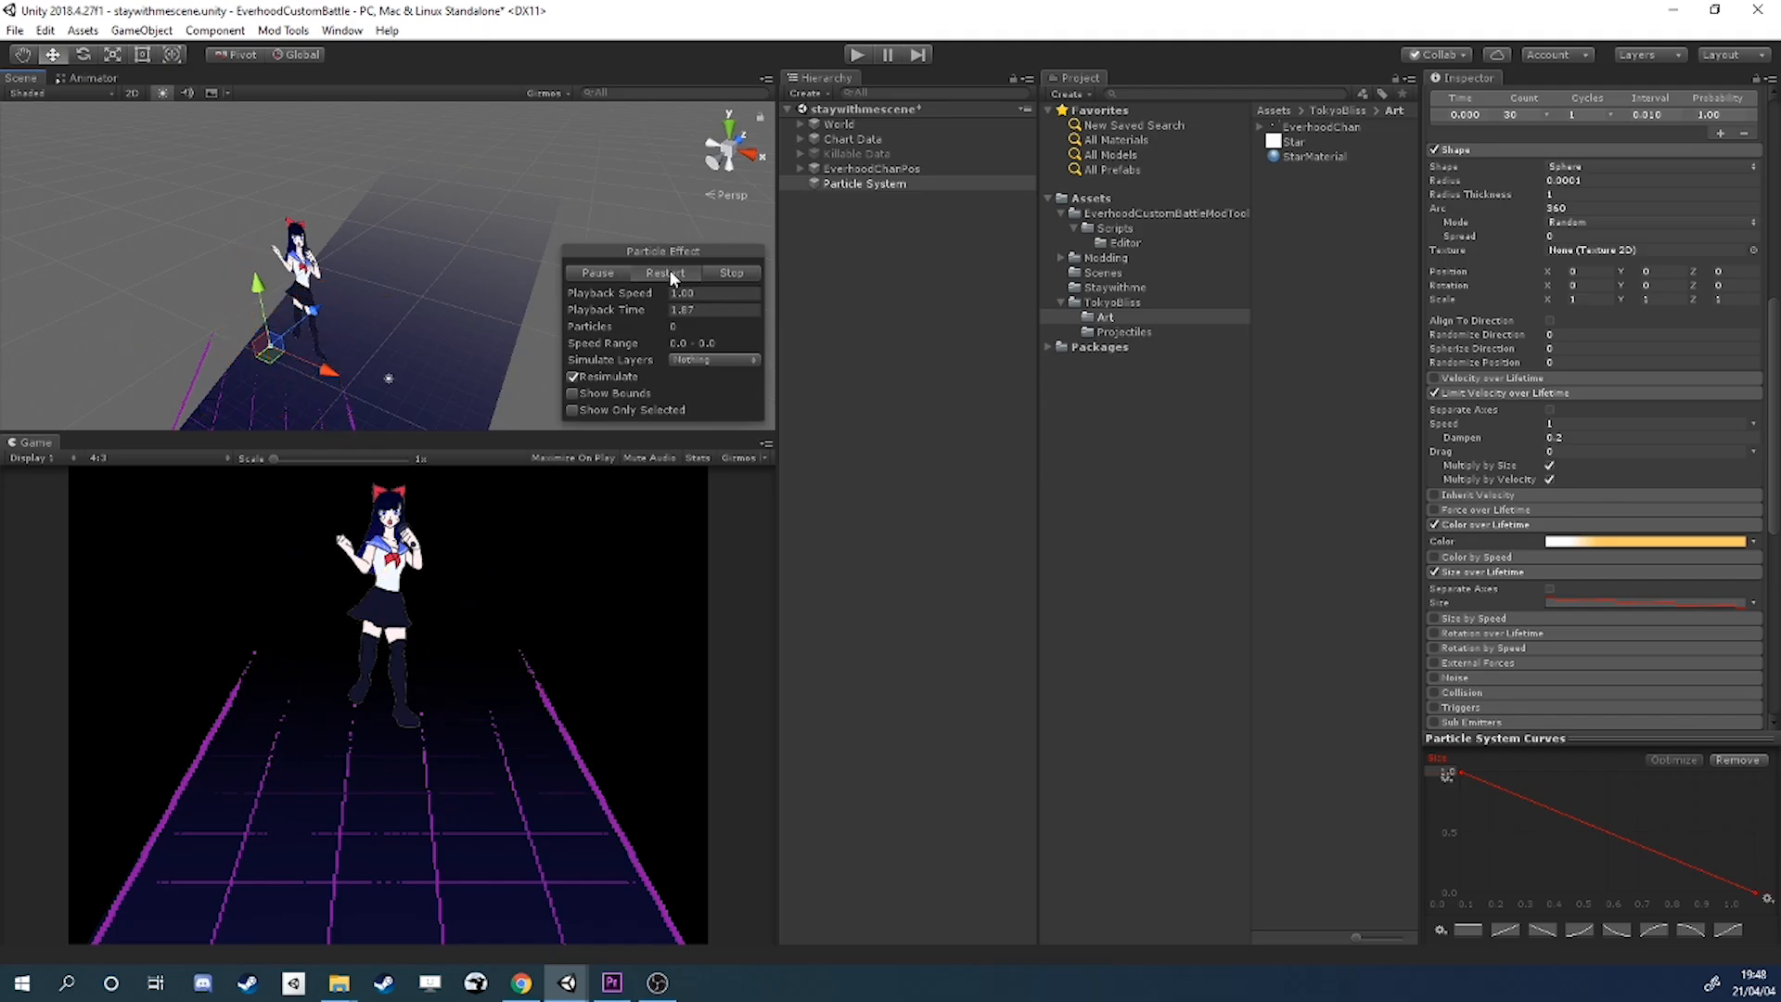
click(670, 272)
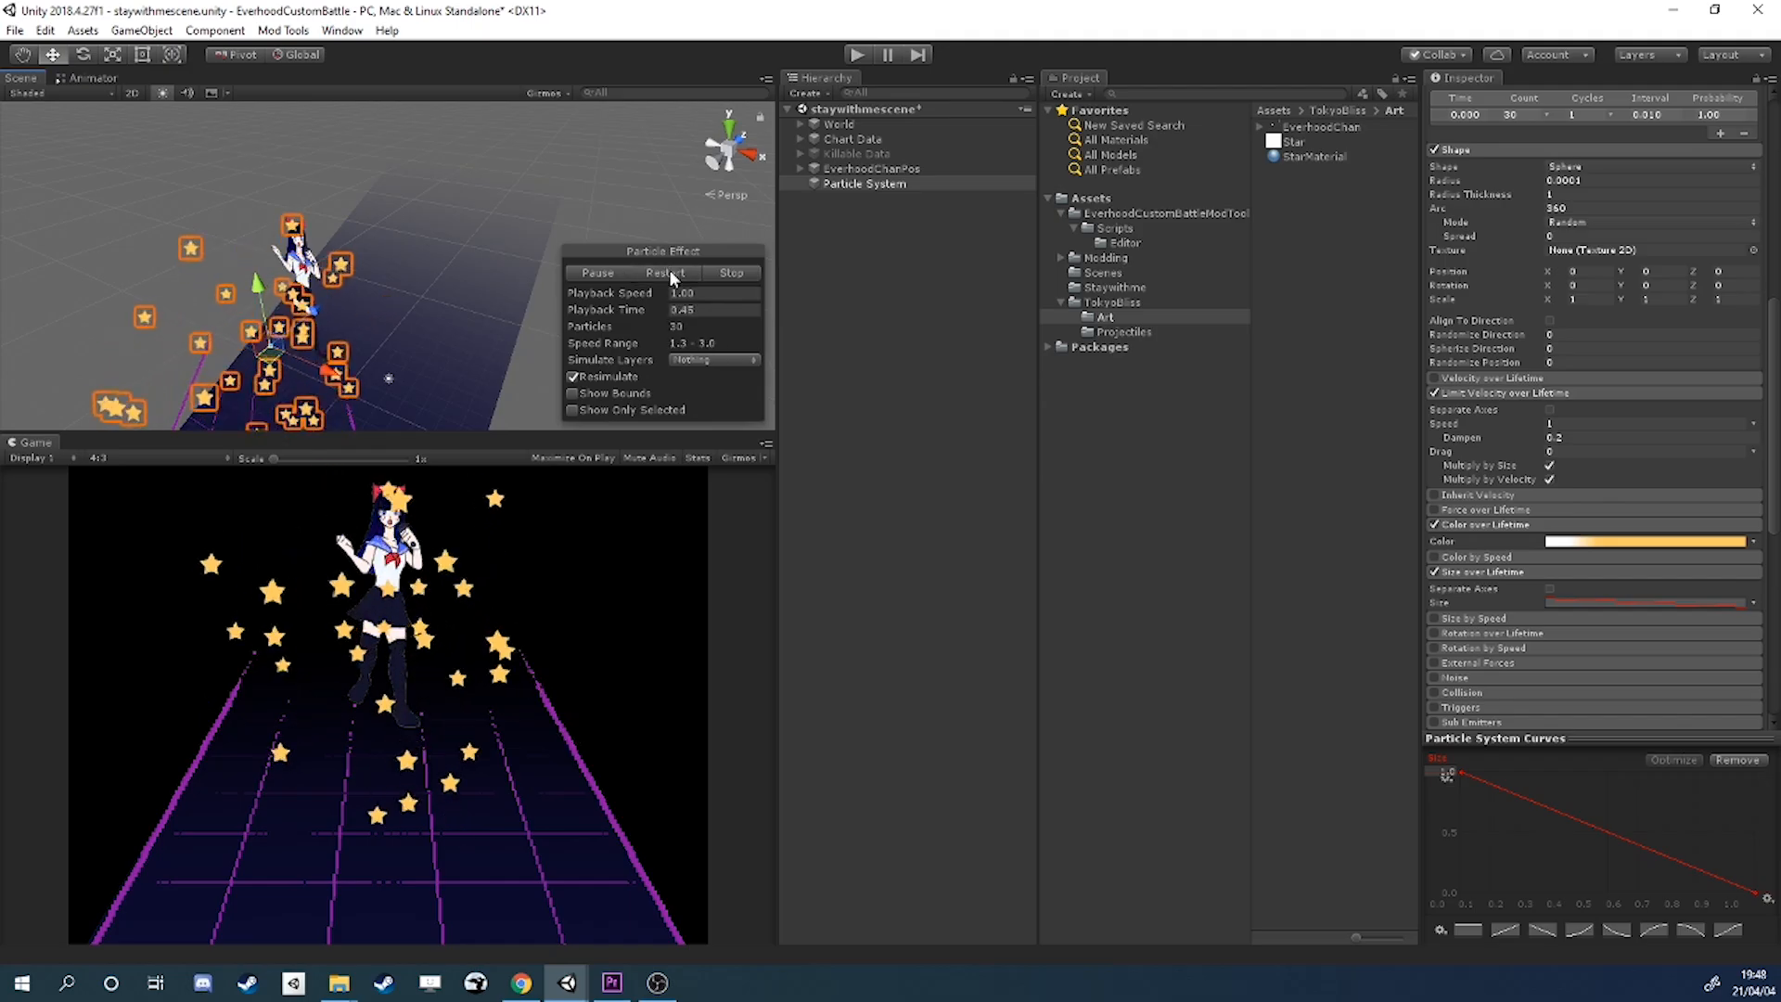
click(671, 273)
click(671, 272)
click(671, 273)
click(670, 272)
click(671, 273)
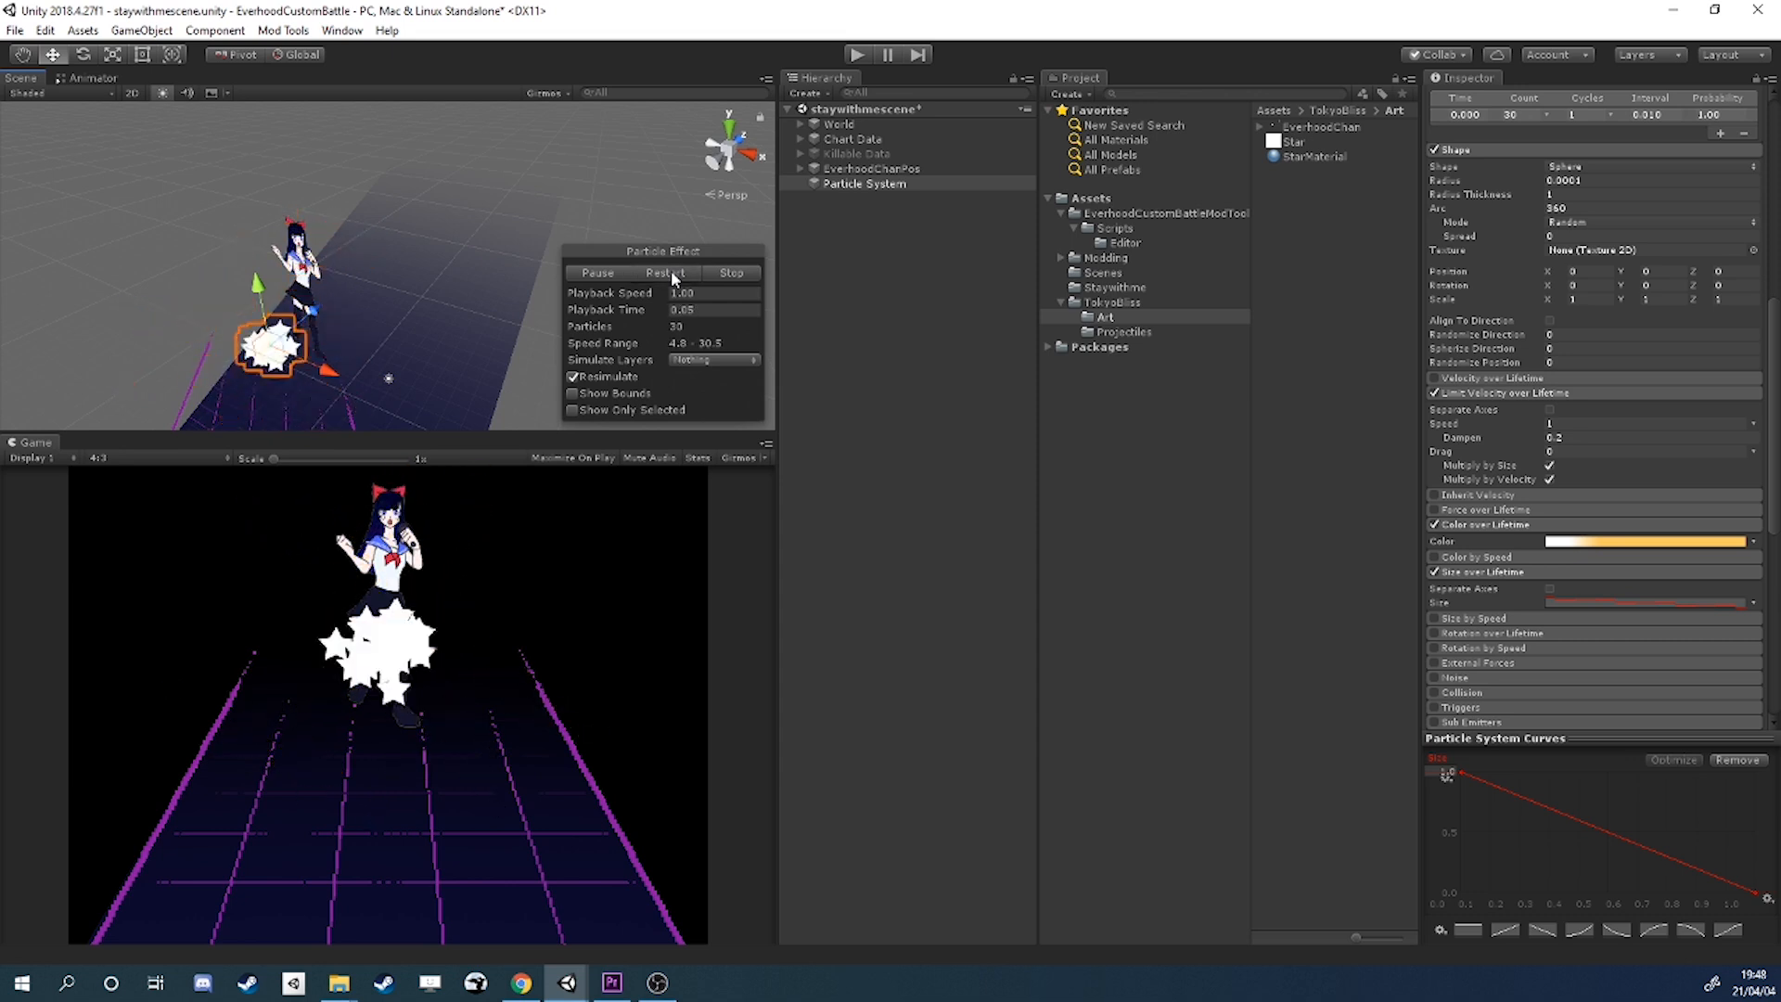
click(671, 273)
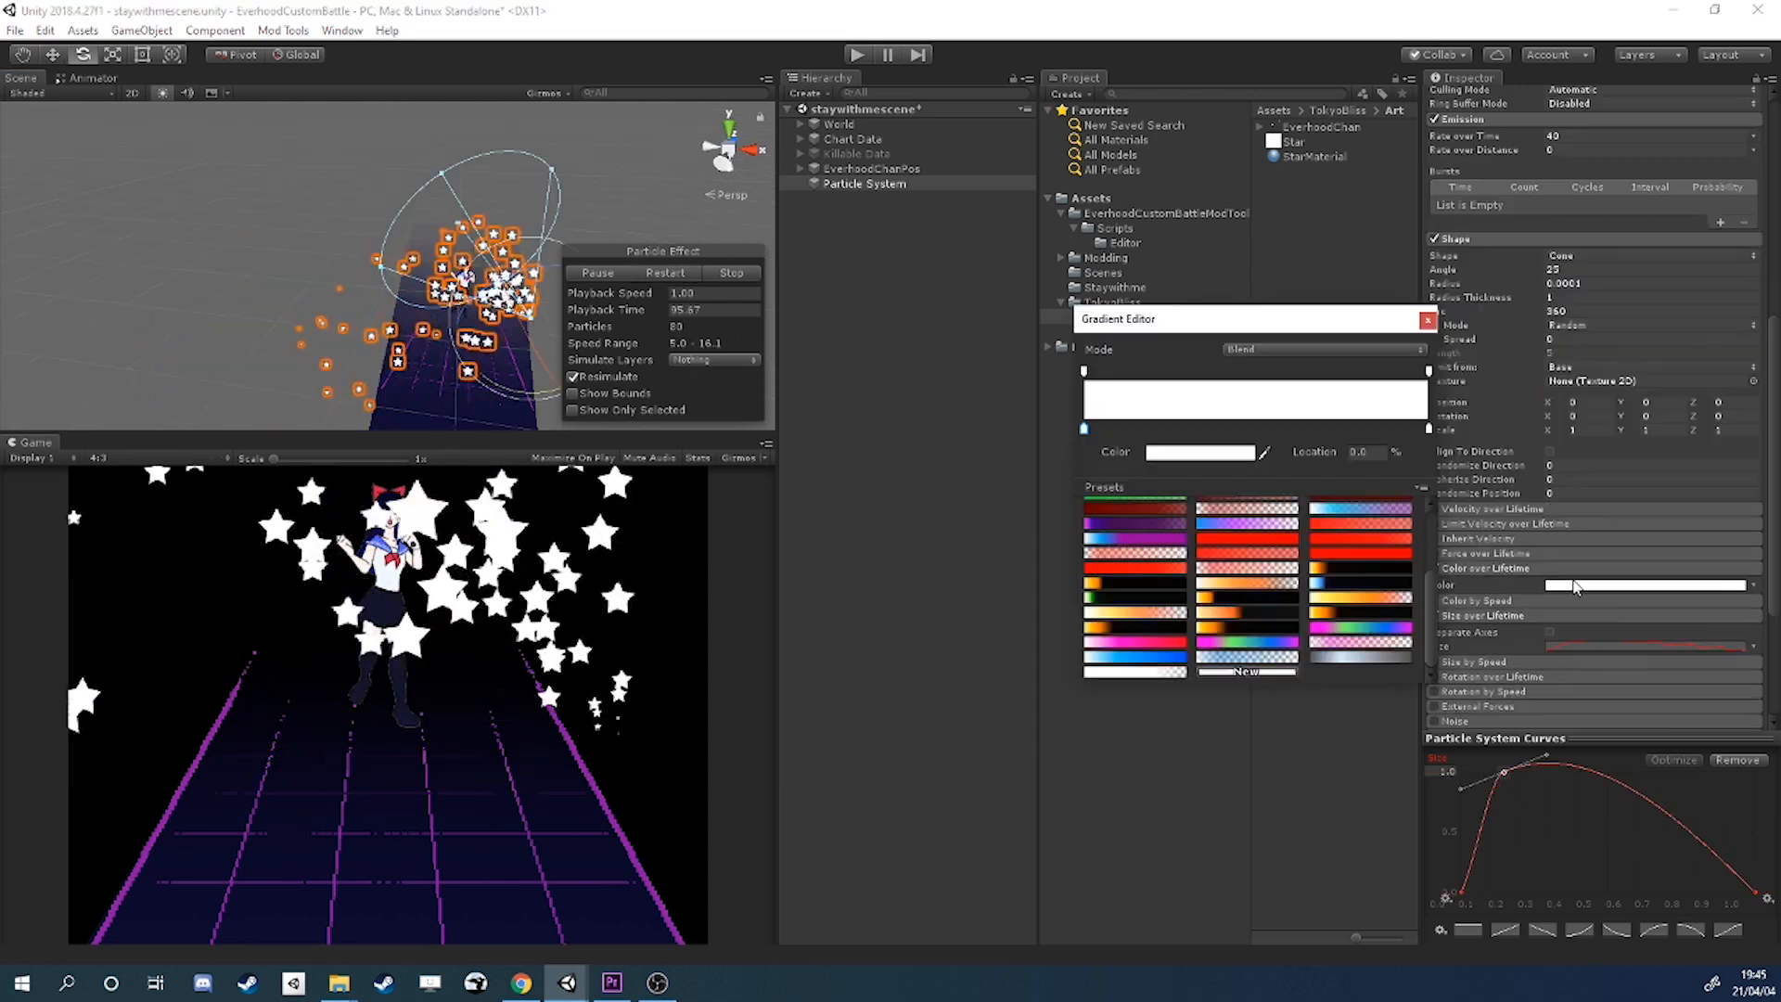
Pick a new color for the start key of the particle system's Color over Lifetime gradient.
click(1195, 453)
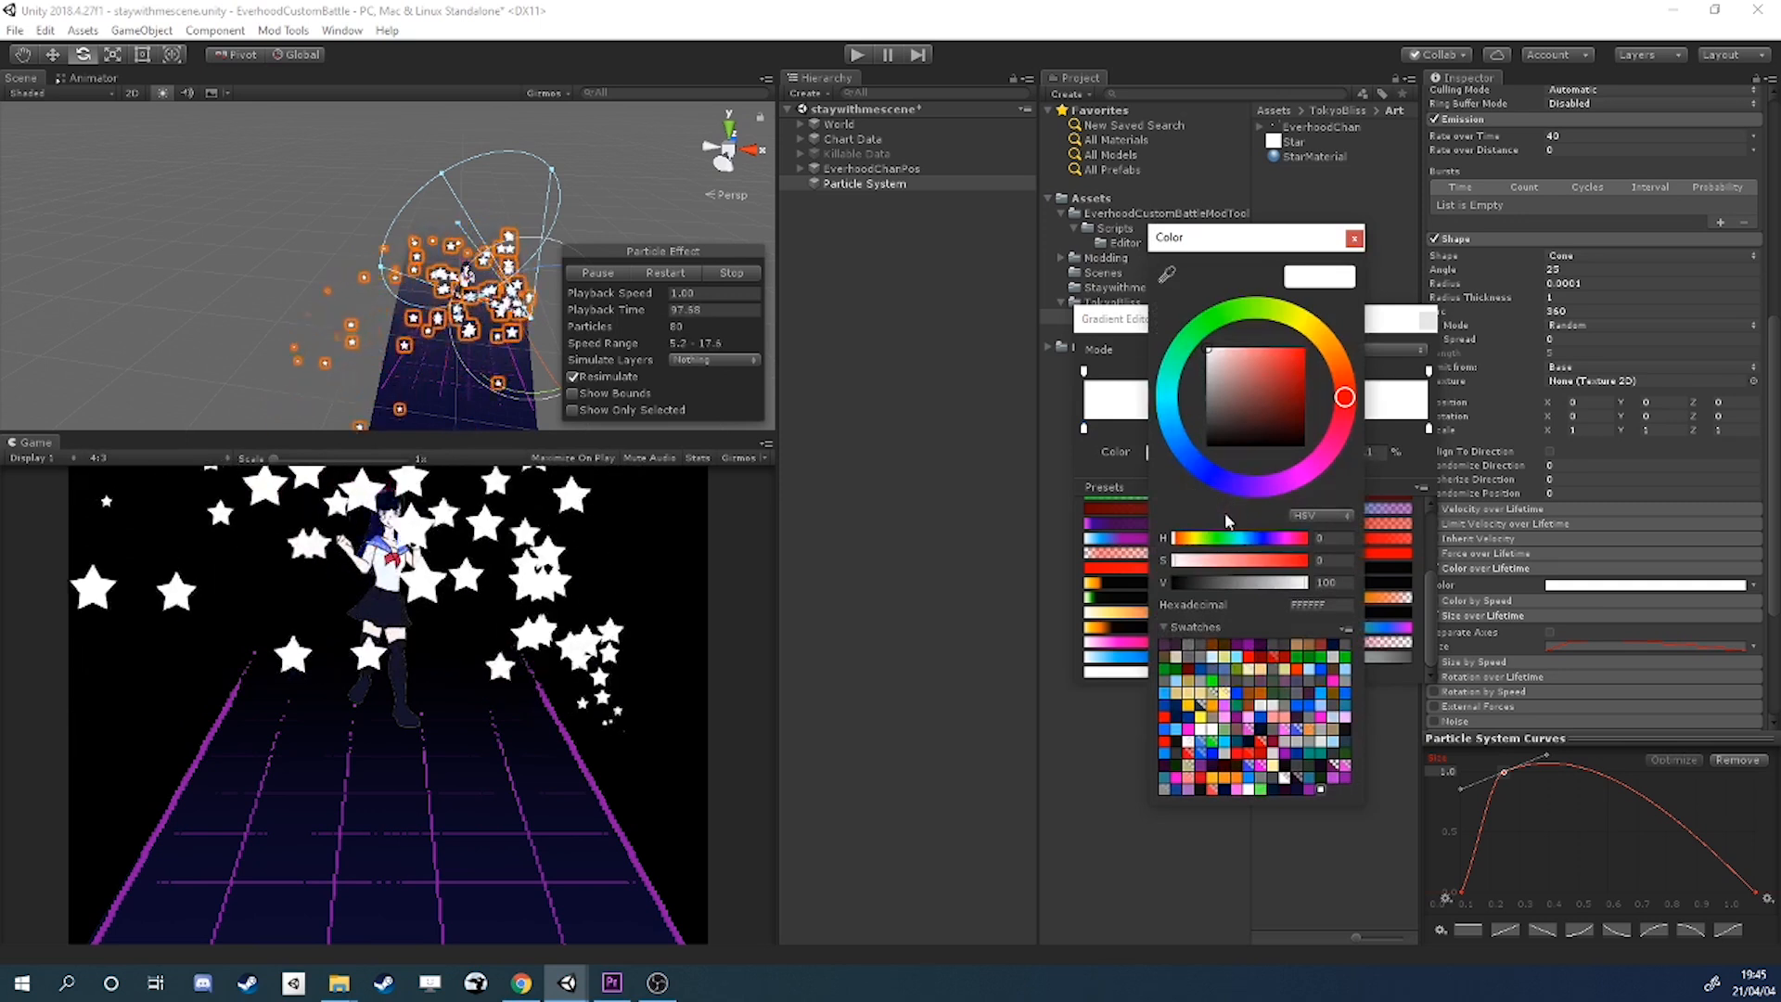
drag(1244, 395, 1336, 298)
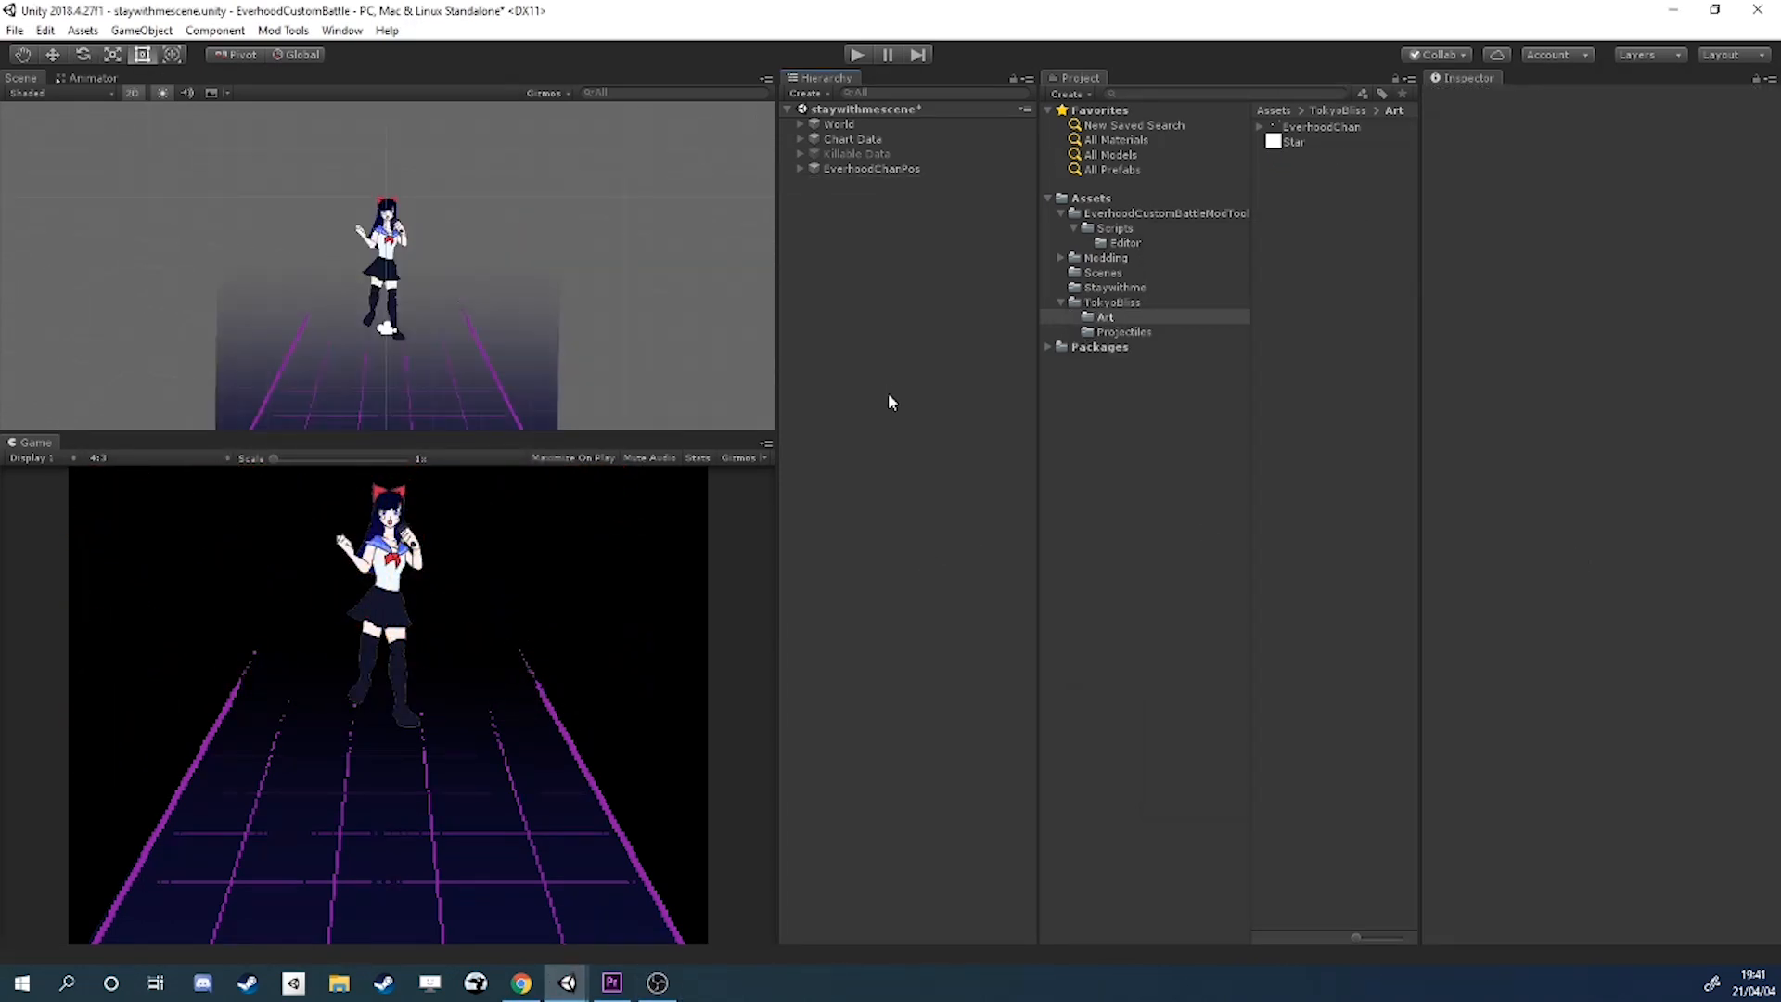
Add a Particle System to the scene and lower it to Y 3.38, near EverhoodChan's feet.
right_click(857, 301)
mouse_move(977, 492)
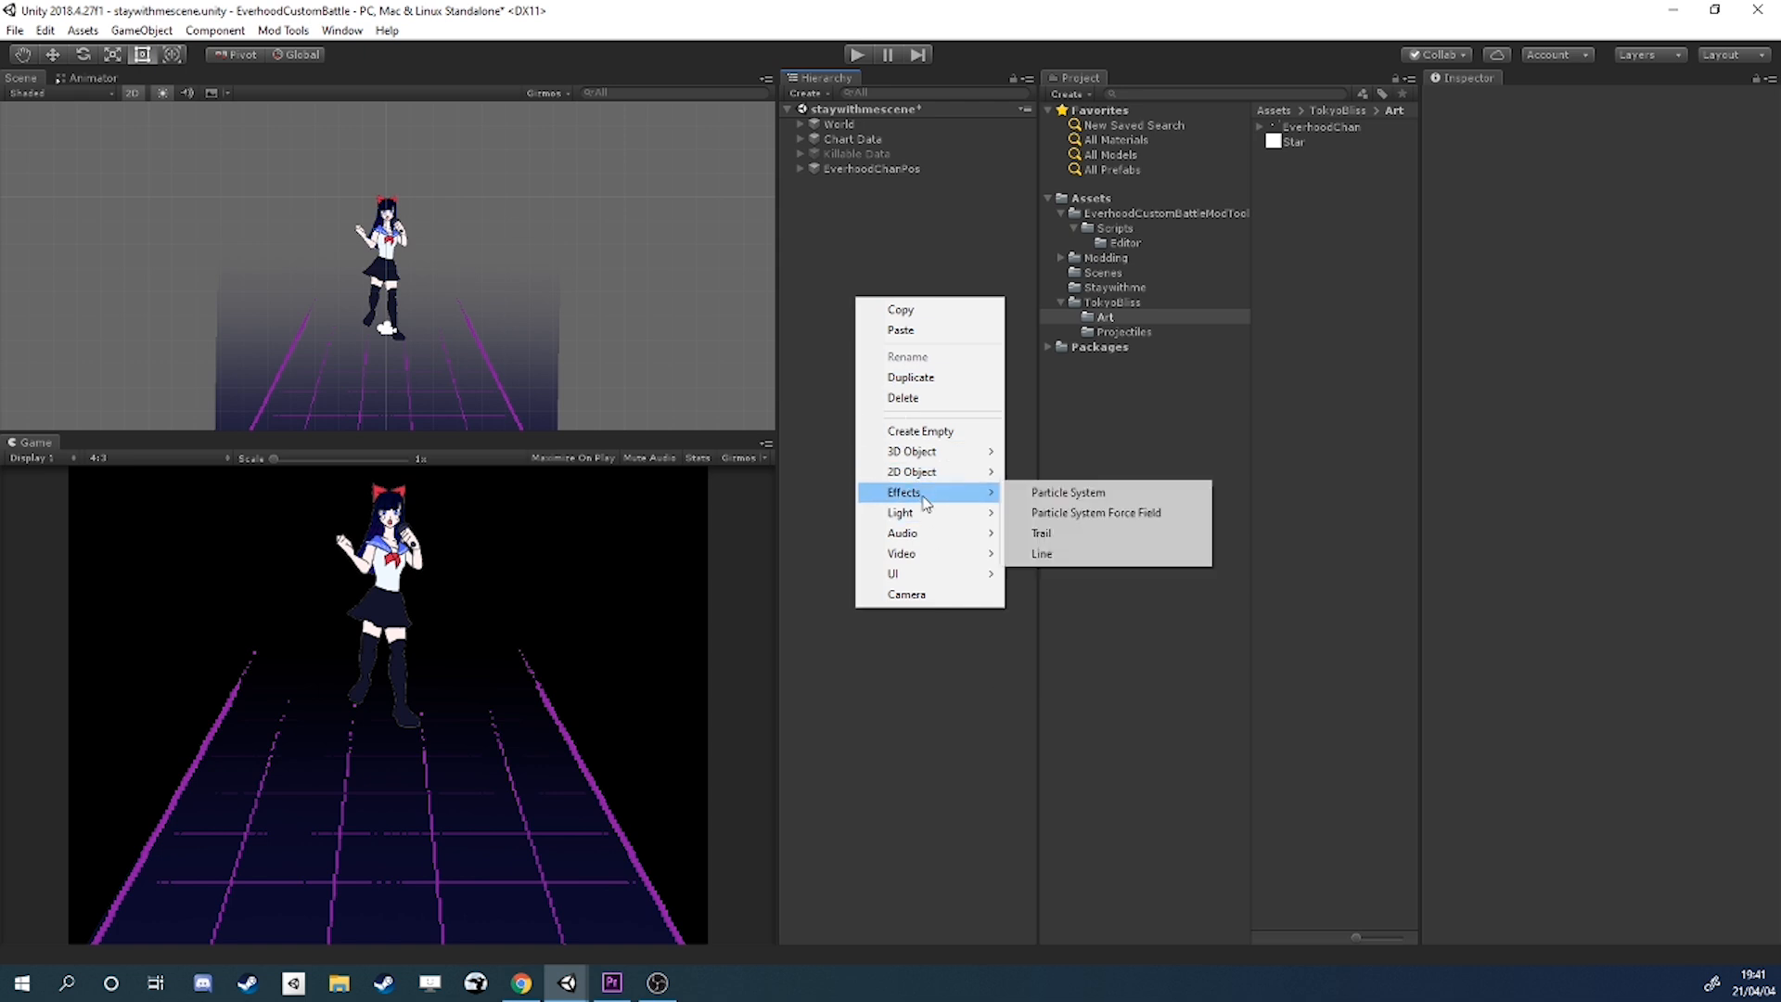
click(1041, 494)
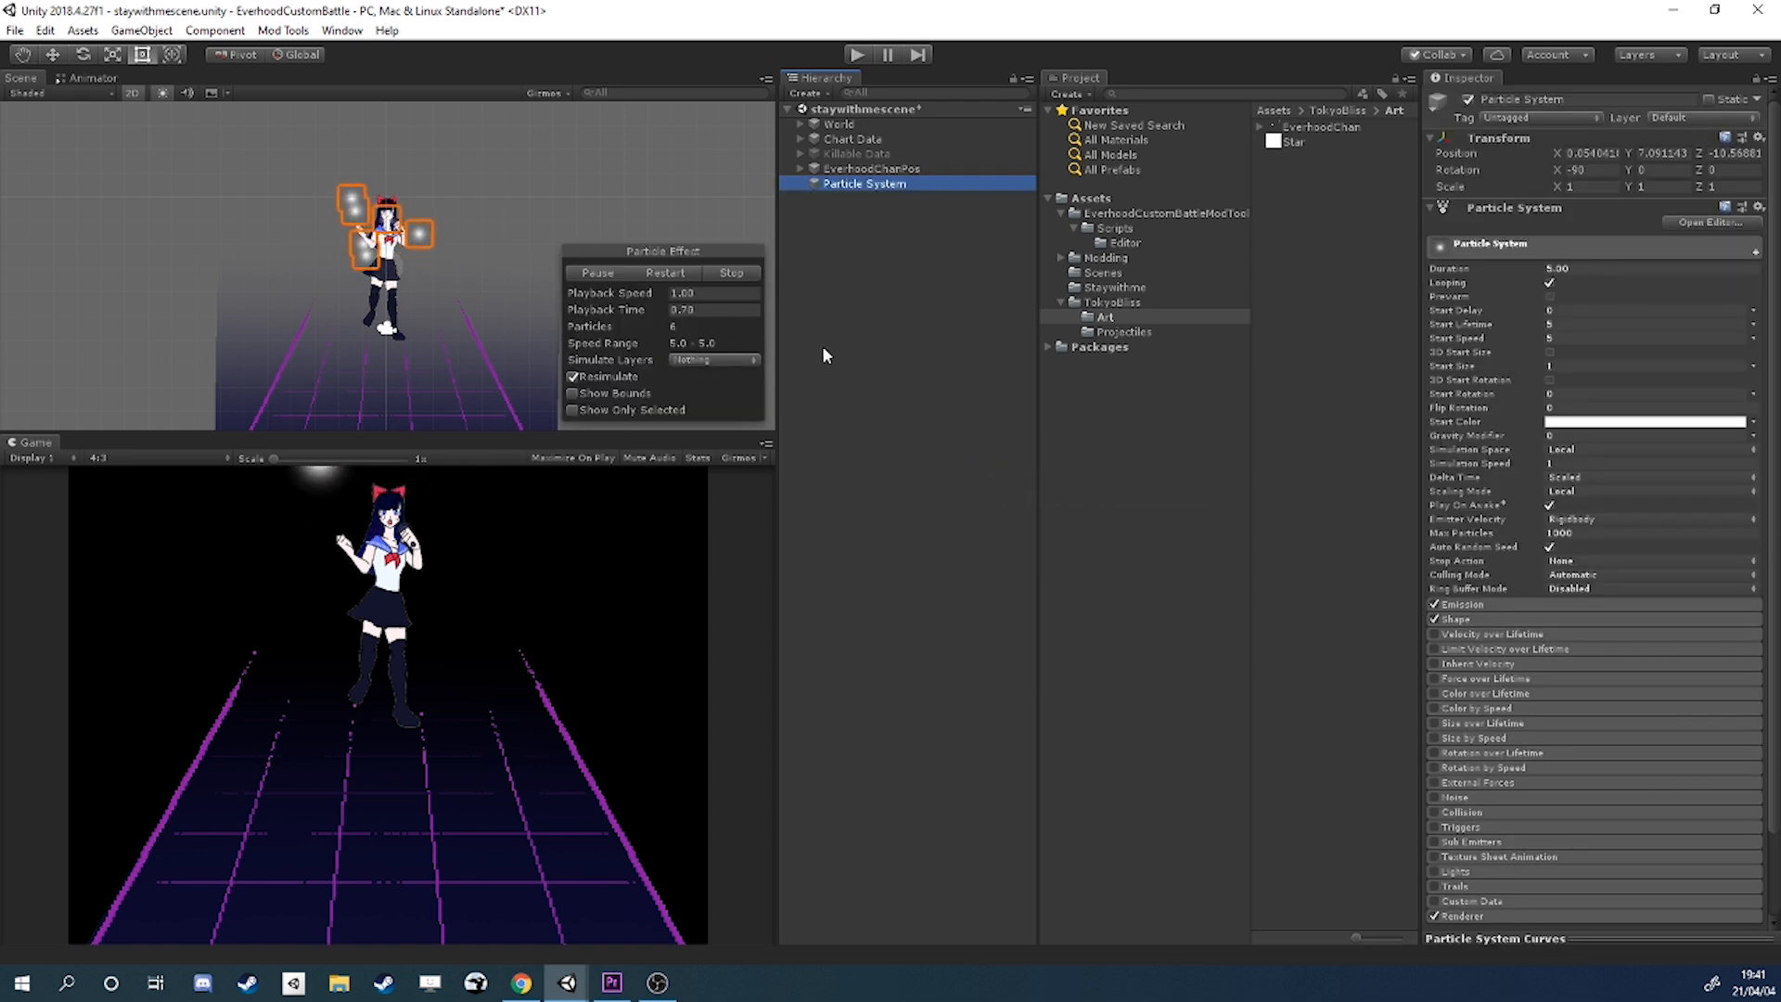
drag(388, 193, 388, 281)
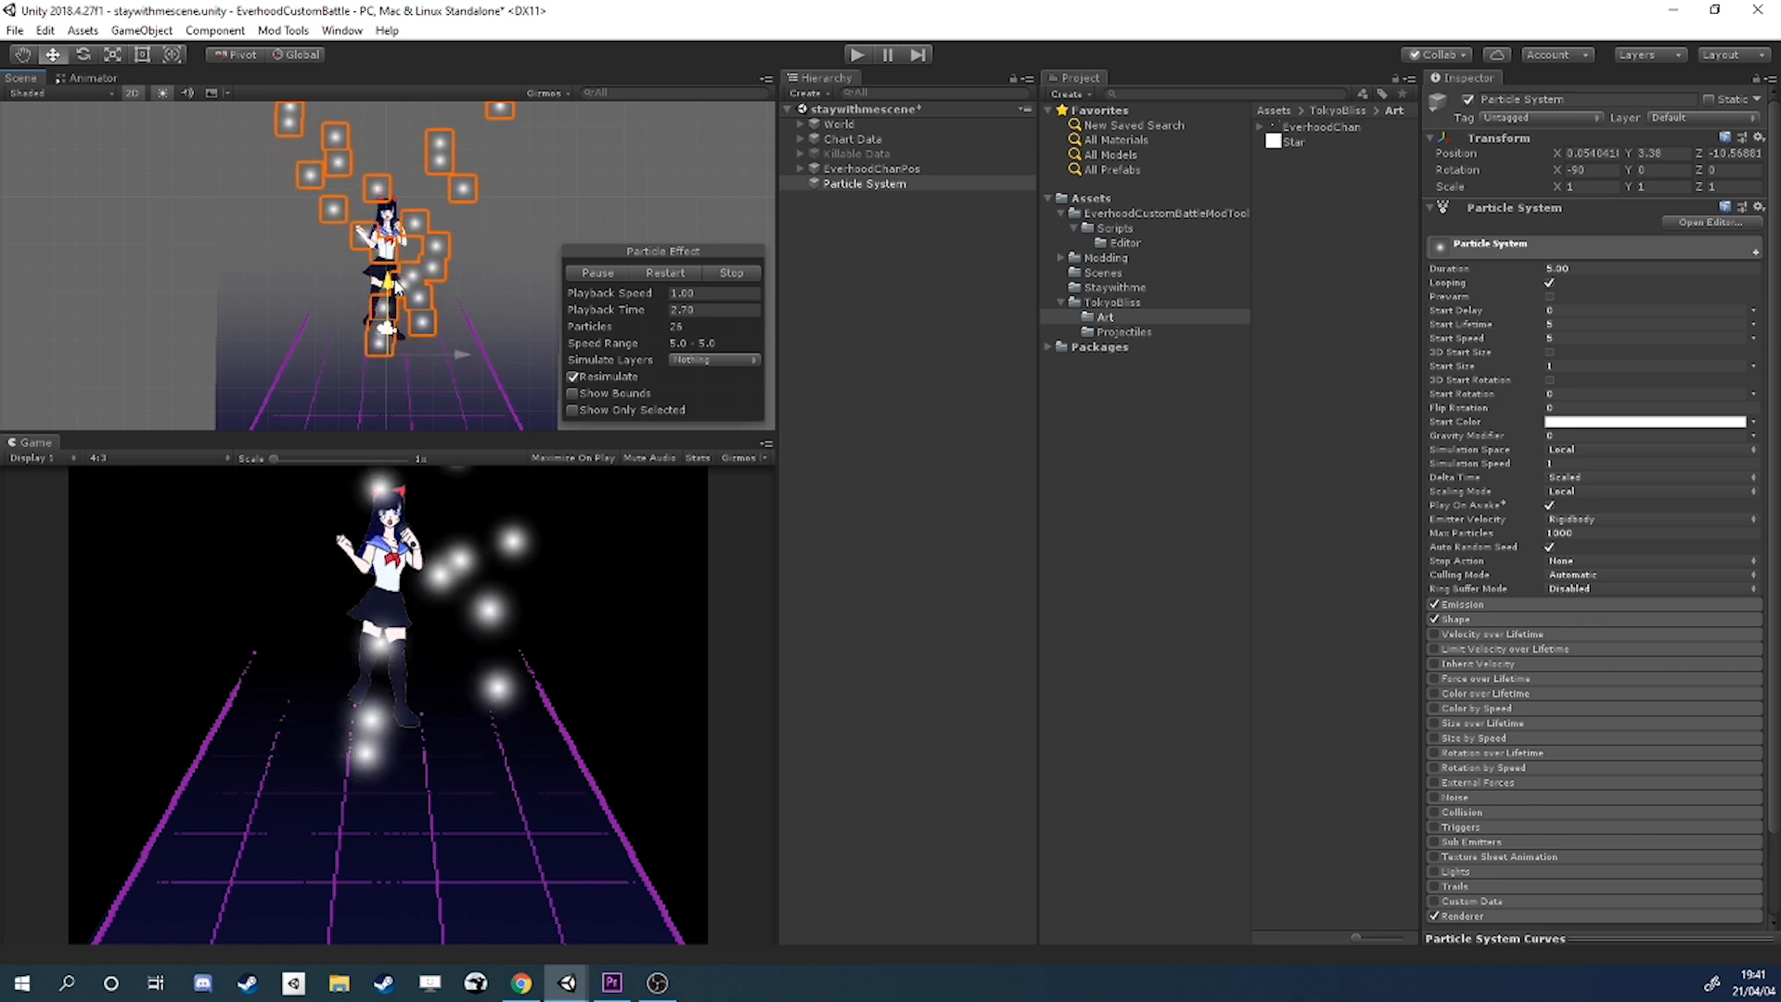
click(1458, 617)
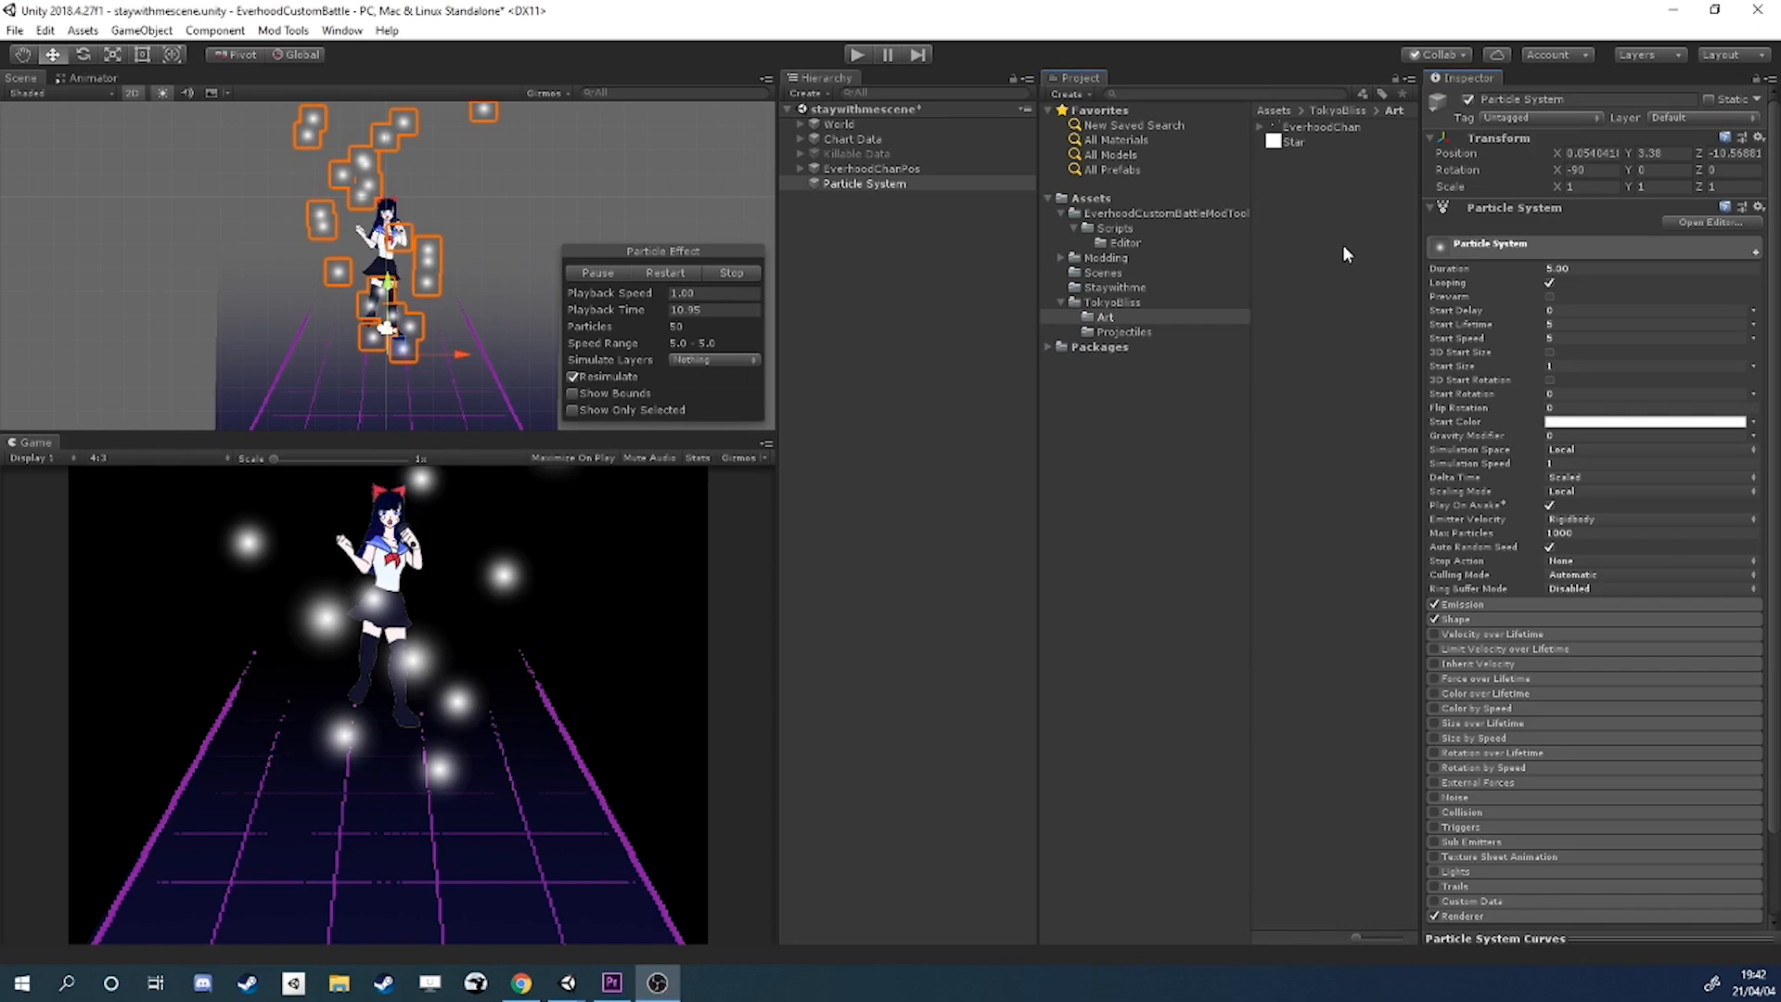
Create a new material named StarMaterial in the TokyoBliss Art folder.
click(1344, 246)
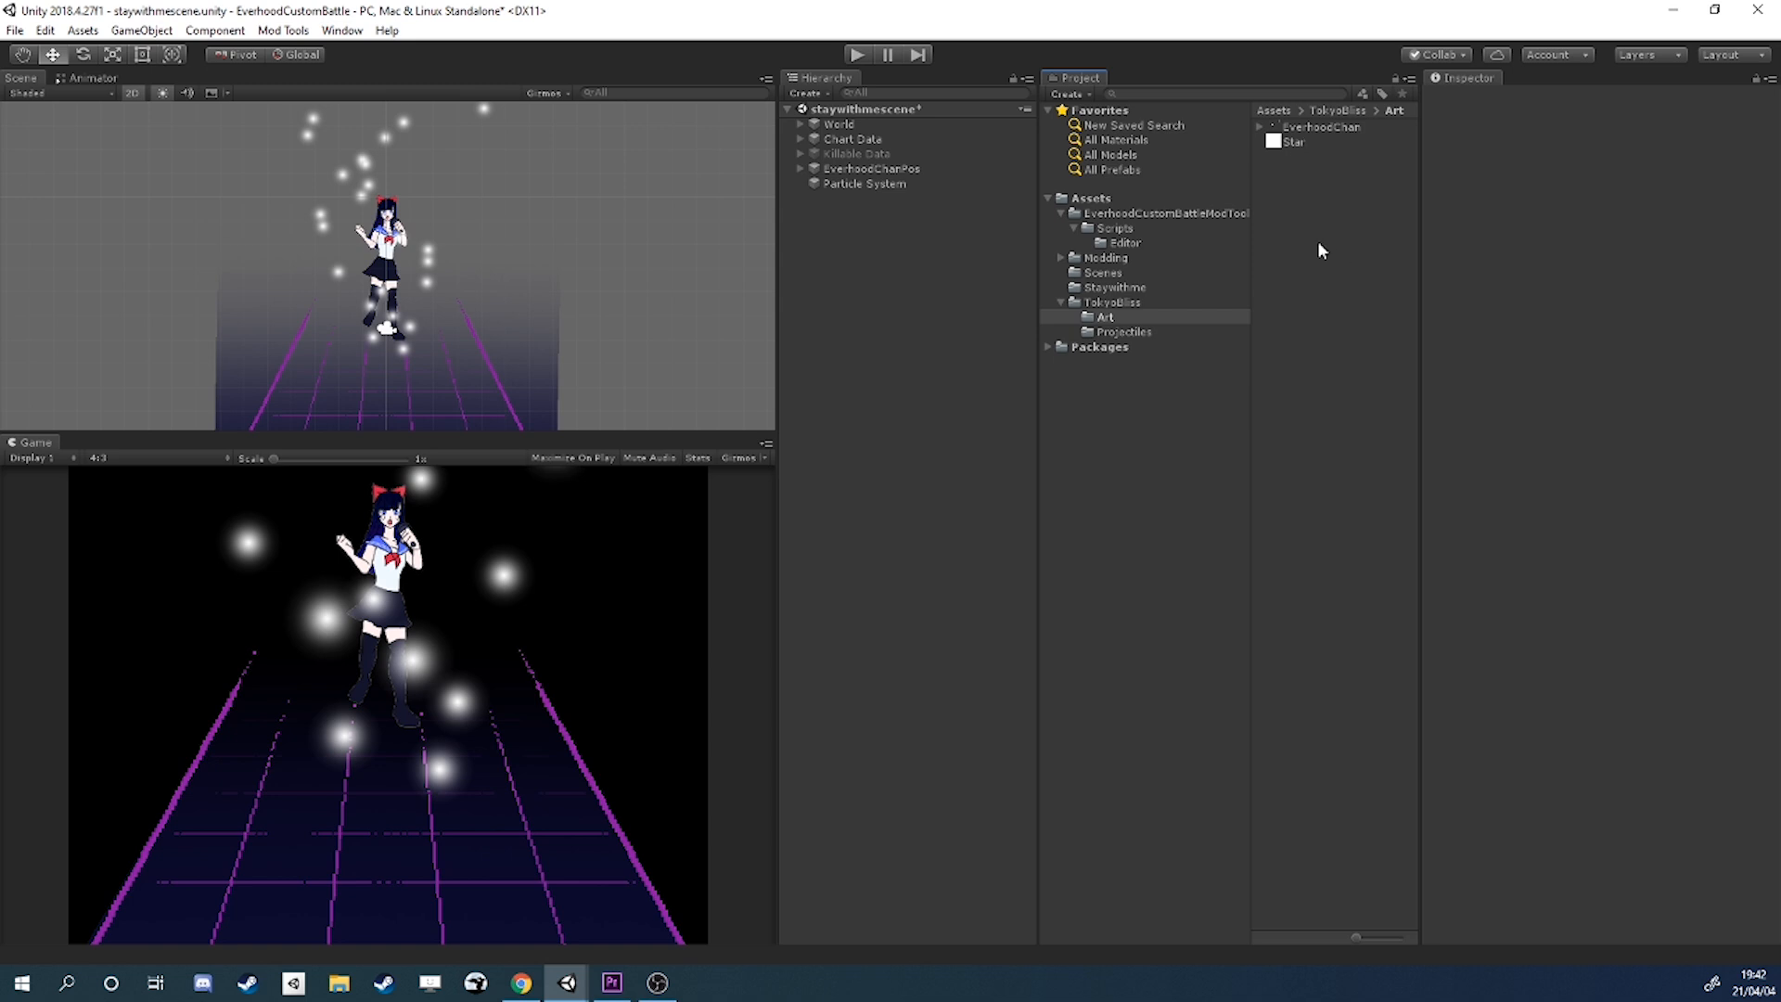
right_click(1322, 209)
mouse_move(1364, 220)
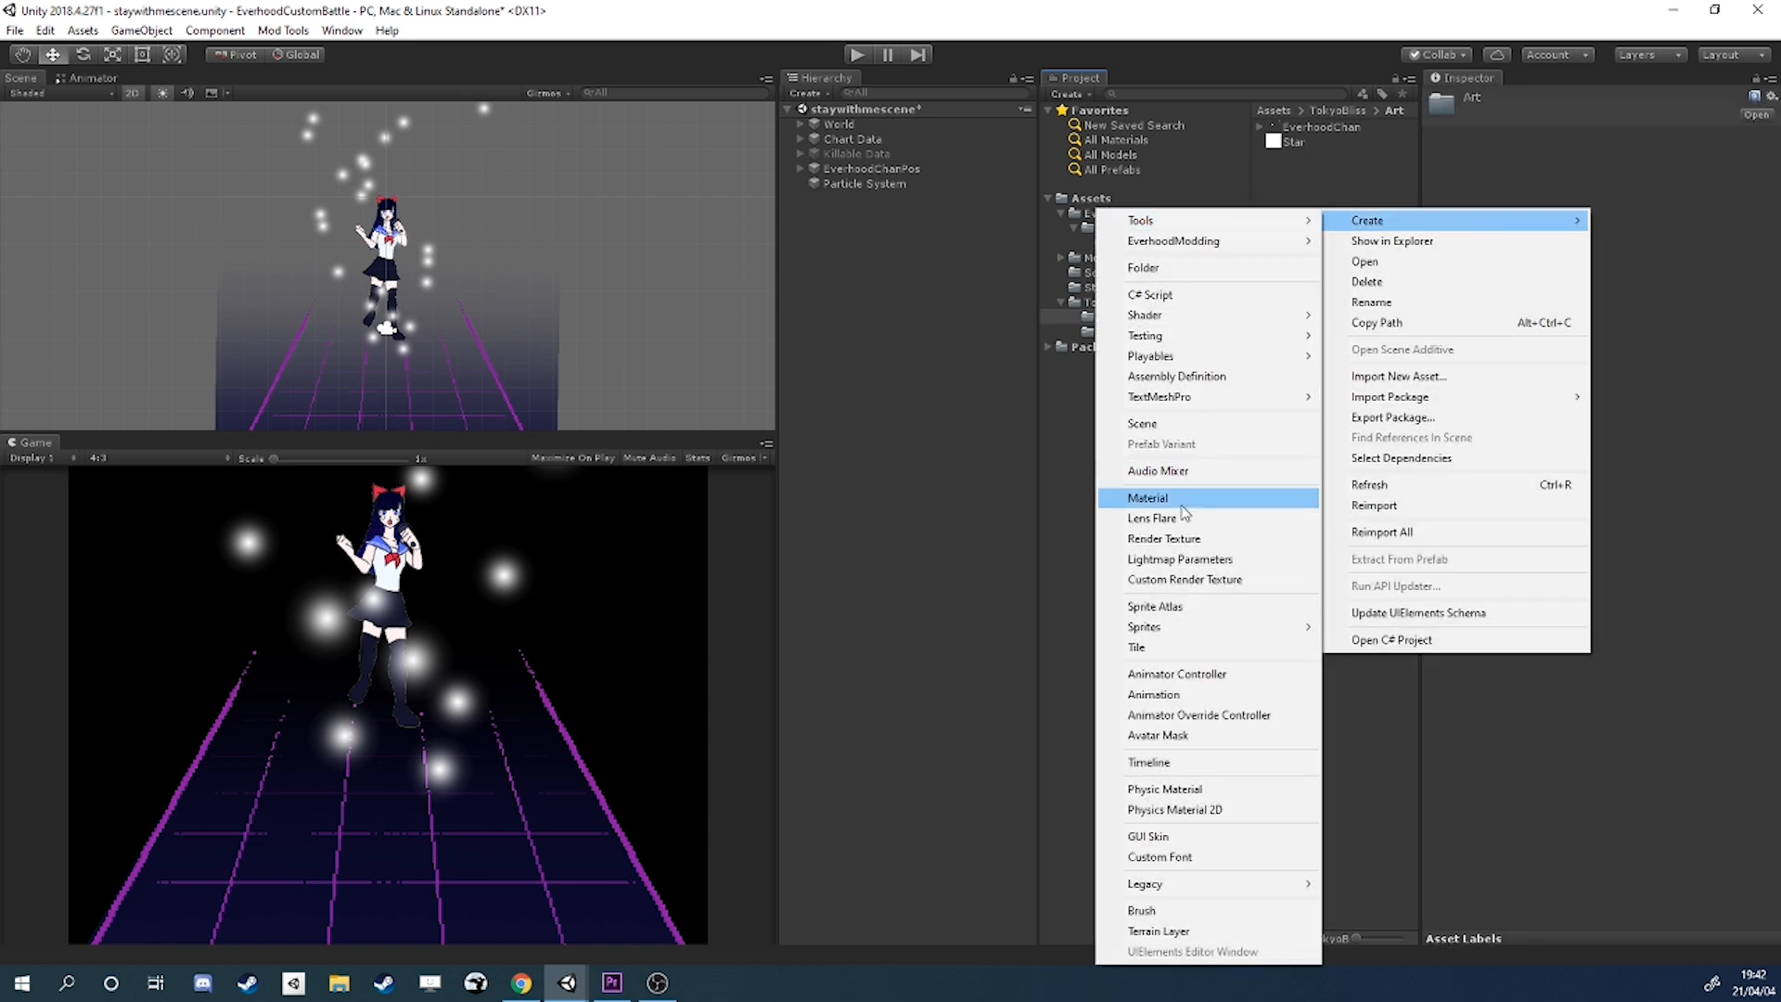
click(1182, 506)
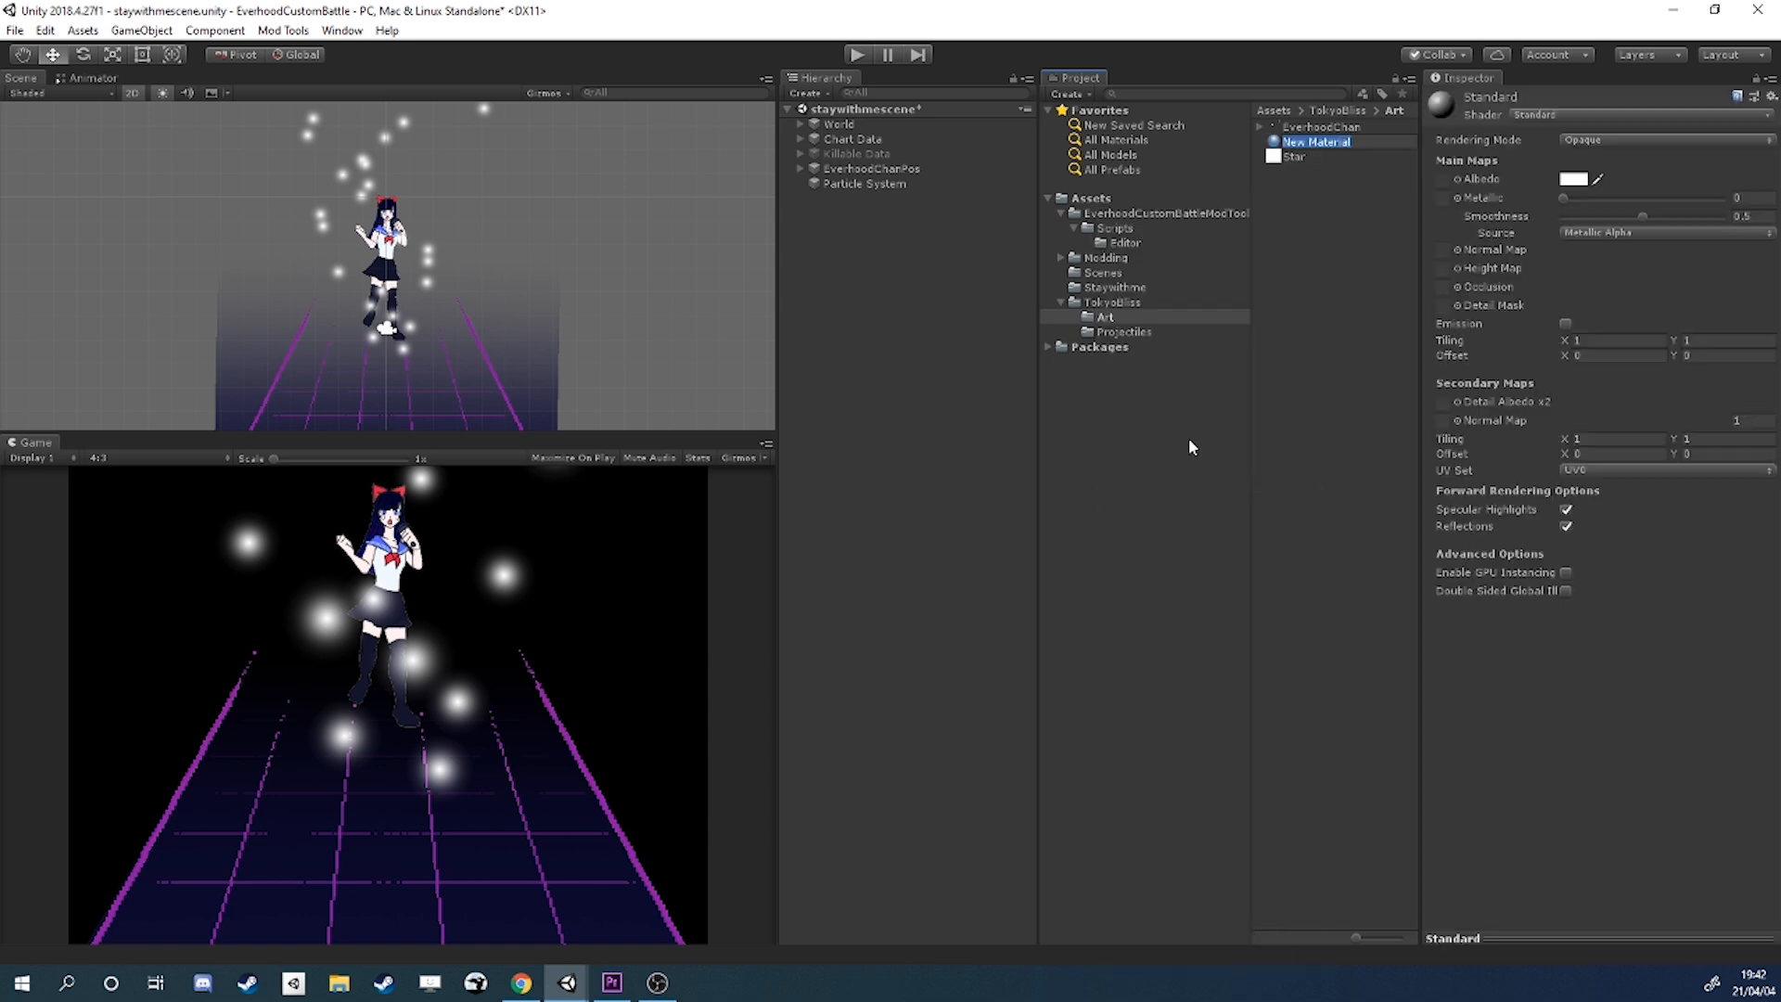
key(Return)
Give StarMaterial the Particles/Standard Unlit shader, the Star texture as its Albedo map and the Fade rendering mode.
click(1533, 114)
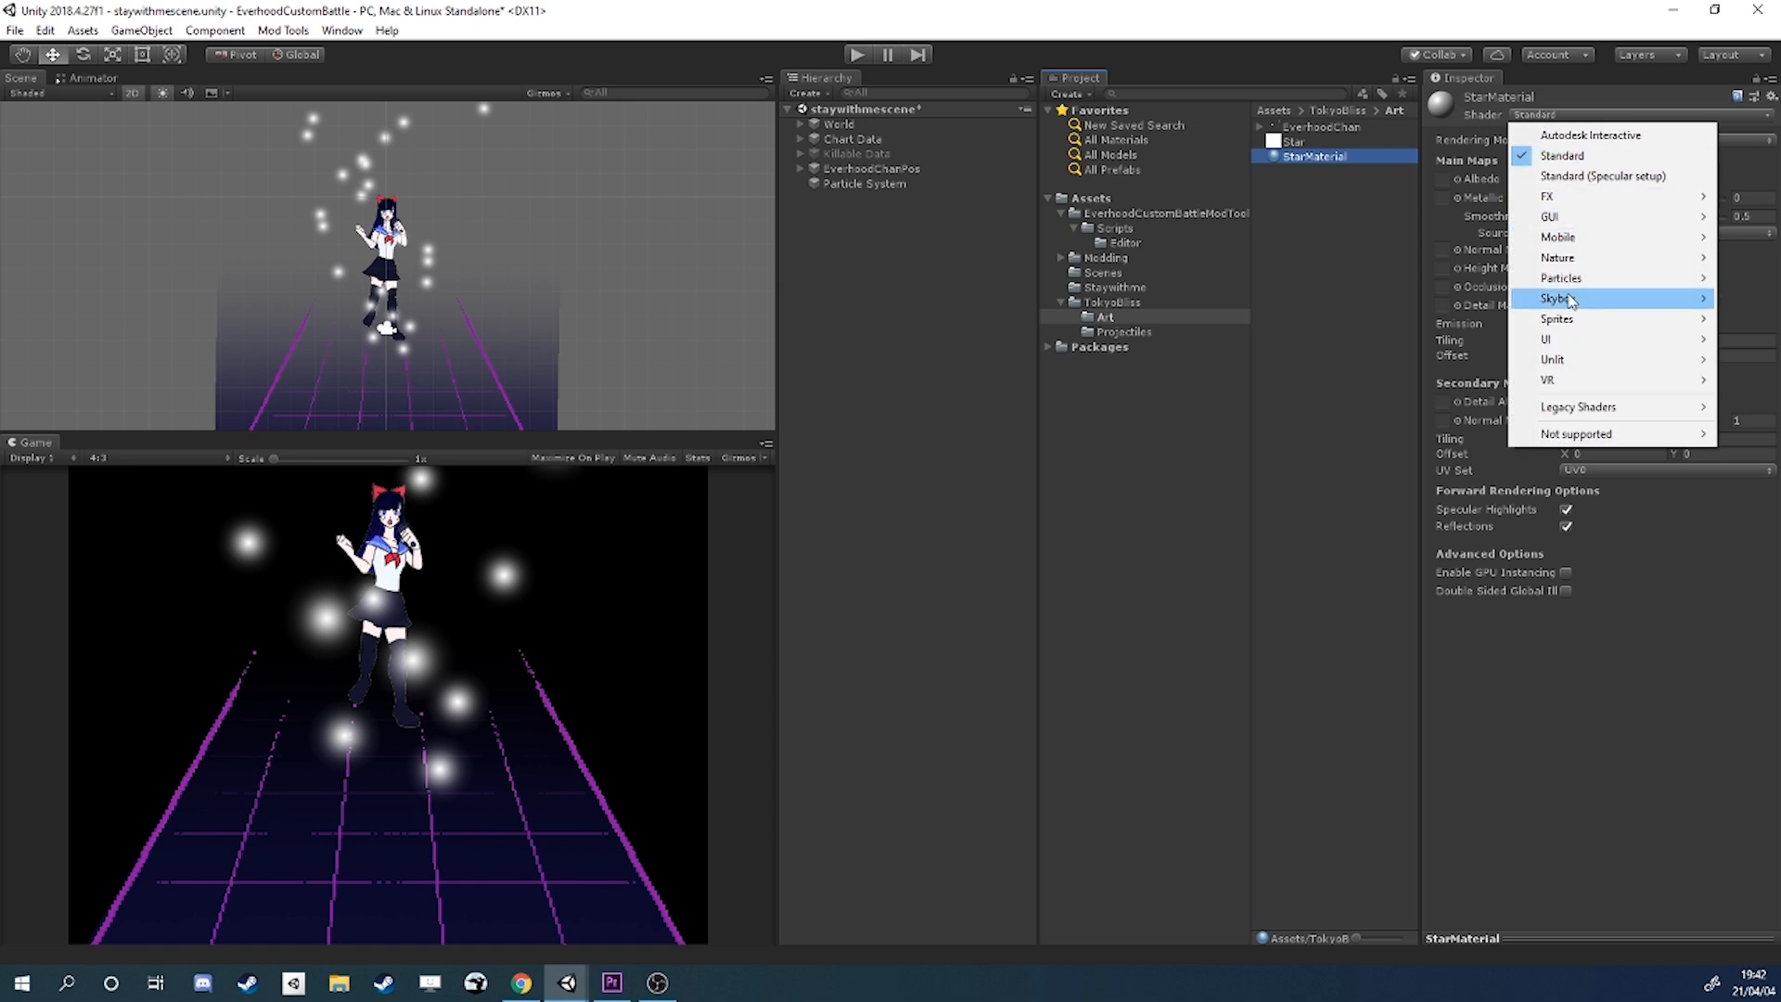
mouse_move(1577, 280)
click(1445, 301)
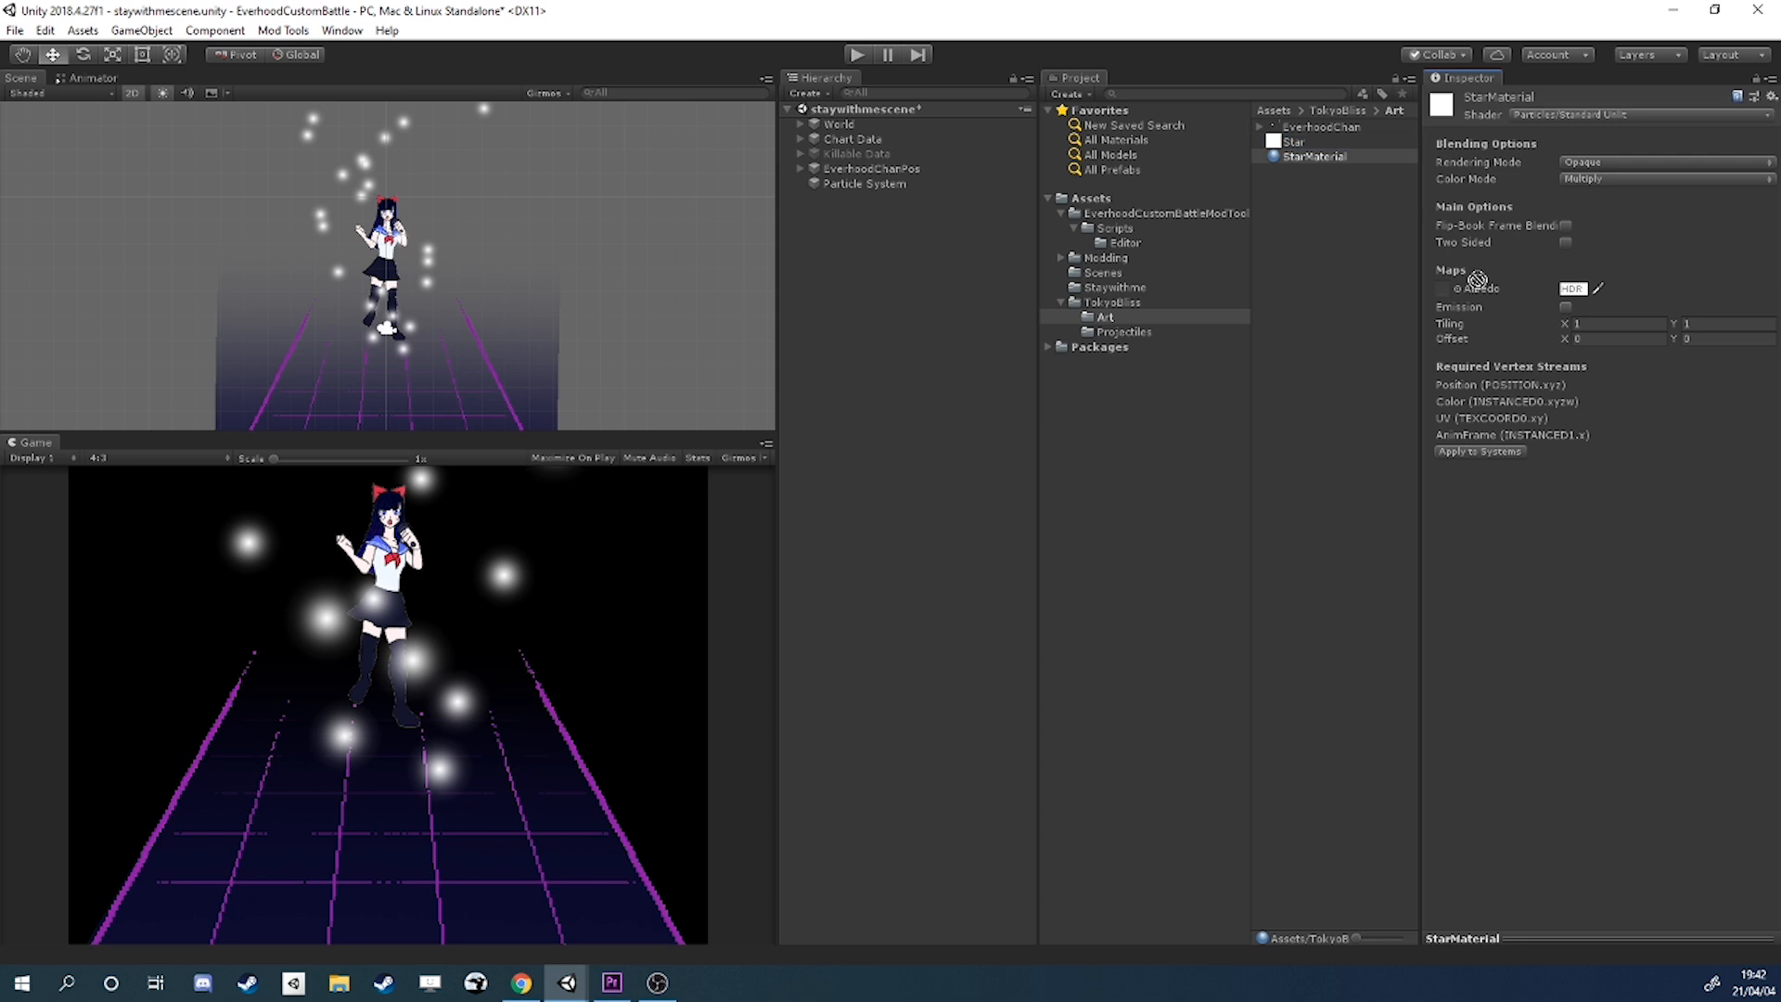
click(1578, 163)
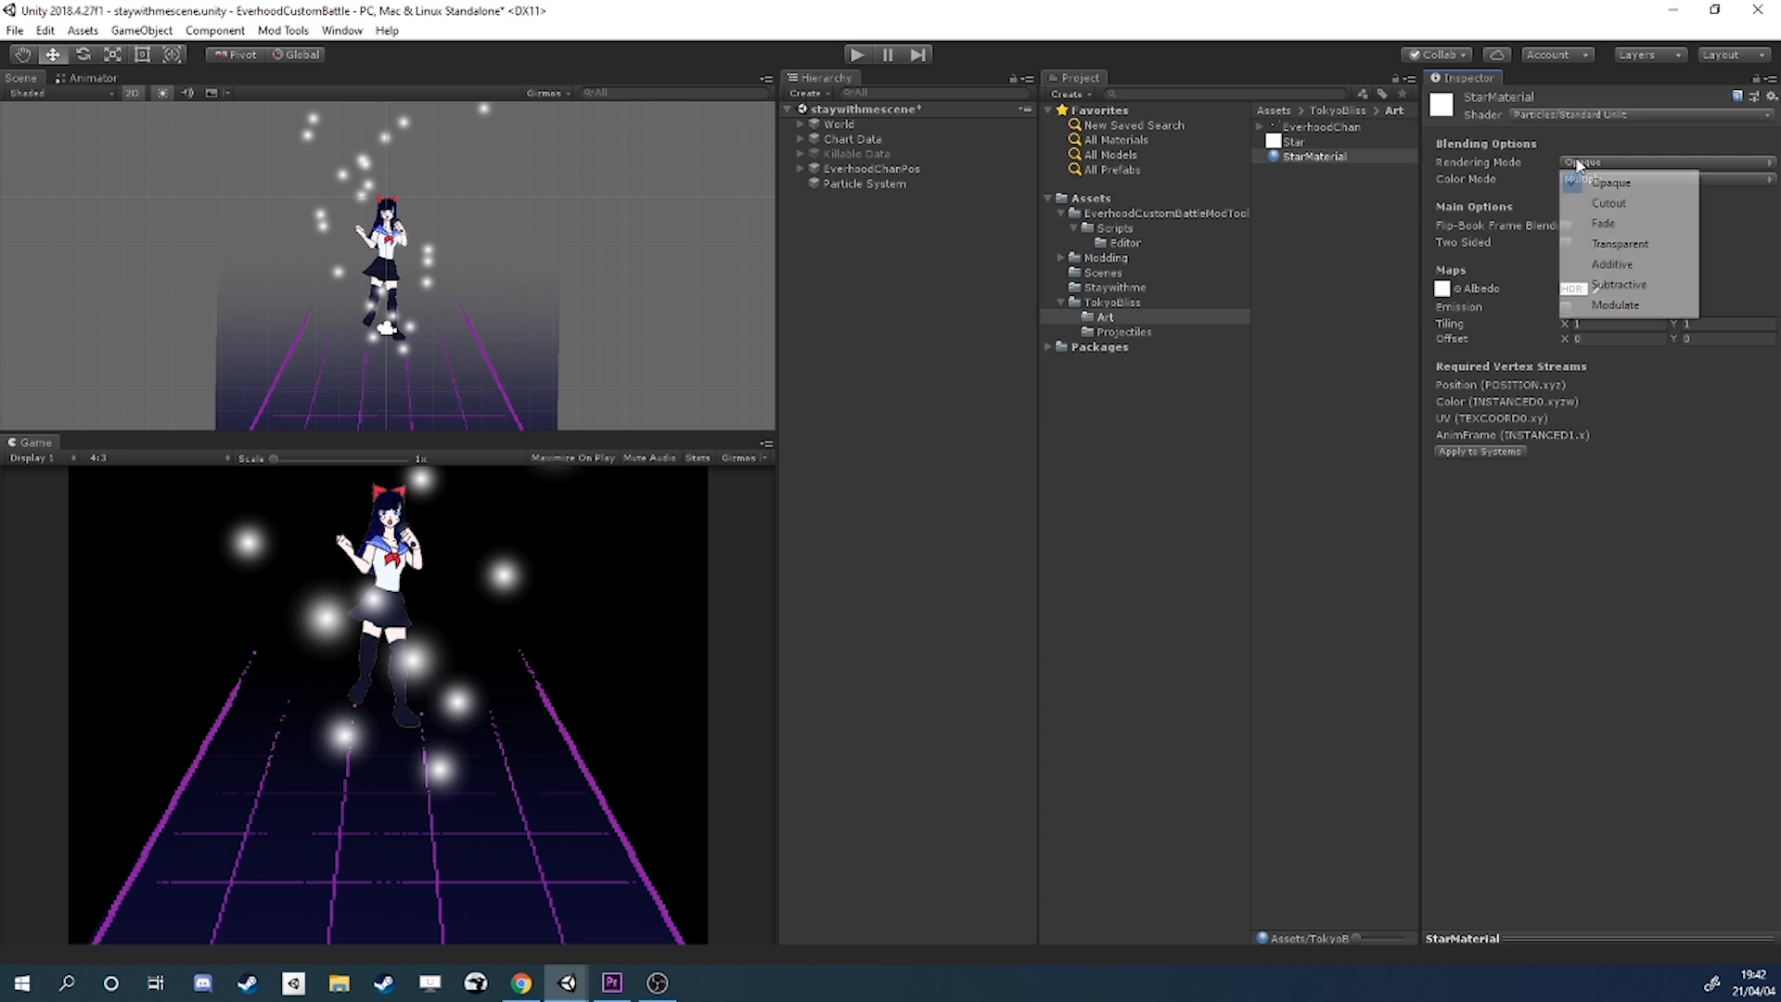
click(1602, 224)
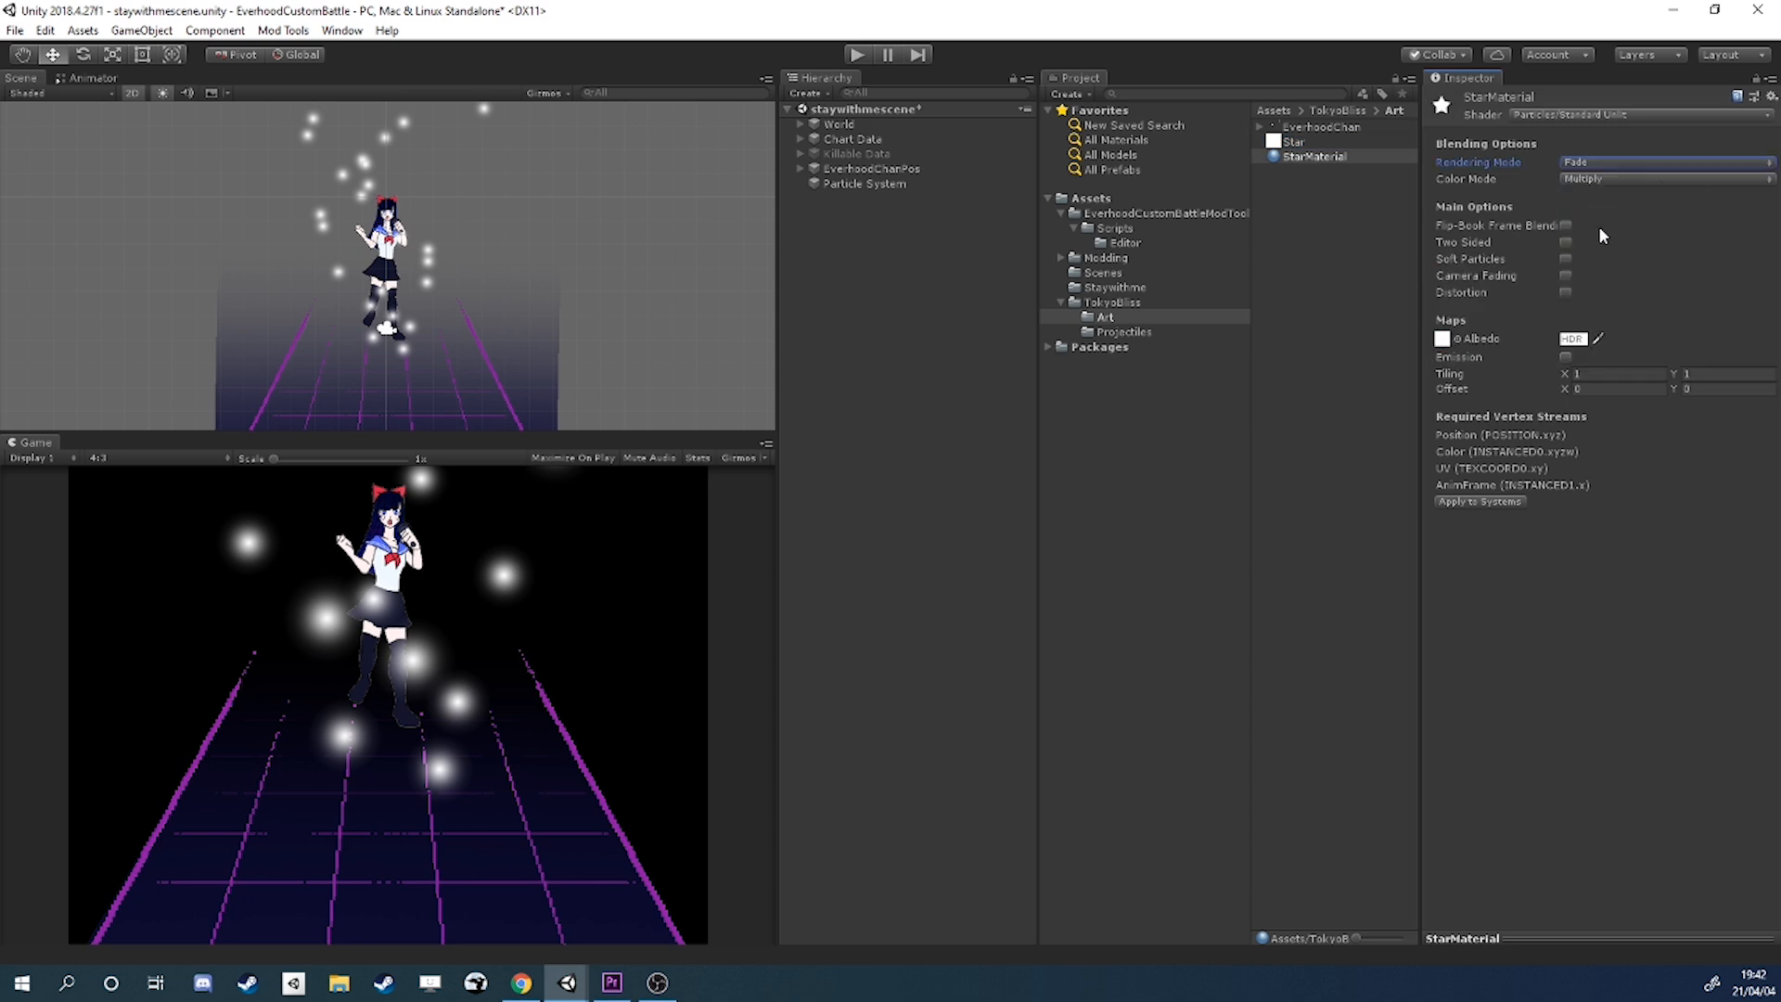
Apply StarMaterial to the Particle System and display the particle system's settings.
drag(854, 182, 854, 182)
click(860, 184)
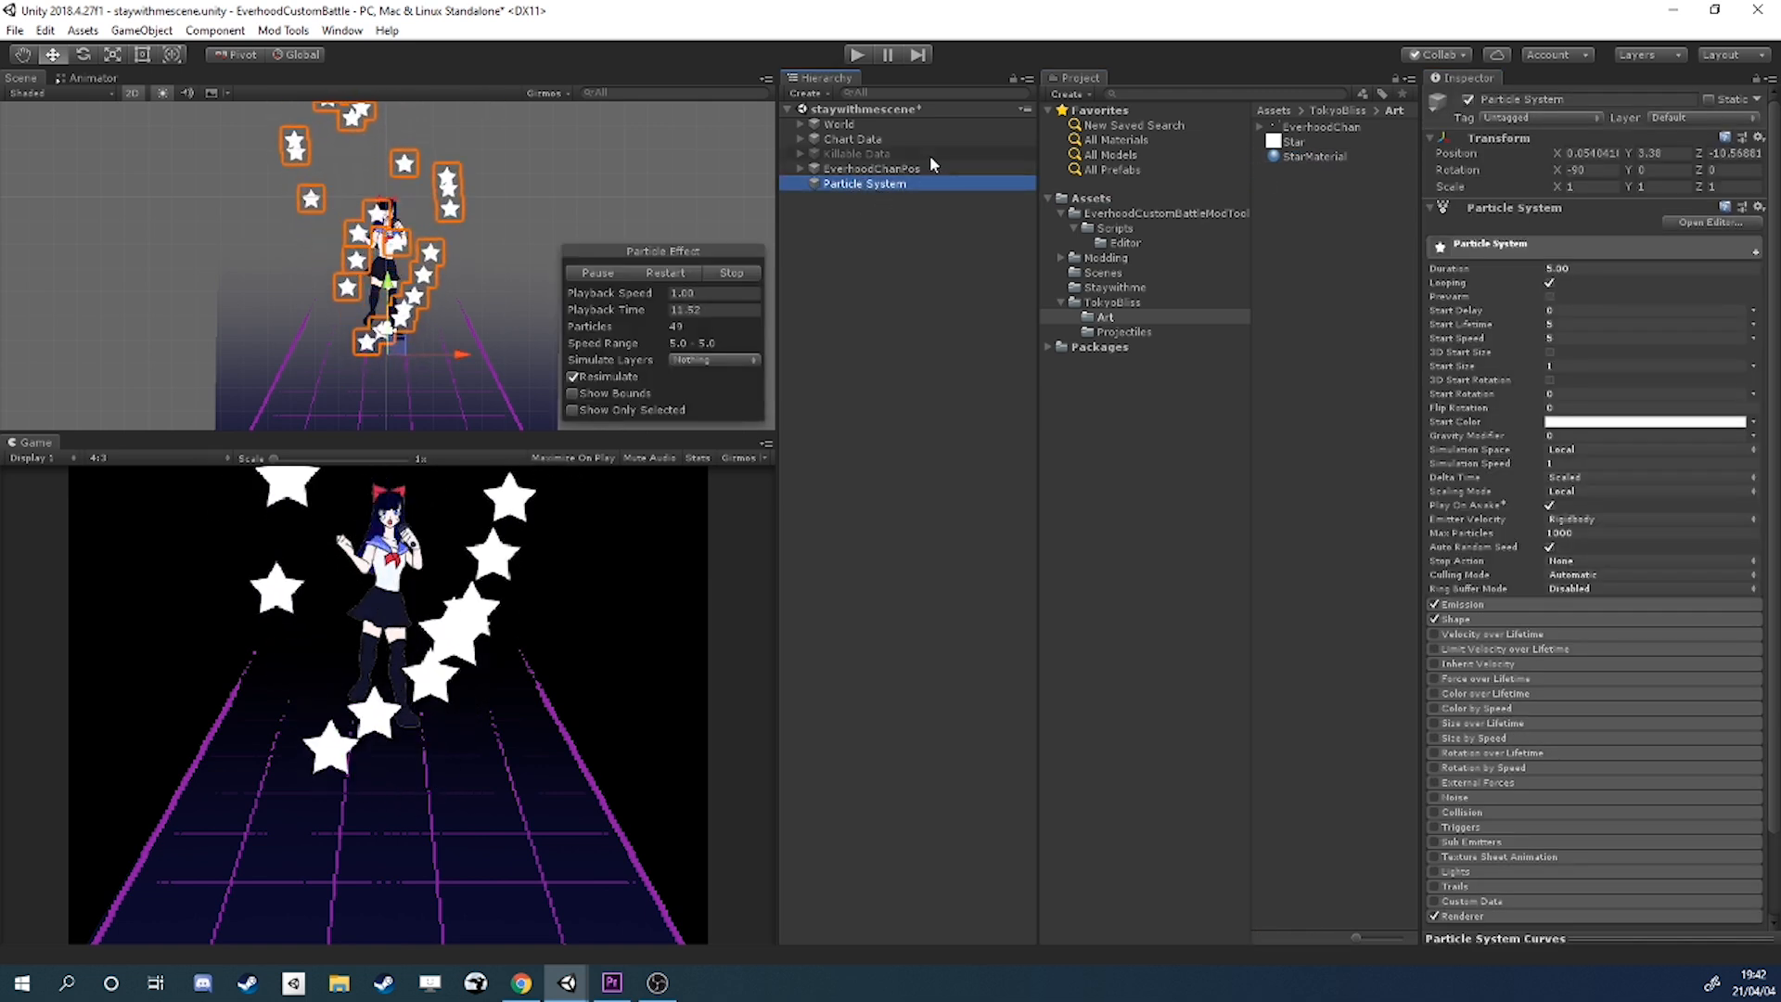
scroll(1657, 358, down, 2)
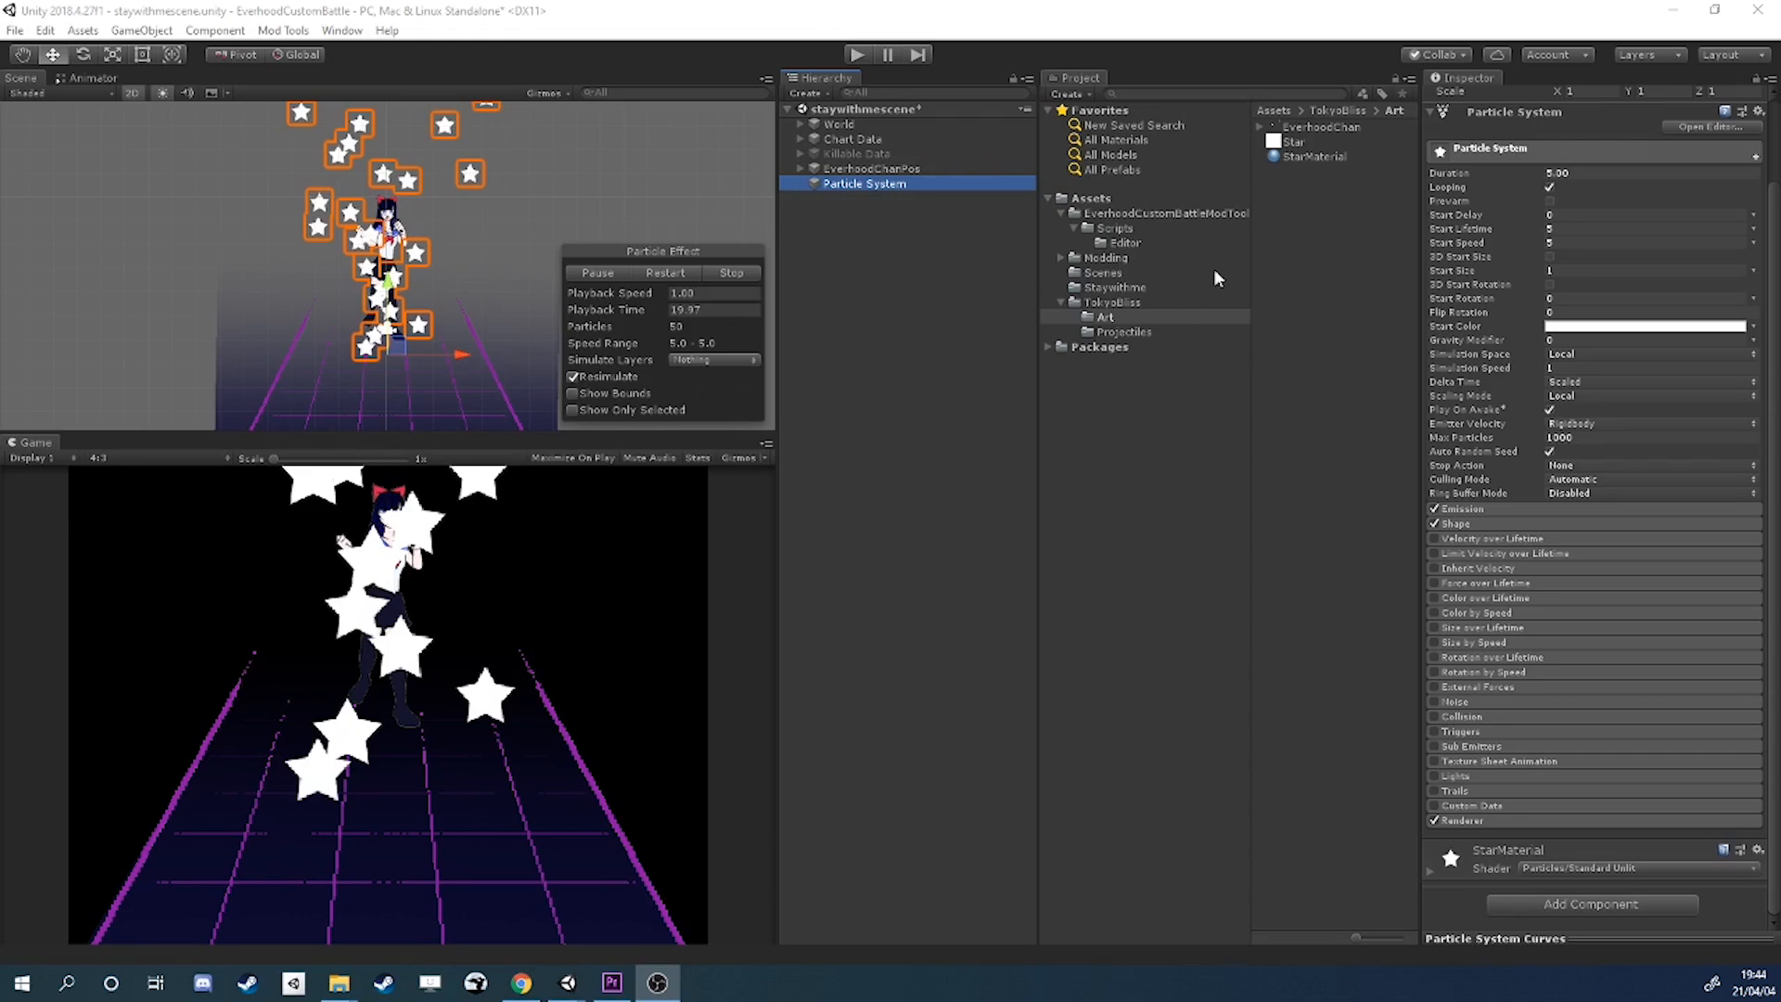
Set the particle system's Gravity Modifier to 1 and its Start Speed to 15.
click(840, 186)
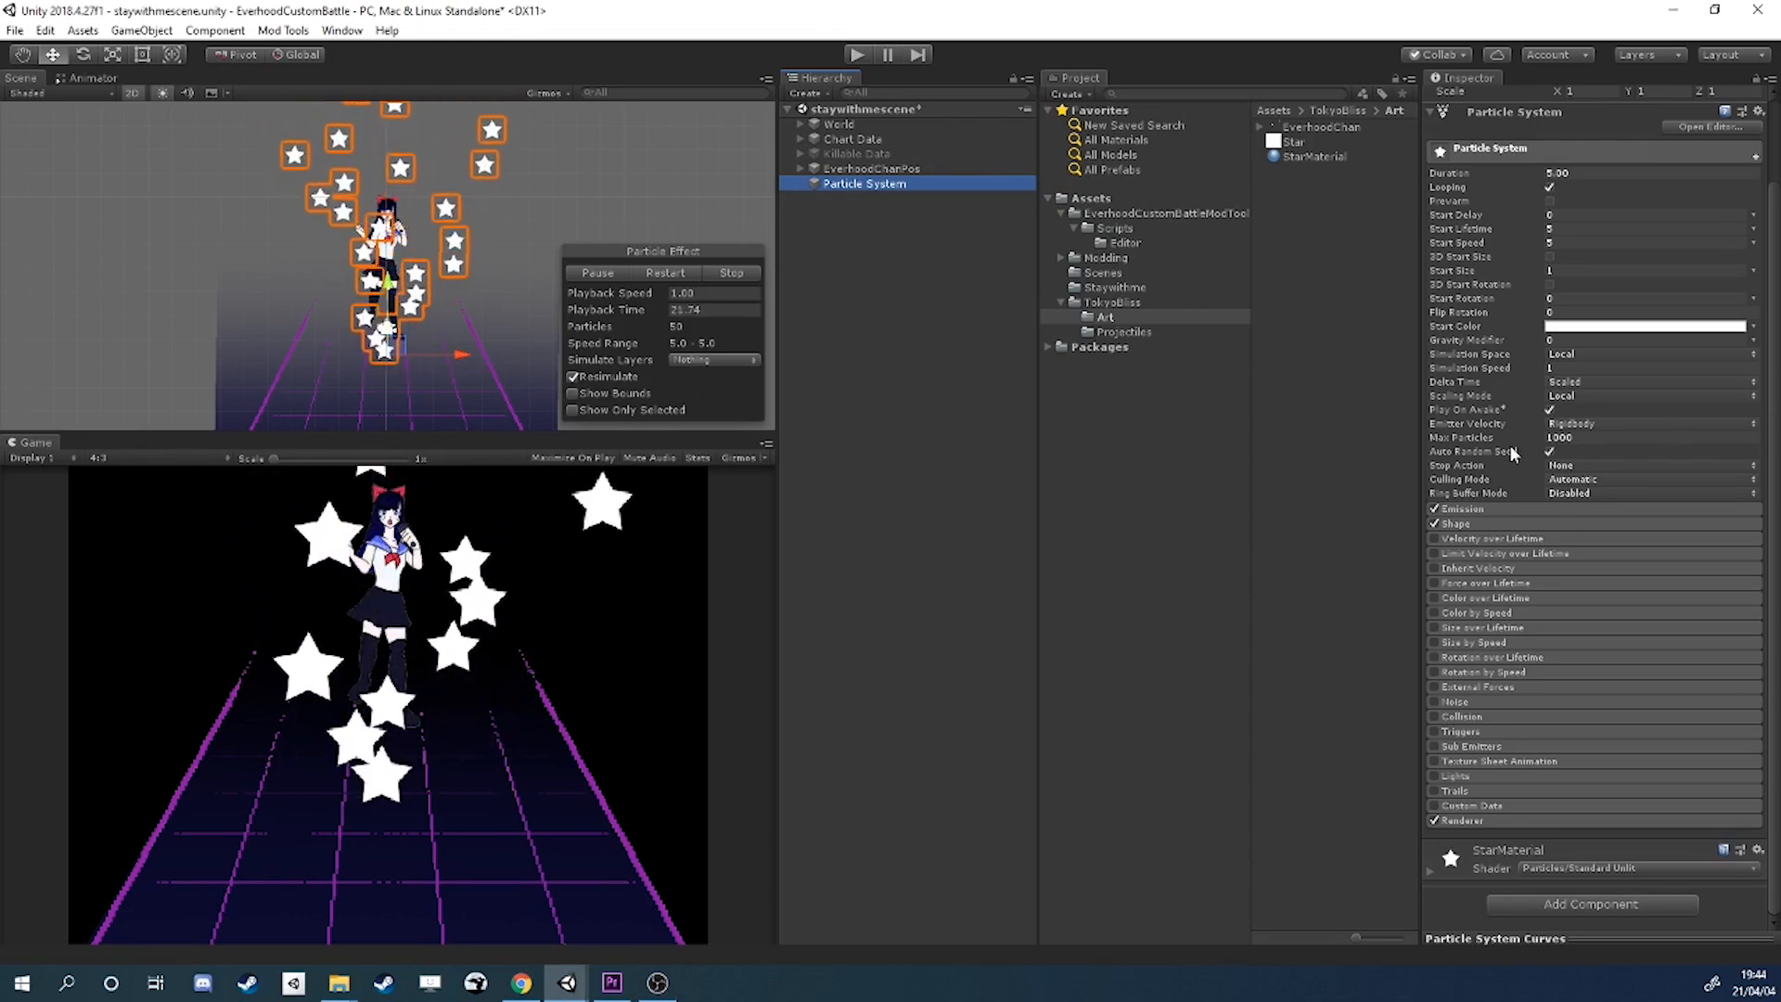
click(1558, 340)
text(1)
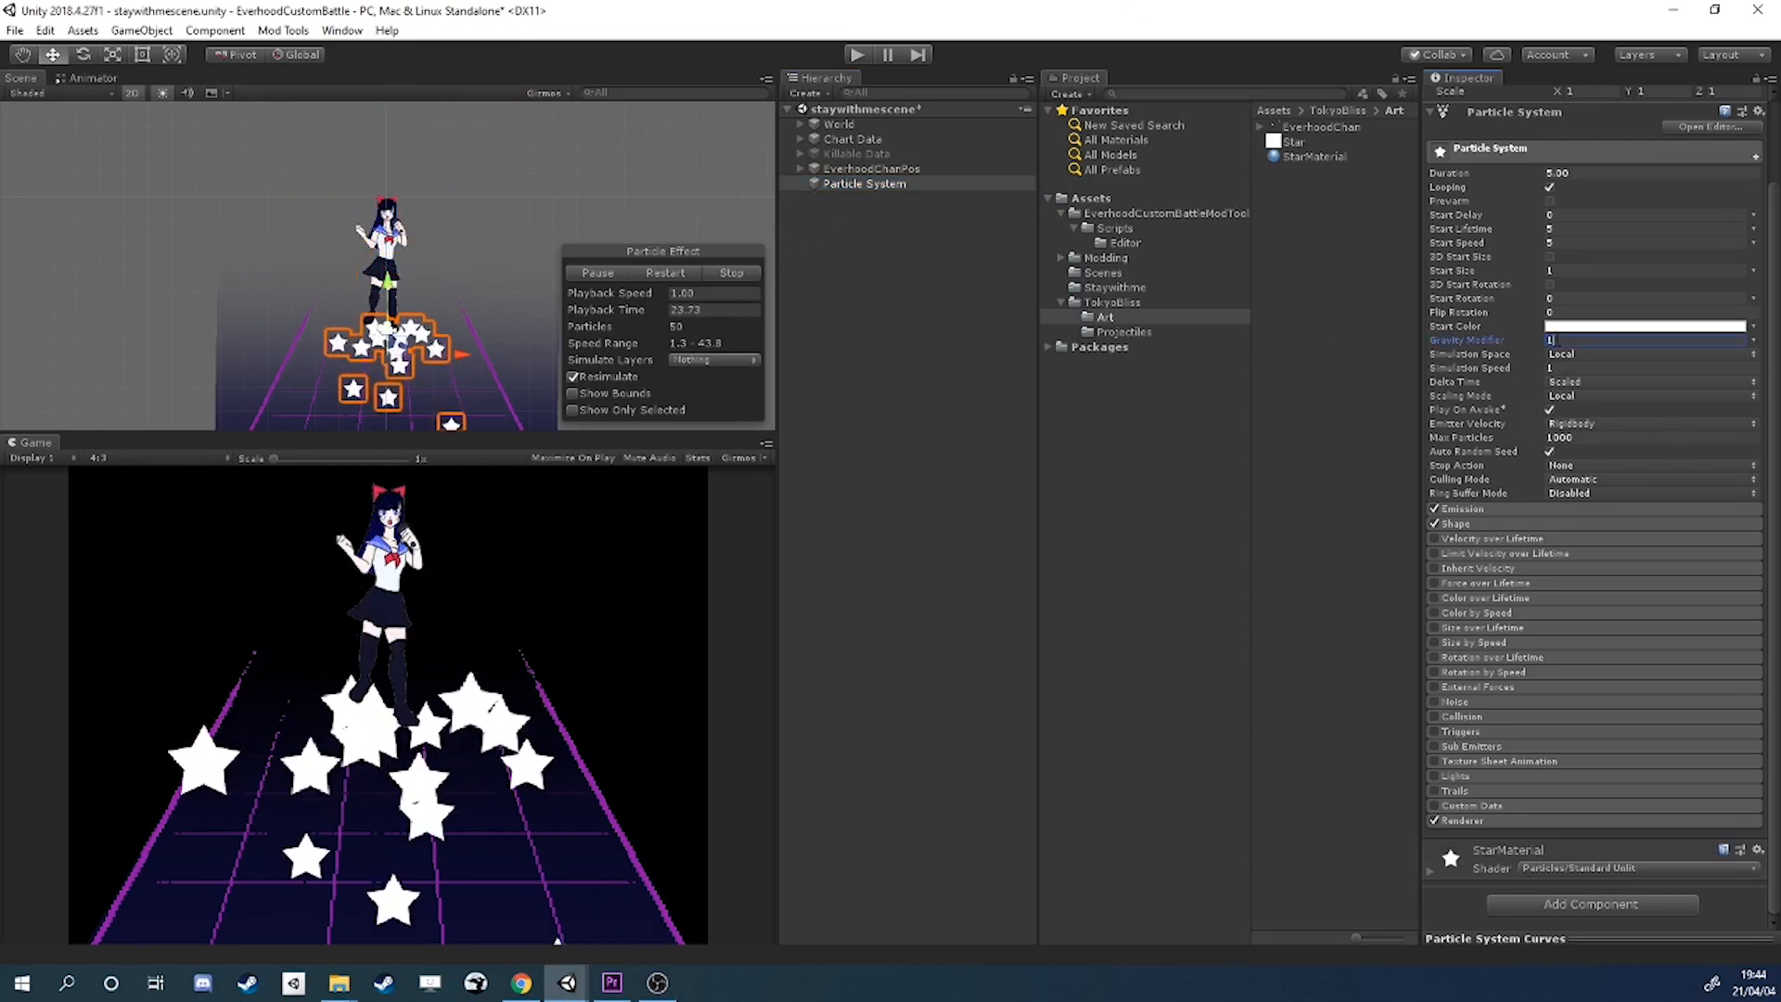
click(1567, 243)
text(15)
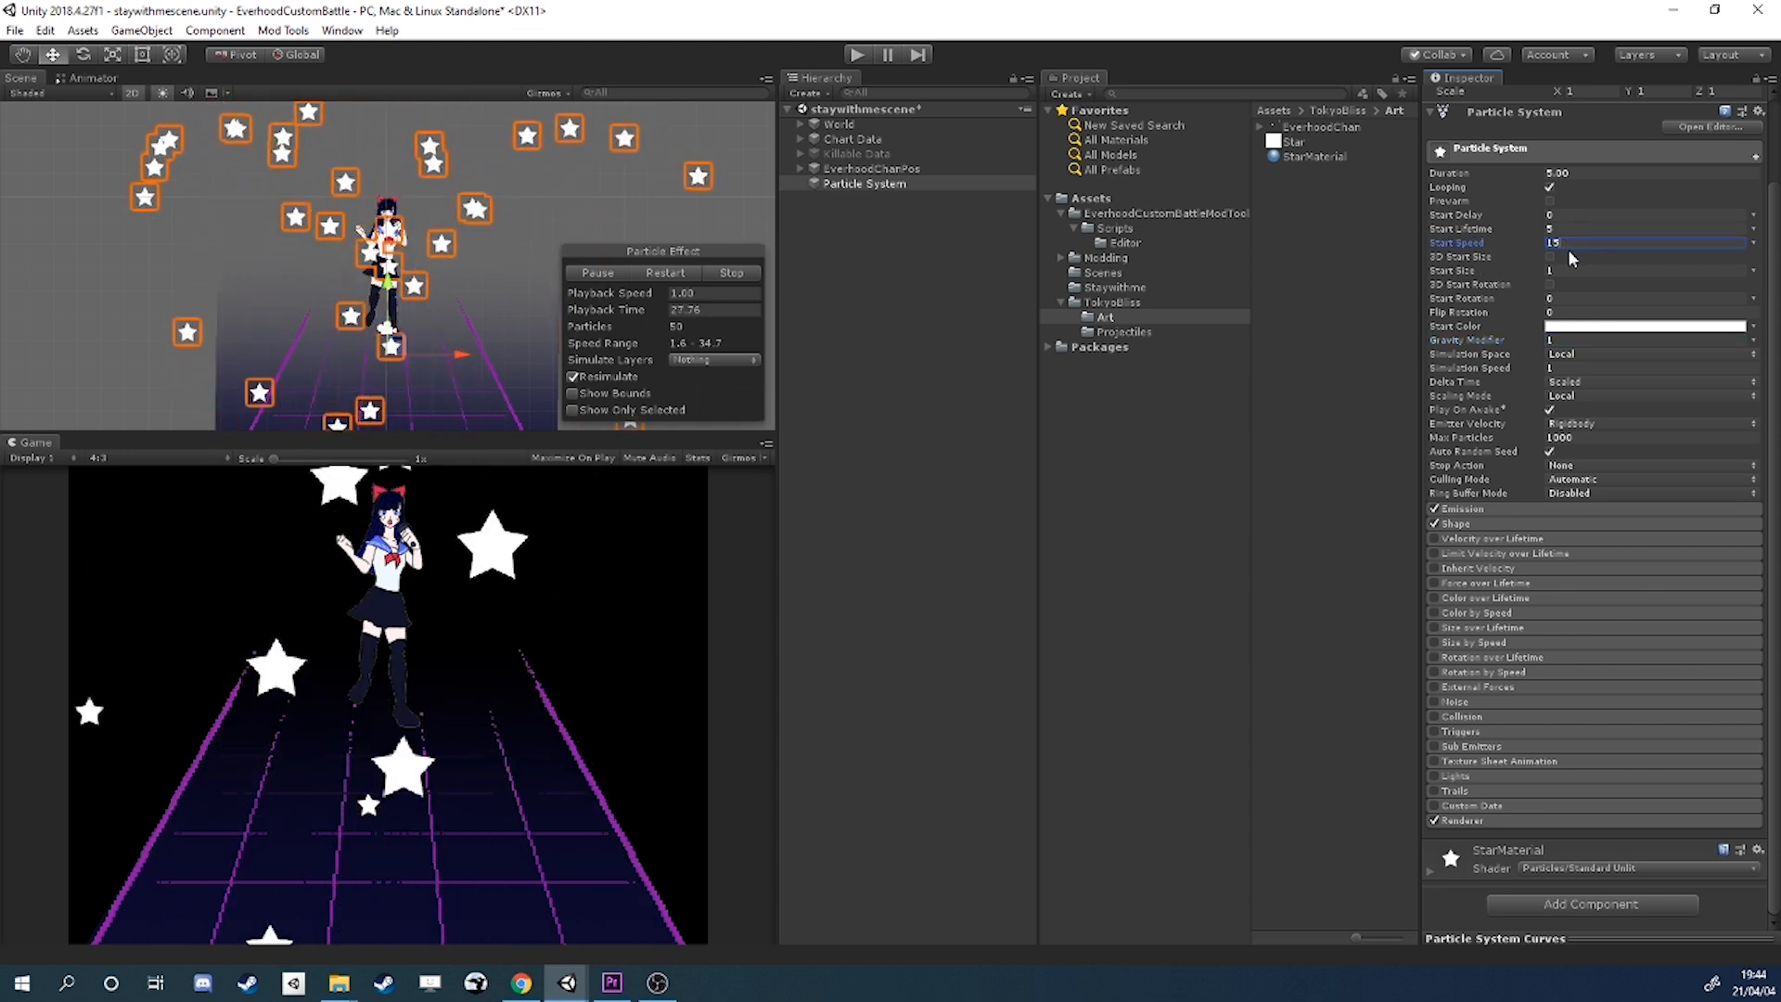
Reduce the particle system's Shape radius to 0.41 and set its emission Rate over Time to 40.
click(1465, 524)
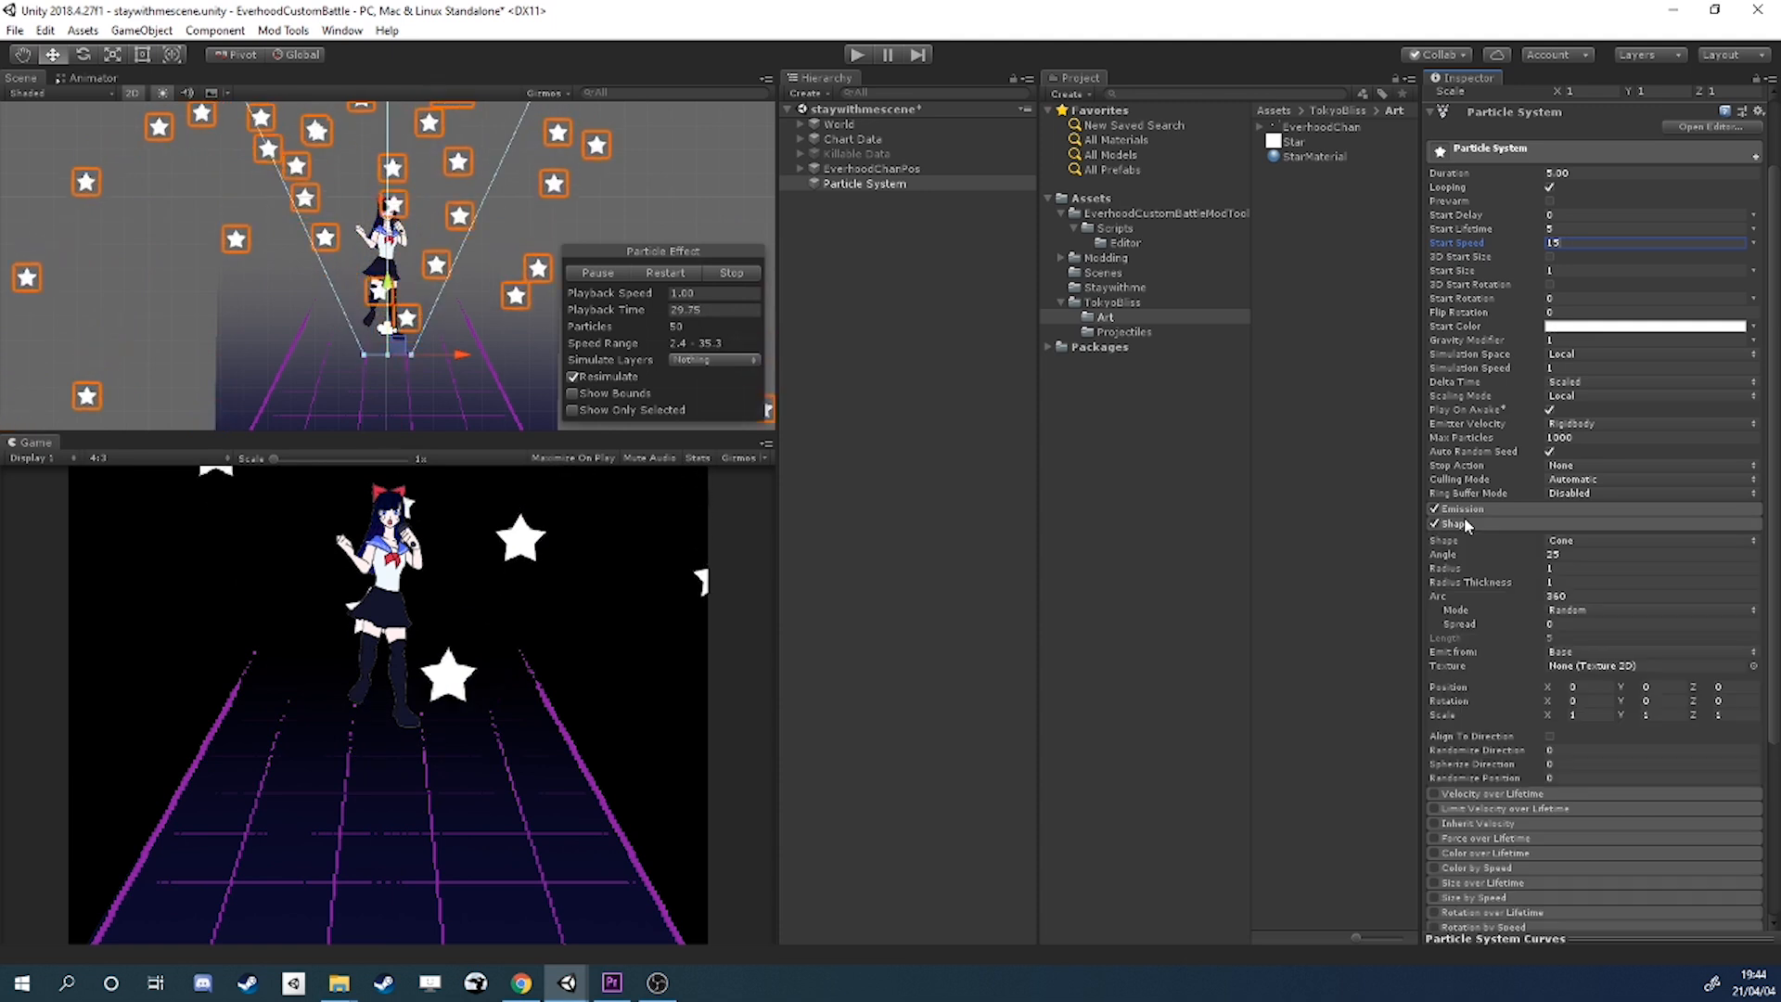
drag(1449, 574, 1416, 570)
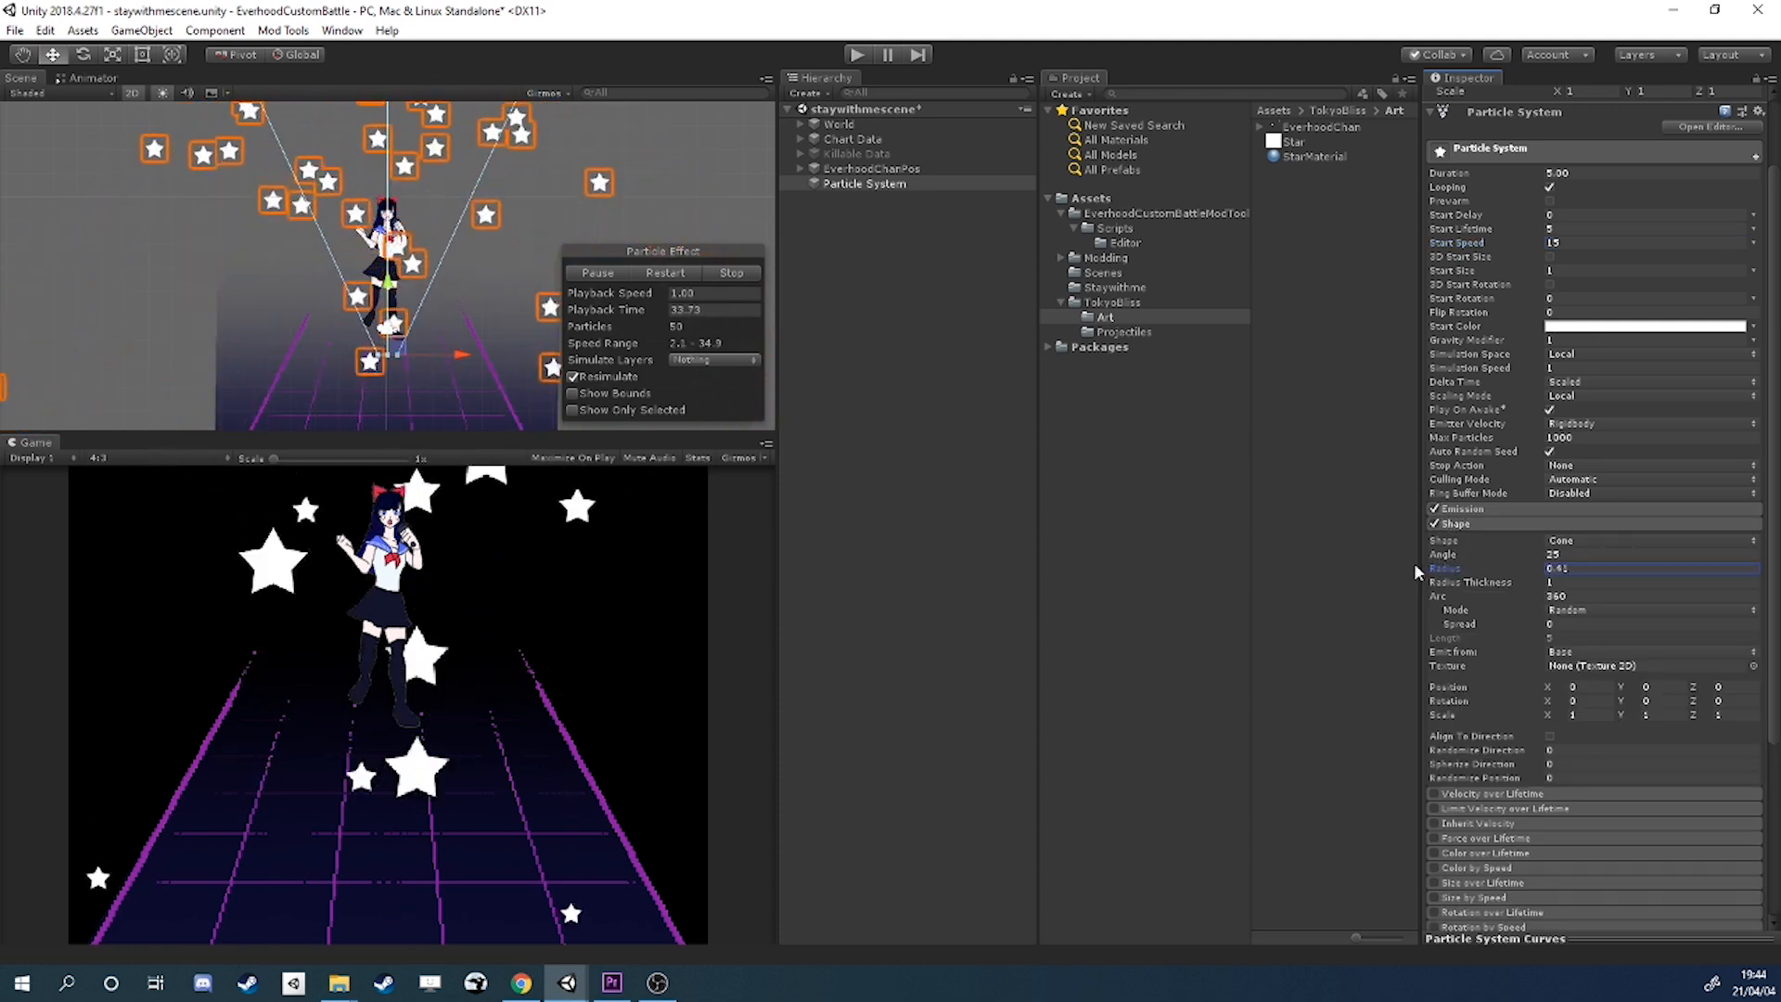
click(1500, 509)
drag(1513, 520, 1612, 521)
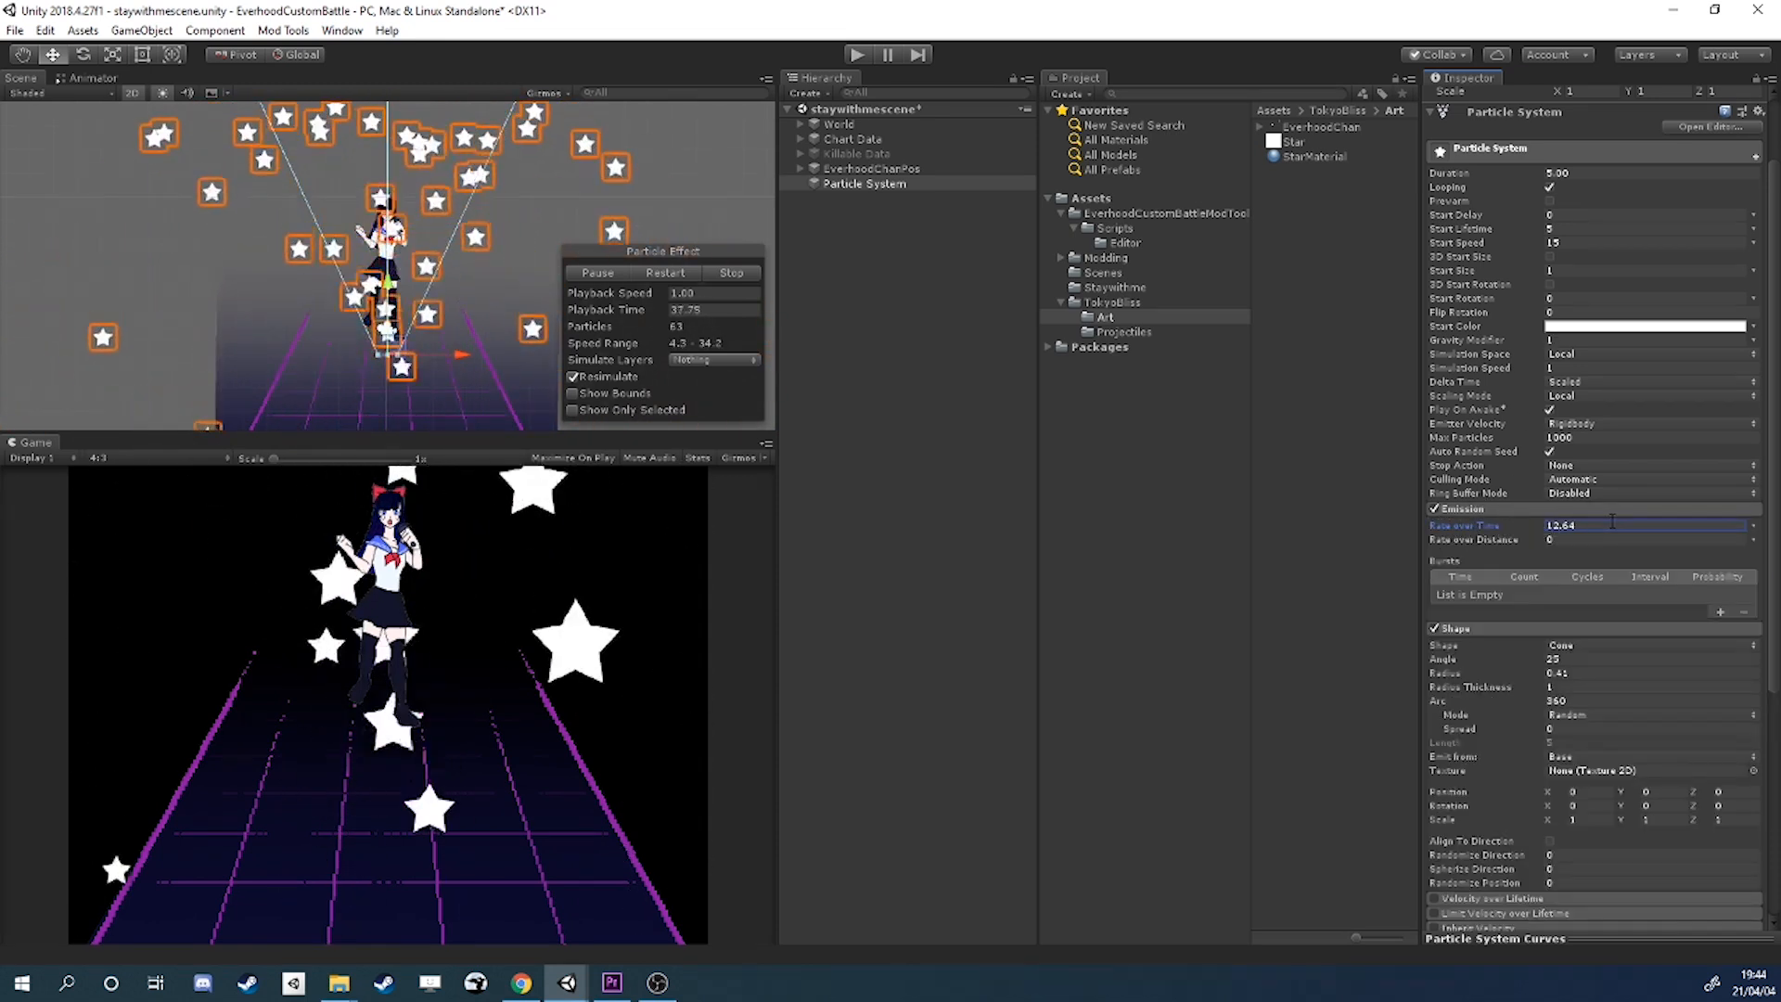
text(200)
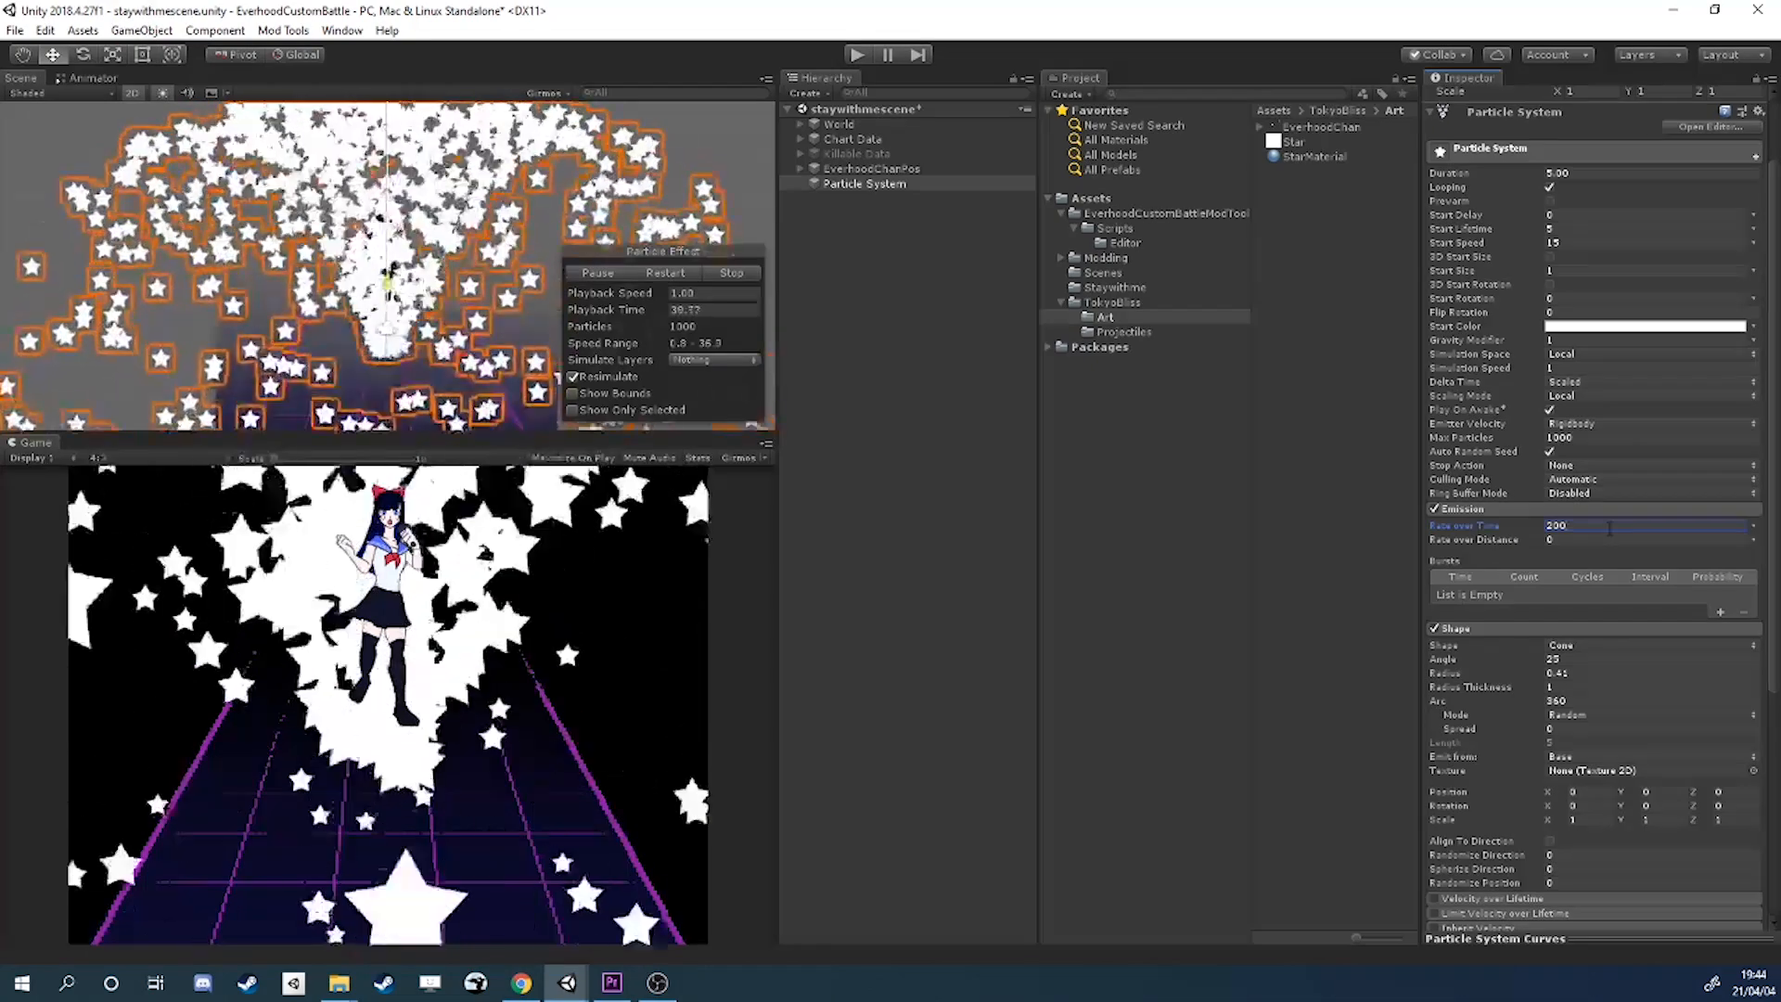
text(40)
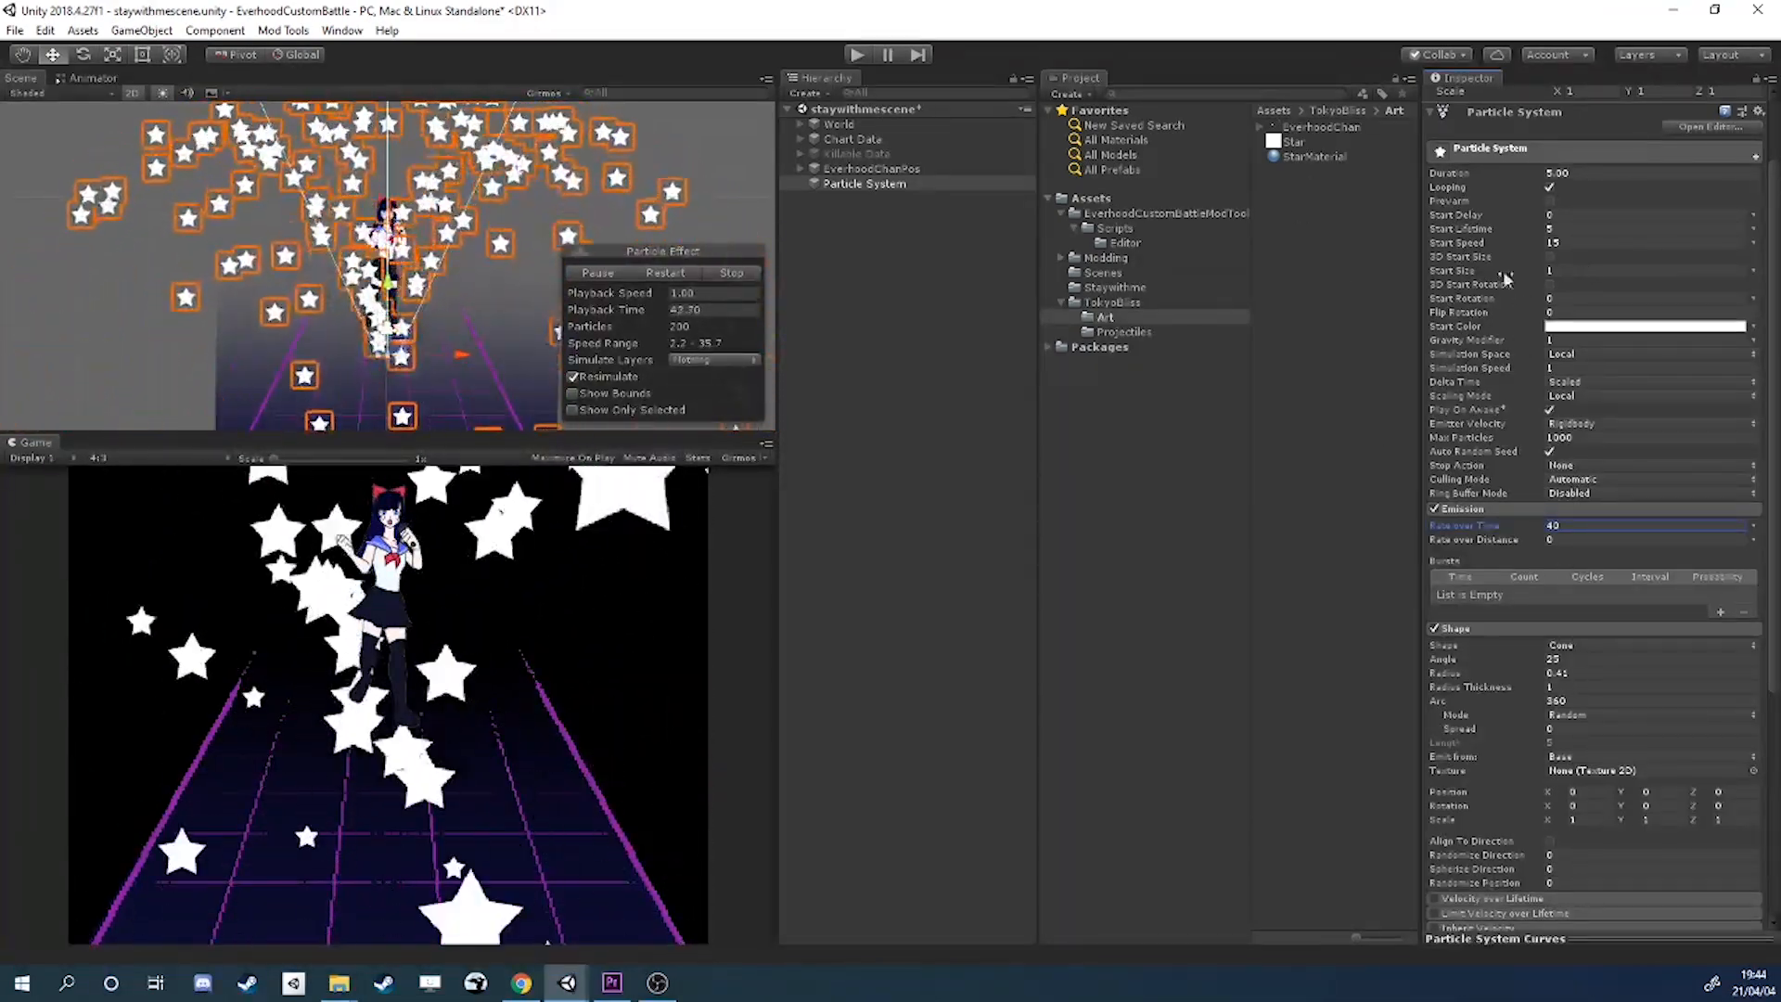
In a 3D scene view, move the particle system back and to the right of EverhoodChan and tilt it to emit across the stage.
click(133, 93)
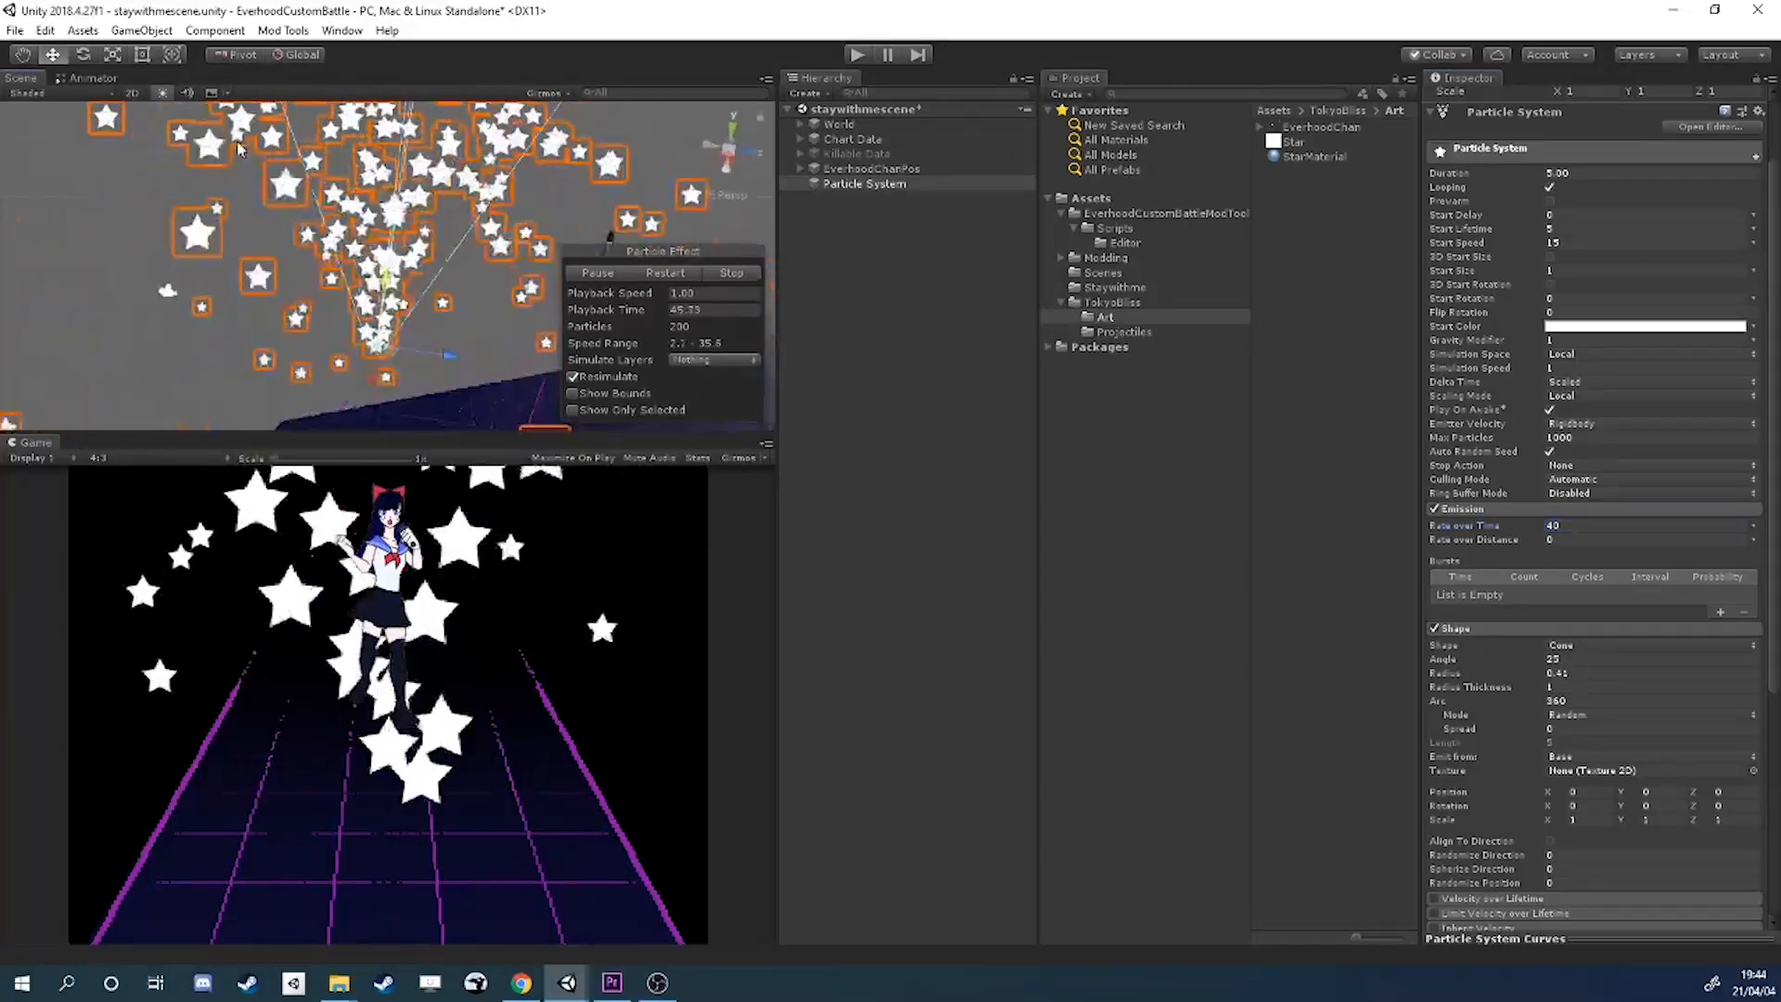
scroll(269, 194, down, 5)
drag(408, 324, 507, 330)
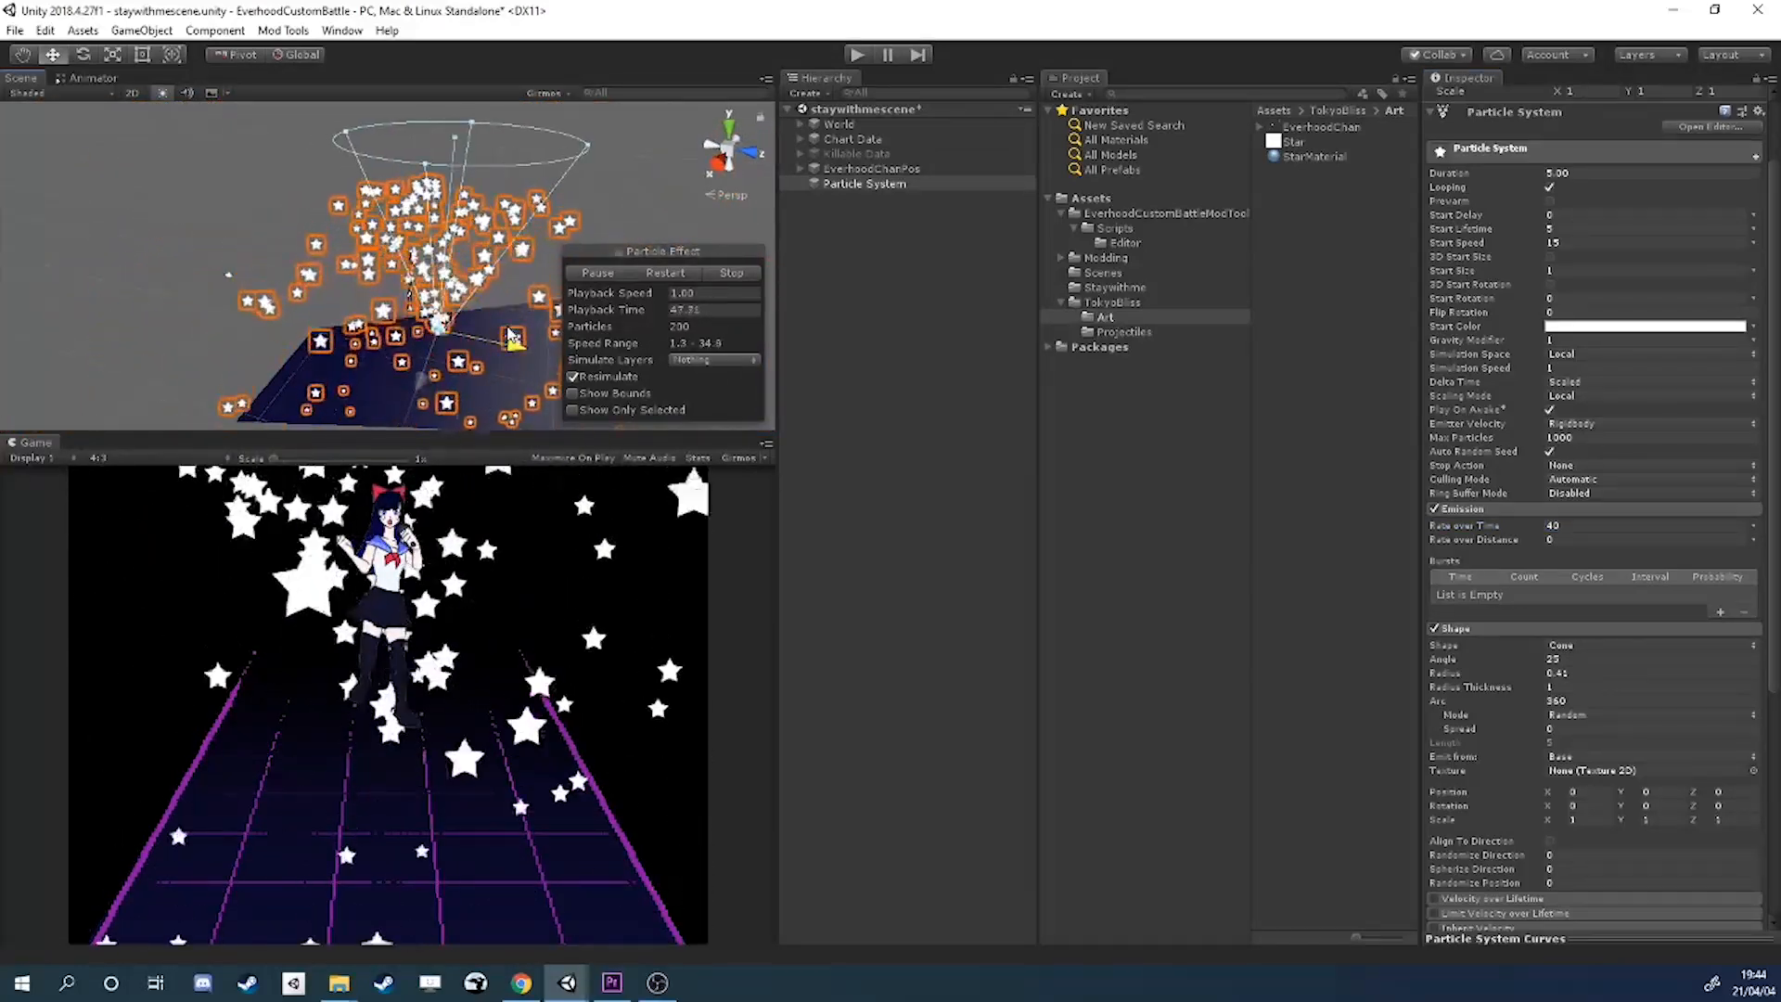
alt+drag(371, 302, 547, 302)
drag(367, 357, 377, 252)
key(e)
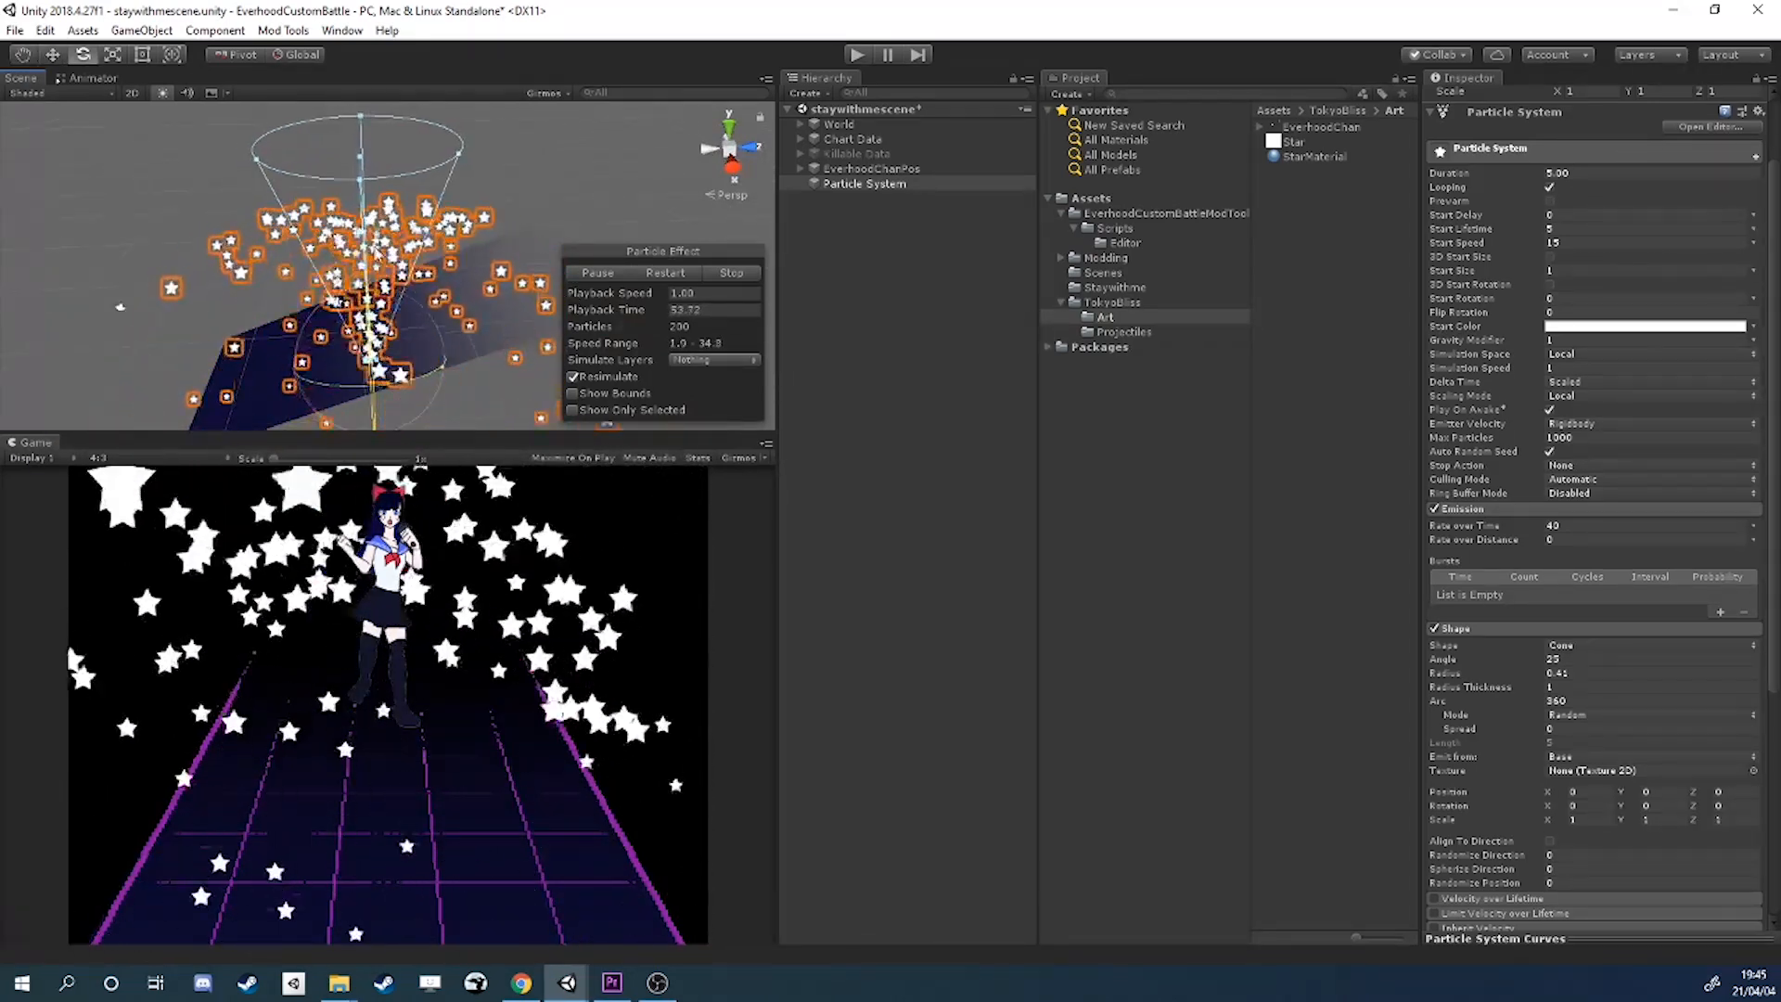
right_drag(391, 252, 788, 199)
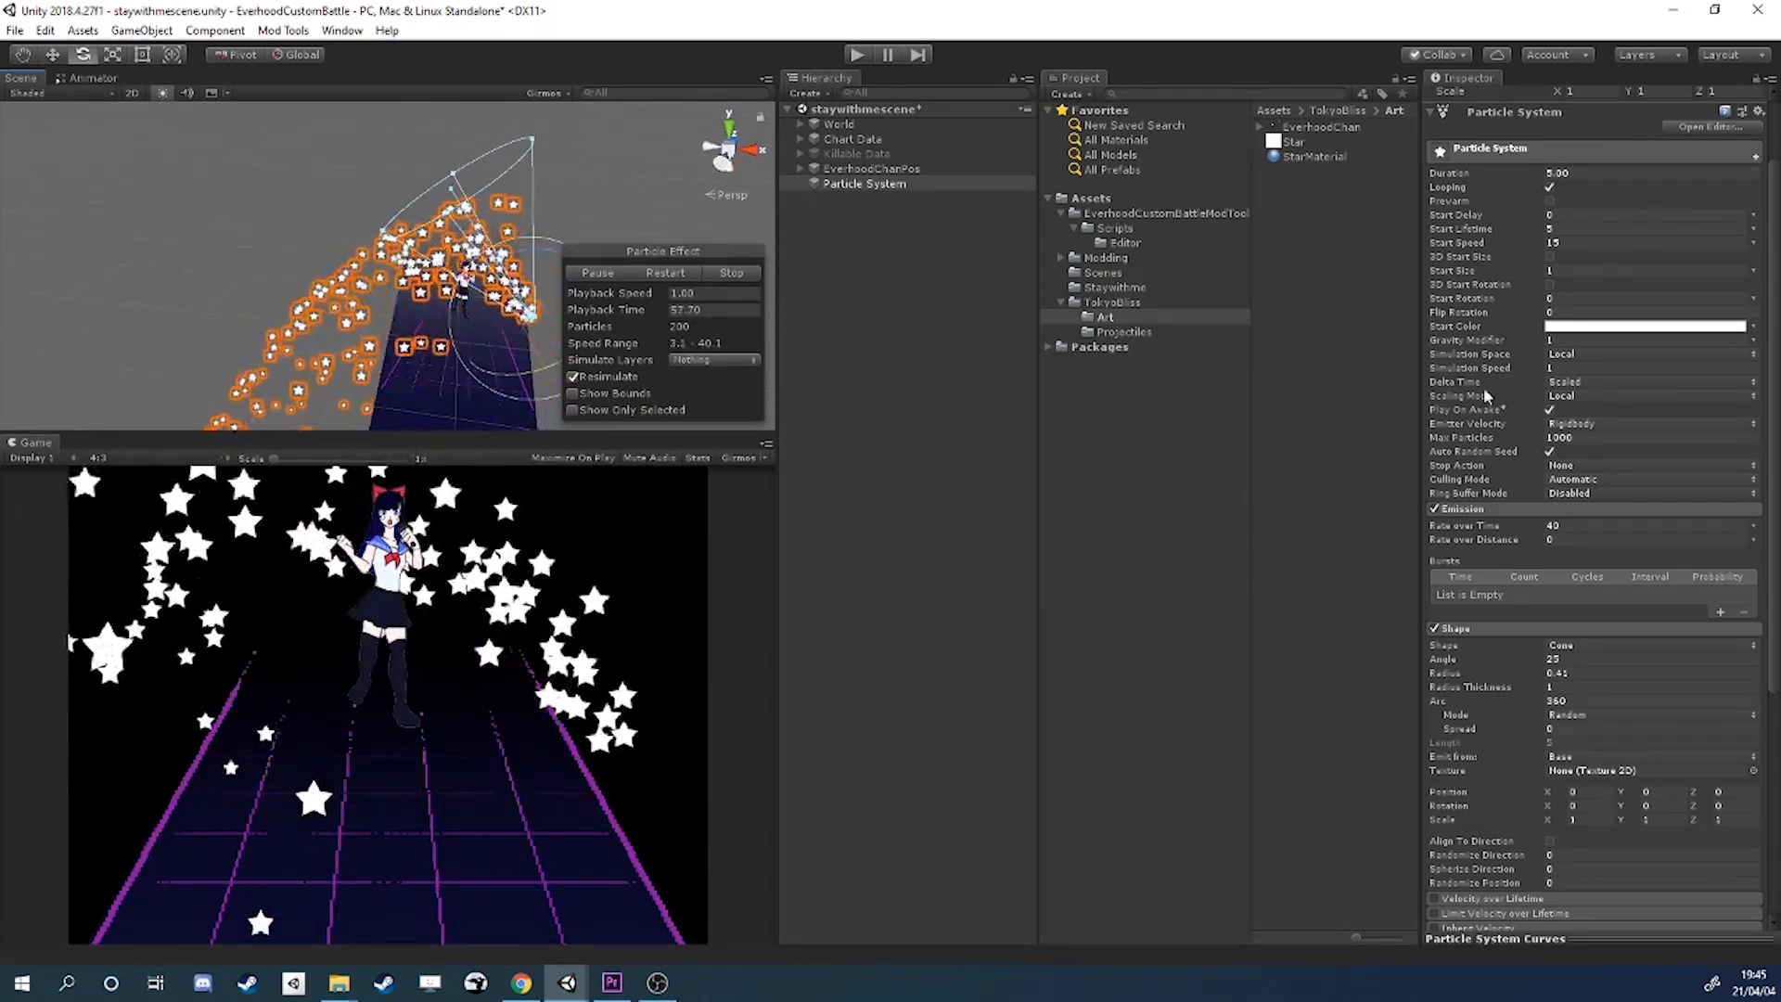
Try a particle Start Lifetime of 1, and settle on 2.
click(1562, 229)
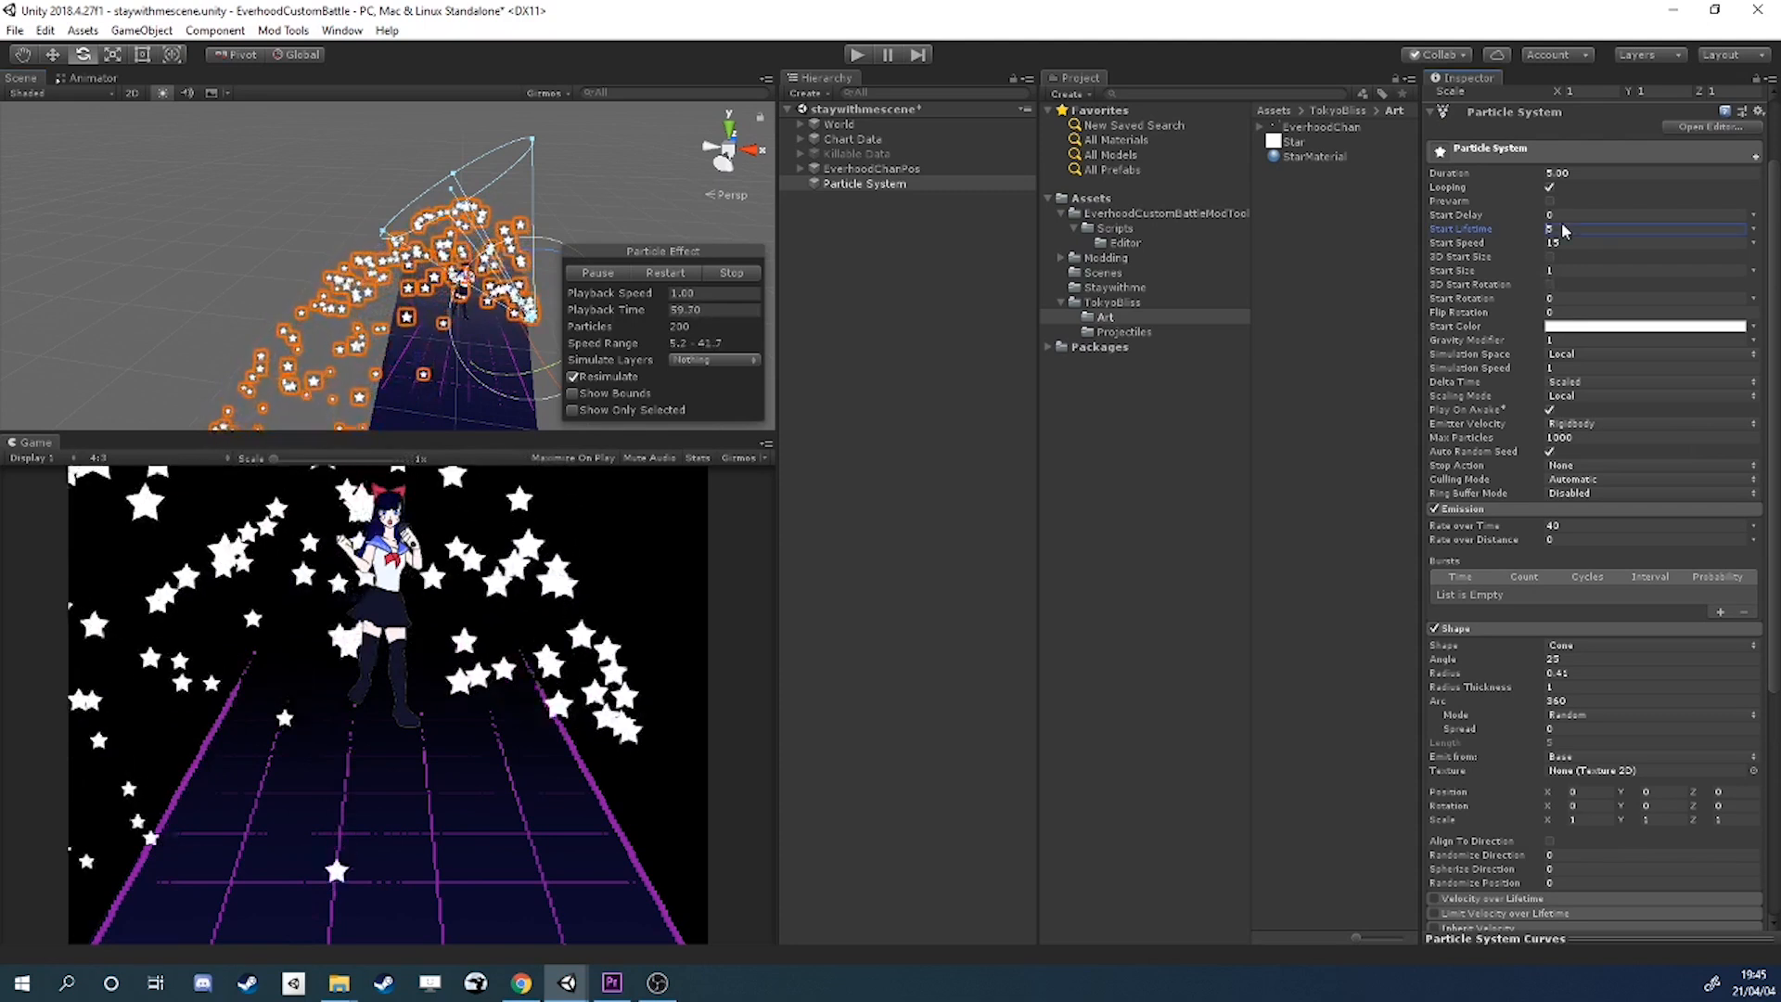
text(1)
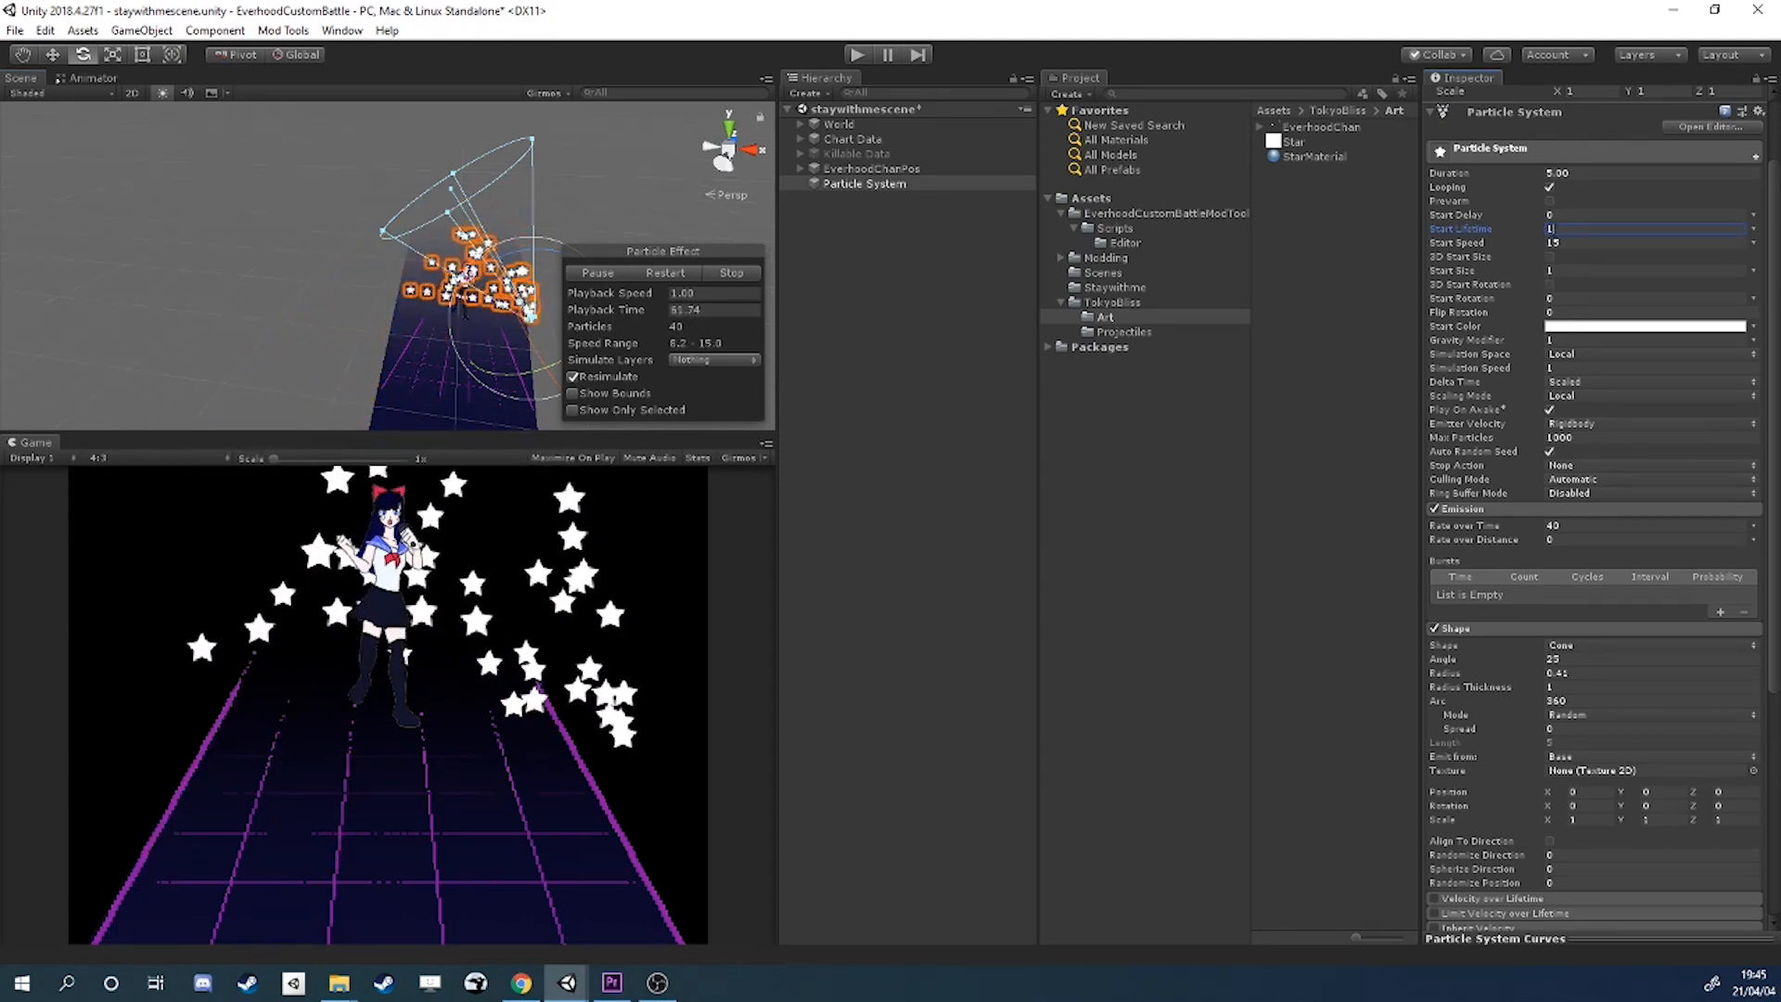
text(2)
Enable Size over Lifetime and shape its size curve to rise quickly from zero to full size and fall back to zero.
scroll(1560, 630, down, 2)
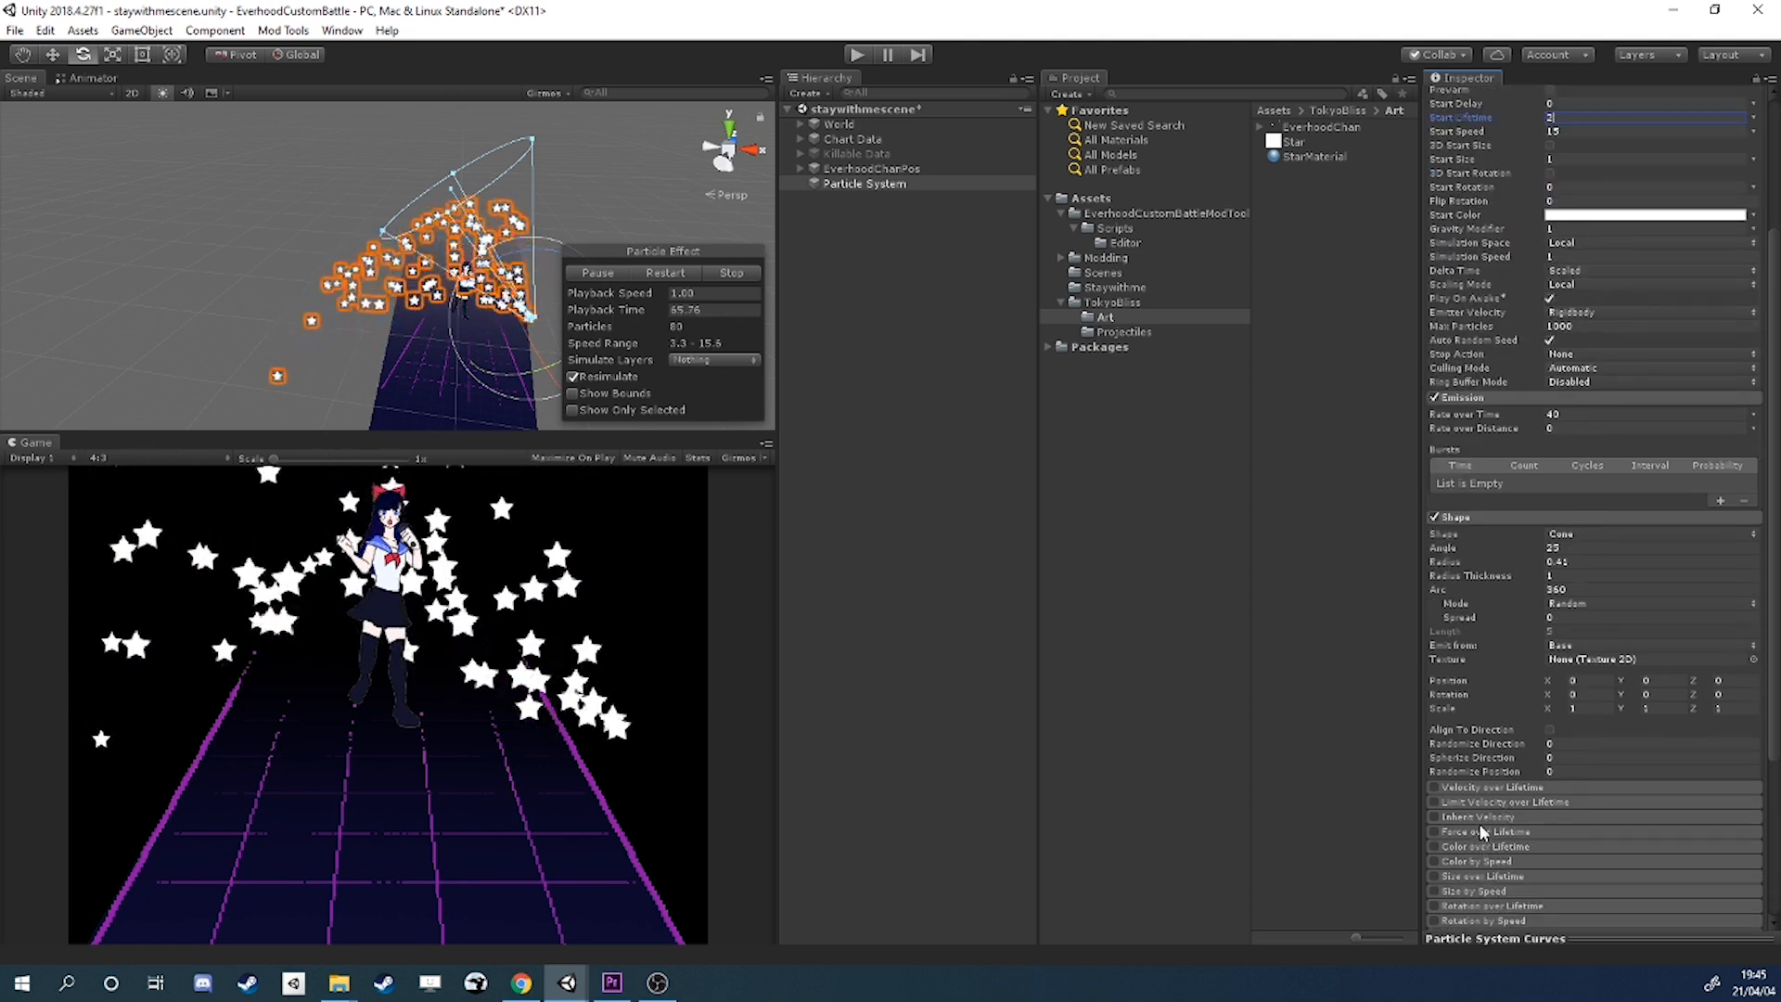
scroll(1478, 825, down, 1)
click(1434, 820)
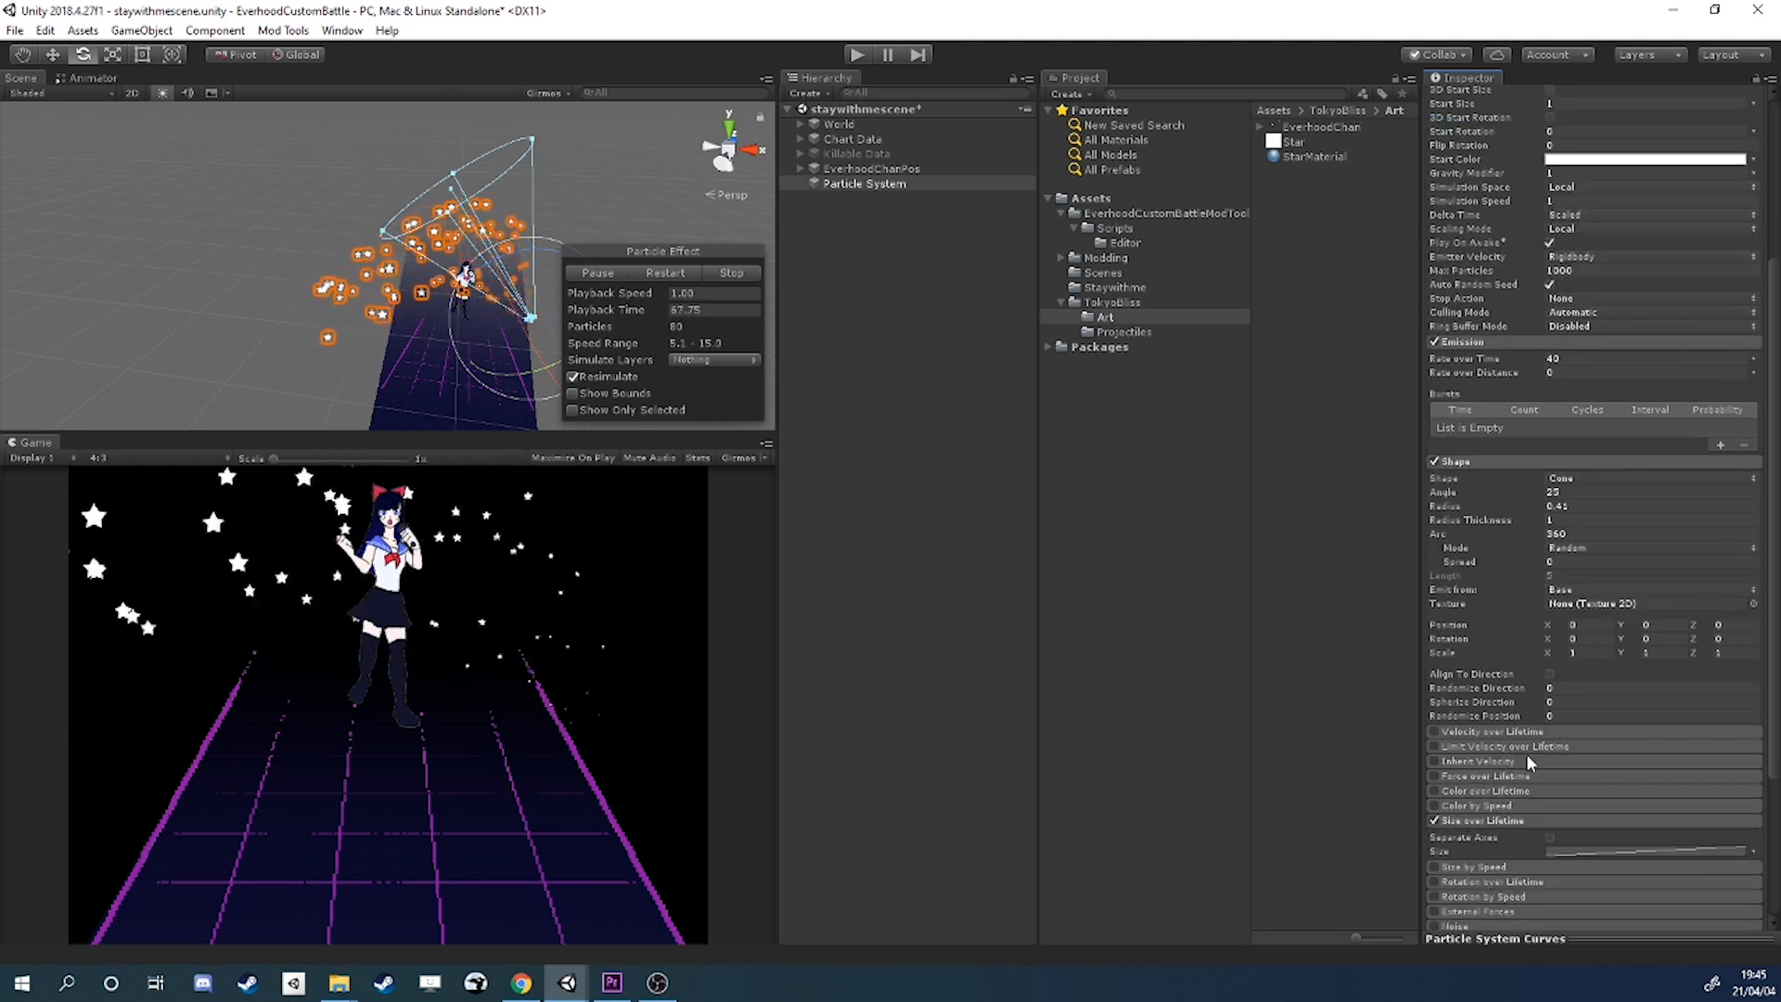
scroll(1531, 733, down, 3)
click(1569, 683)
drag(1514, 935, 1535, 726)
scroll(1534, 727, down, 1)
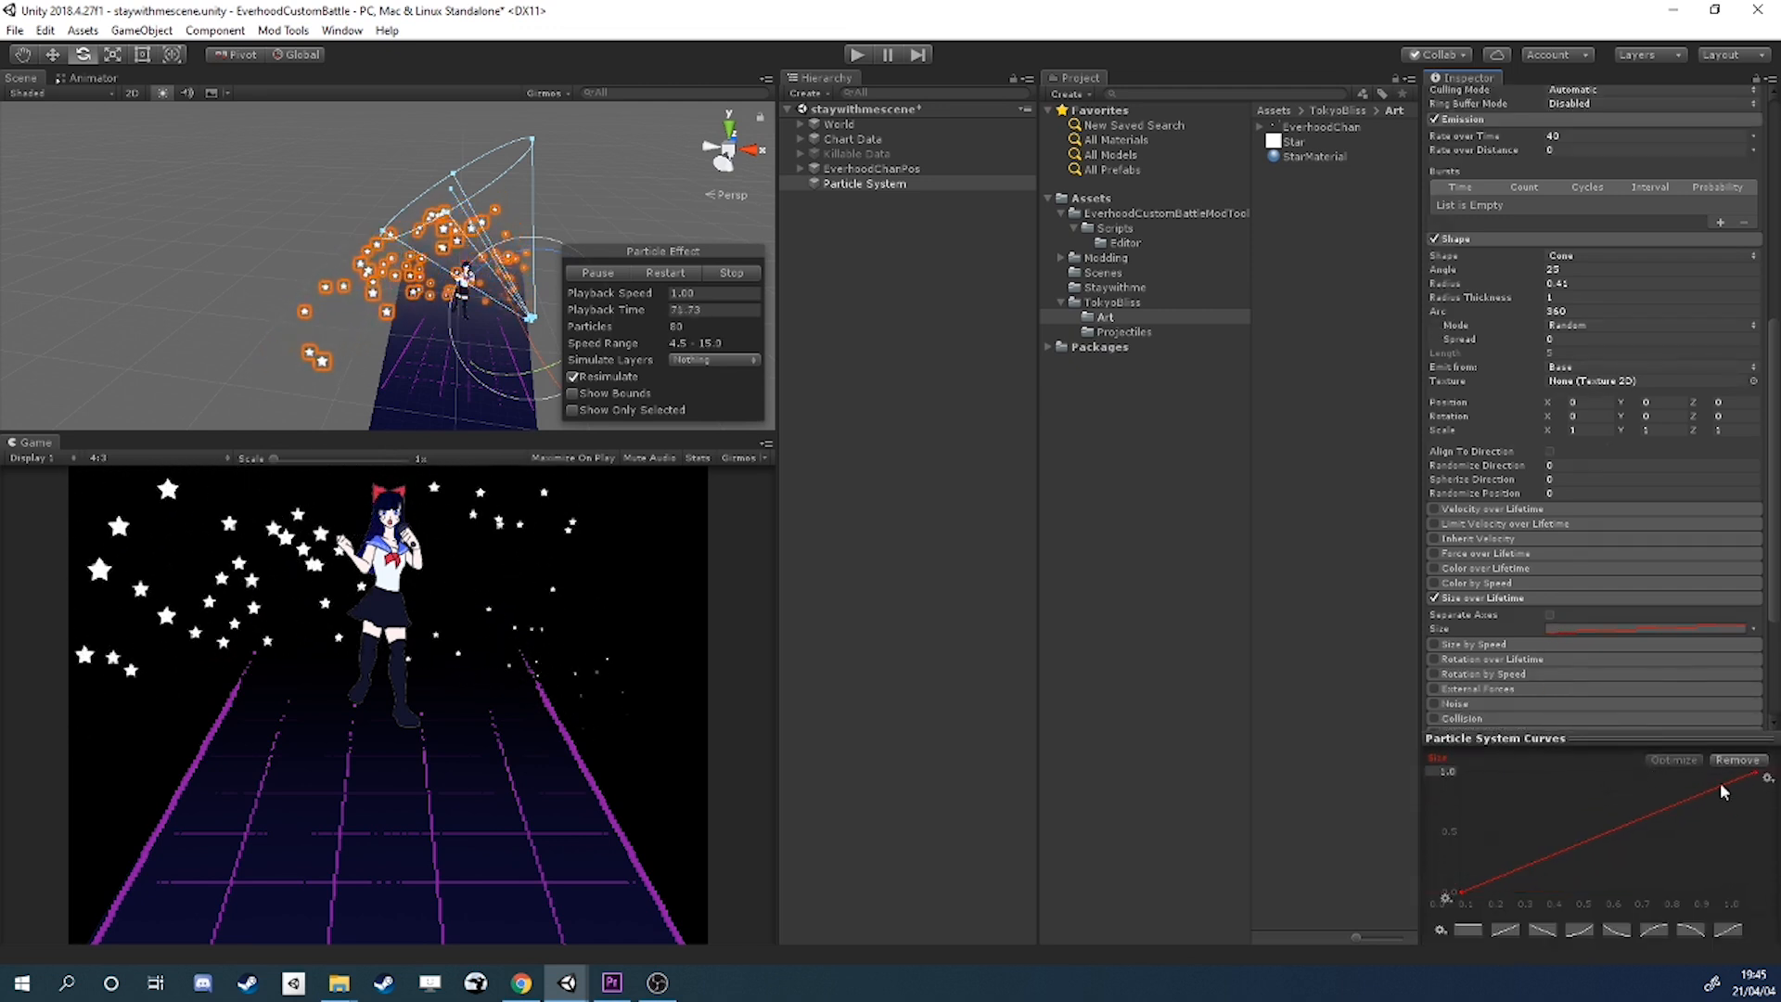
double_click(1630, 769)
drag(1631, 770, 1755, 891)
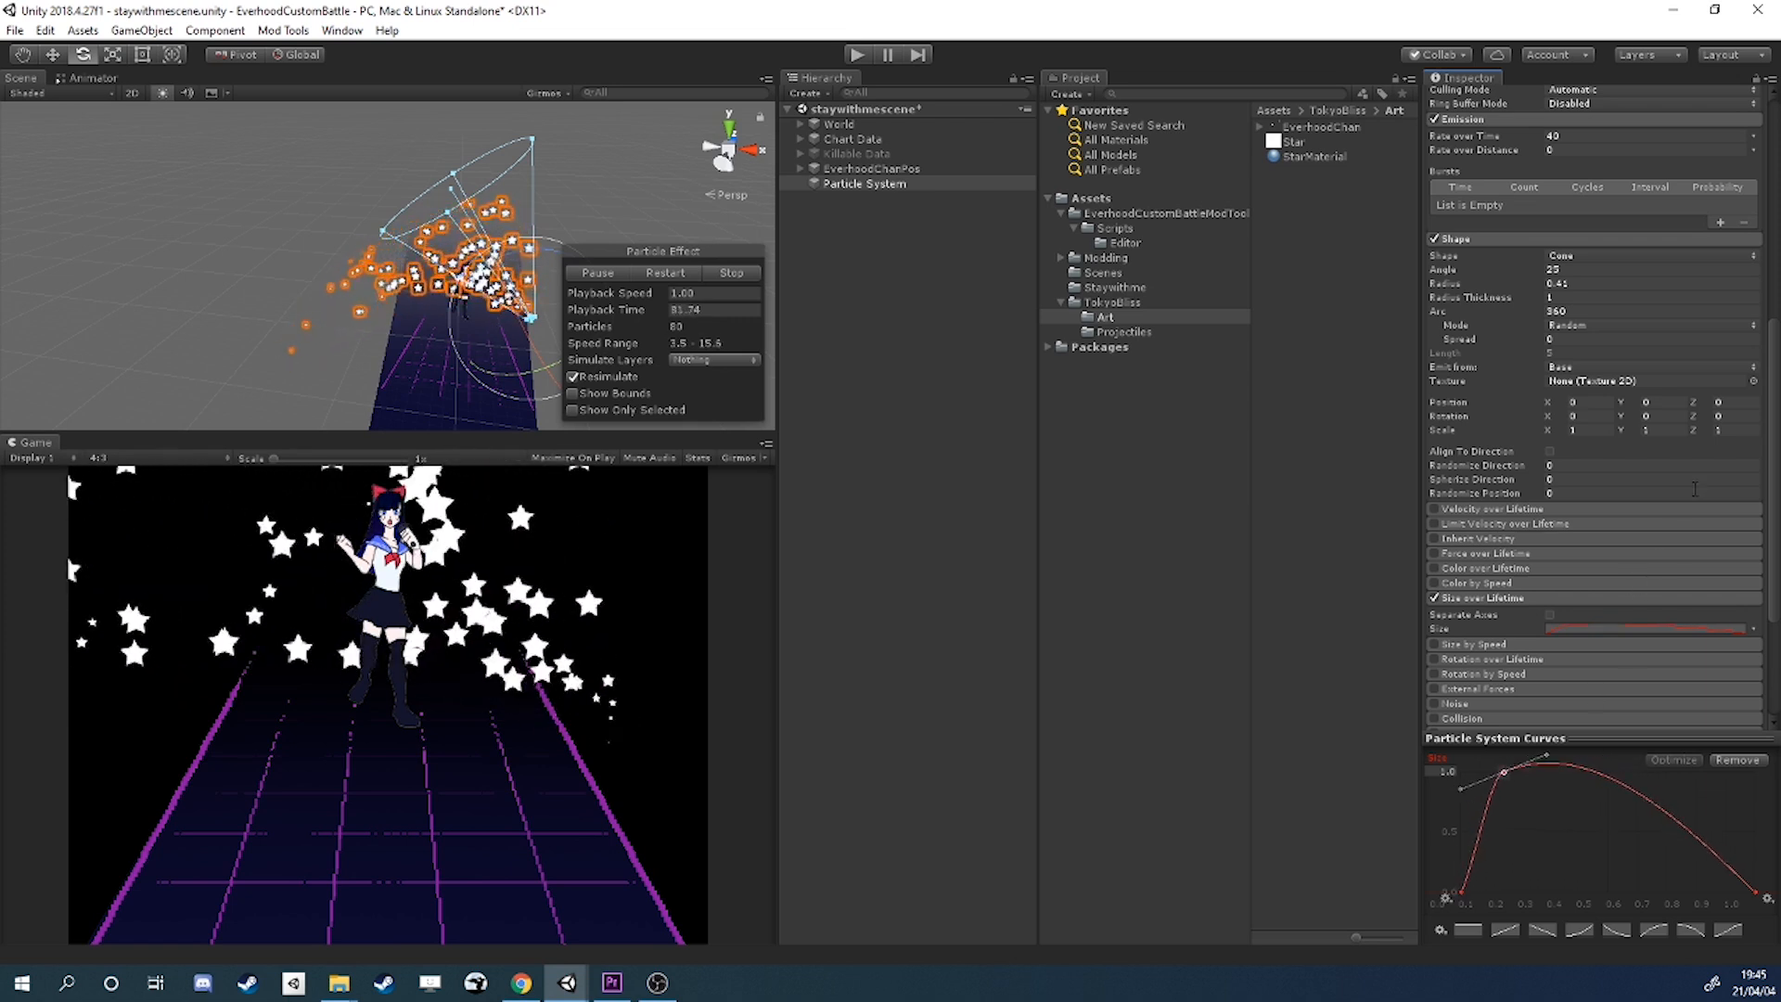
Shrink the radius of the particle system's Shape to 0.0001.
scroll(1568, 404, up, 3)
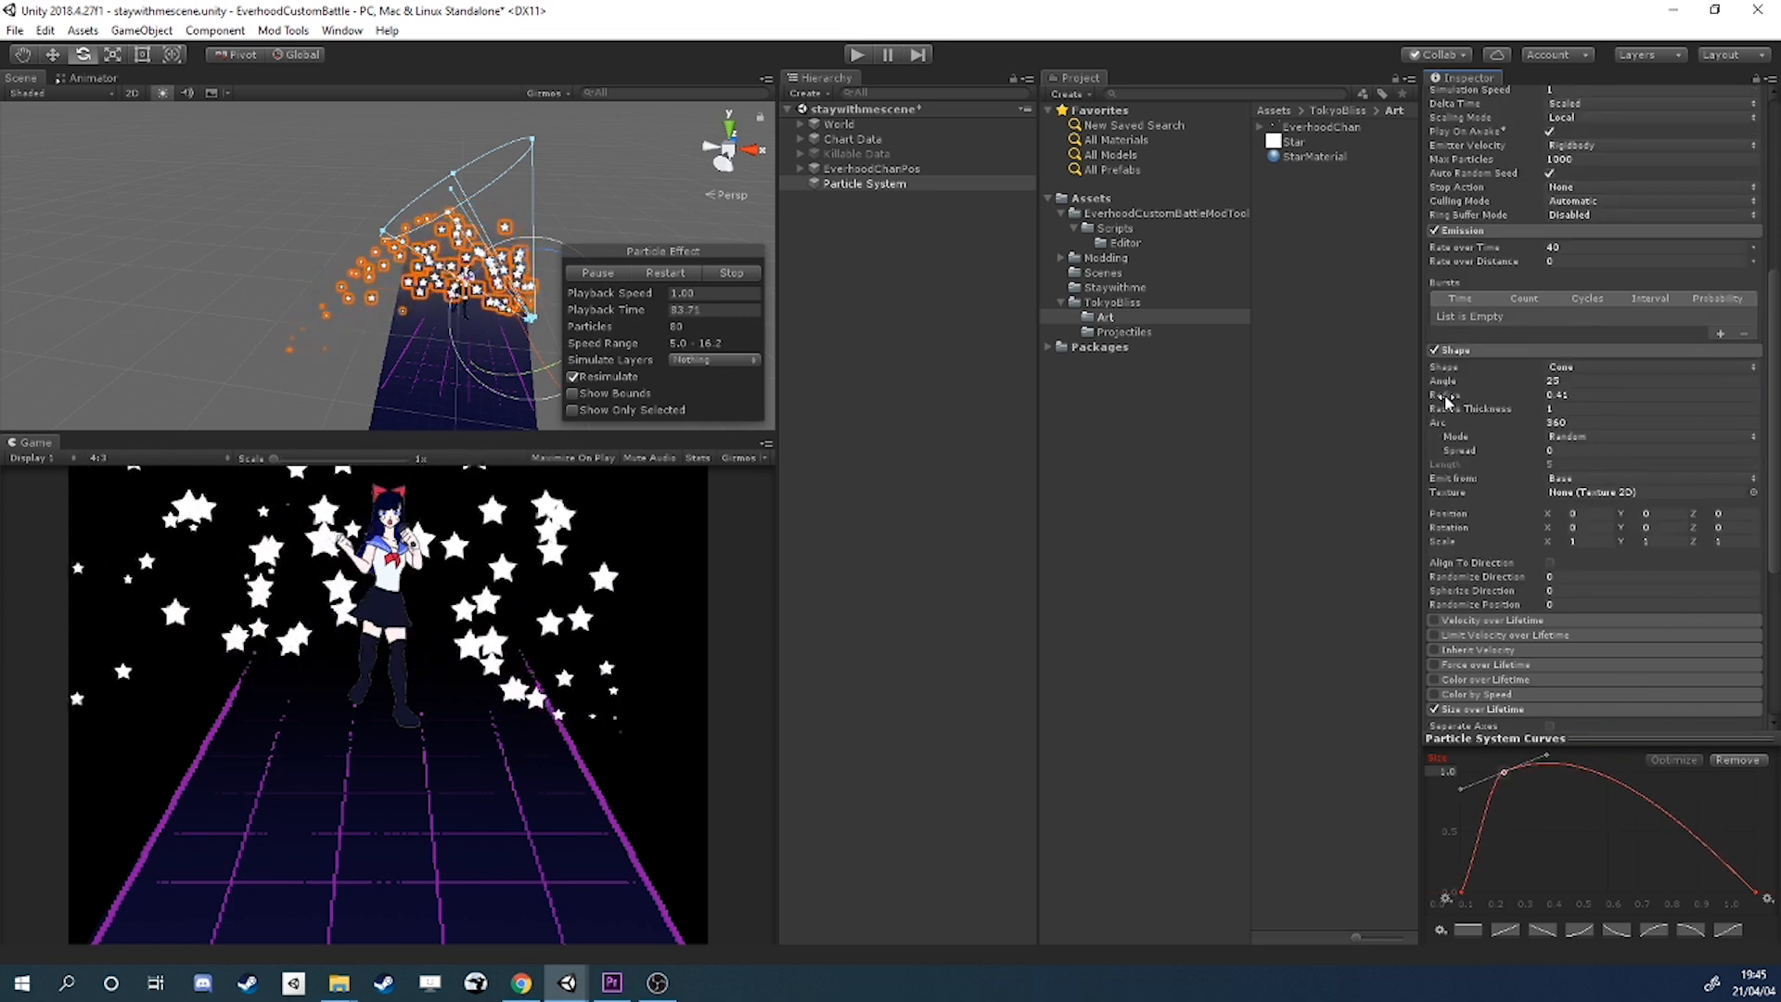
drag(1494, 392, 1337, 402)
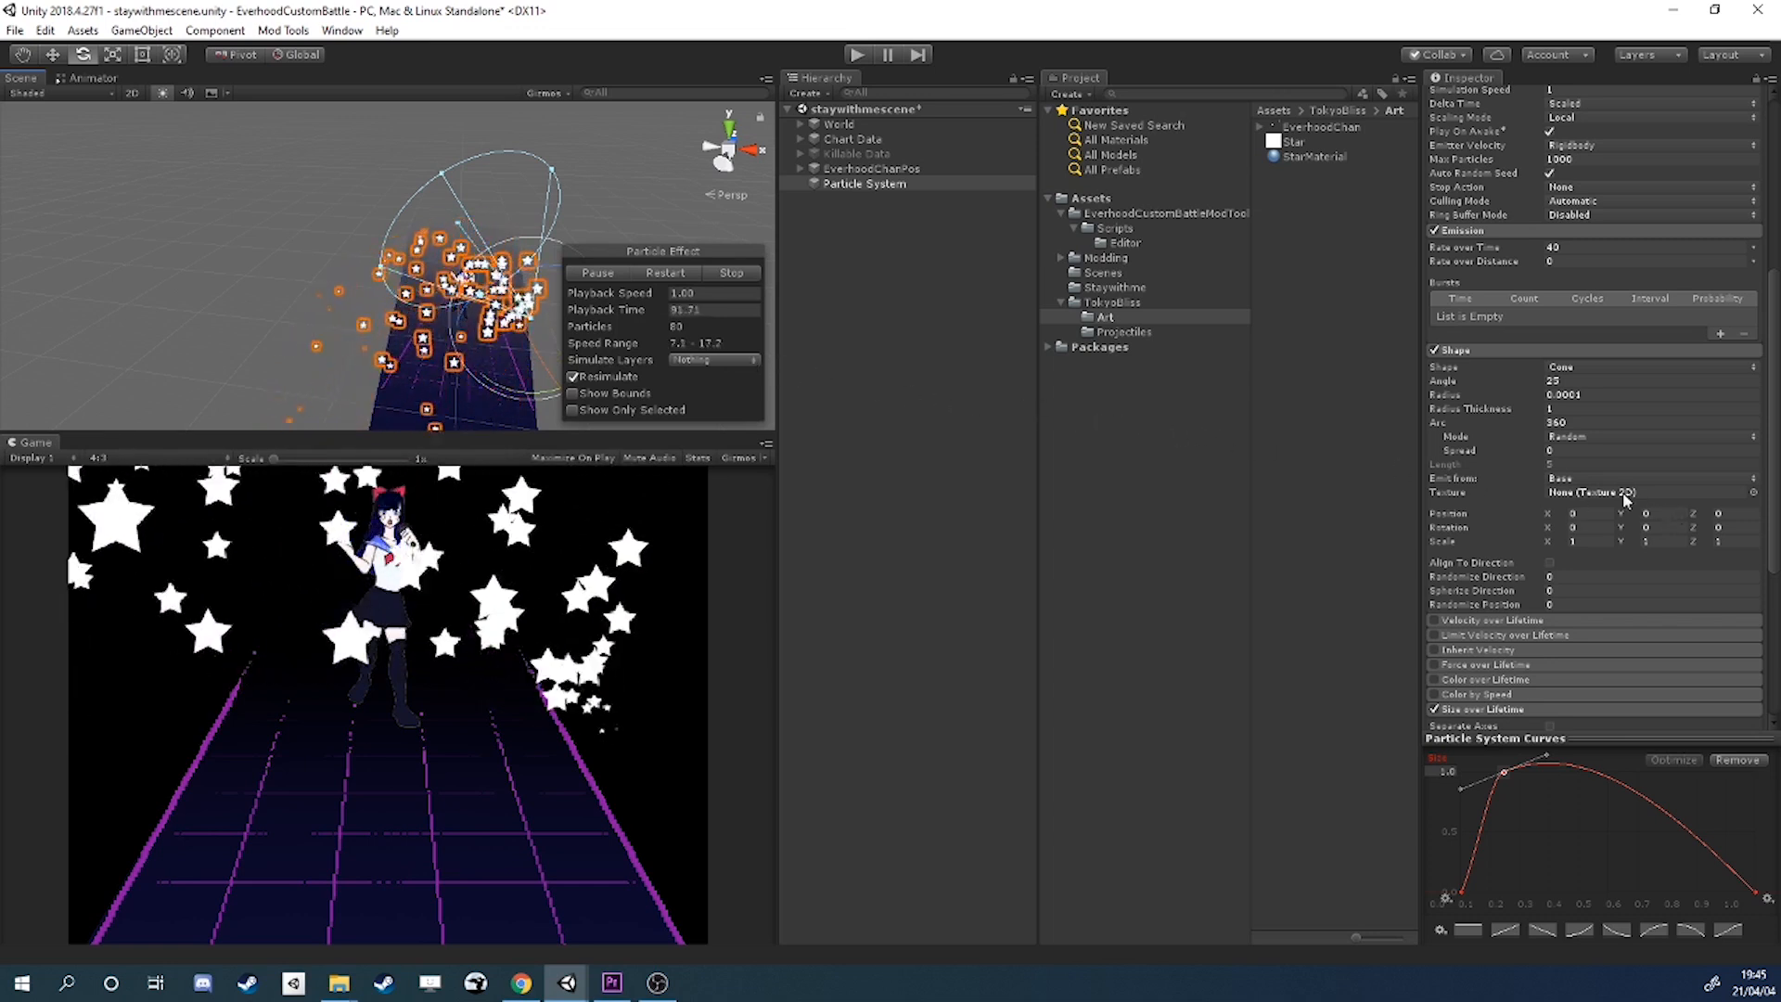
Enable Color over Lifetime on the star particles and make its gradient blend from white to orange.
click(1462, 687)
scroll(1508, 591, down, 2)
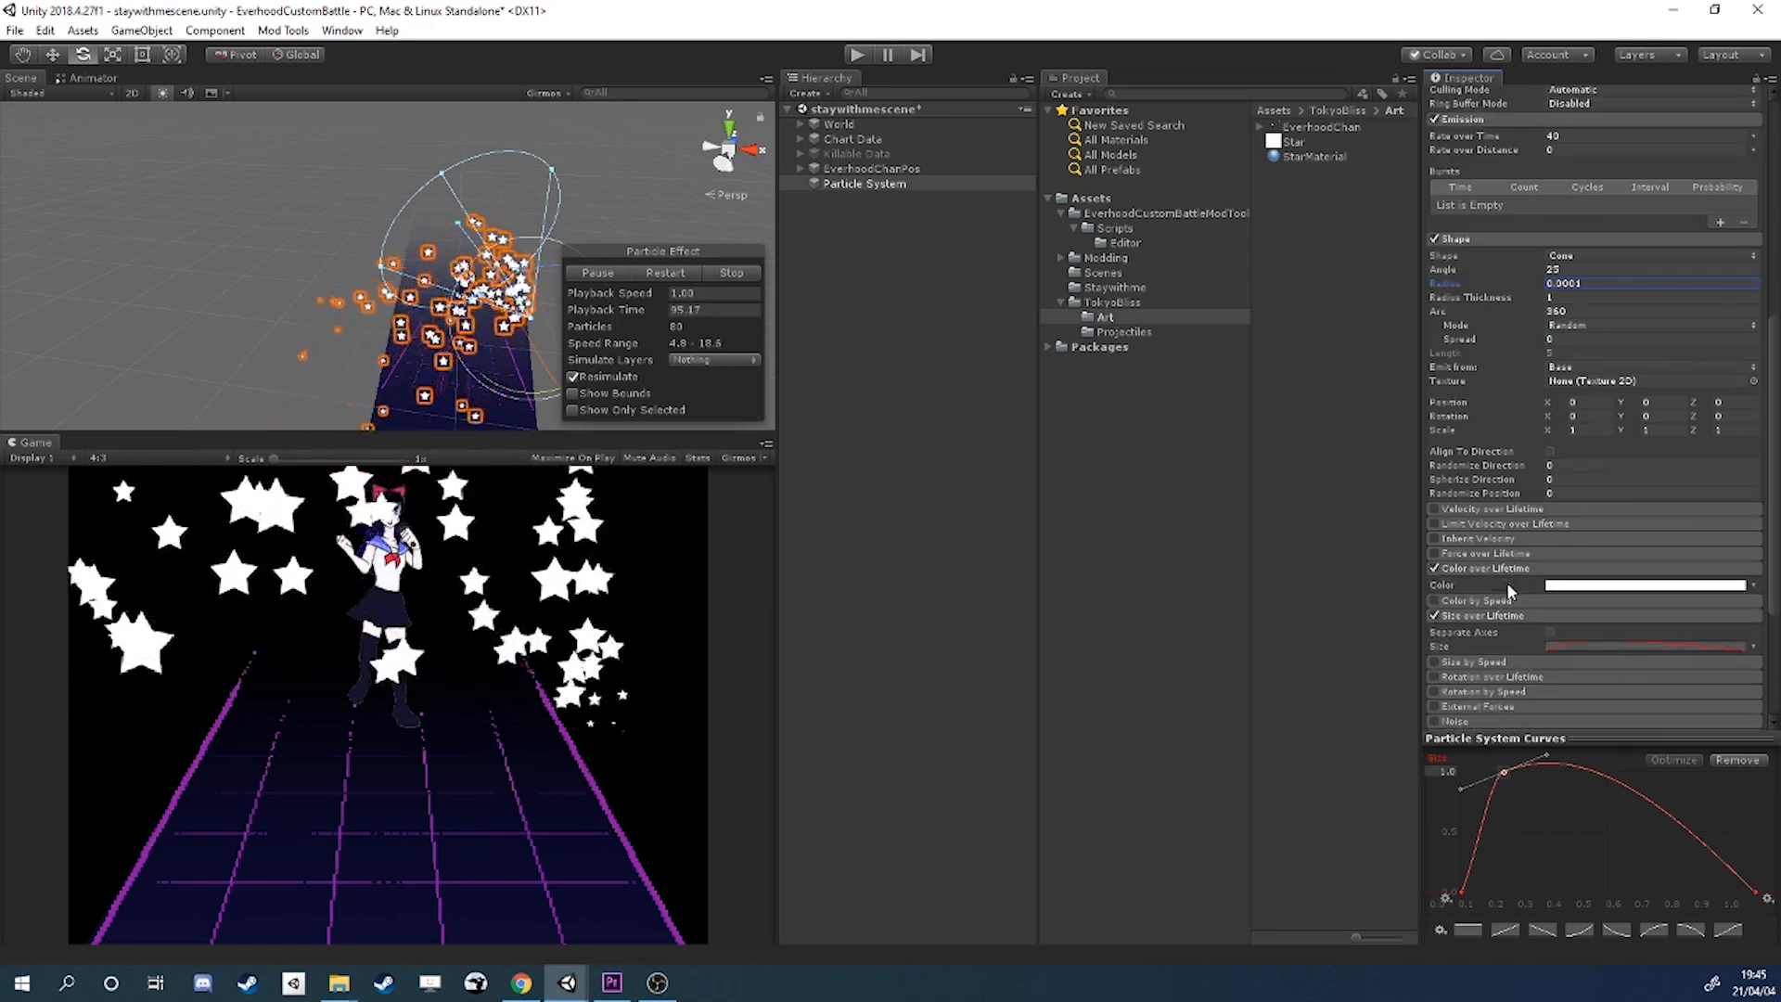
click(1574, 585)
click(1199, 452)
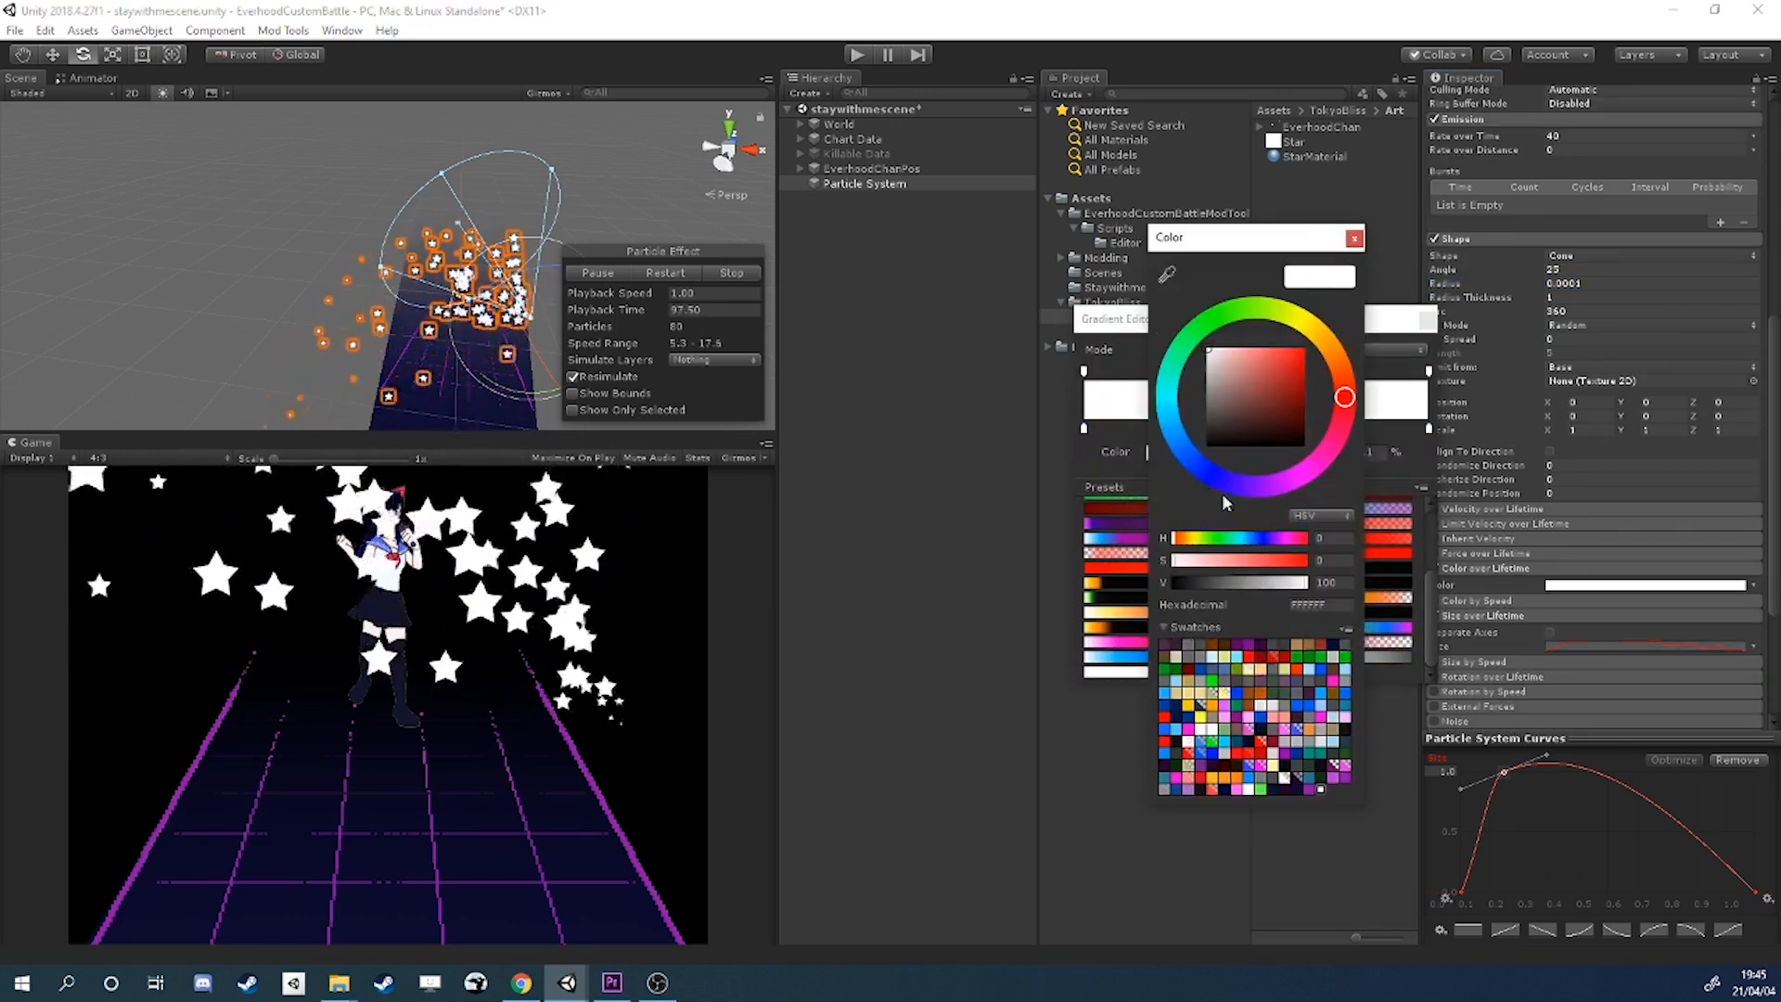
mouse_move(1230, 393)
mouse_down()
mouse_move(1336, 389)
mouse_move(1333, 351)
mouse_up()
click(1355, 238)
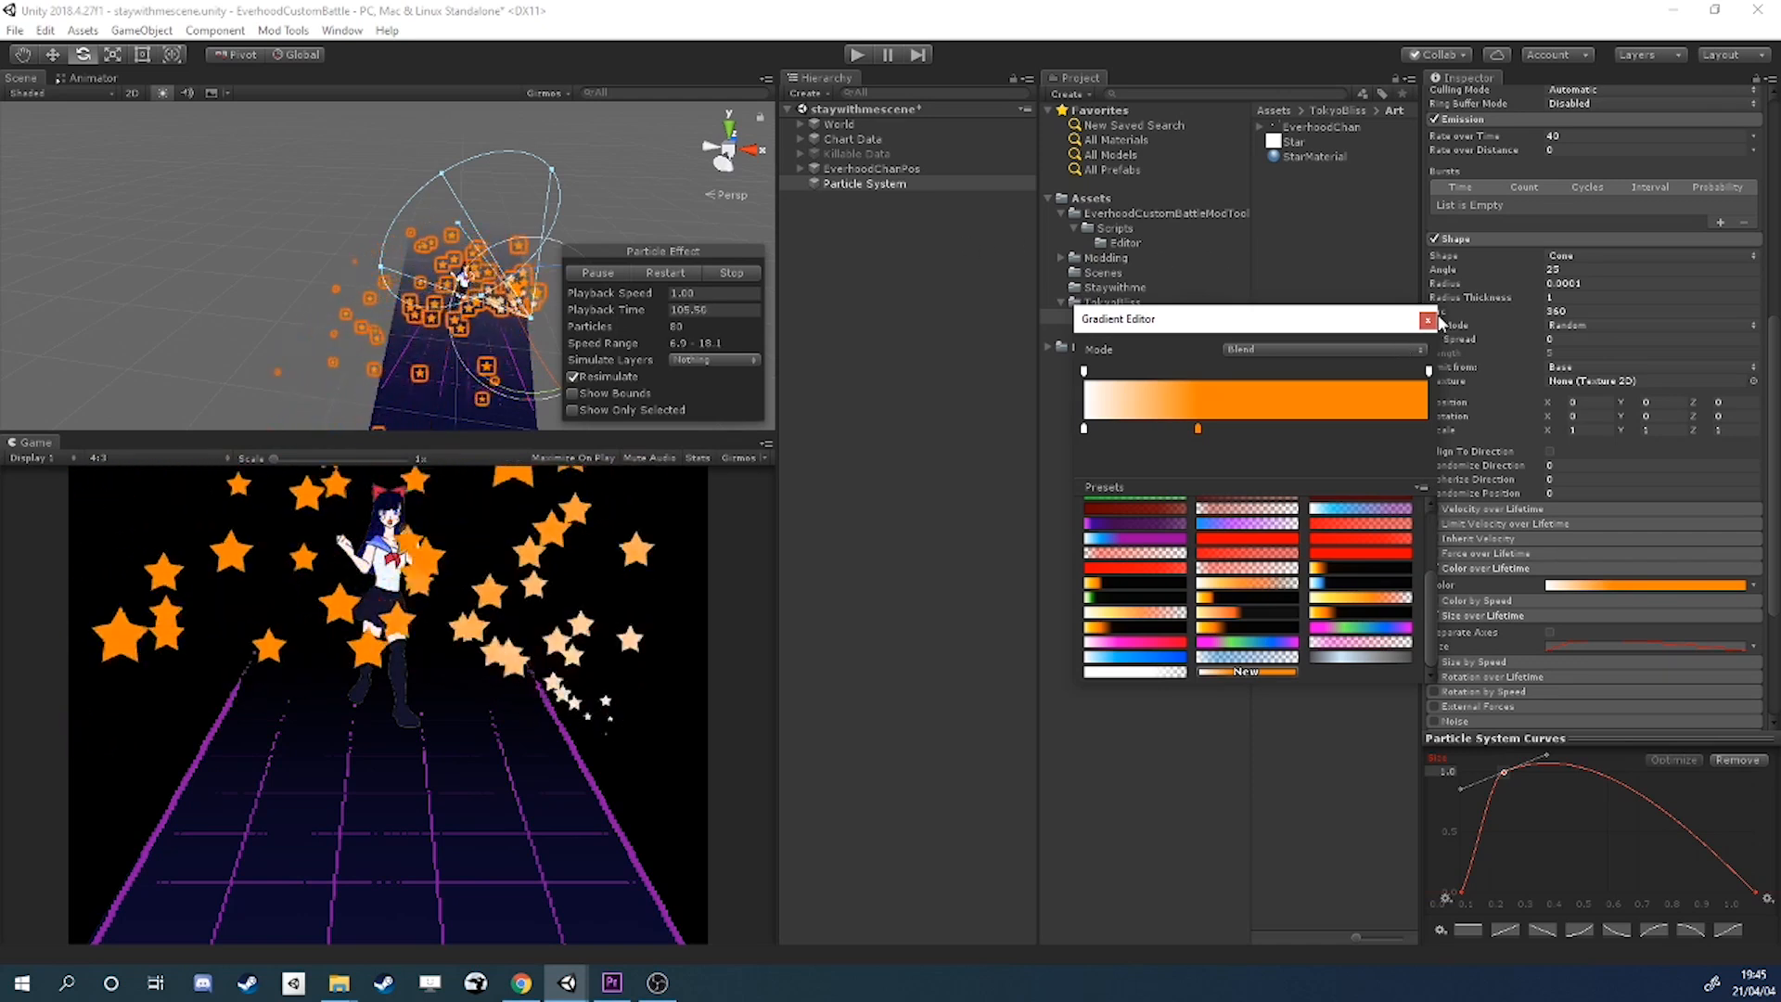
click(853, 260)
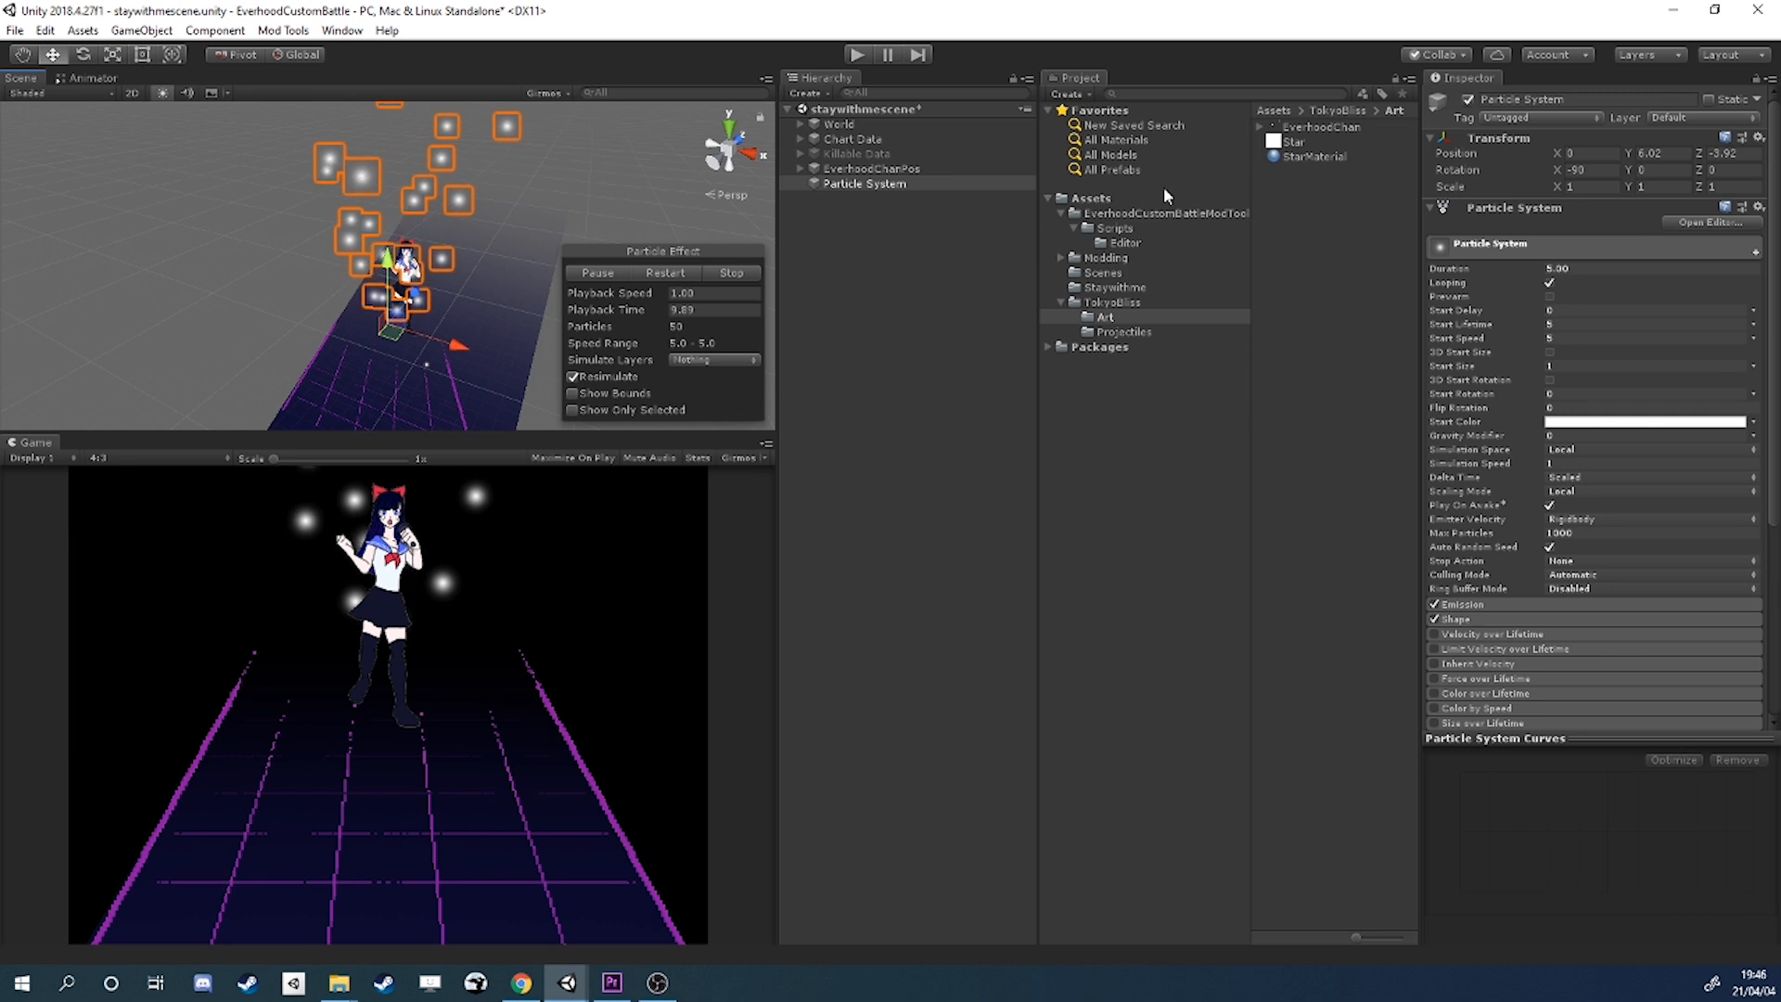
Apply StarMaterial to the new particle system and set its Renderer Order in Layer to 1.
click(872, 183)
drag(875, 185, 875, 186)
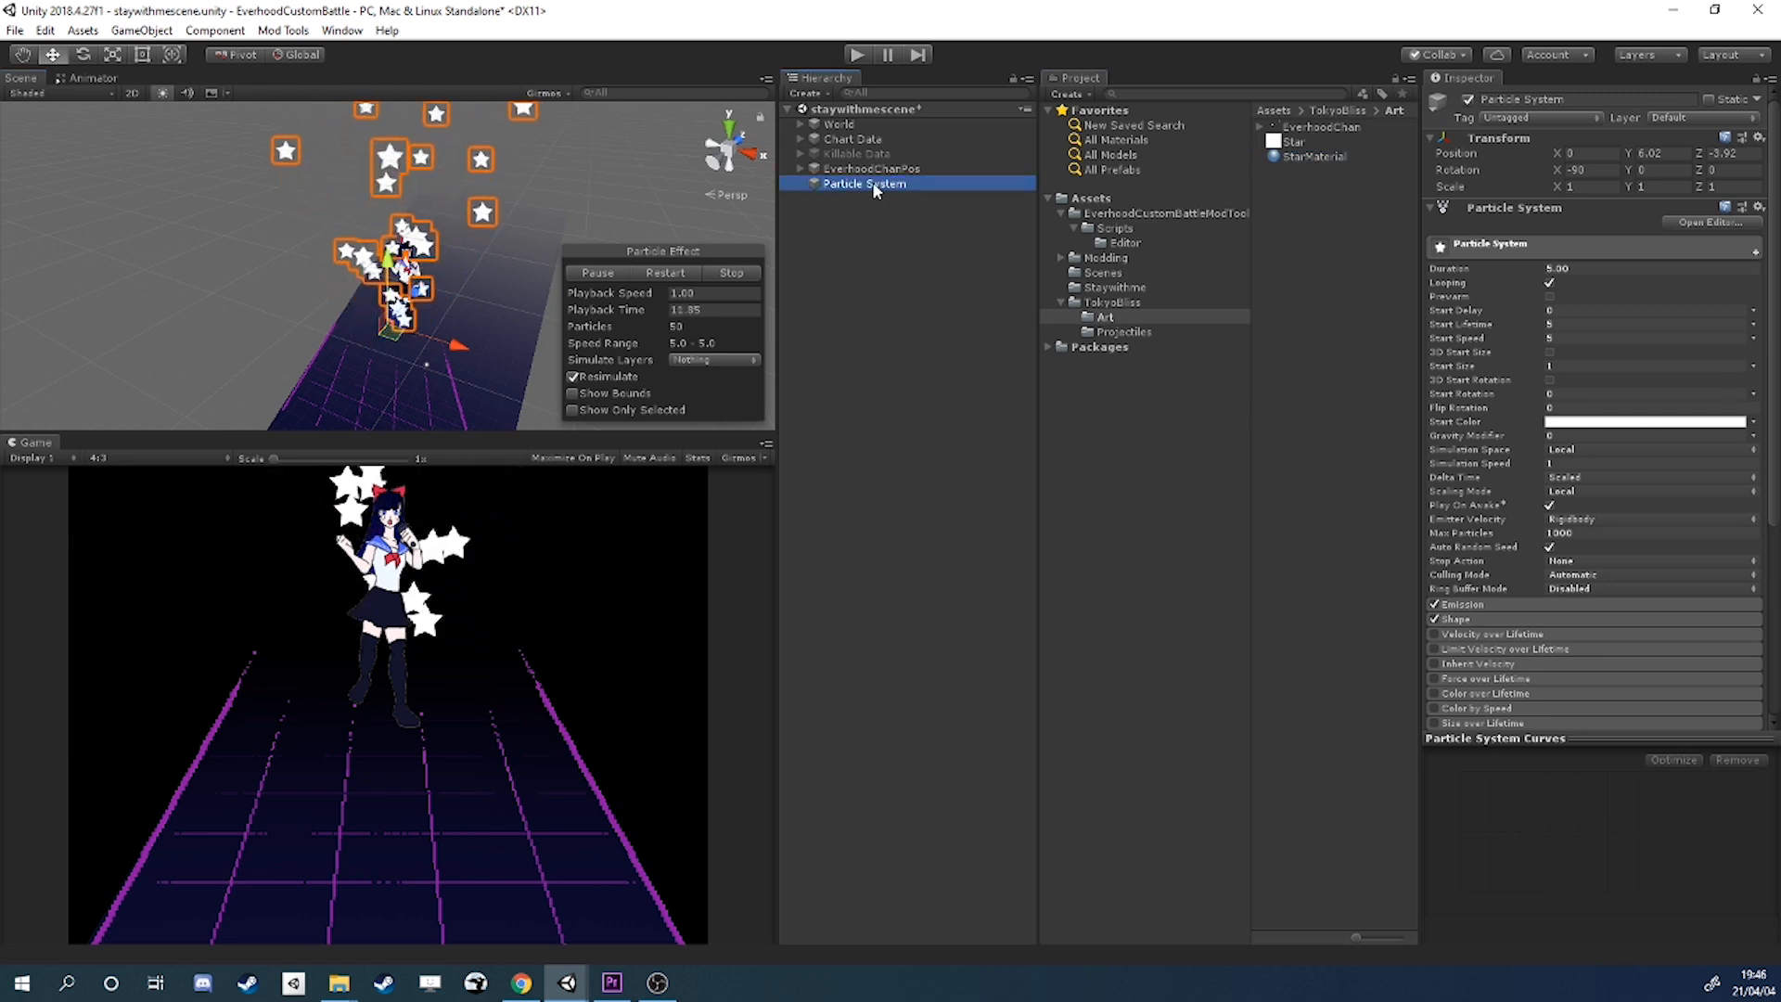
right_drag(283, 243, 321, 308)
scroll(1646, 501, down, 6)
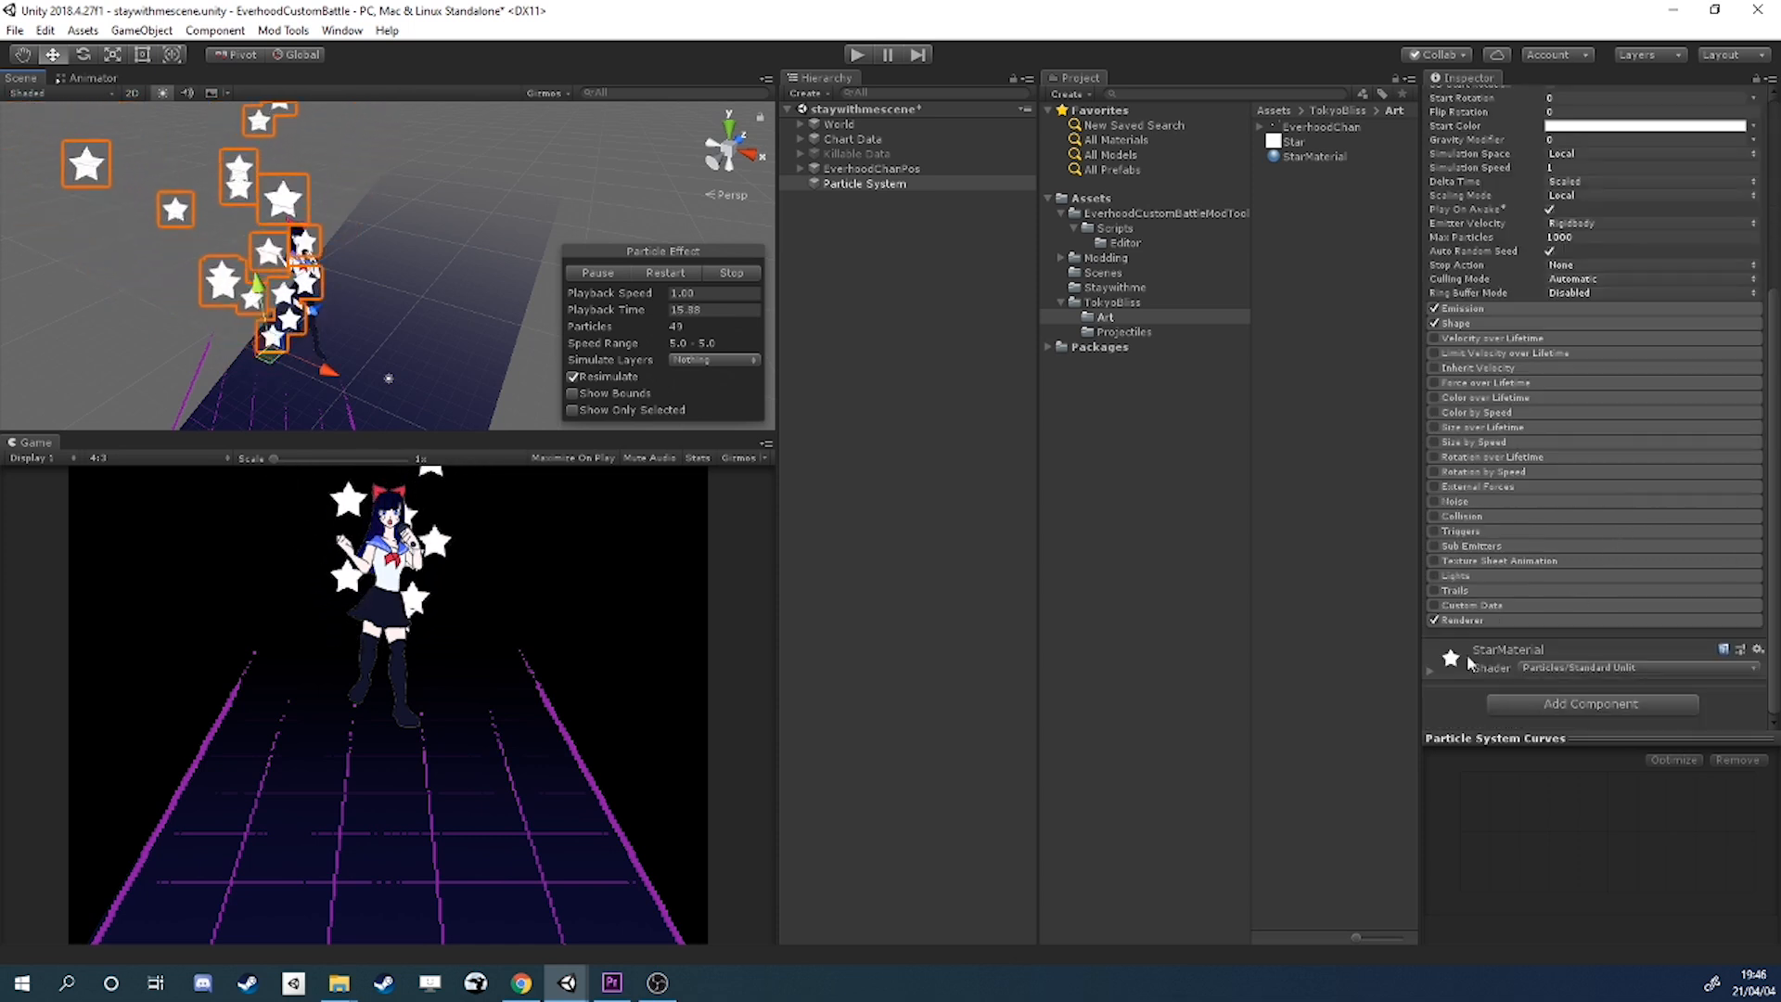
click(1493, 622)
scroll(1586, 495, down, 5)
click(1567, 658)
text(1)
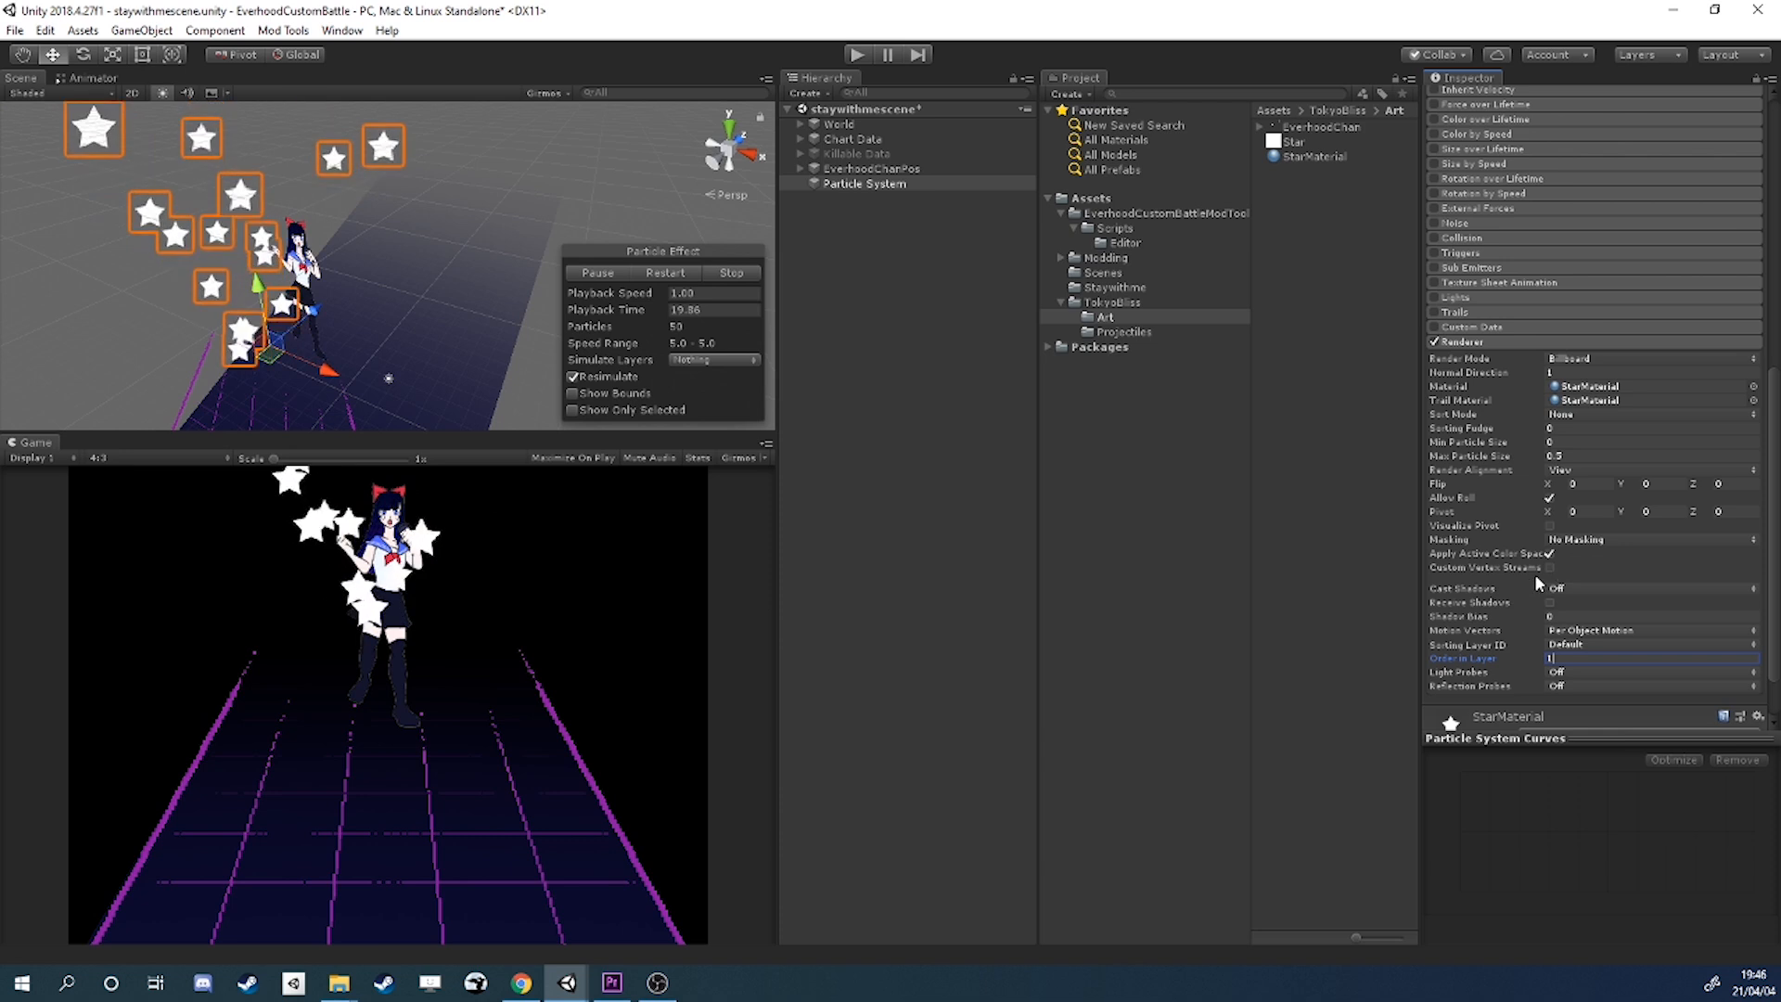
Set the Shape radius to 0.0001, try a cone angle of 90, and switch the shape to Sphere.
scroll(1549, 538, up, 4)
click(1460, 269)
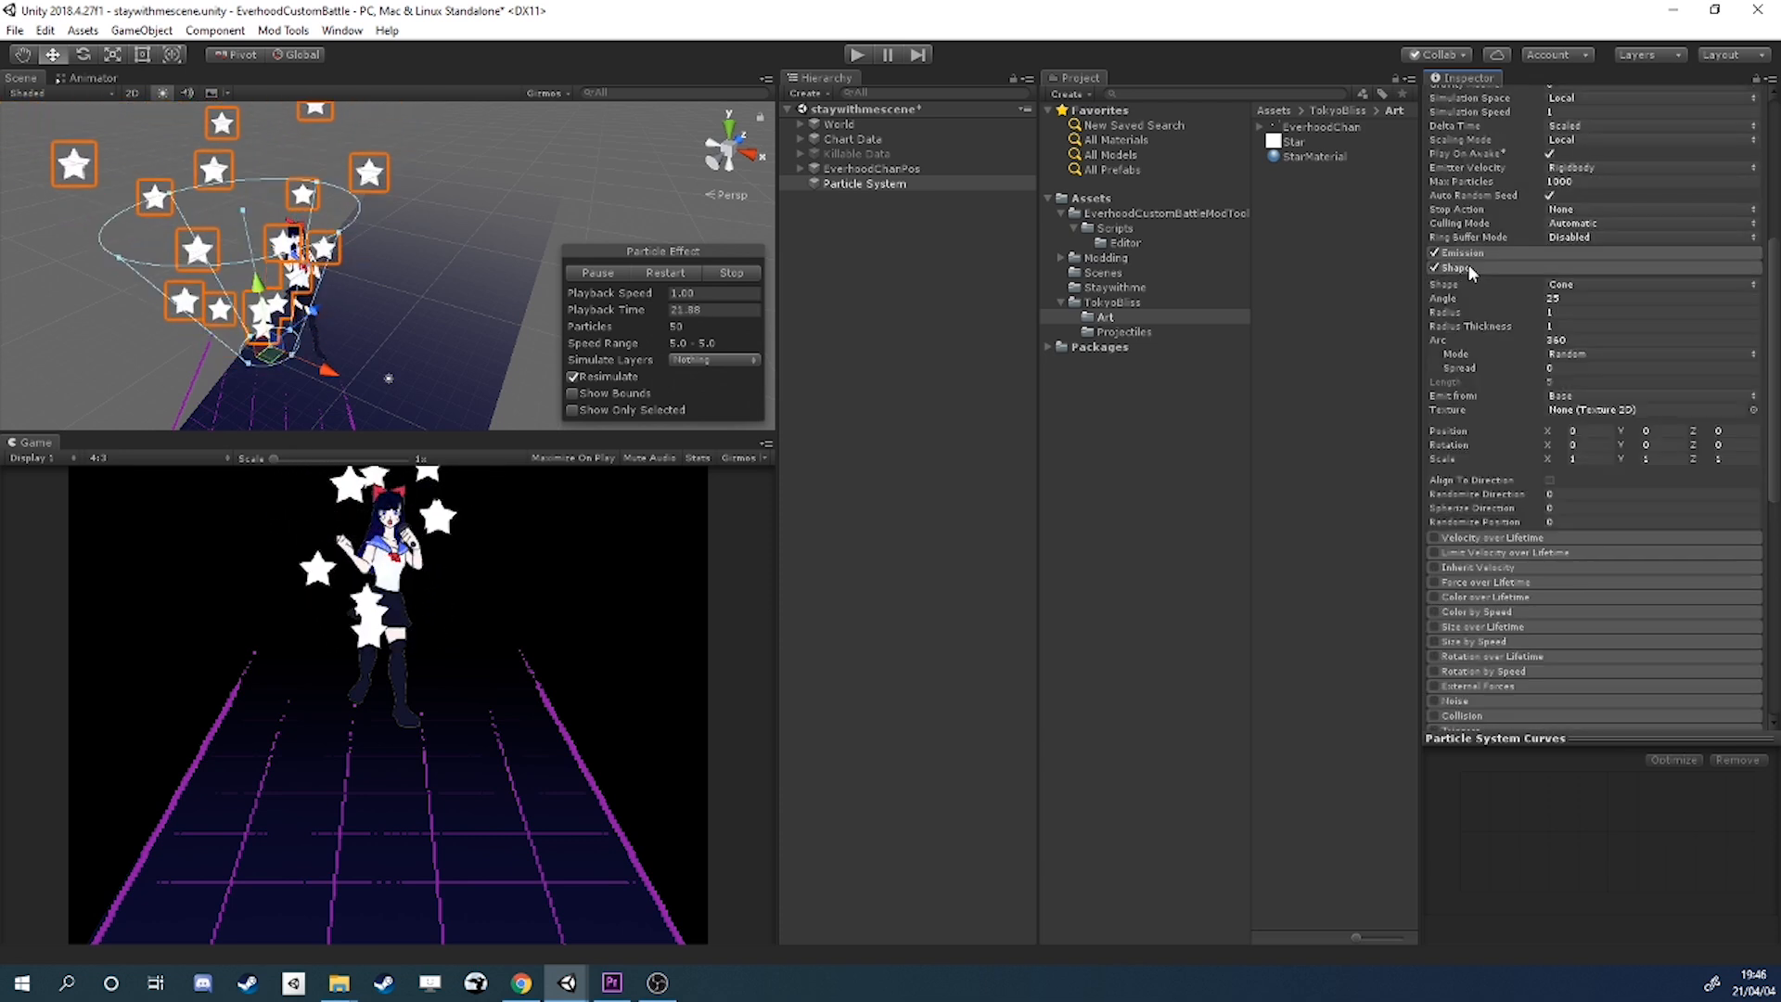
click(1567, 298)
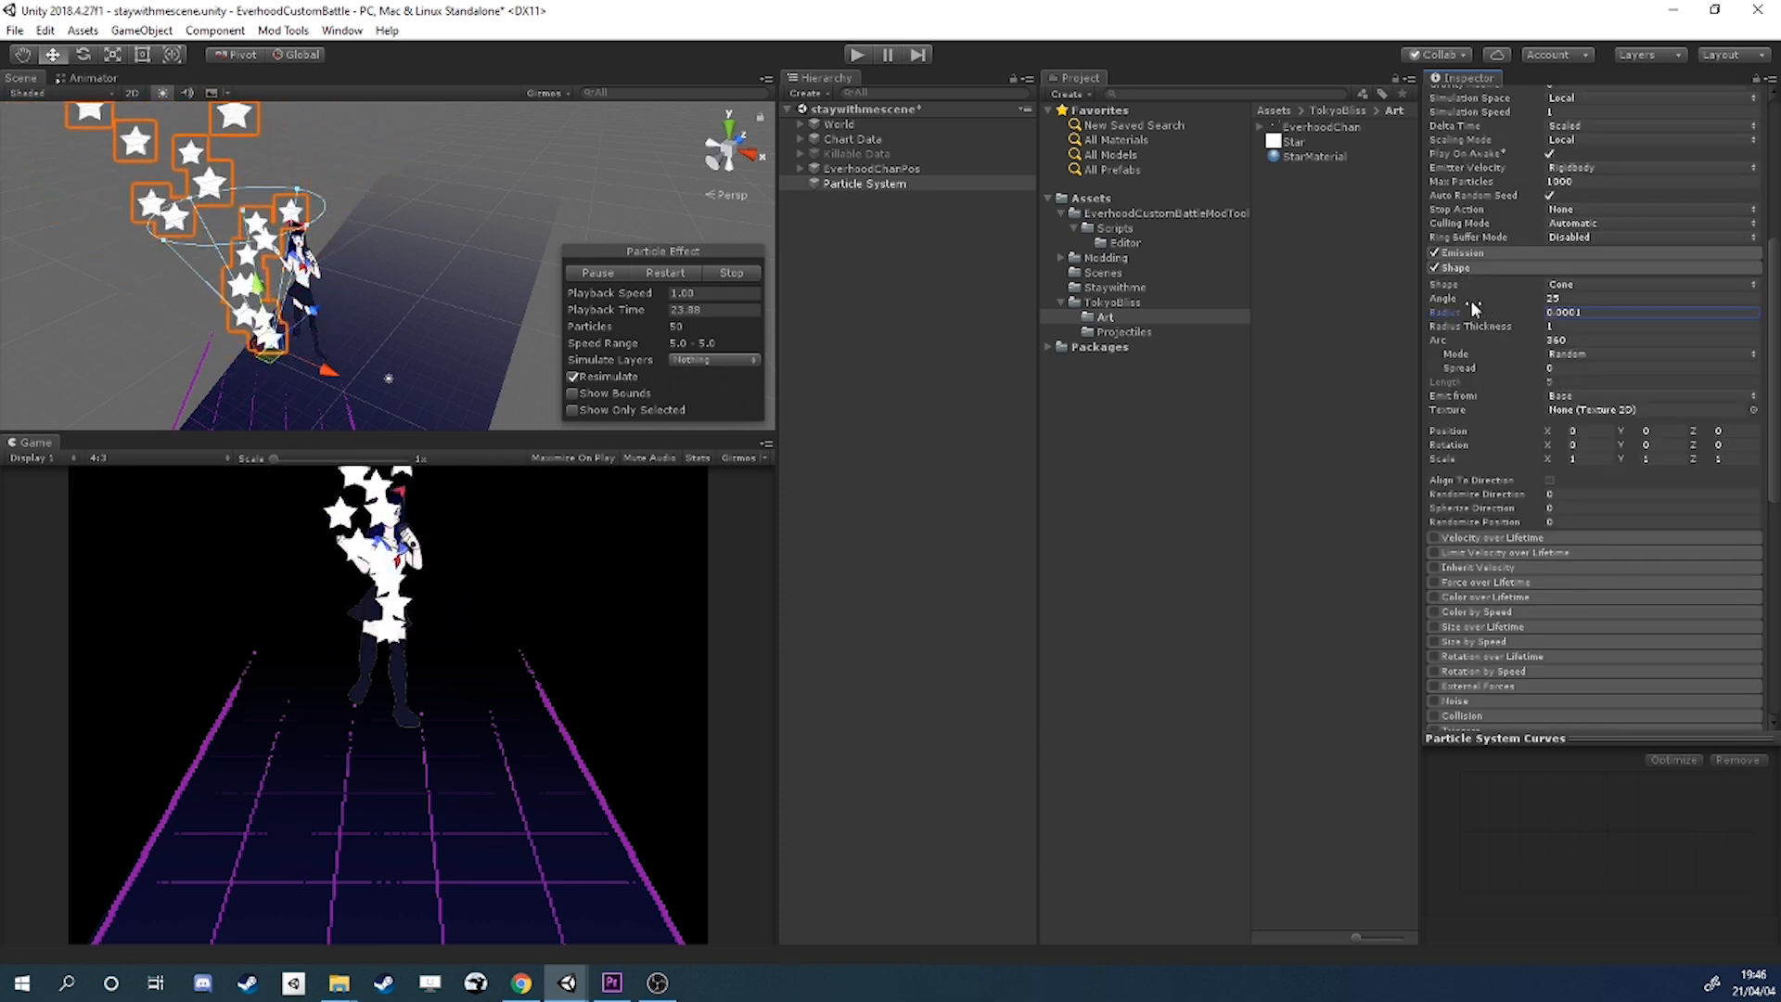
text(90)
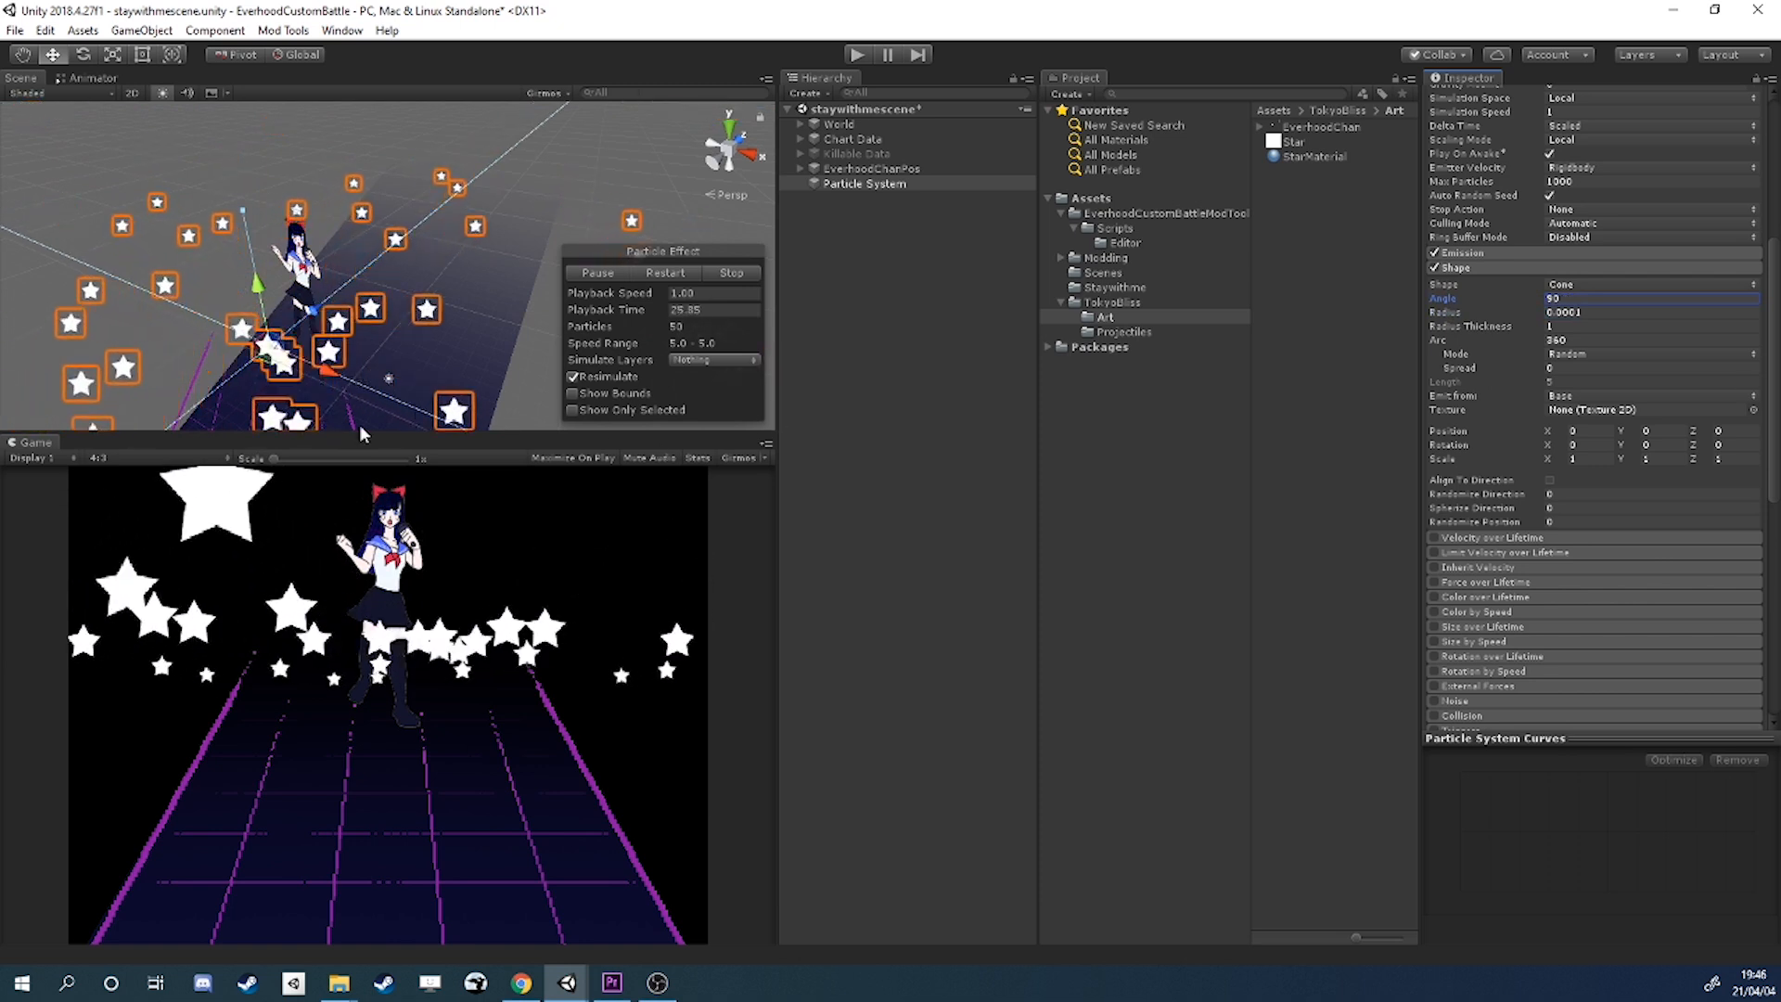
click(1602, 284)
click(1595, 303)
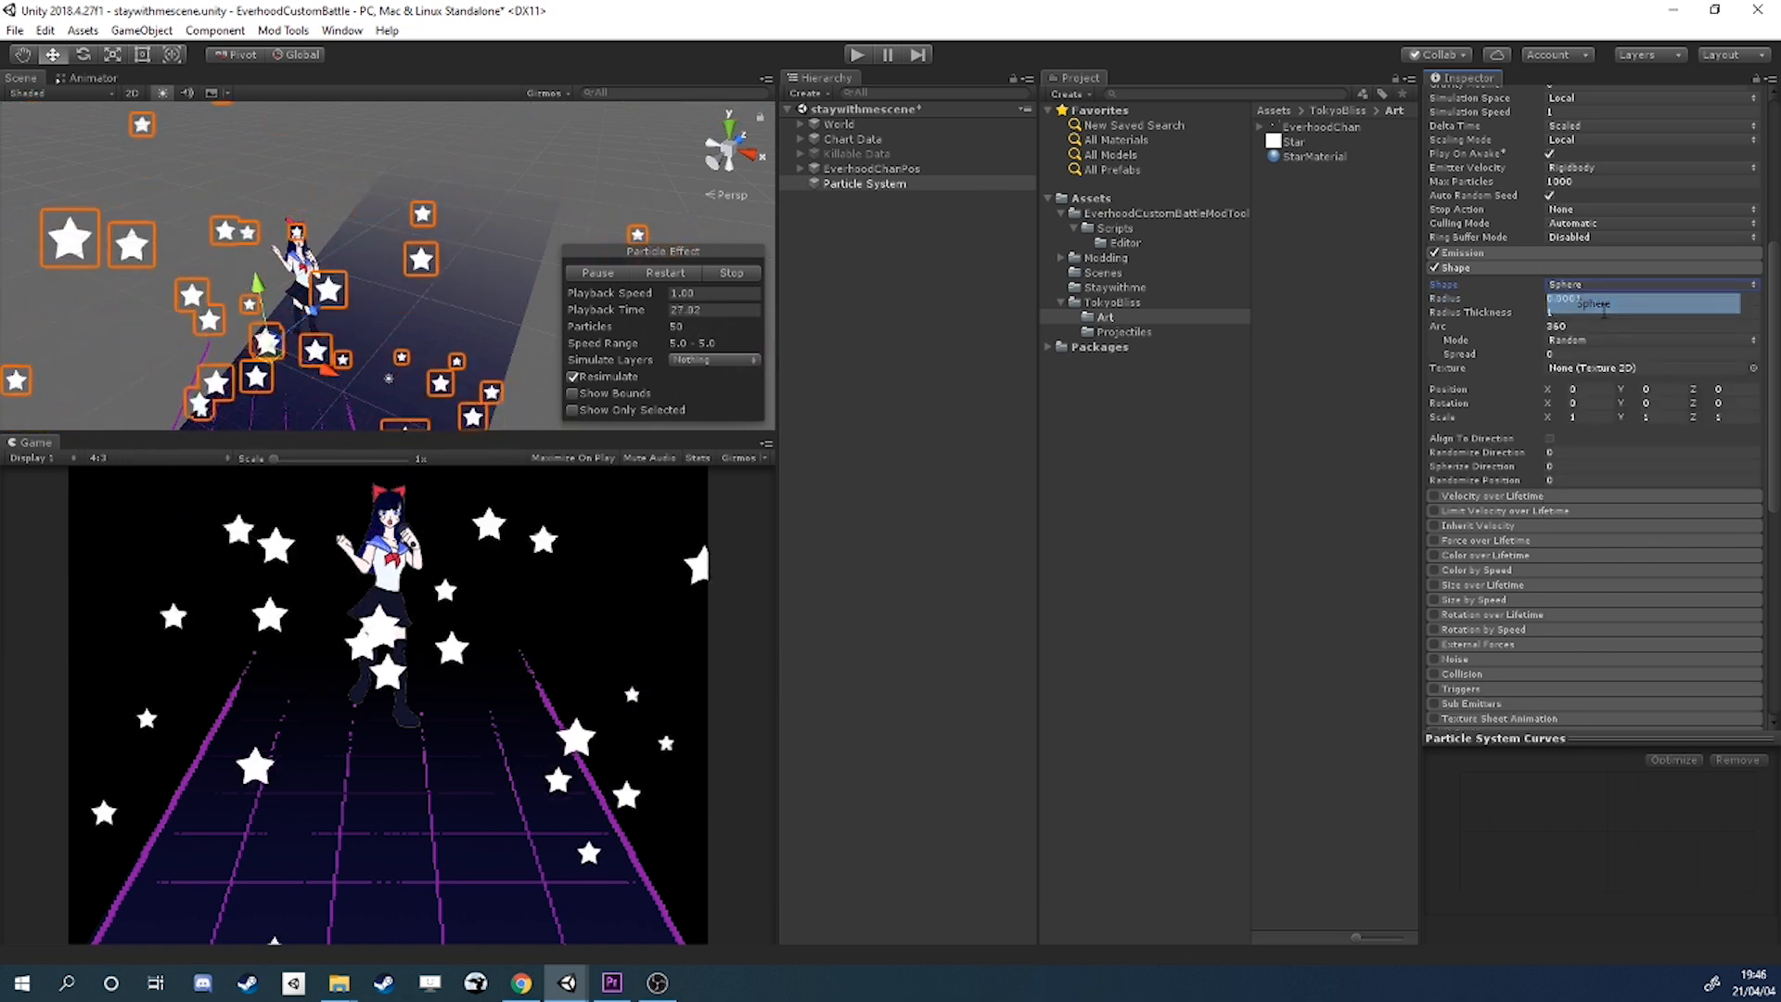
Add an emission burst with a count of 30 and set Rate over Time to 0.
click(1471, 254)
drag(1447, 269, 1549, 294)
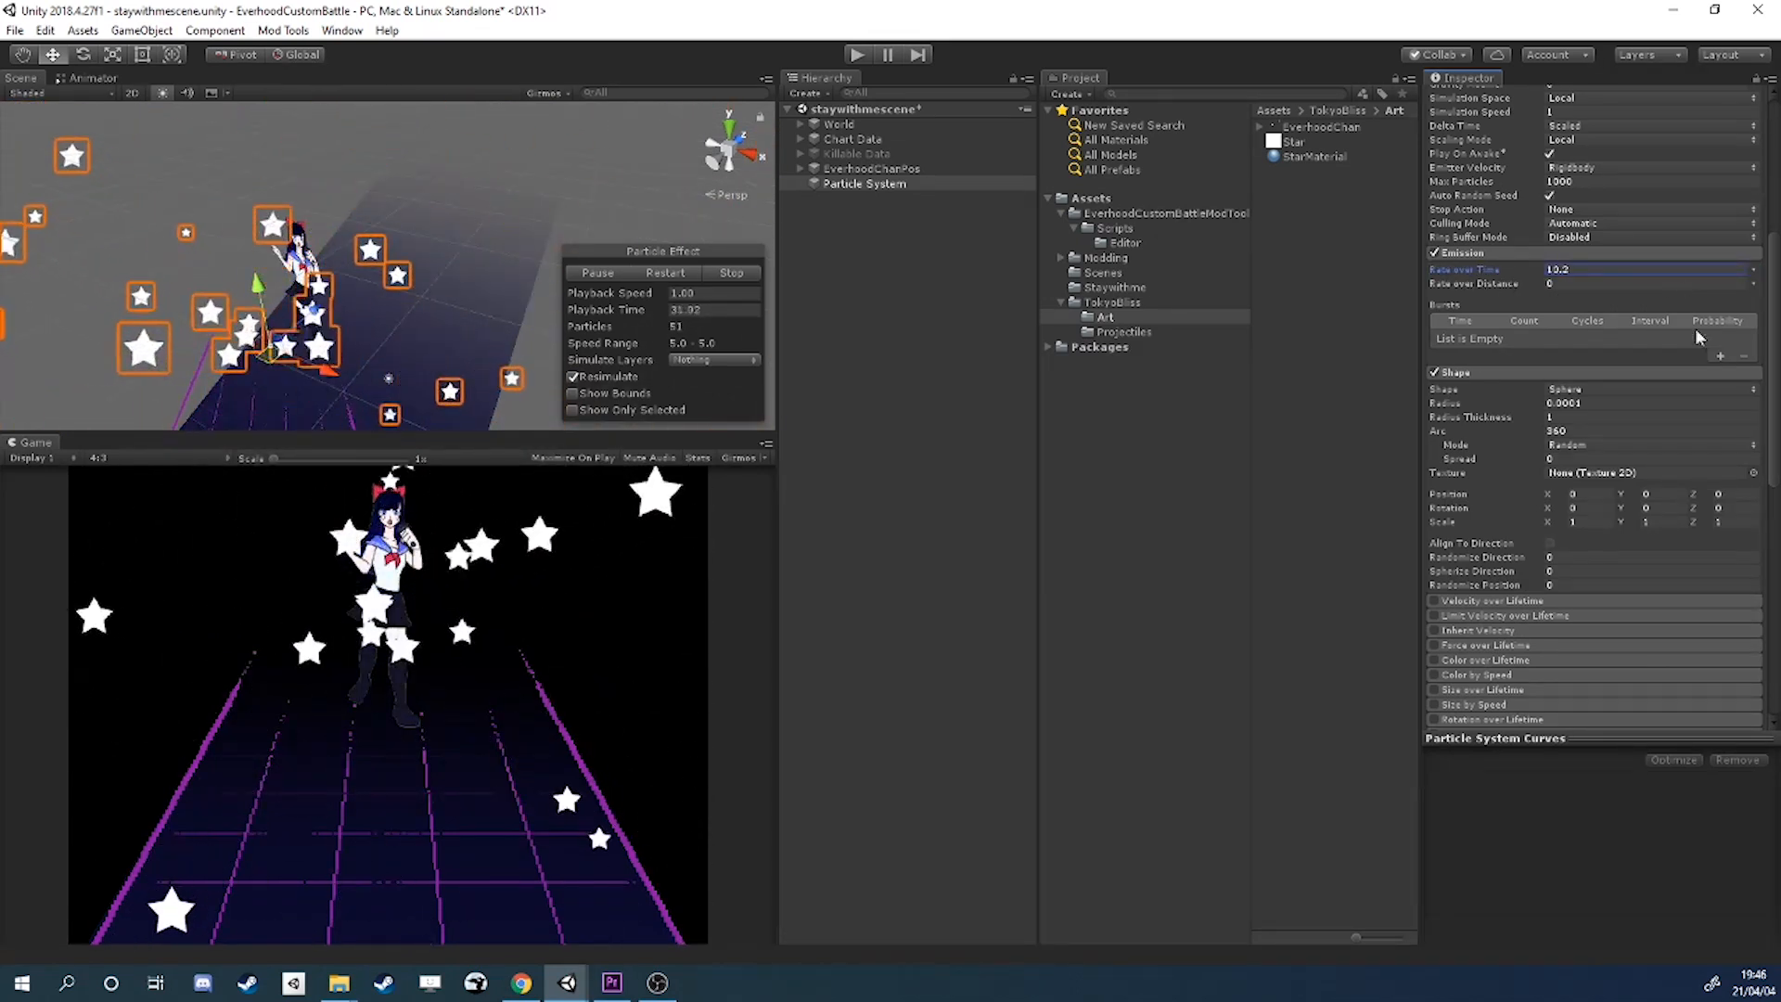
click(1721, 356)
click(1577, 269)
text(0)
Set the particle Start Lifetime to 1 and Start Speed to 15, replaying the burst to check it.
scroll(1480, 257, up, 5)
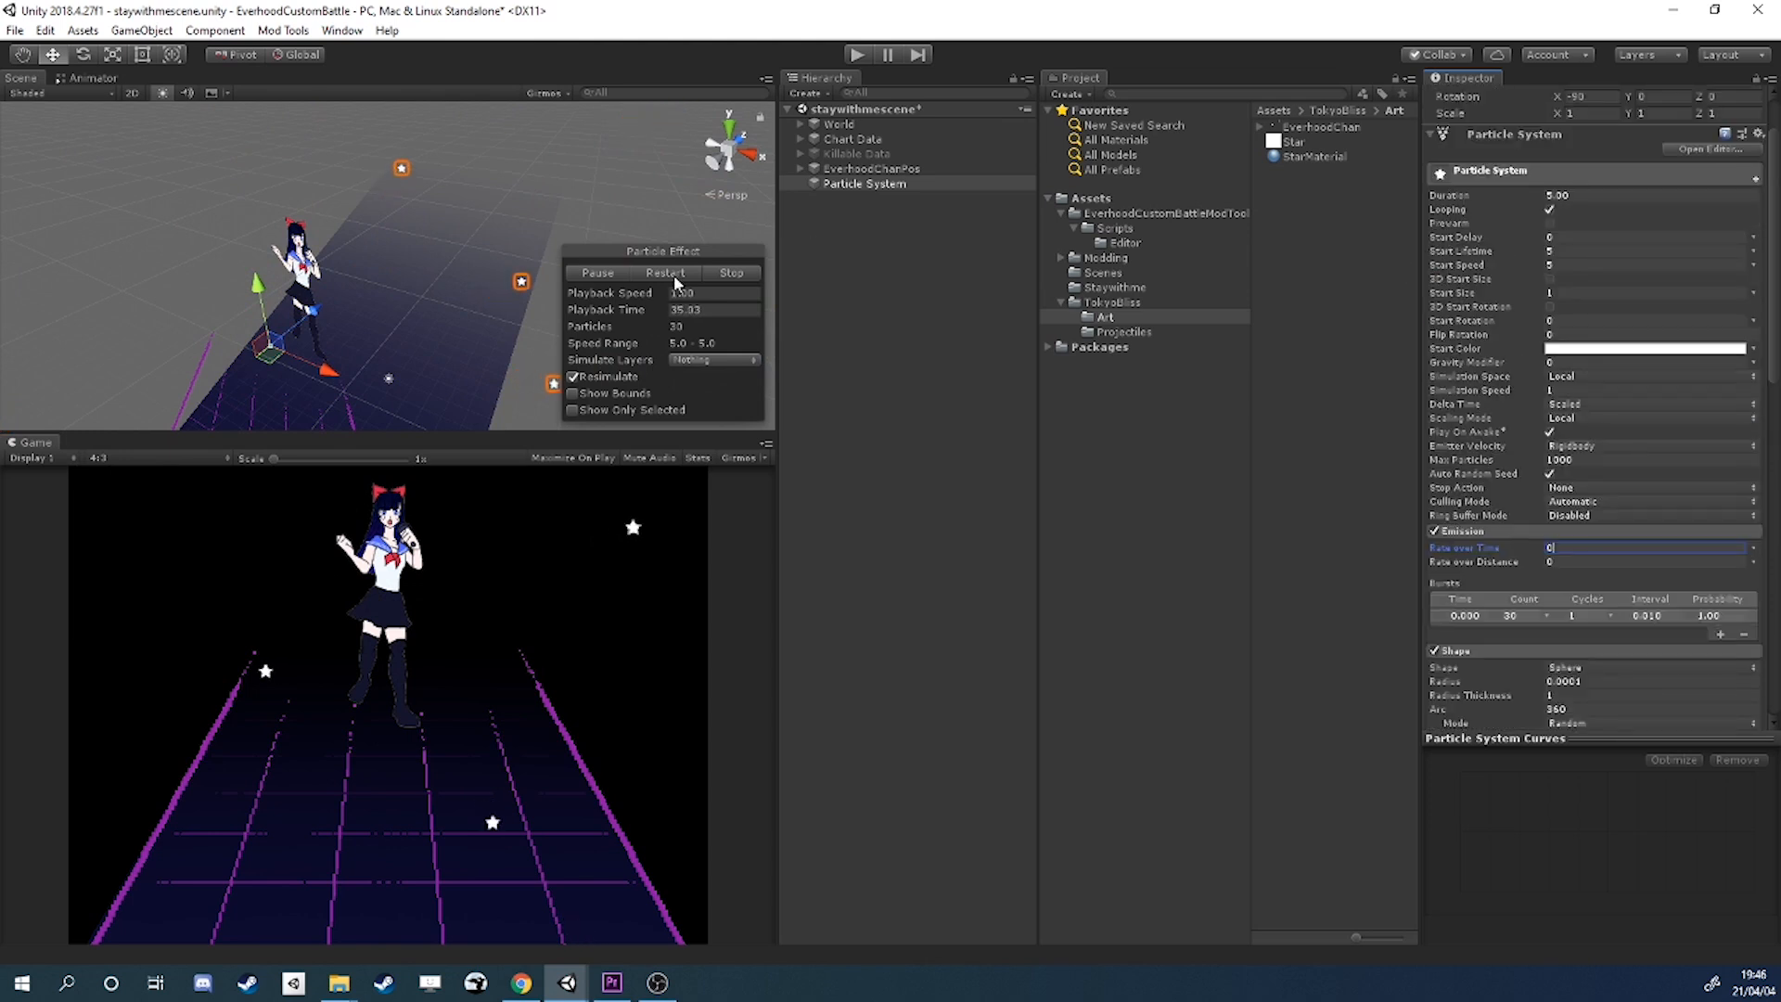
click(1570, 251)
text(1)
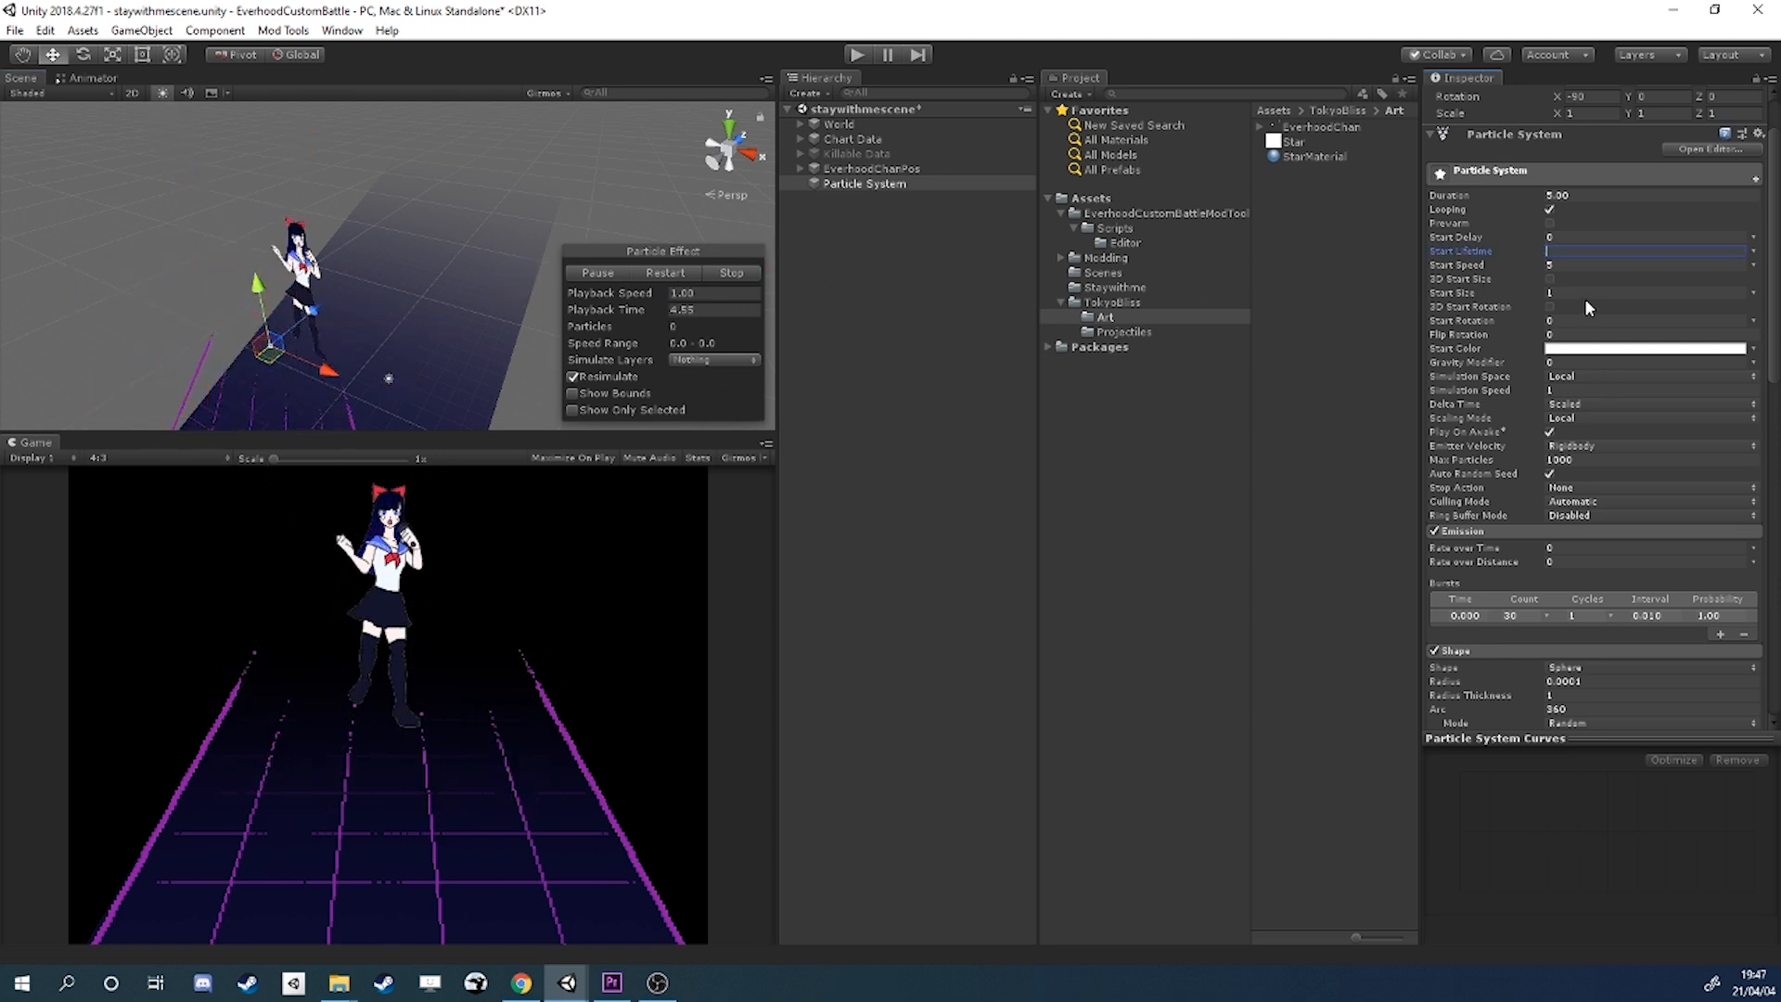
key(BackSpace)
text(1)
click(669, 275)
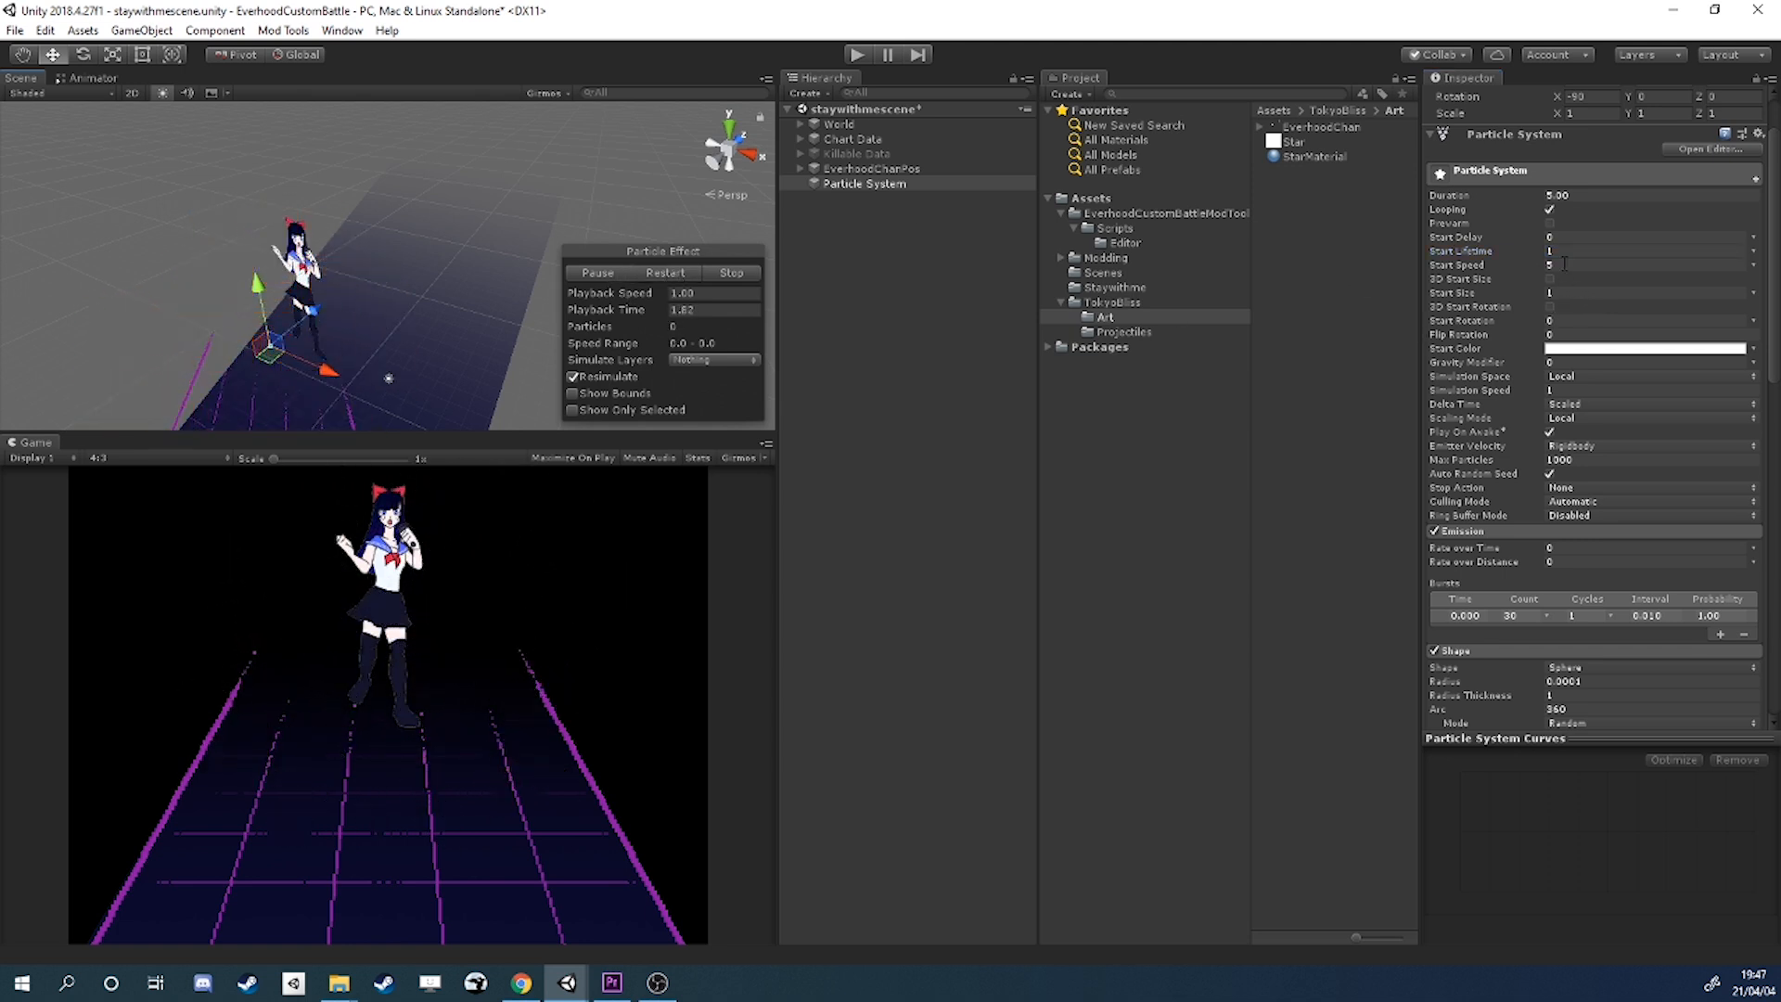
click(678, 271)
click(677, 270)
click(678, 274)
Enable Color over Lifetime with a gradient that blends quickly from white to light orange, and replay the burst.
scroll(1521, 538, down, 5)
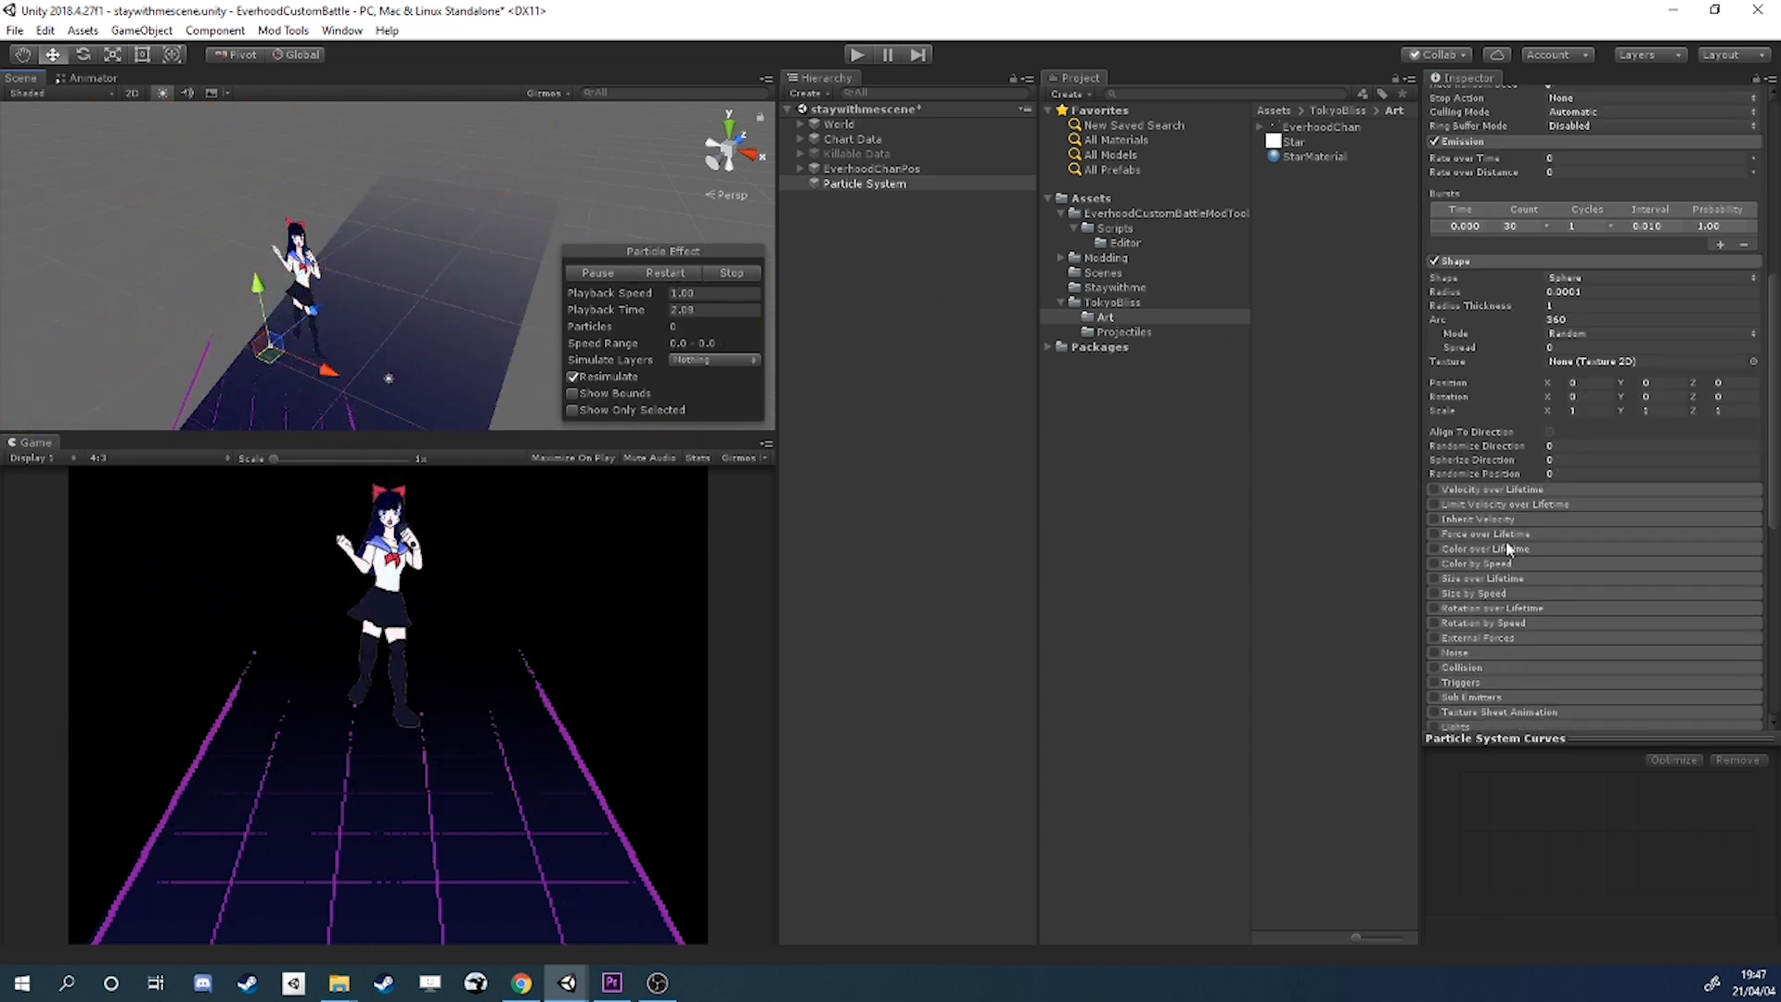
click(1454, 550)
click(1574, 566)
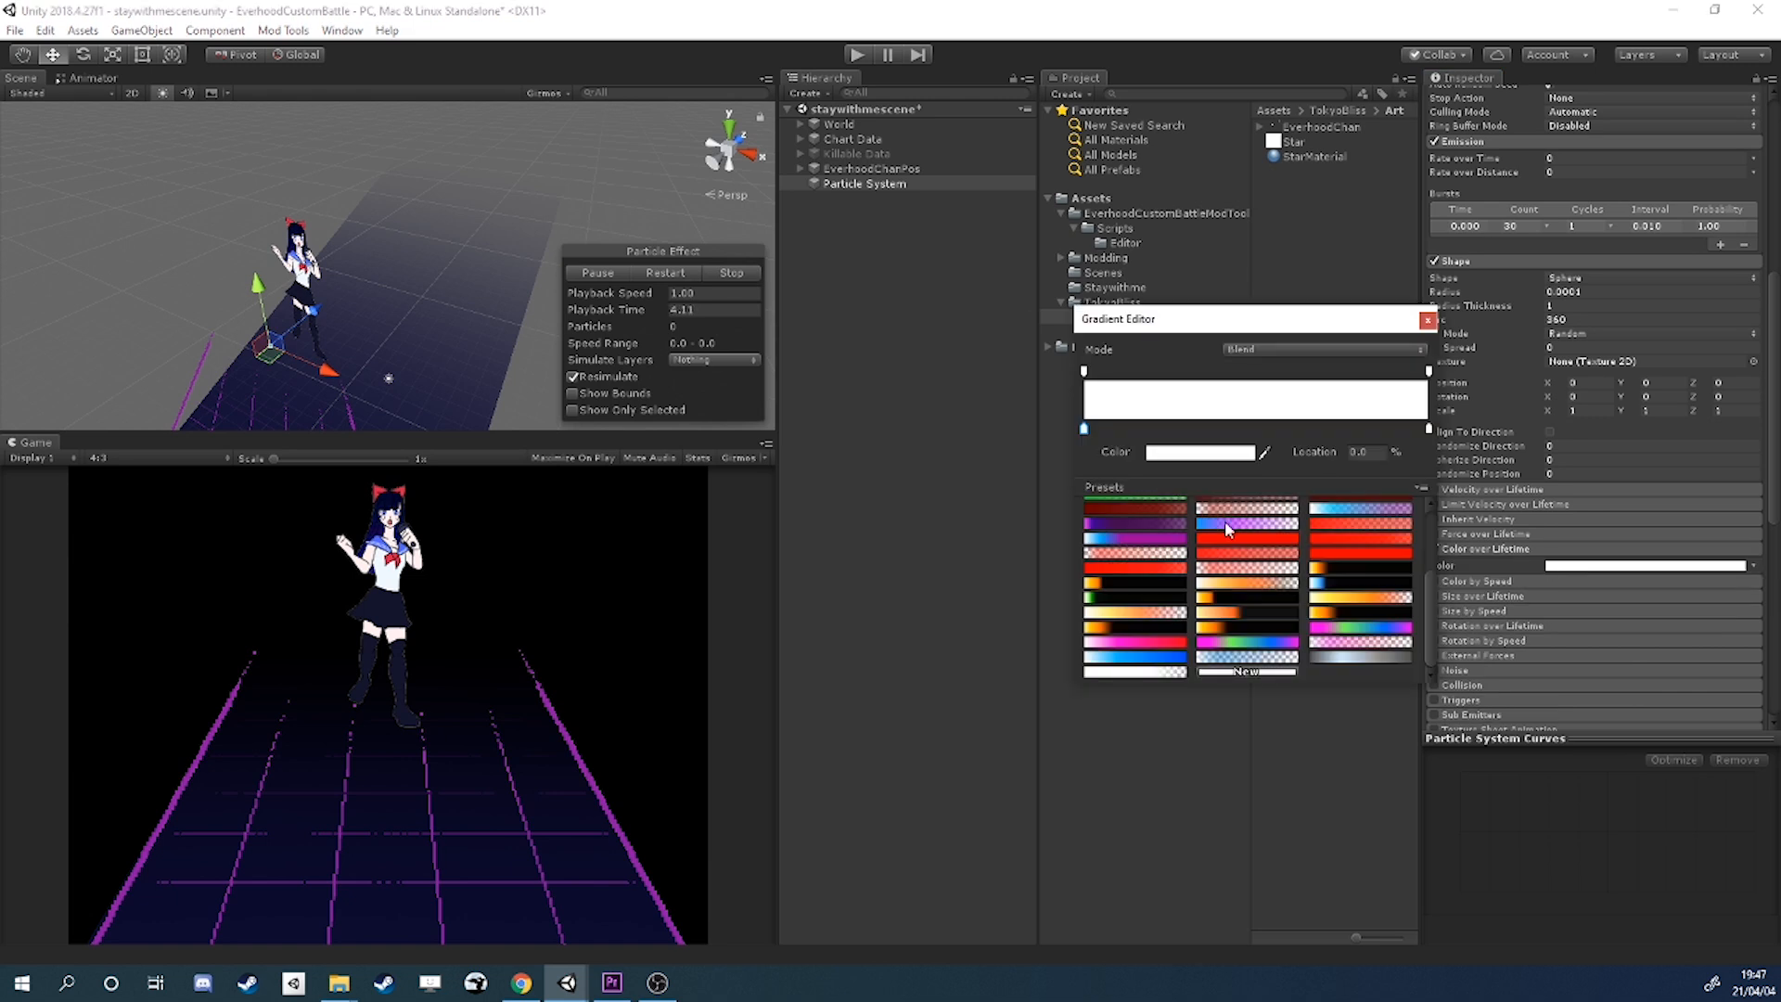
double_click(1146, 429)
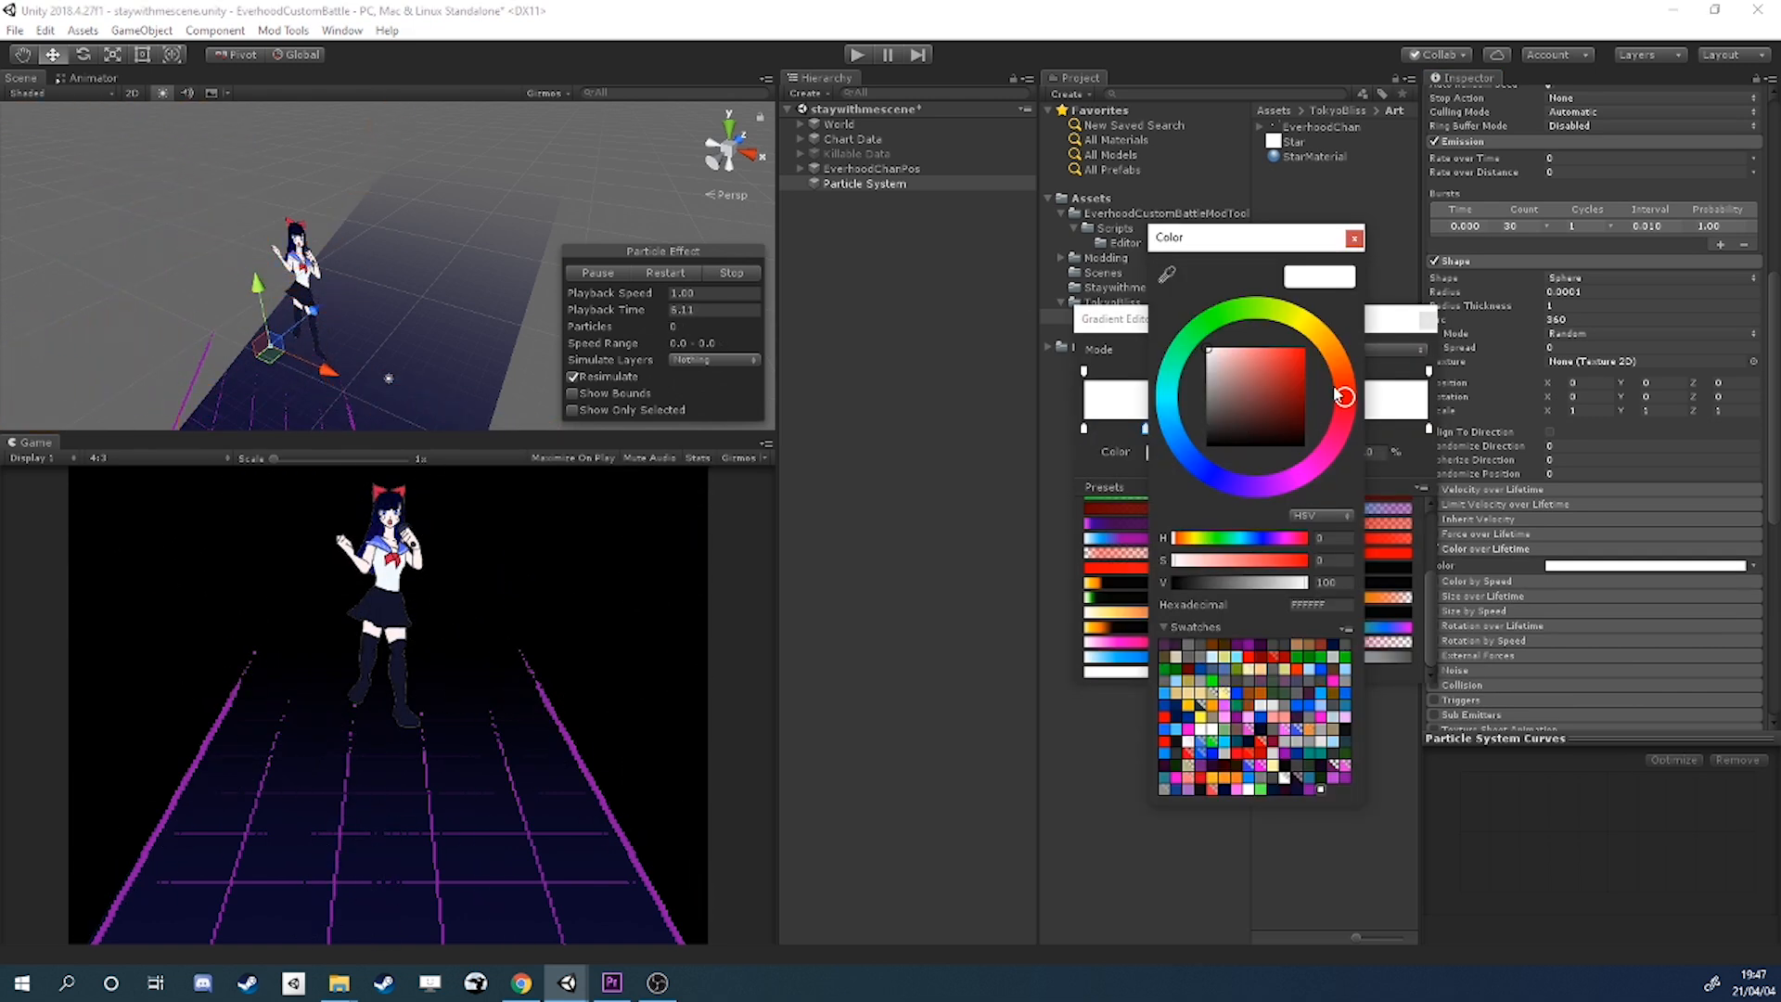
drag(1430, 431, 1397, 479)
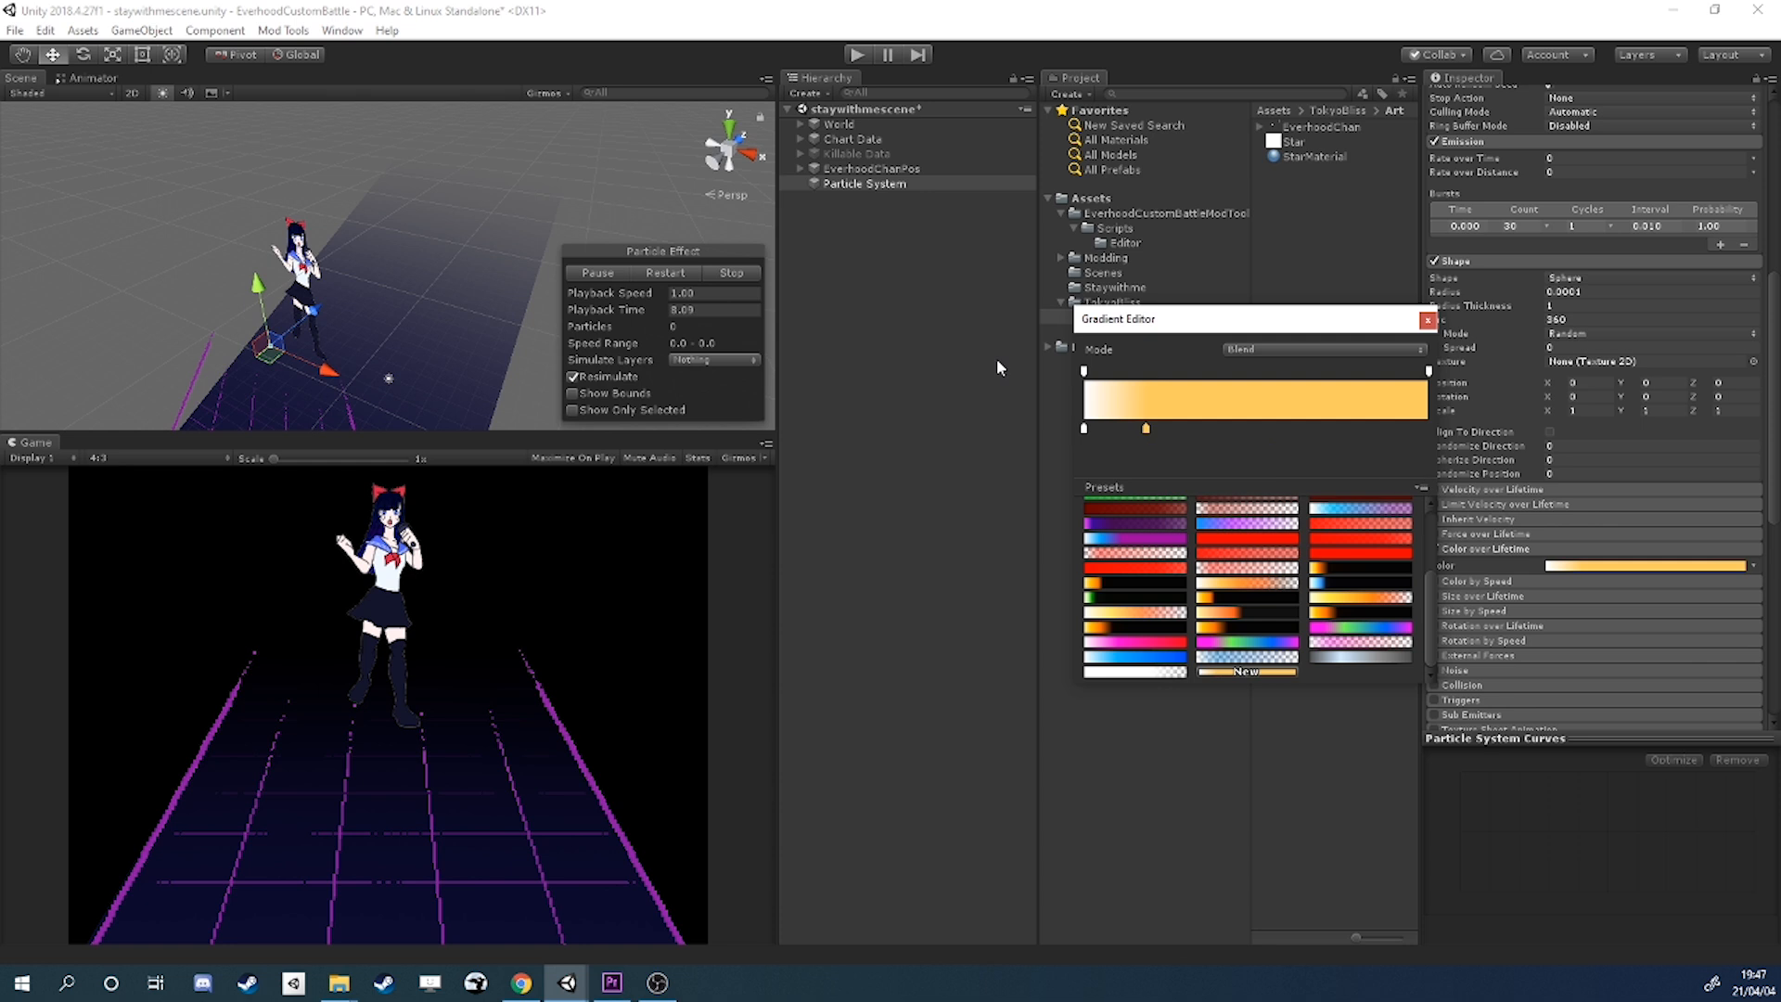
click(659, 272)
click(663, 271)
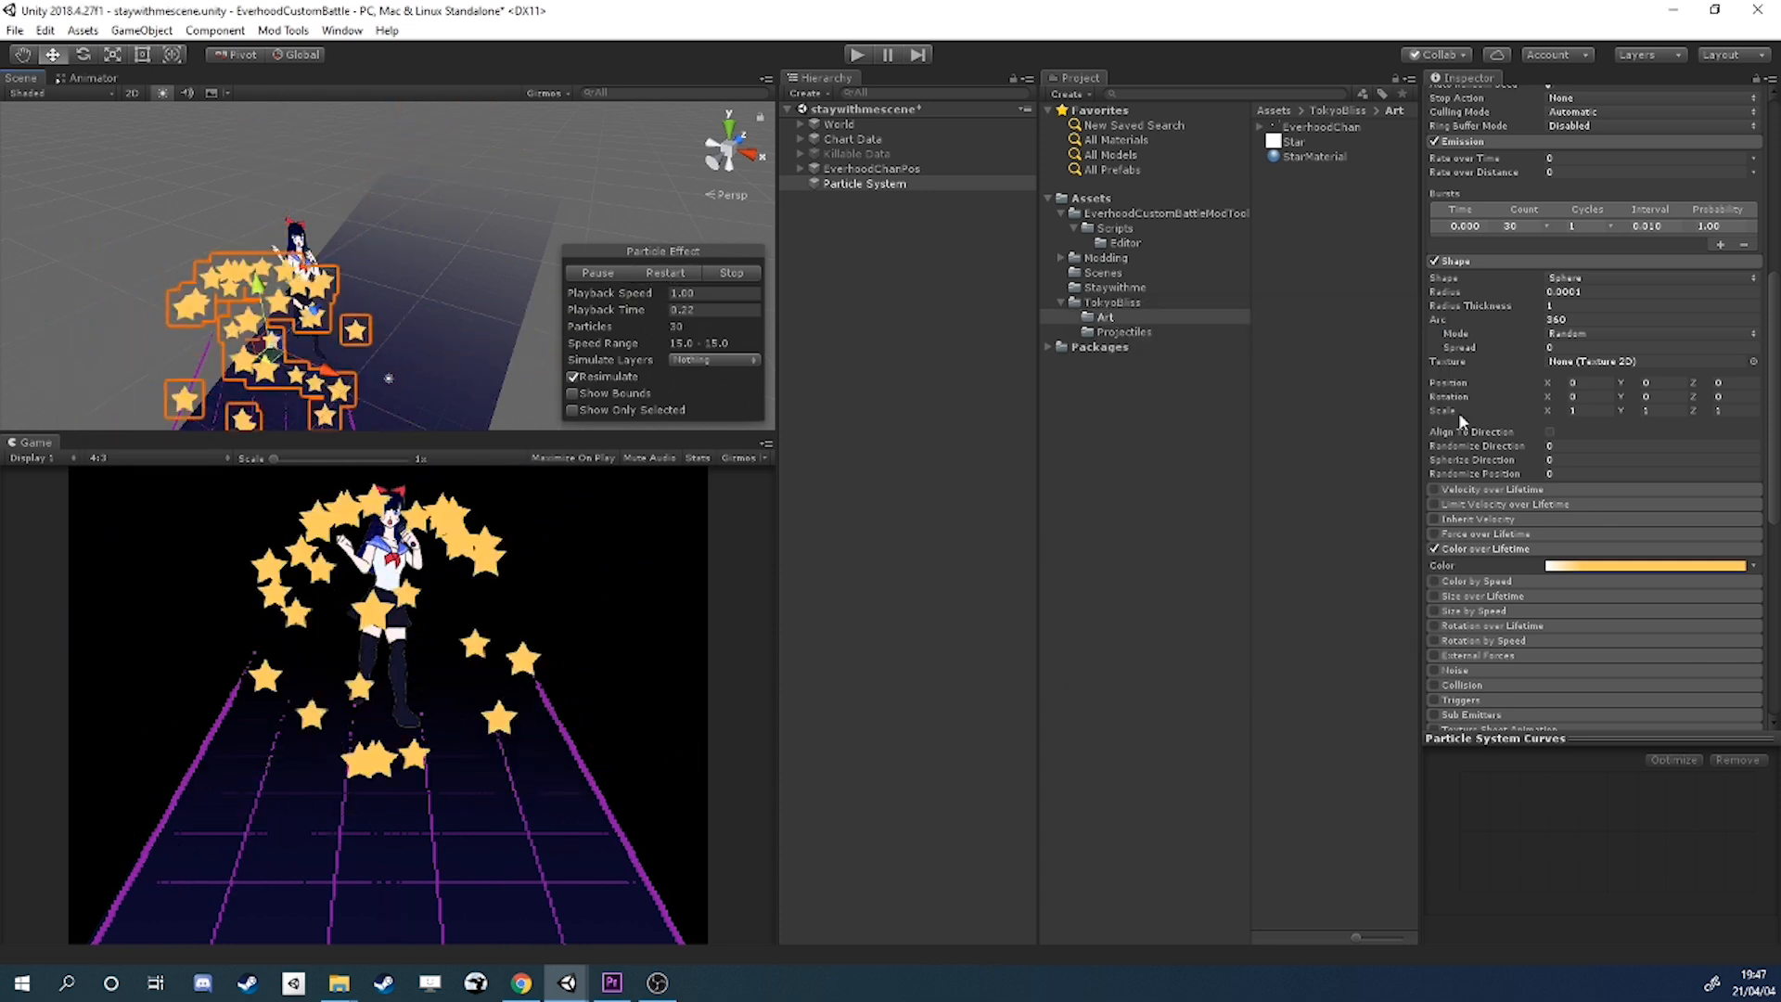
Move the gradient's white key to about 12% to sharpen the change to orange, and replay the burst.
click(1589, 564)
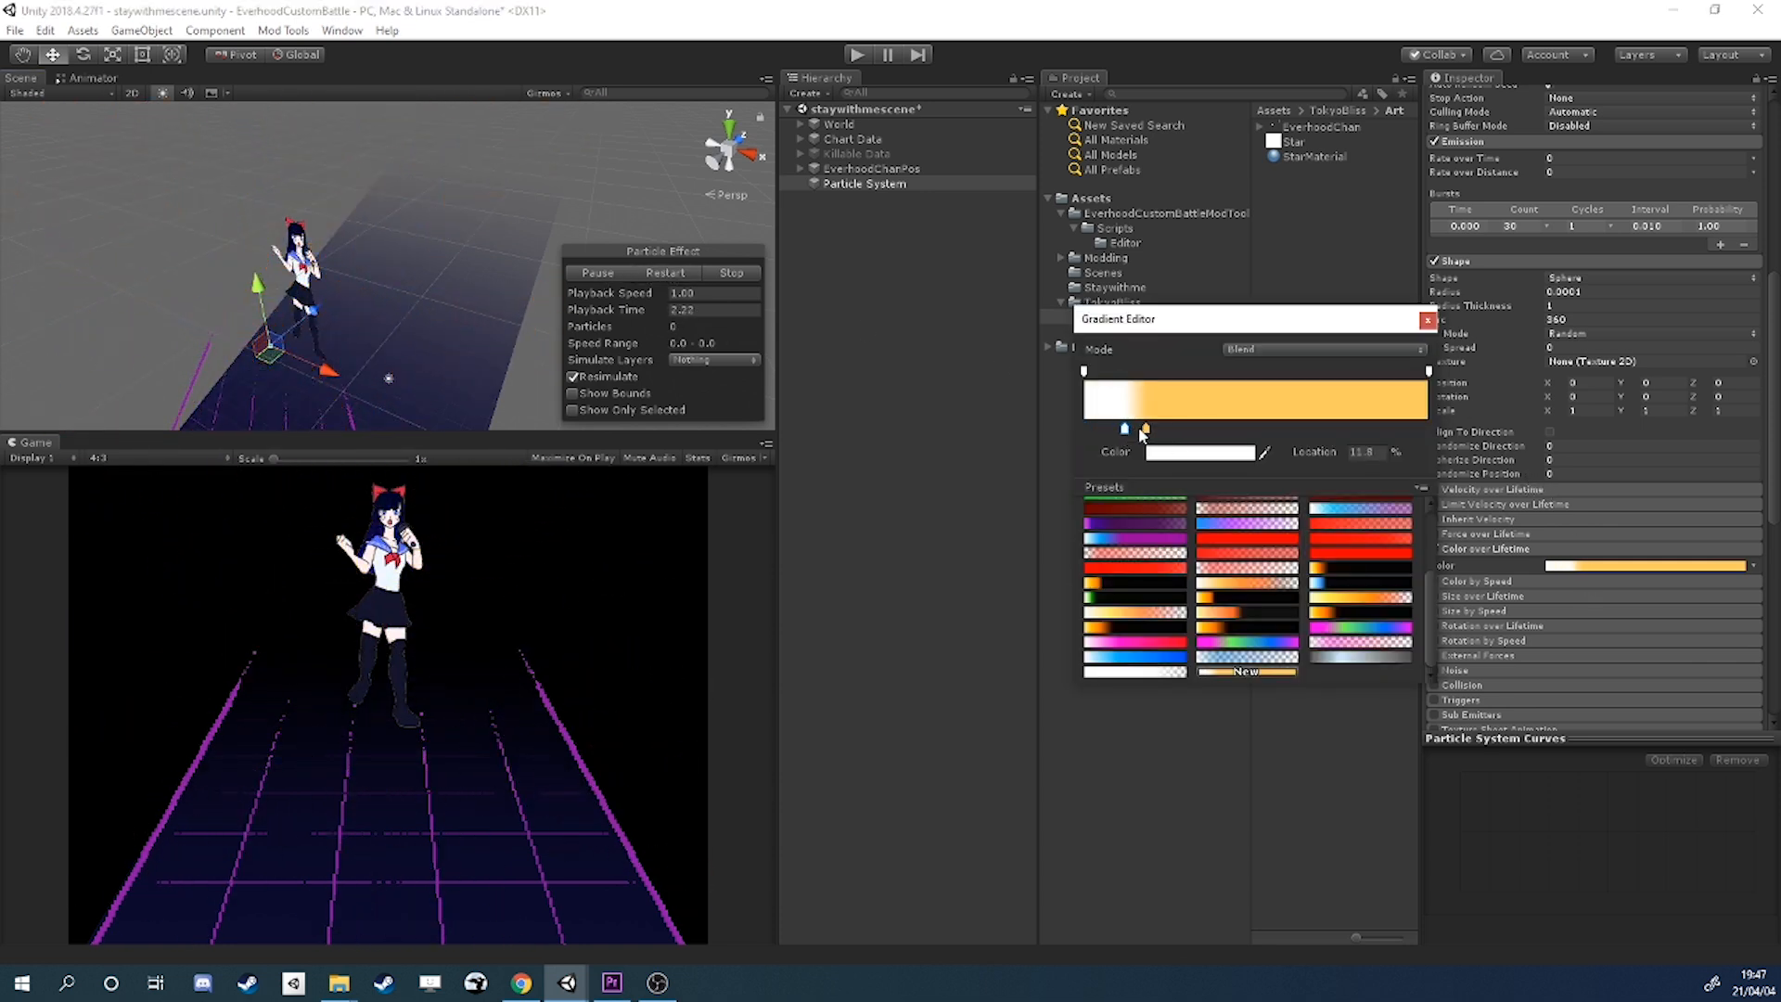
click(644, 271)
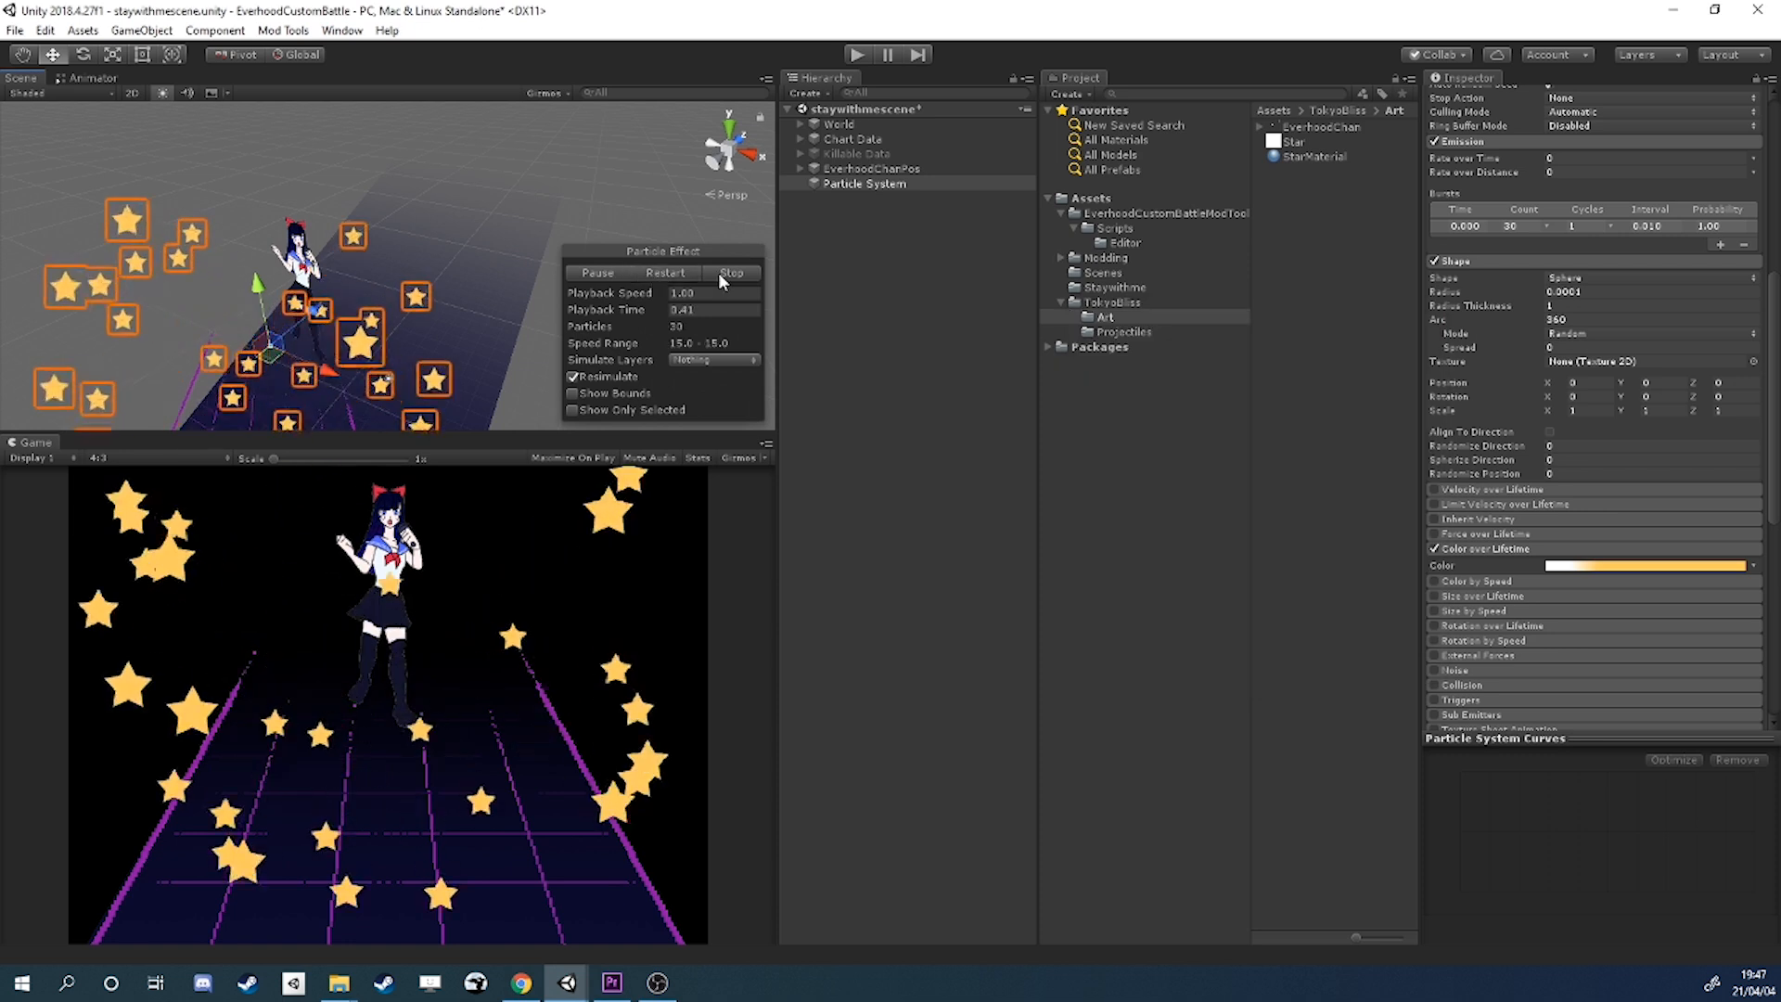
click(688, 276)
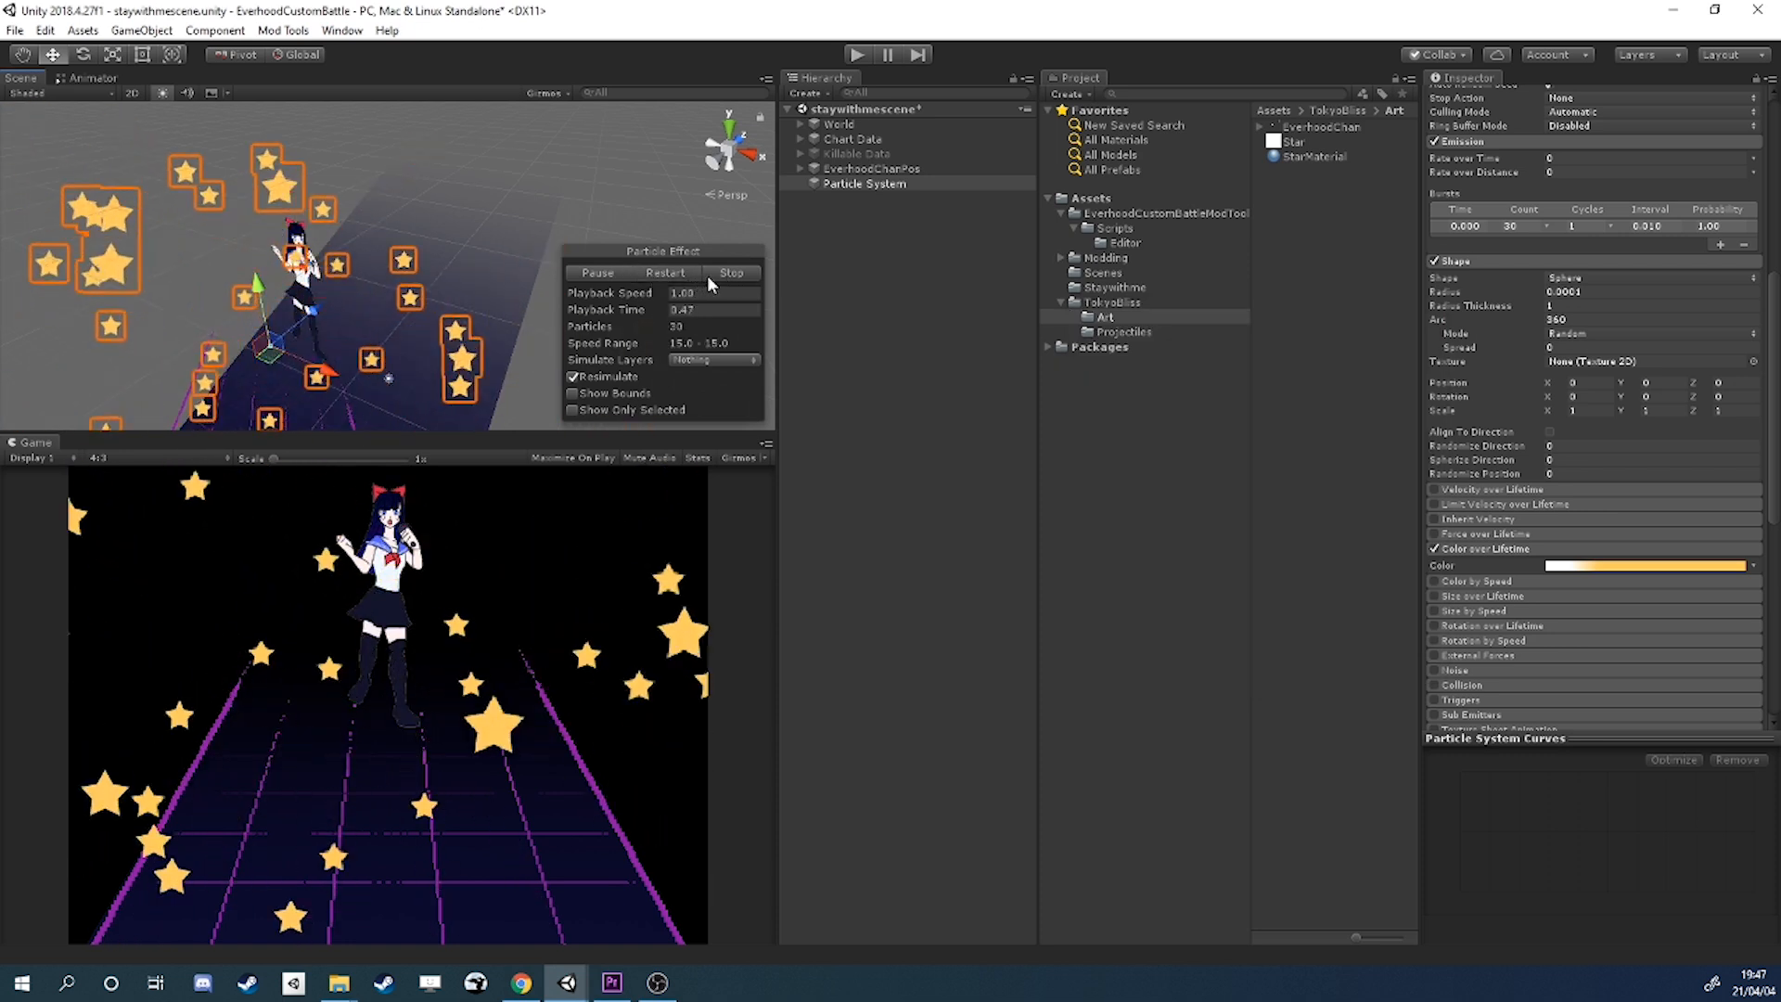
Enable Limit Velocity over Lifetime, try a Dampen of 0.3 and settle on 0.1, replaying the burst.
click(1470, 506)
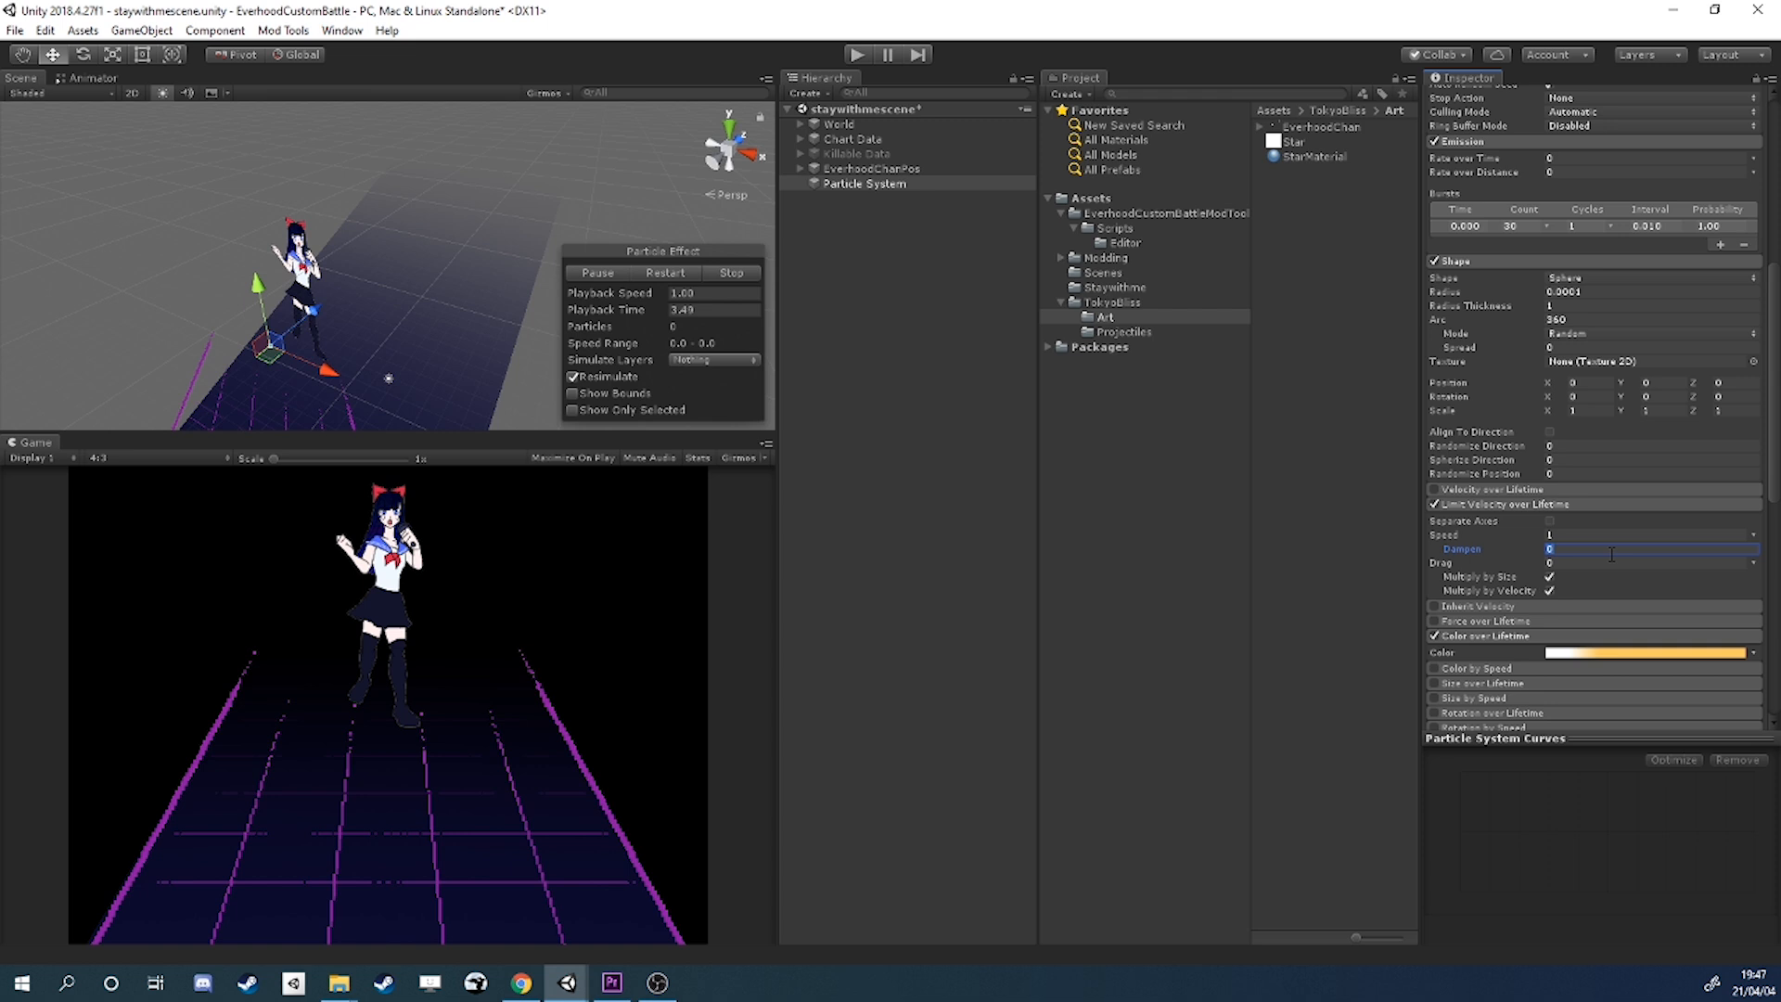
text(.3)
click(655, 267)
click(660, 267)
click(1754, 535)
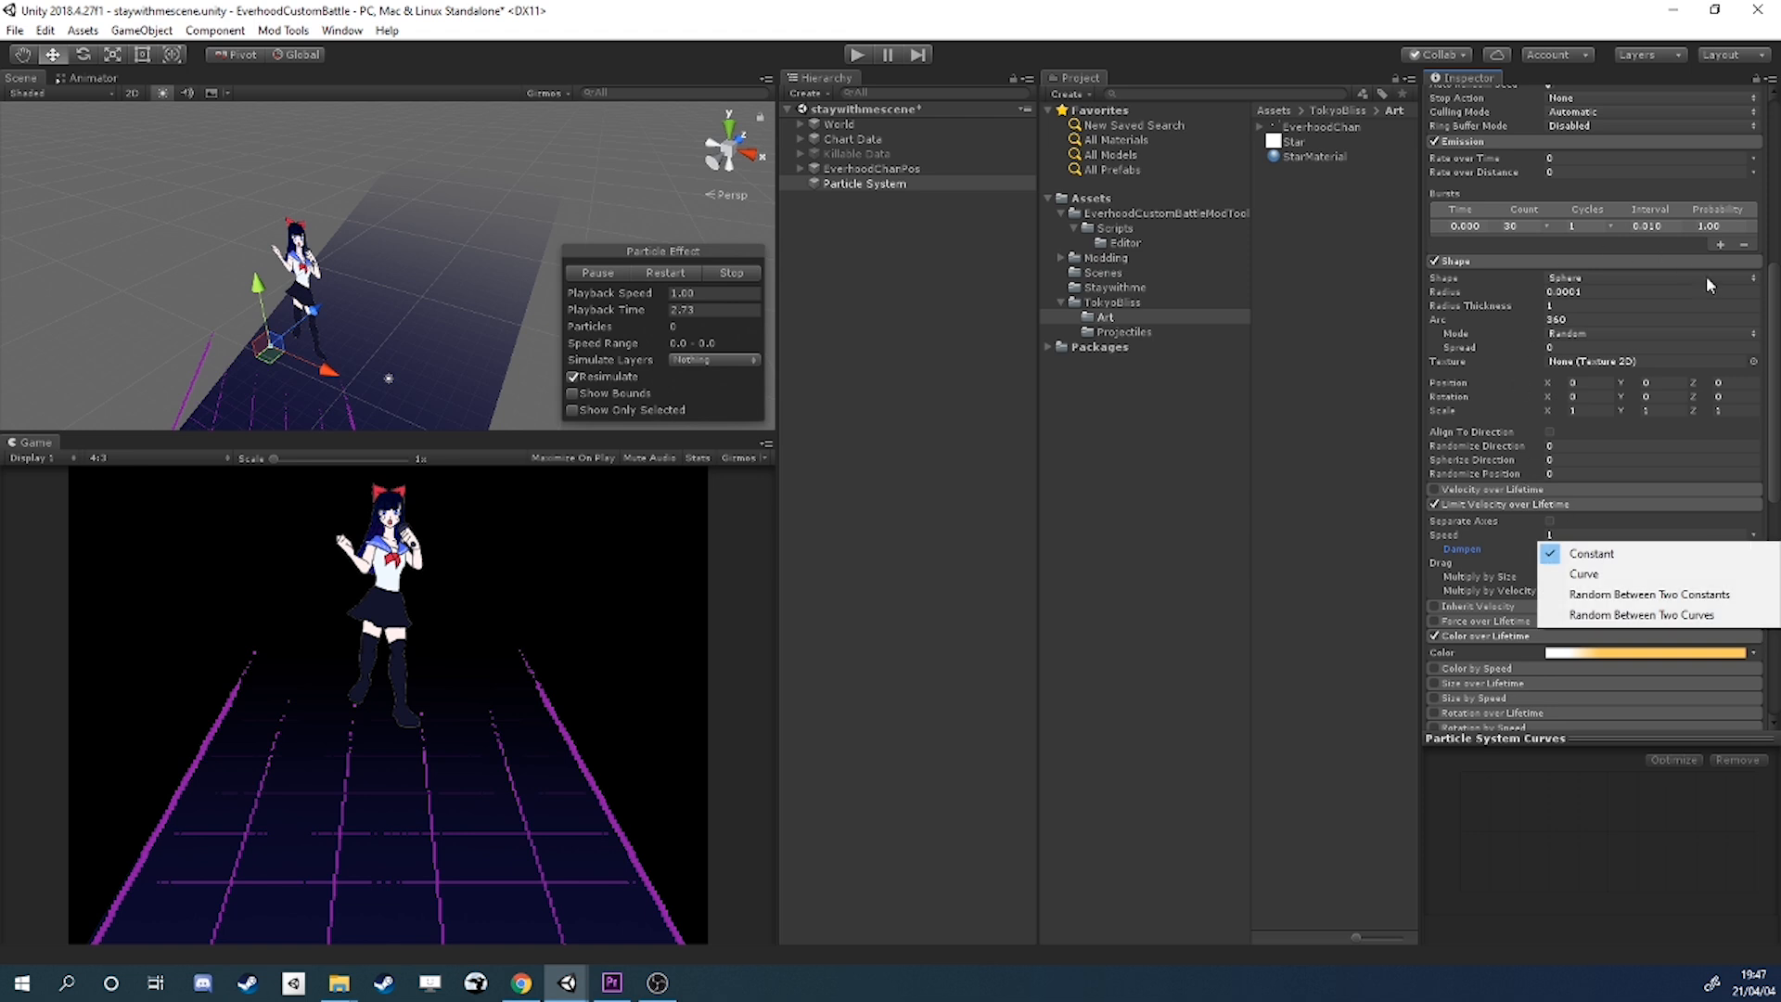
click(662, 274)
click(668, 271)
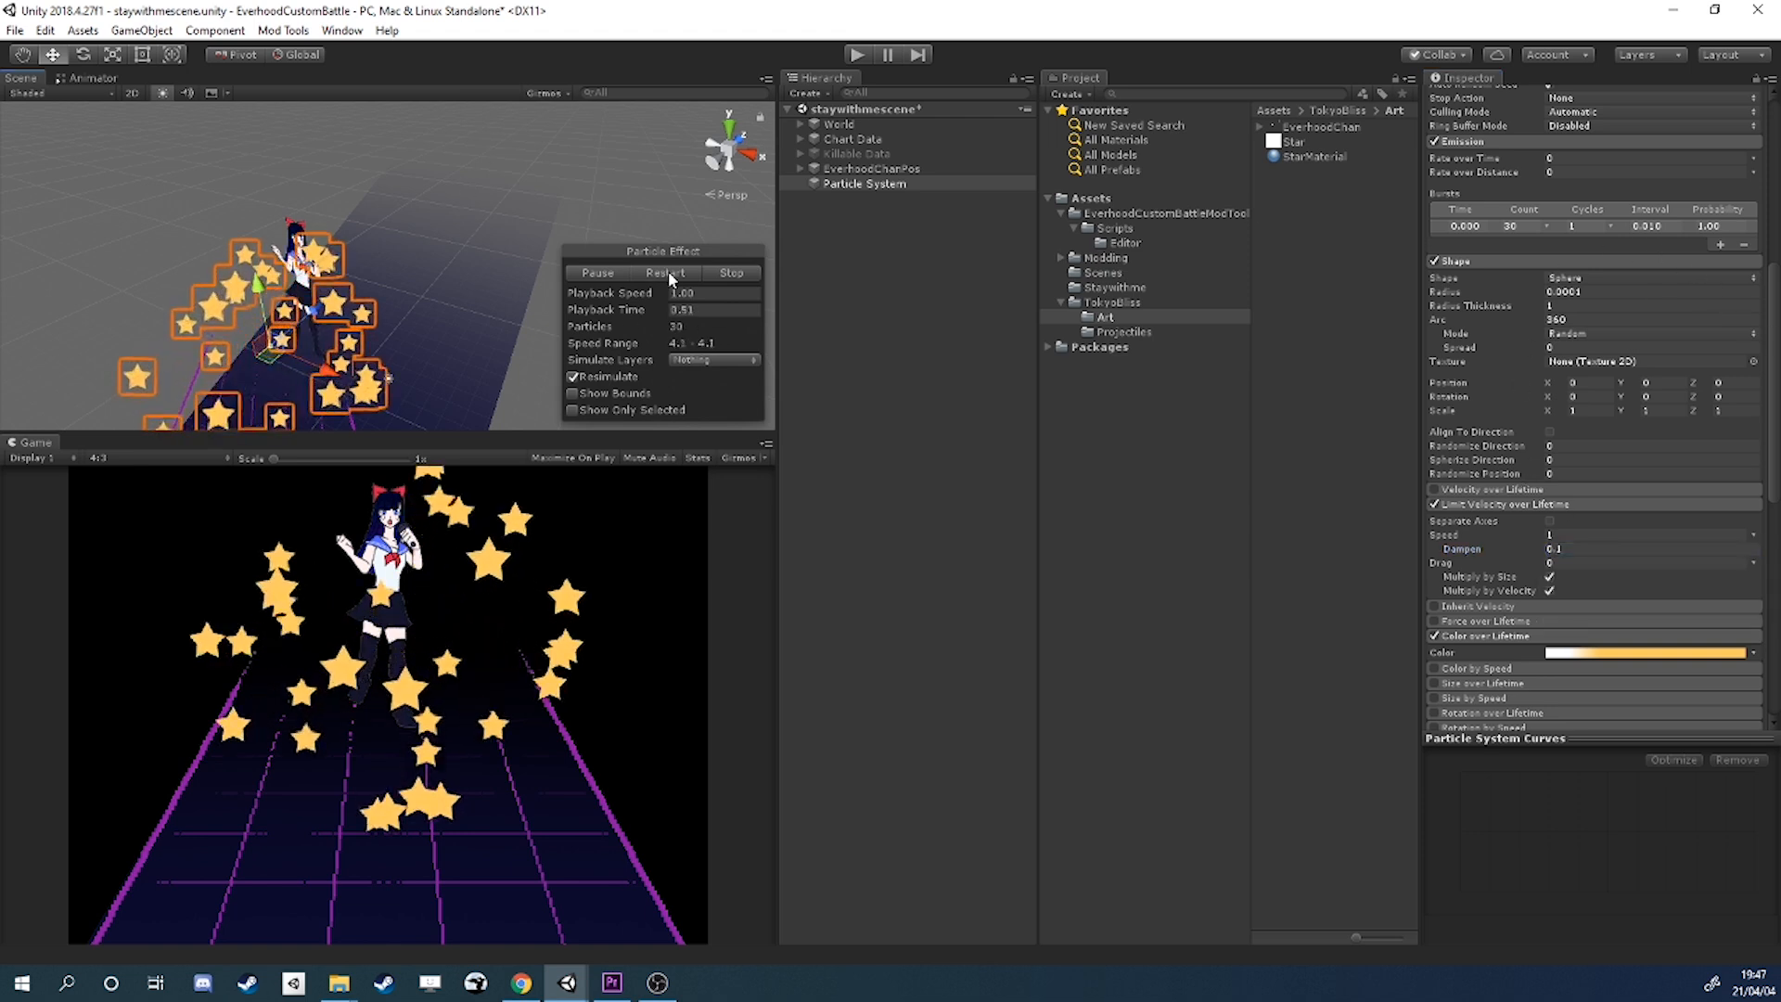
click(668, 269)
click(654, 272)
click(654, 273)
Make Start Speed random between two constants, trying 15 to 35 and settling on 5 to 35.
scroll(1669, 431, up, 10)
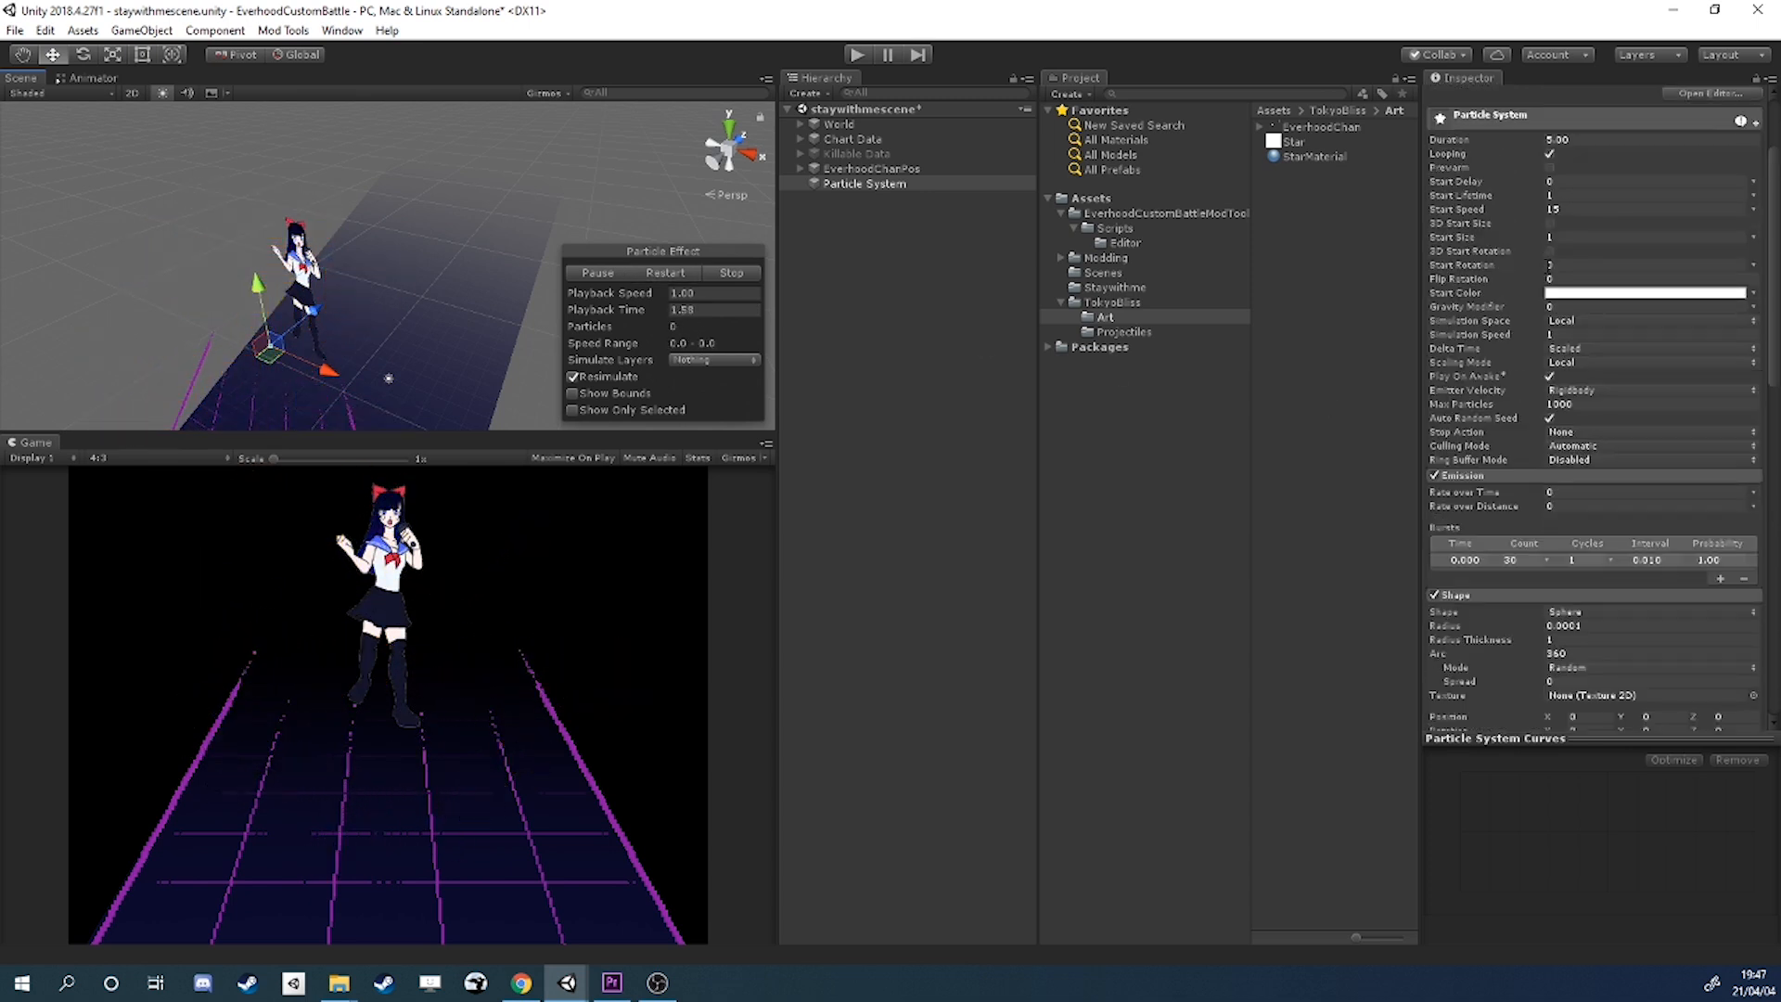
click(1754, 211)
click(1647, 270)
click(1583, 208)
text(15)
click(664, 273)
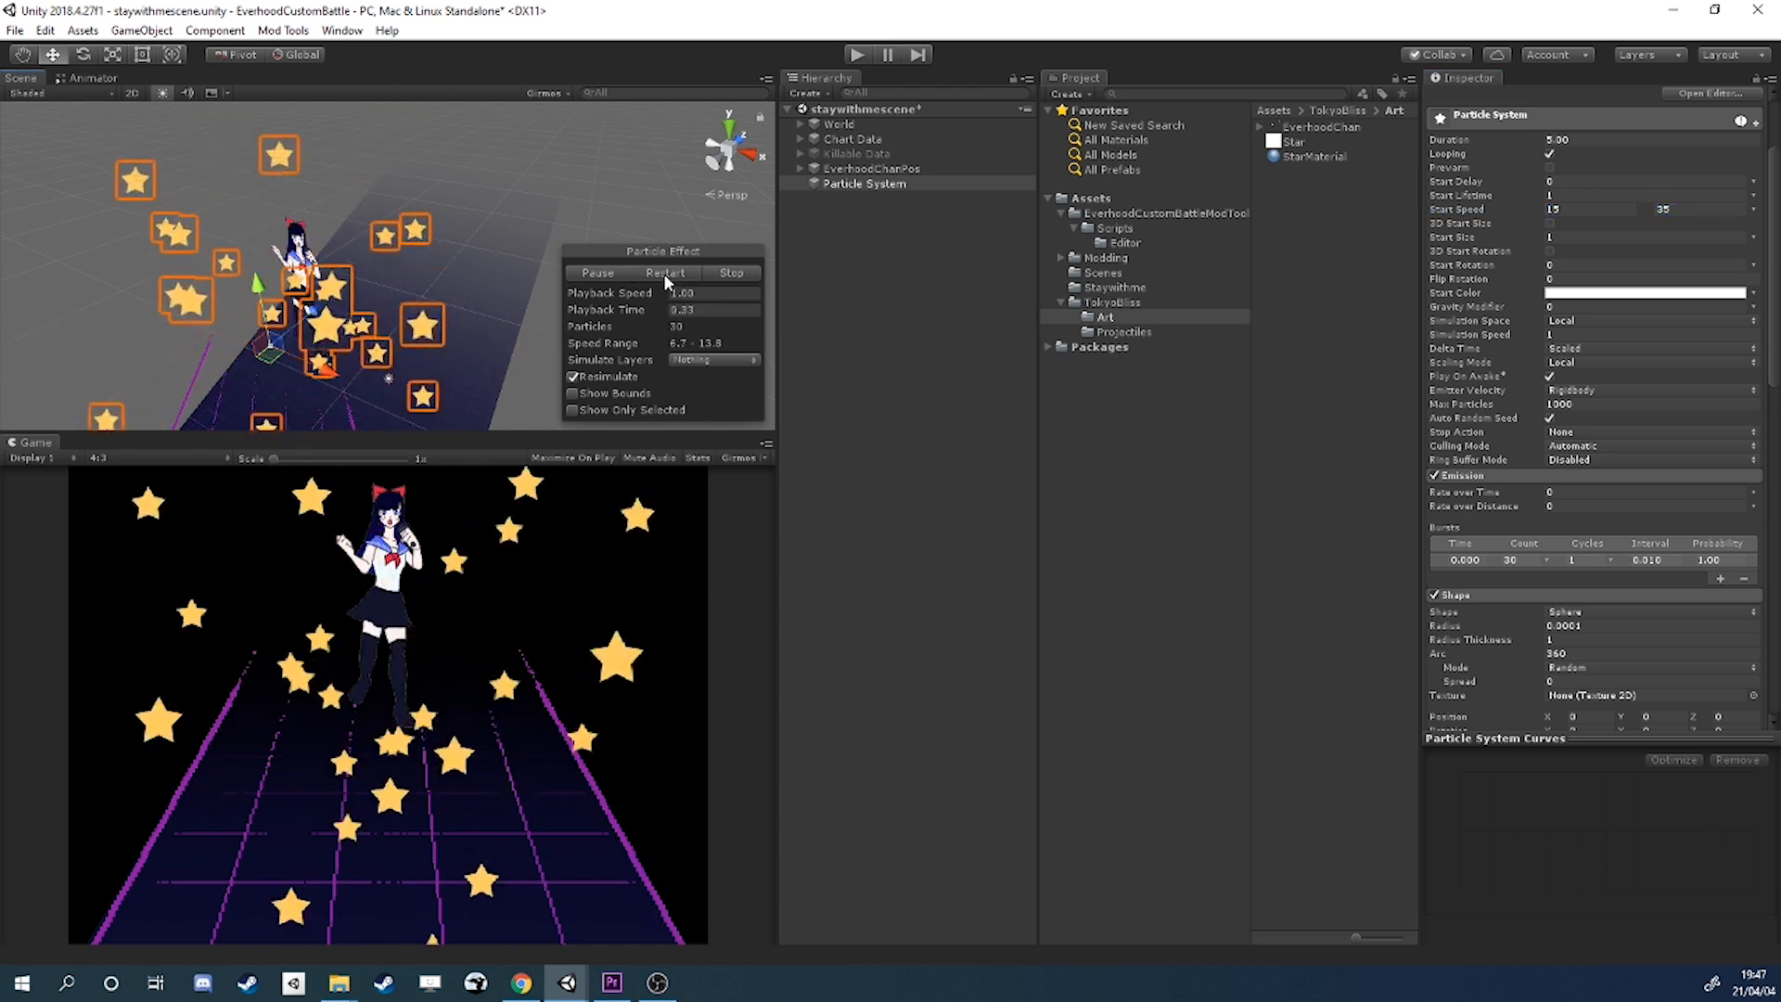
click(1583, 209)
click(649, 270)
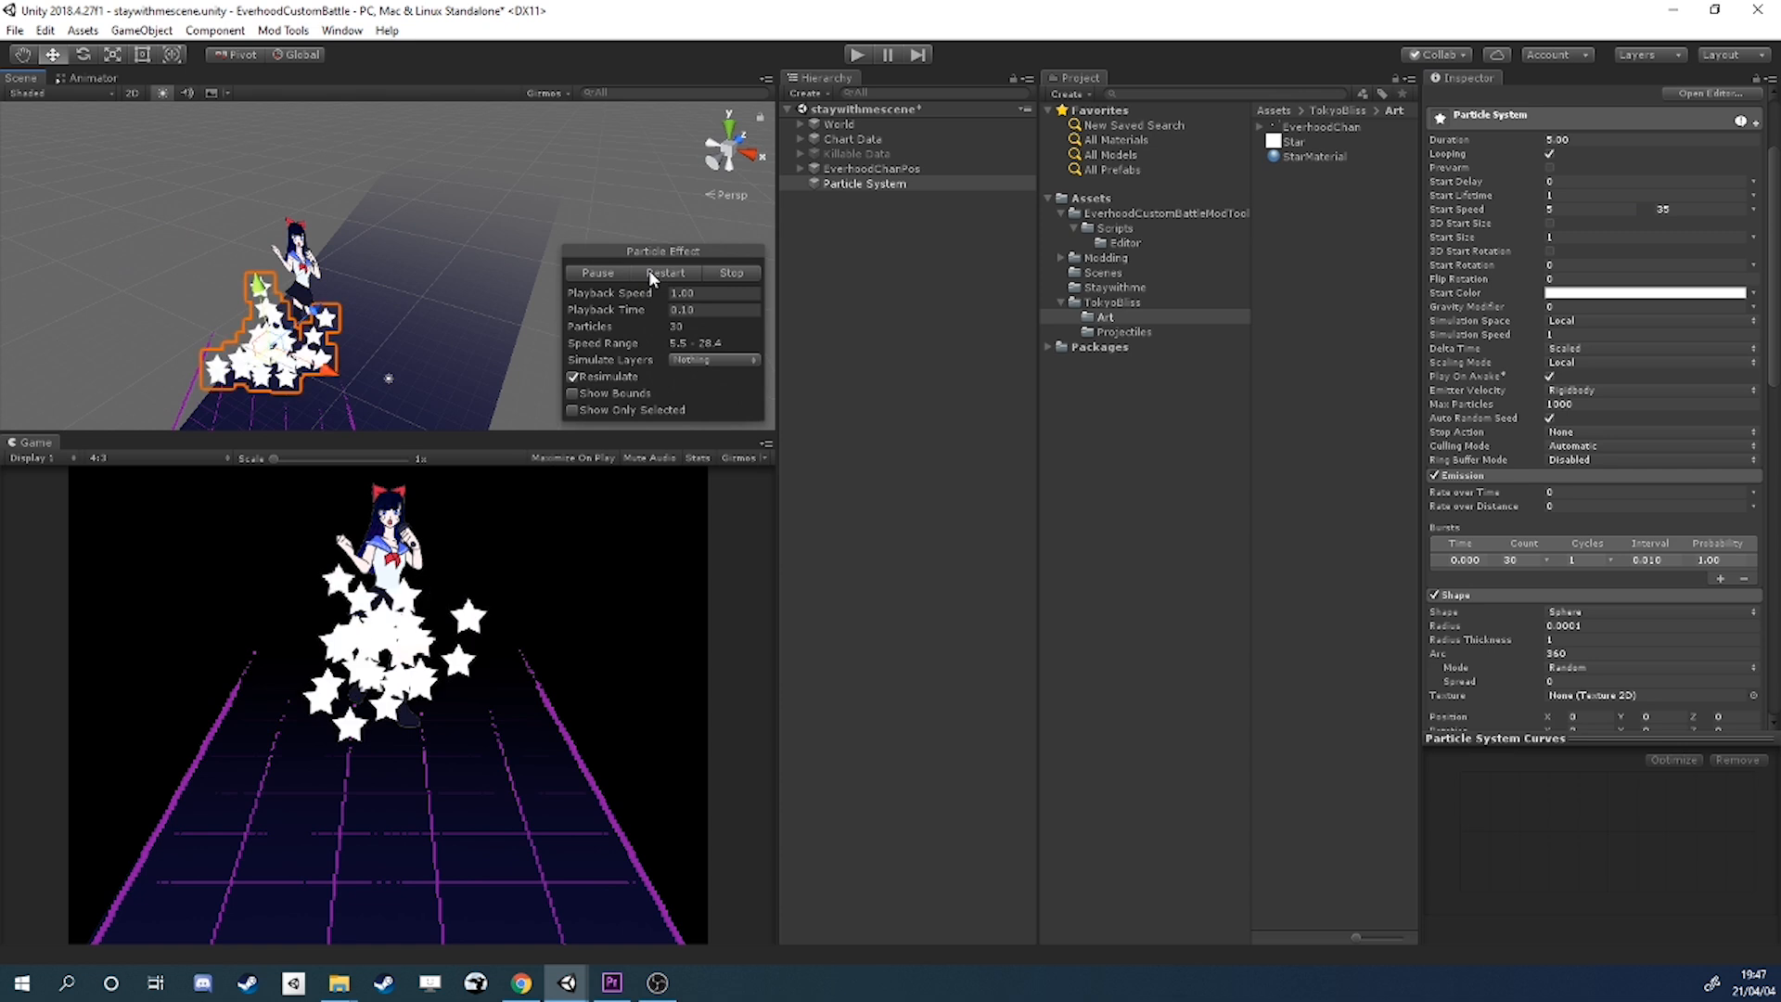
click(655, 267)
click(654, 267)
click(655, 266)
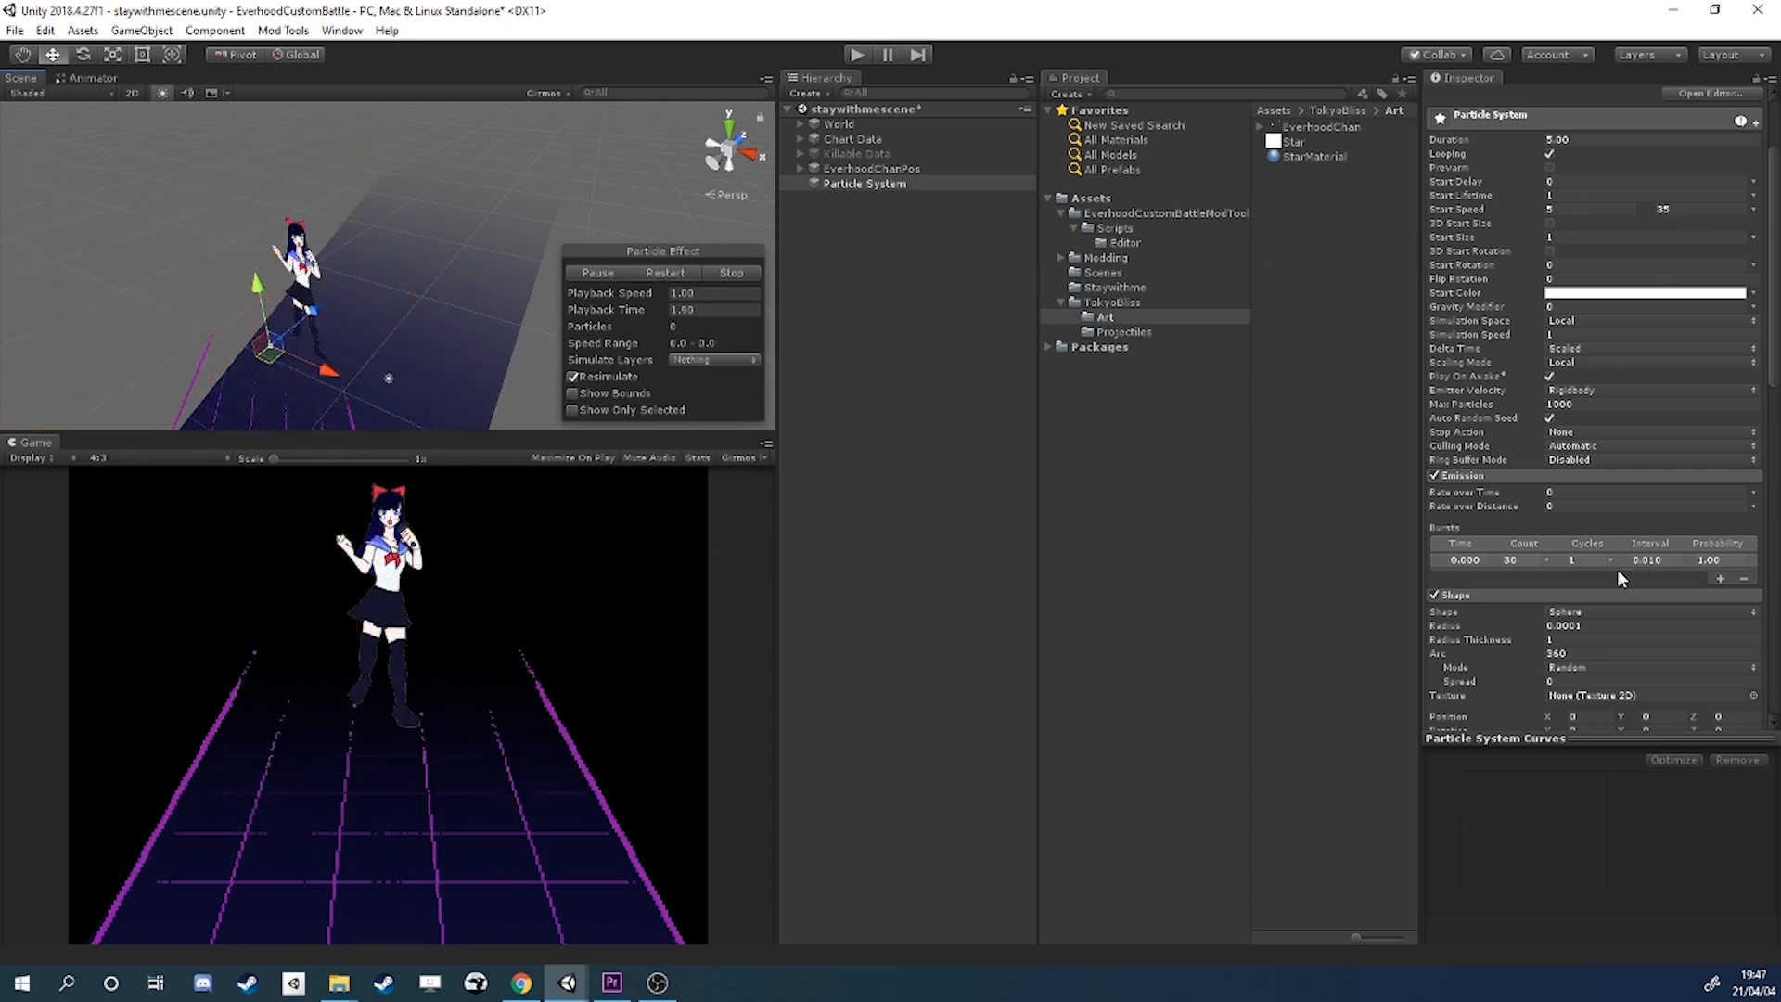
Set the Limit Velocity over Lifetime Dampen to 0.2 and replay the burst.
scroll(1604, 593, down, 3)
scroll(1563, 482, down, 3)
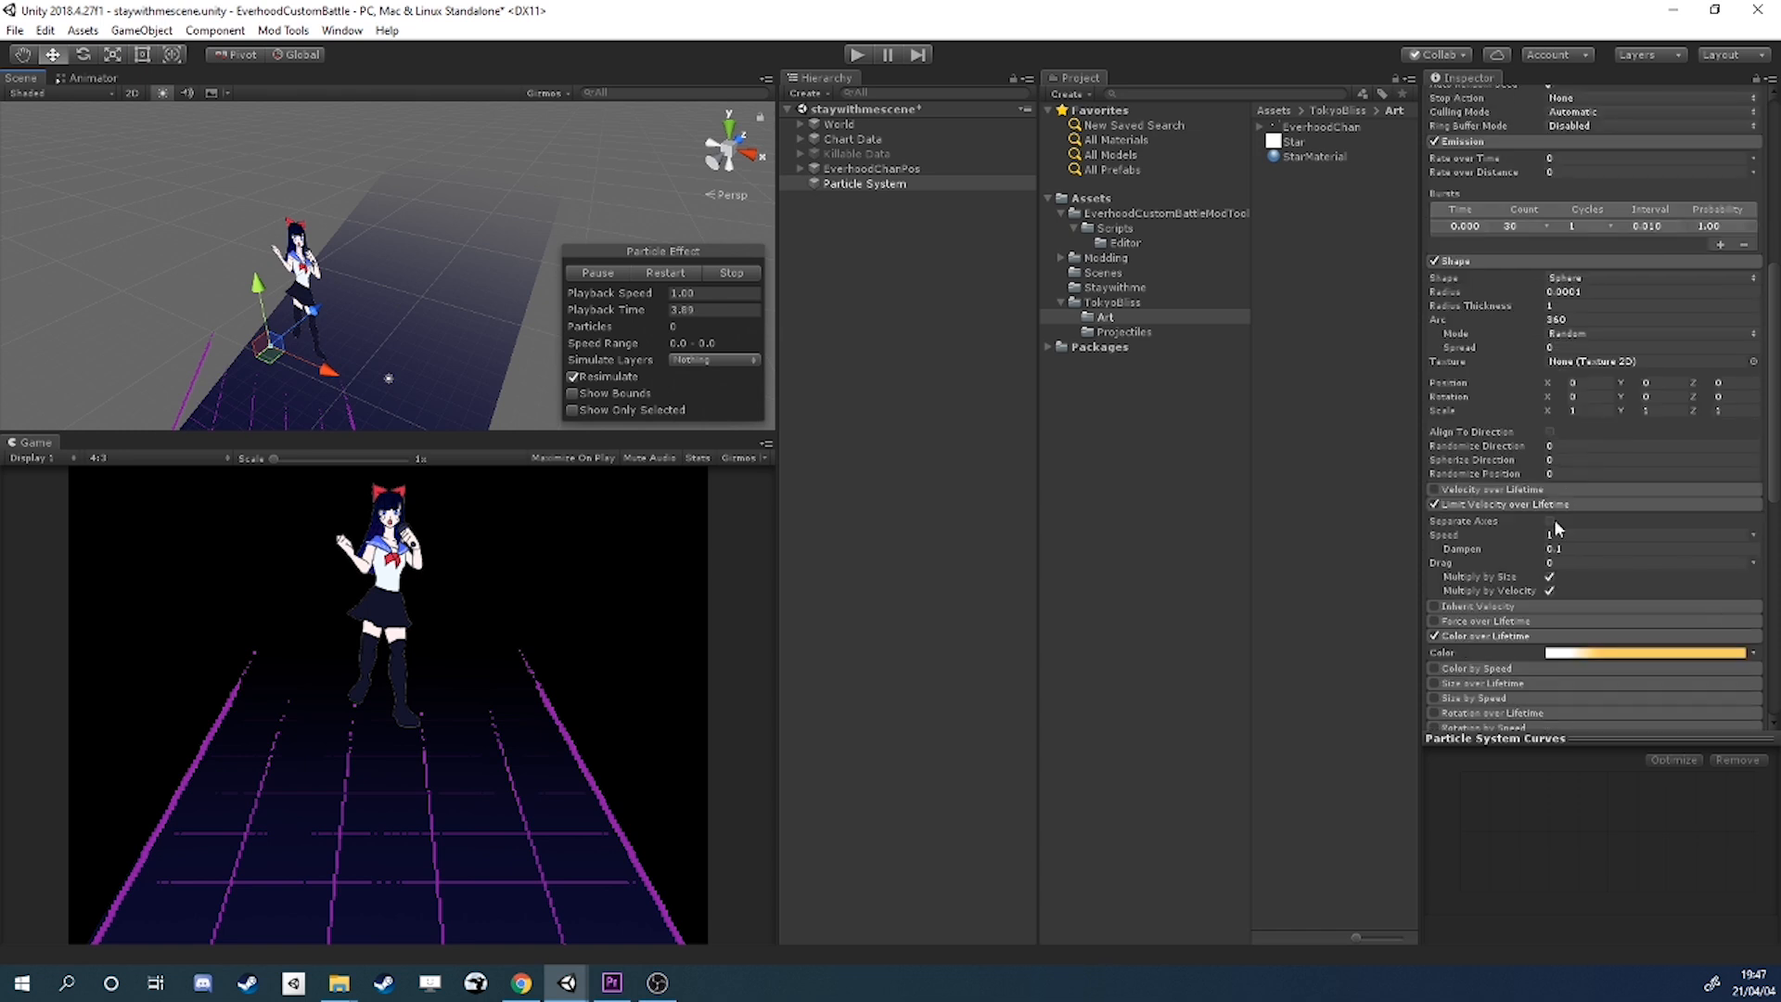
text(2)
click(651, 275)
click(653, 273)
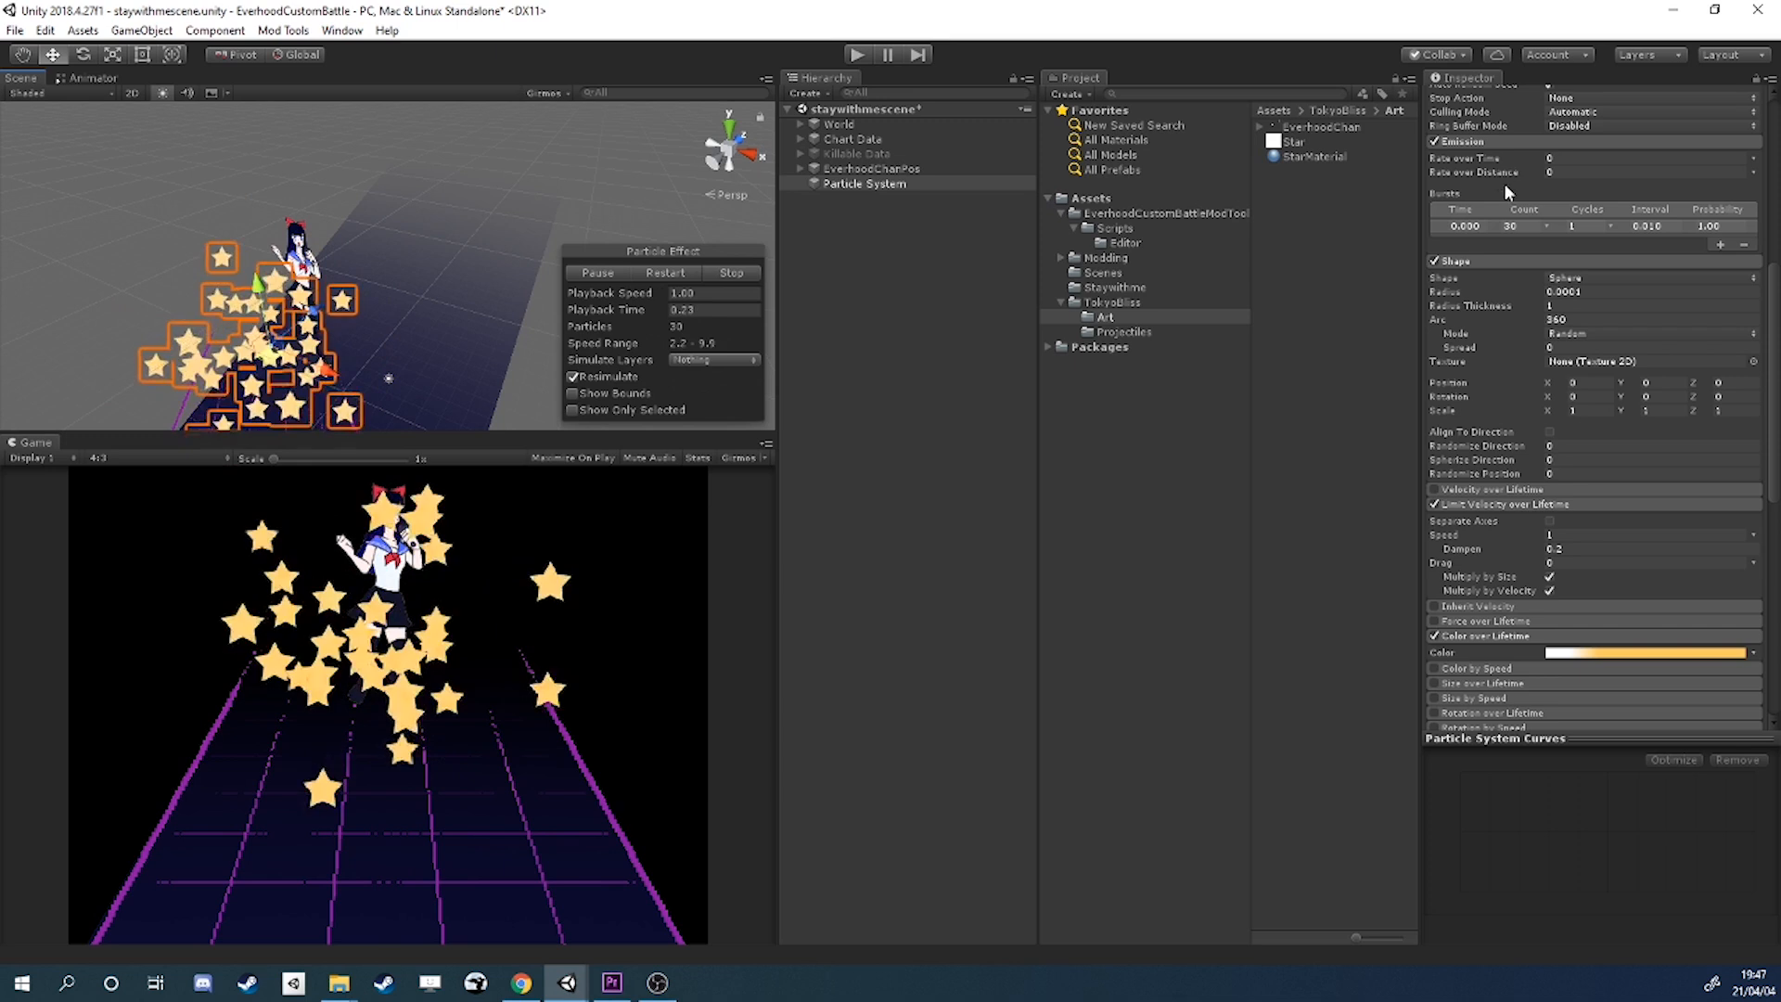
Enable Size over Lifetime with a straight curve falling from 1 to 0, and replay the burst.
scroll(1589, 278, up, 8)
scroll(1589, 278, down, 10)
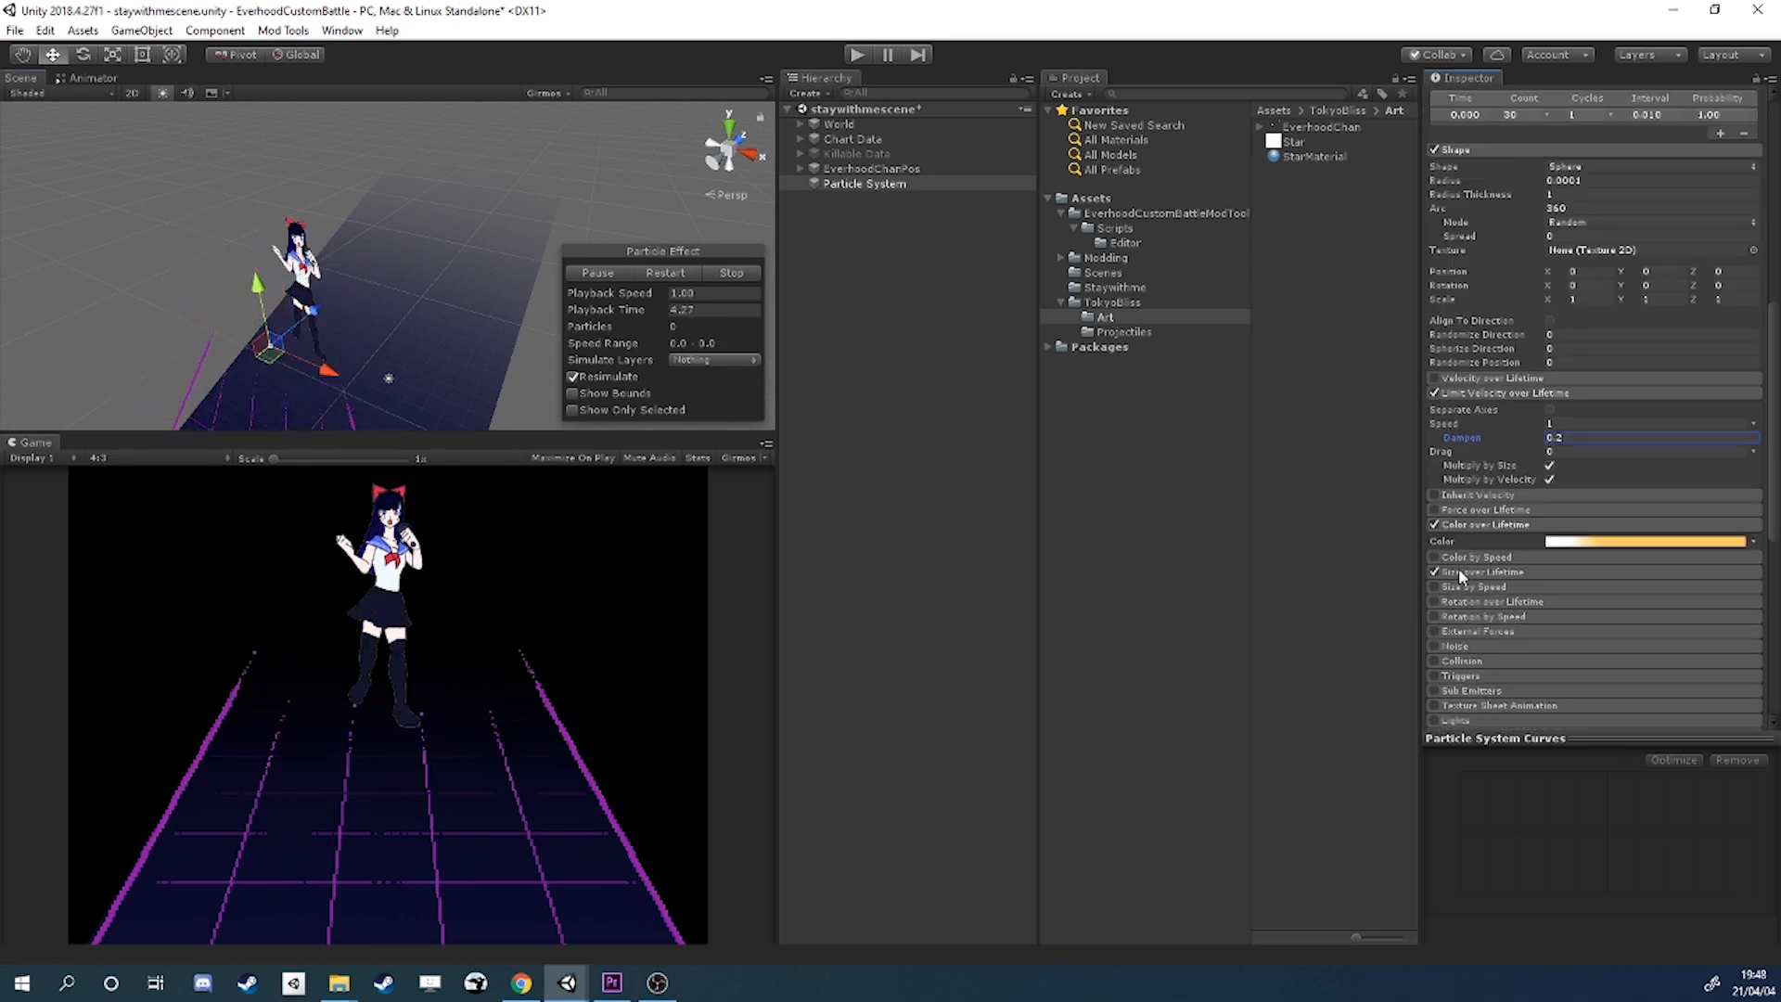
click(1459, 574)
click(1545, 929)
click(665, 271)
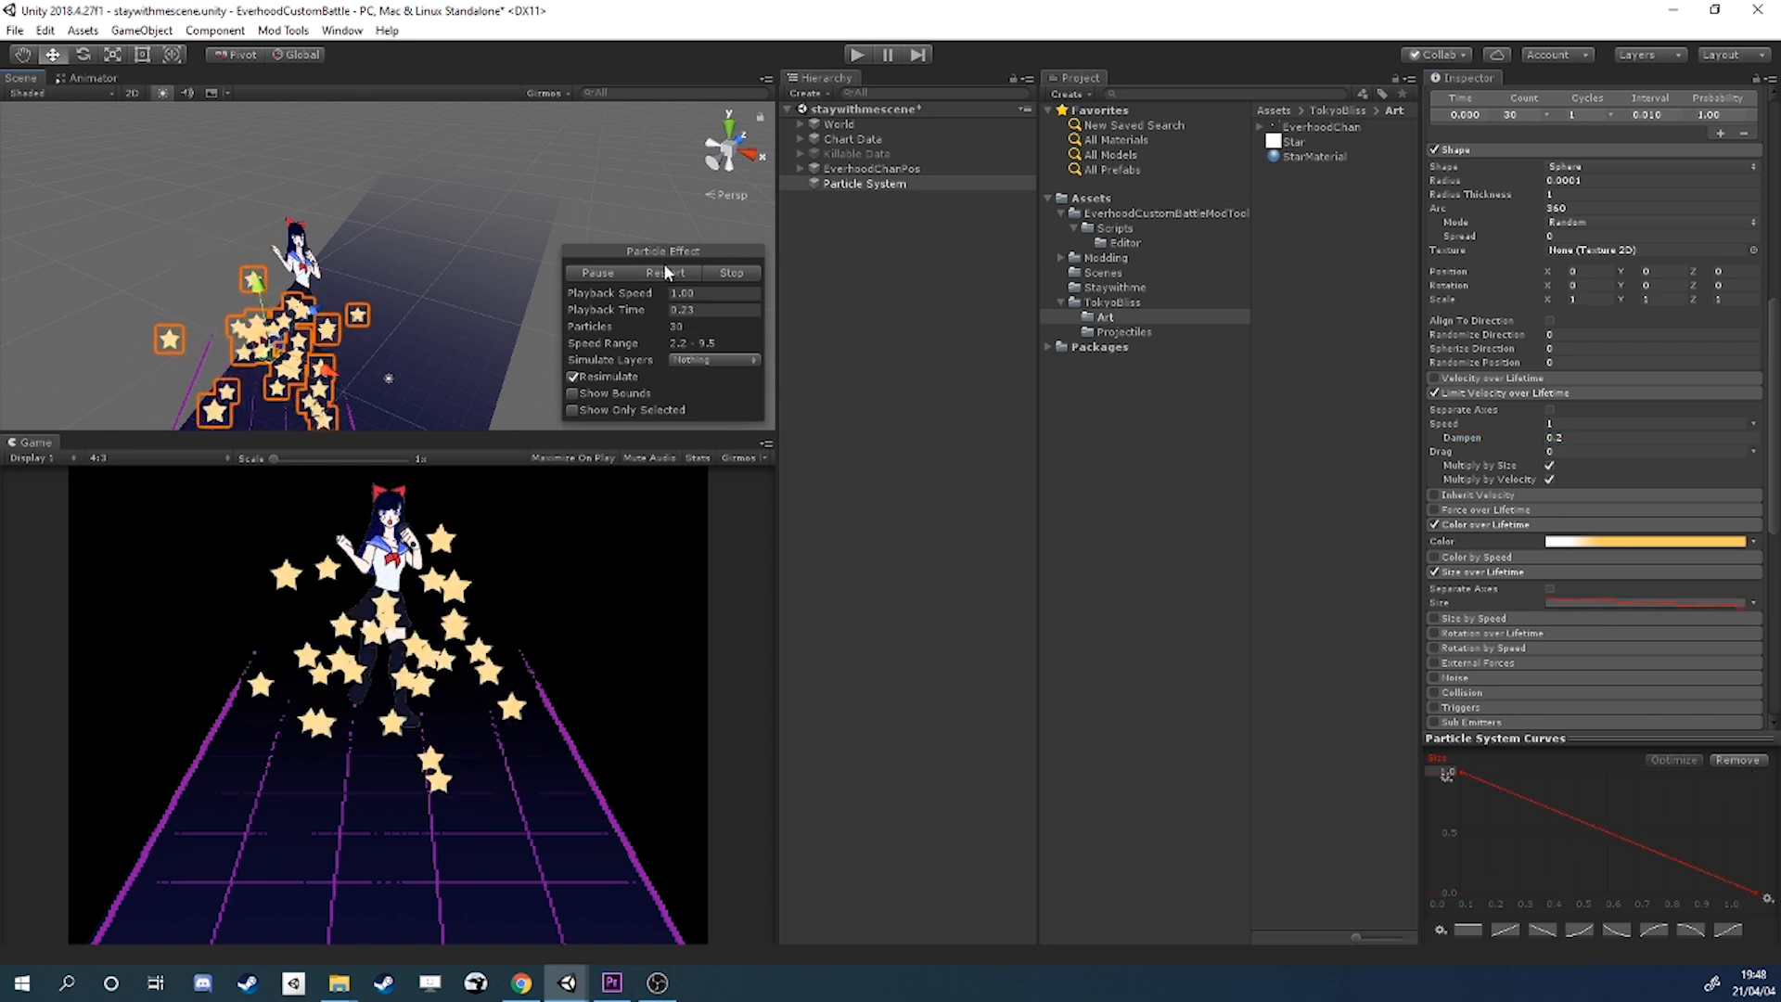
click(670, 271)
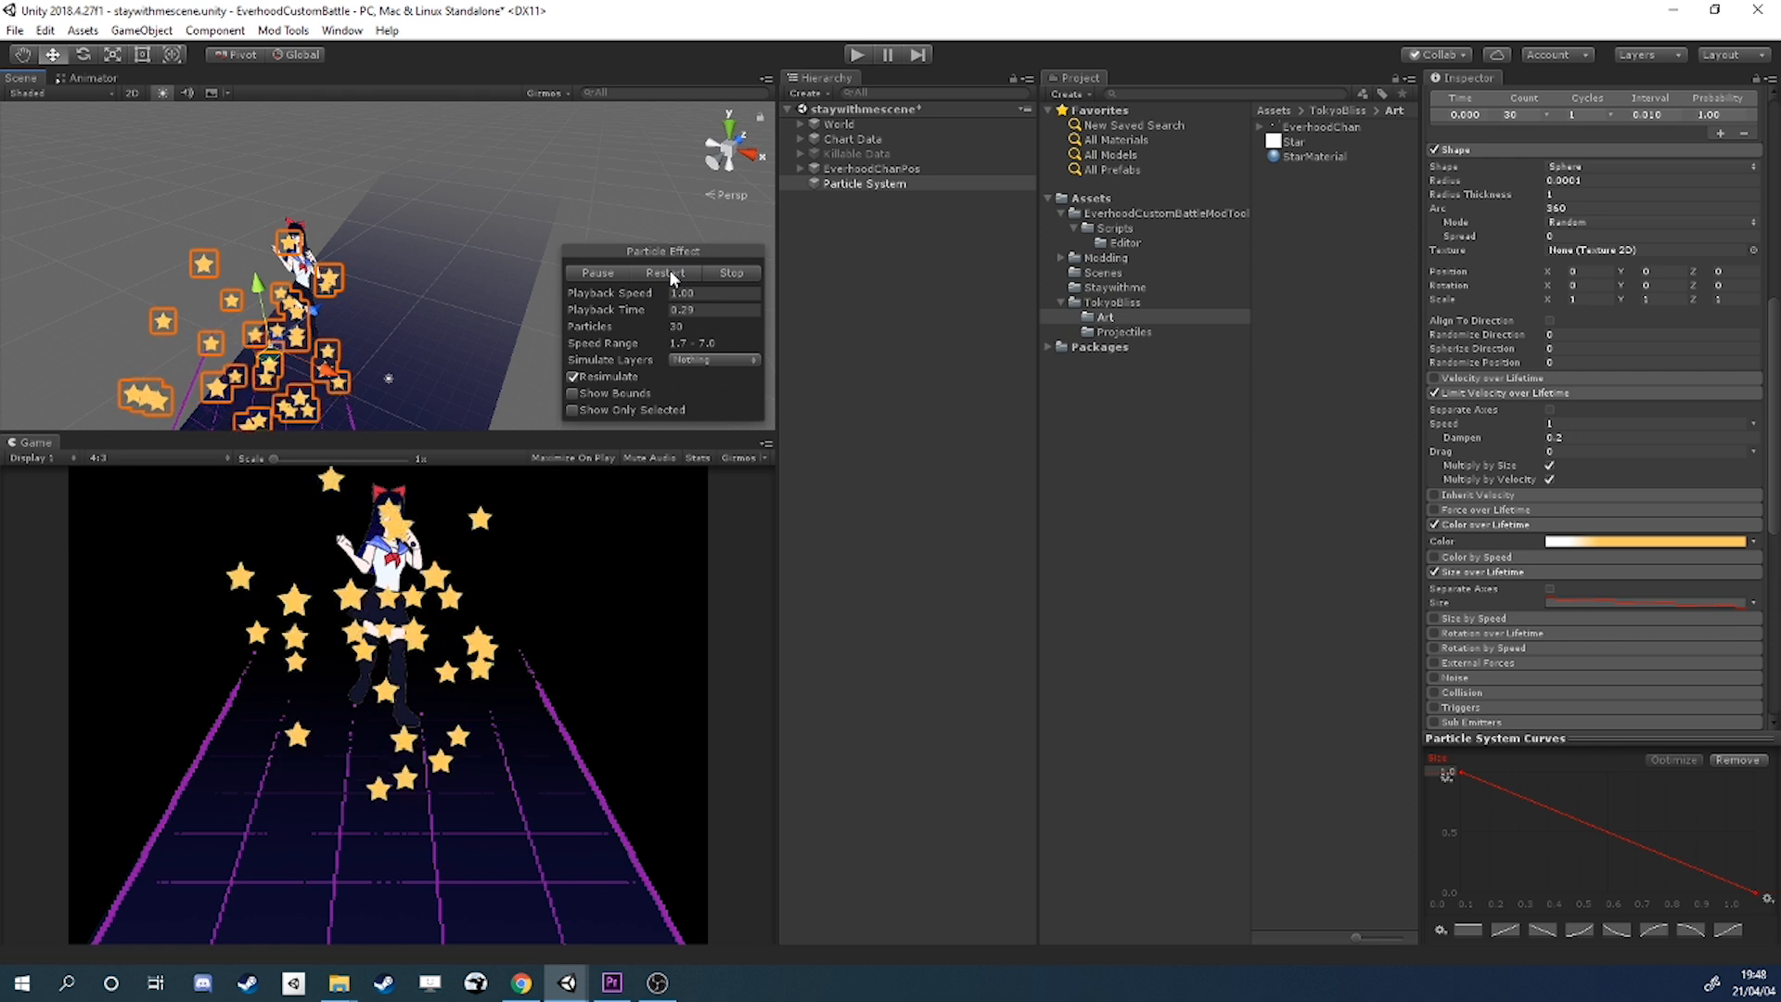
Replay the star burst repeatedly in the scene to examine its spread, slowdown and shrinking stars.
click(671, 271)
click(671, 271)
click(671, 271)
click(671, 271)
click(671, 271)
click(671, 271)
click(670, 271)
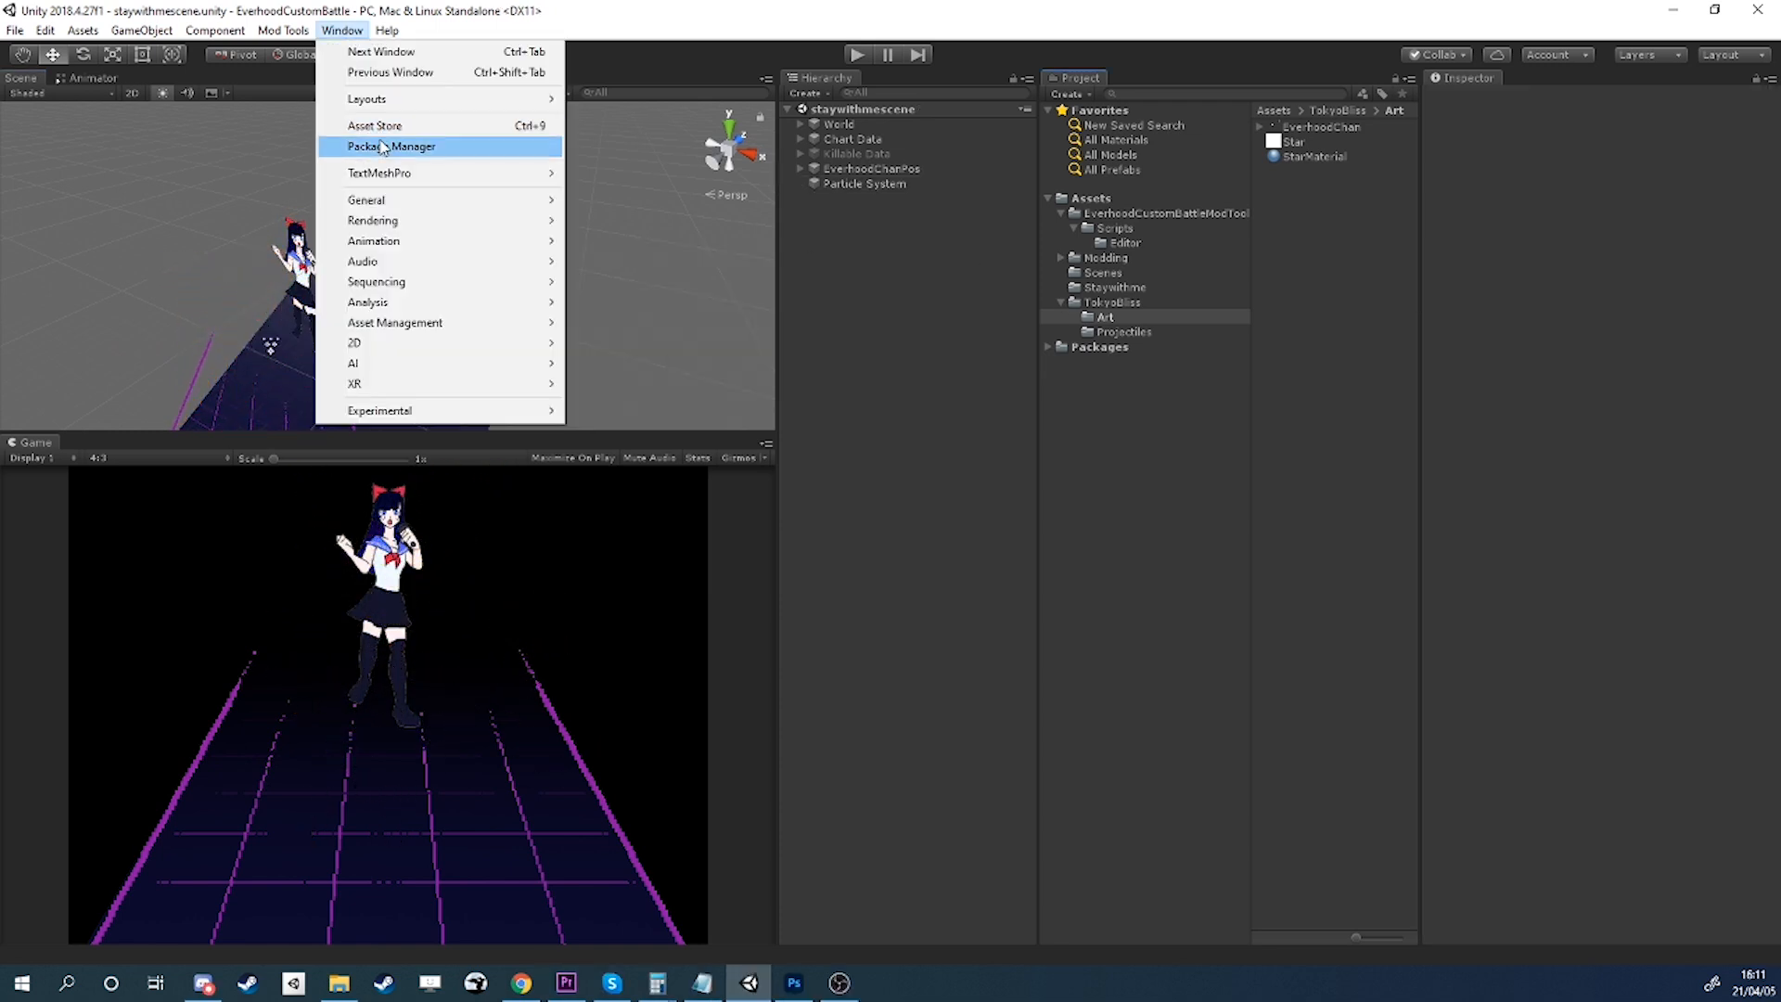
Find the Post Processing package in the Package Manager and choose a version from its full version list.
click(385, 146)
click(446, 137)
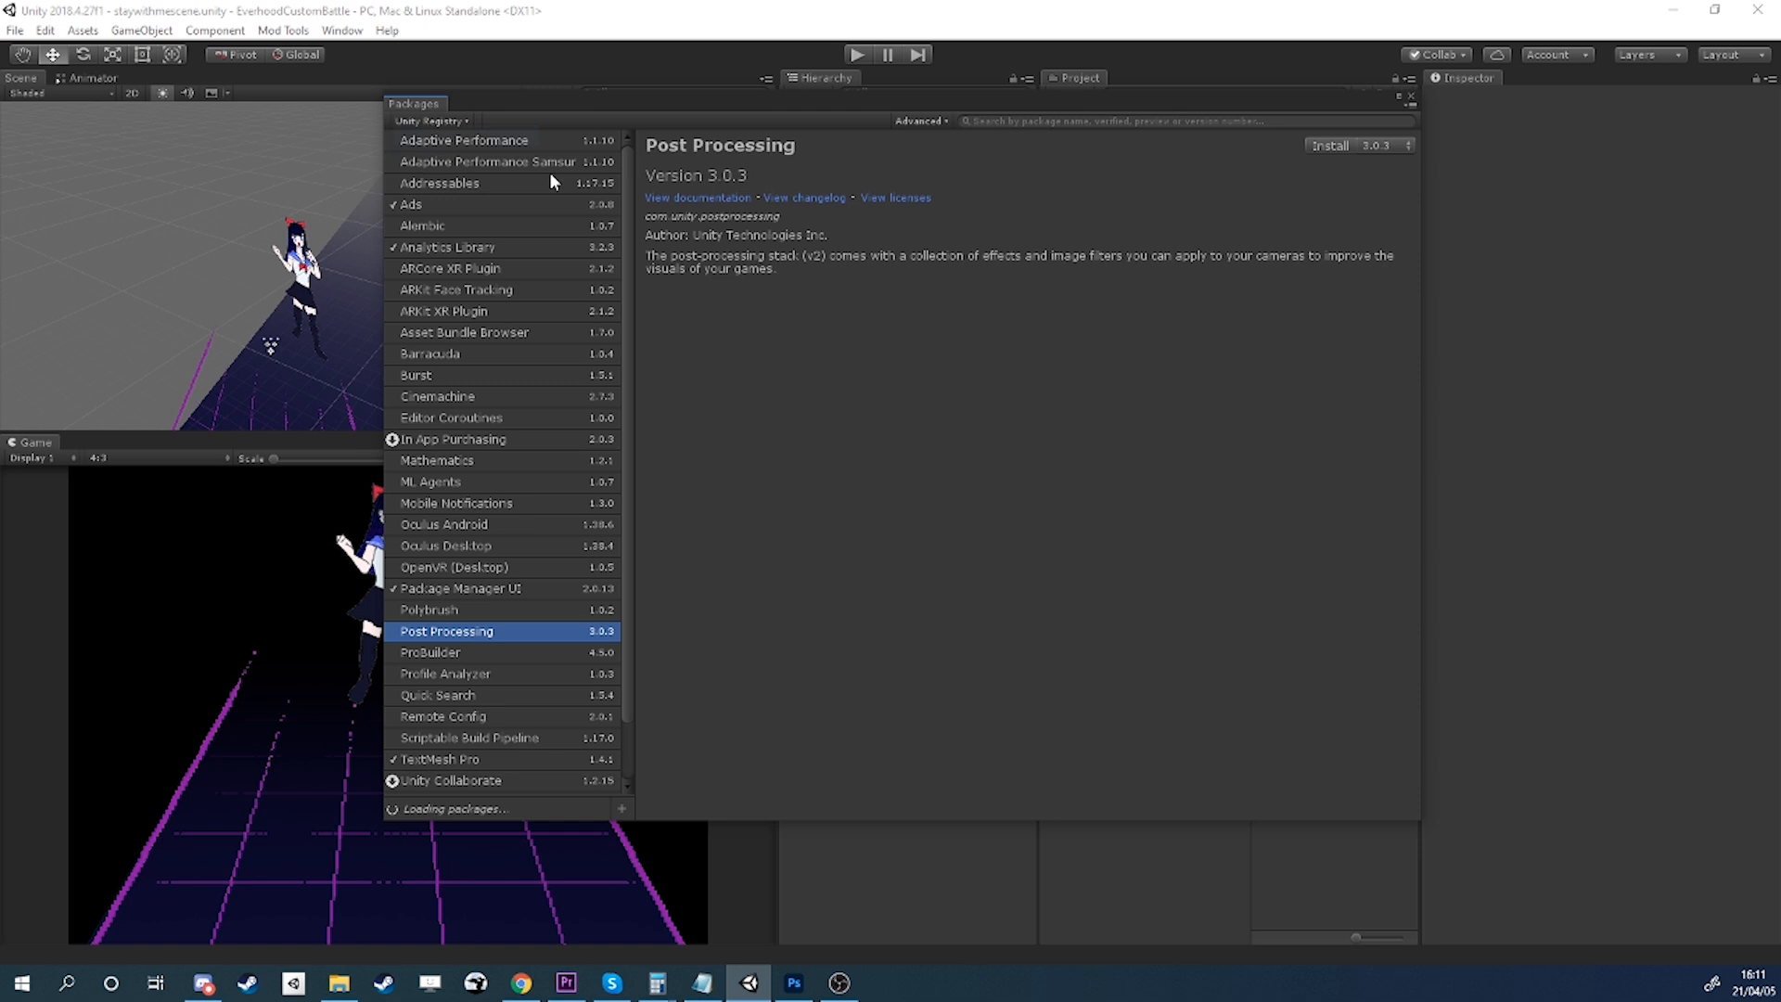
scroll(619, 278, down, 3)
click(478, 441)
click(468, 505)
click(467, 528)
click(468, 570)
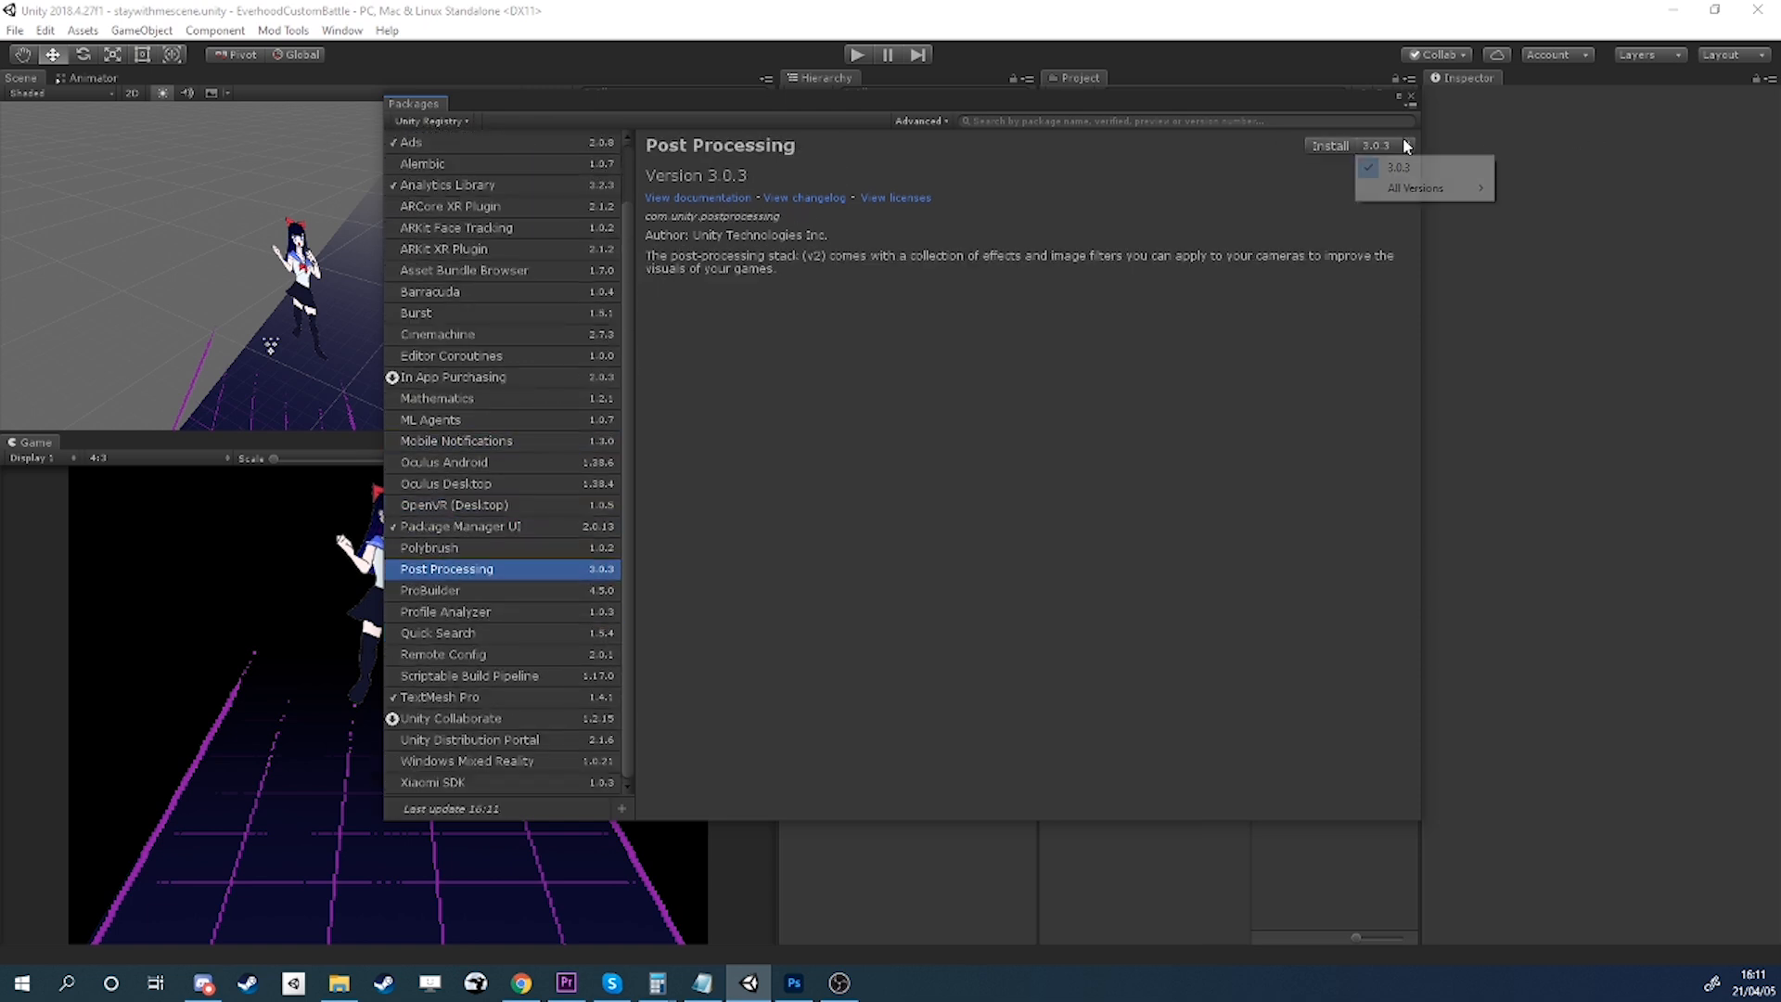
mouse_move(1415, 194)
click(1540, 331)
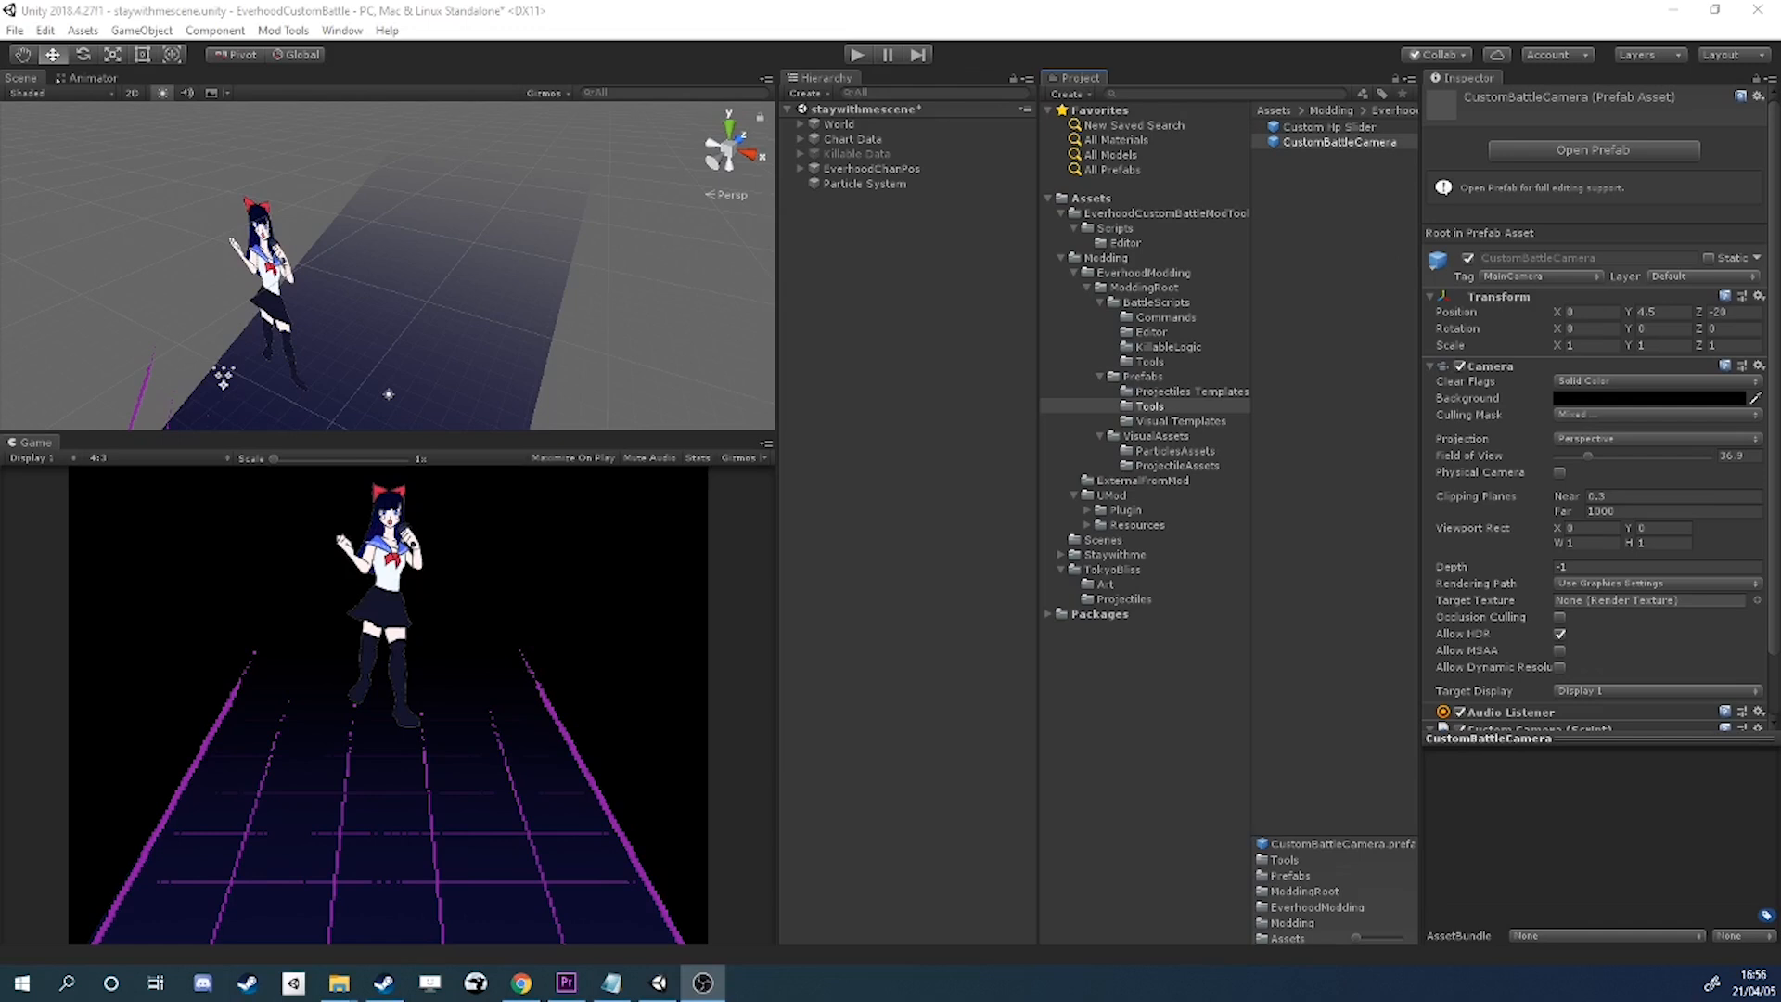
Add the CustomBattleCamera prefab from the Prefabs Tools folder to the staywithmescene hierarchy.
click(1151, 408)
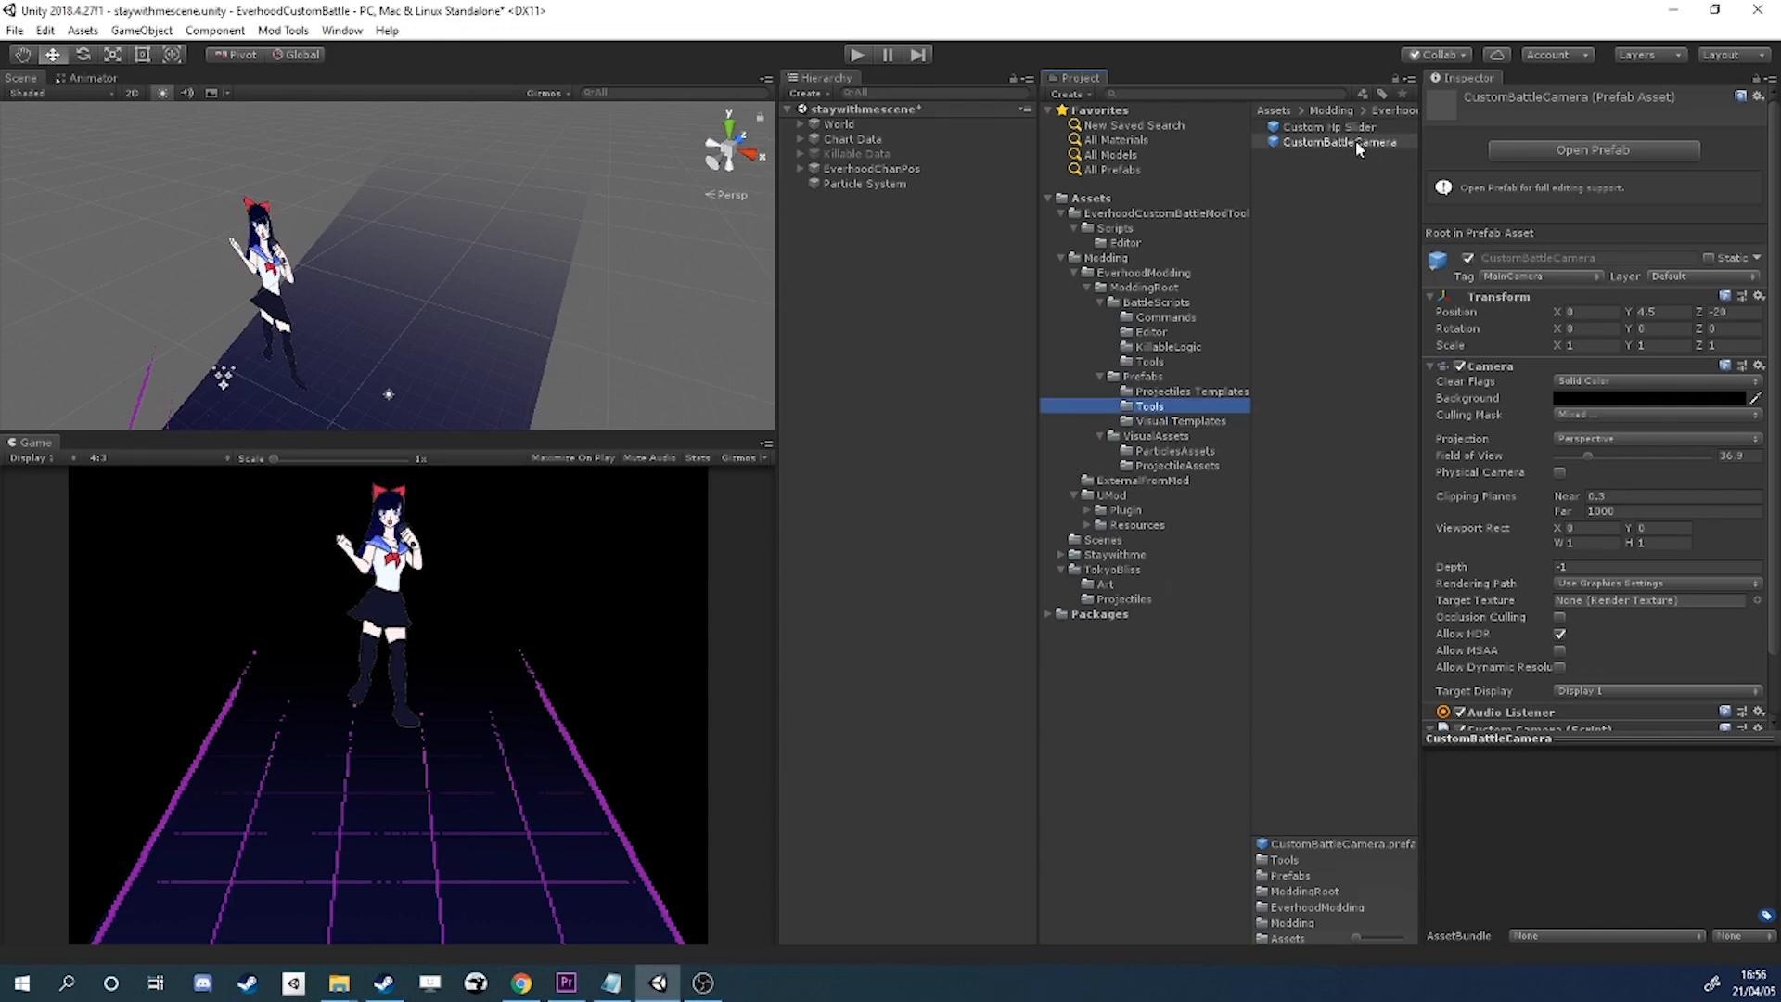
drag(915, 264, 917, 265)
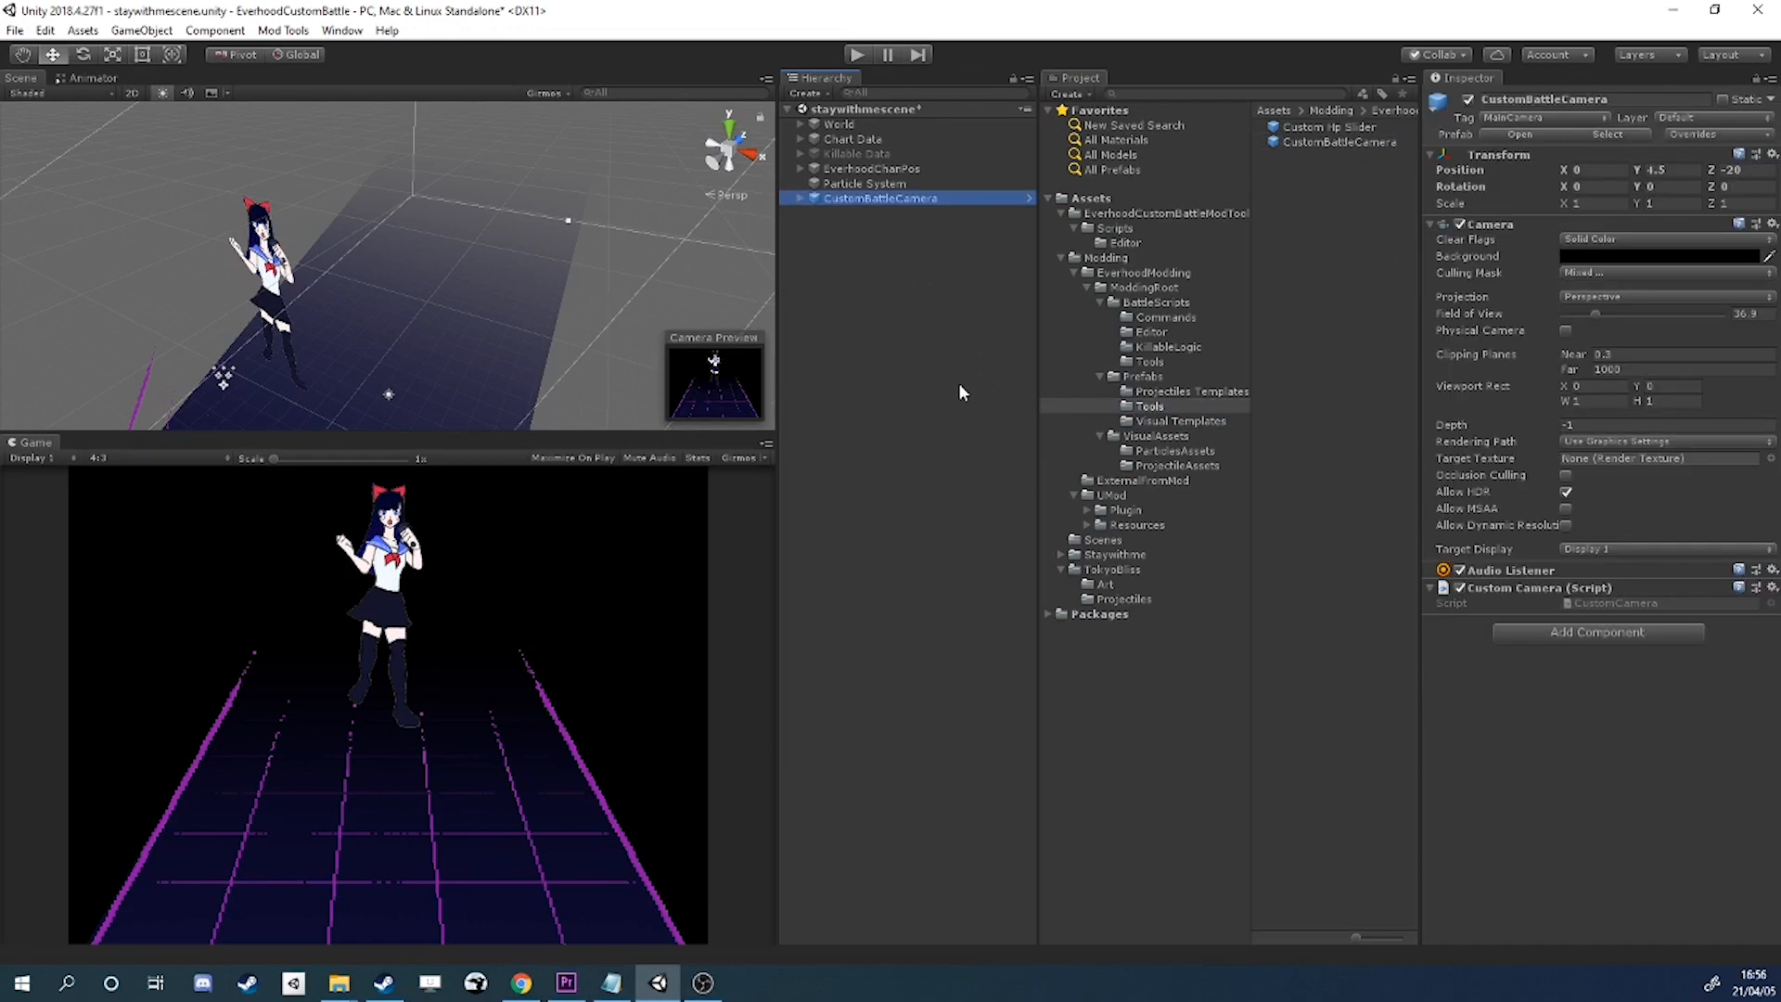